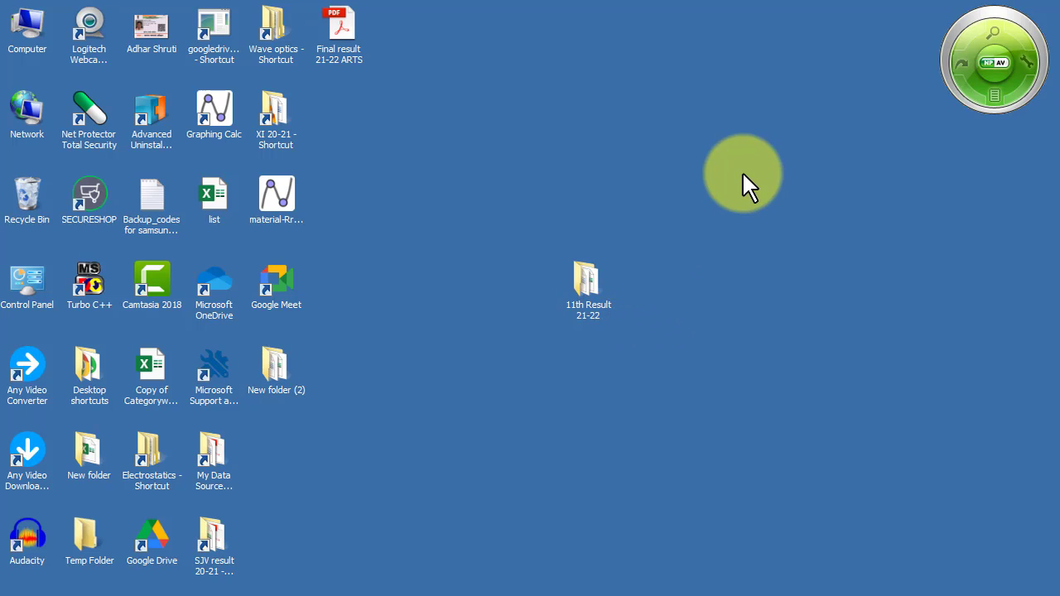
# Rename the desktop folder 11th Result 21-22 as "11 SCI B 21-22".
pyautogui.rightClick(742, 171)
pyautogui.click(767, 204)
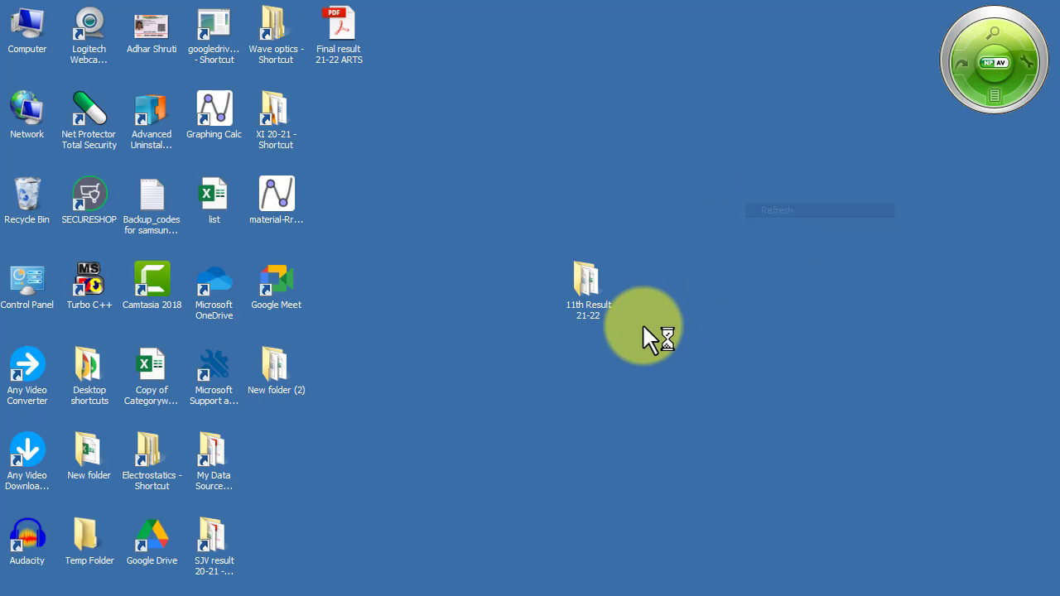
pyautogui.rightClick(589, 291)
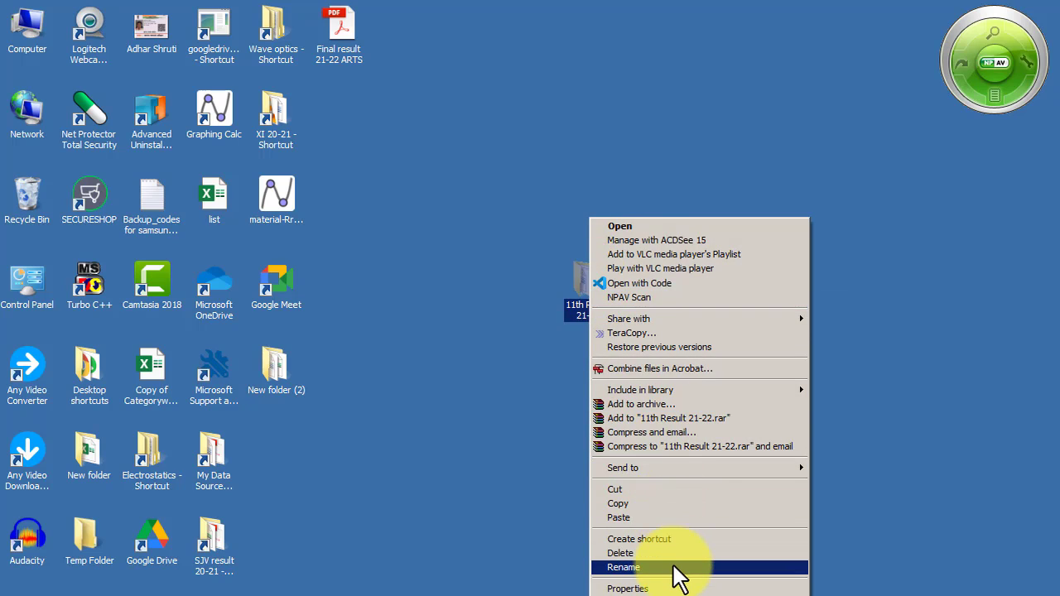
pyautogui.click(675, 568)
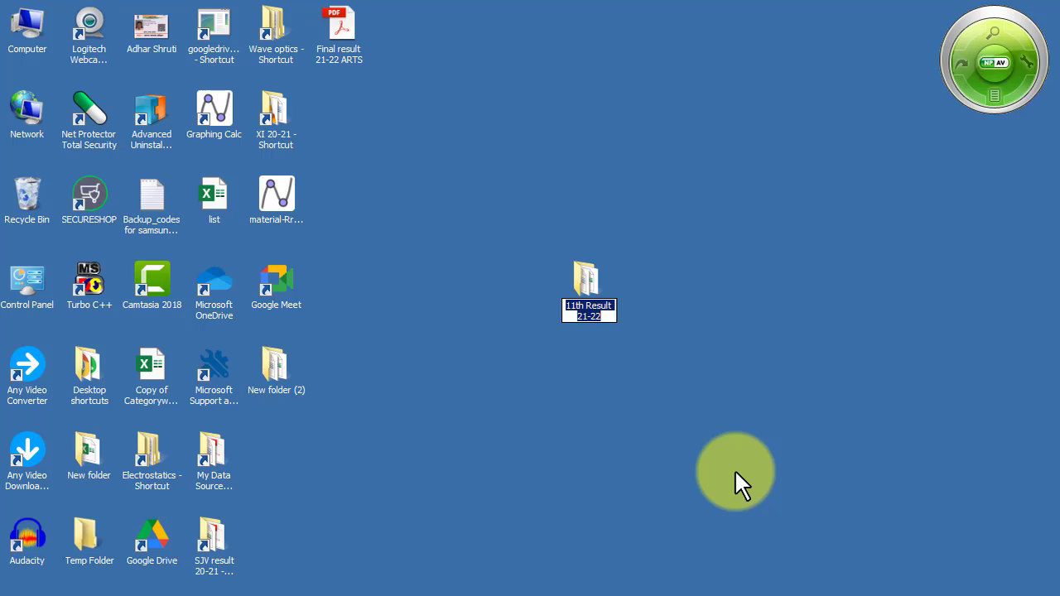
pyautogui.write('11')
pyautogui.write(' SCI')
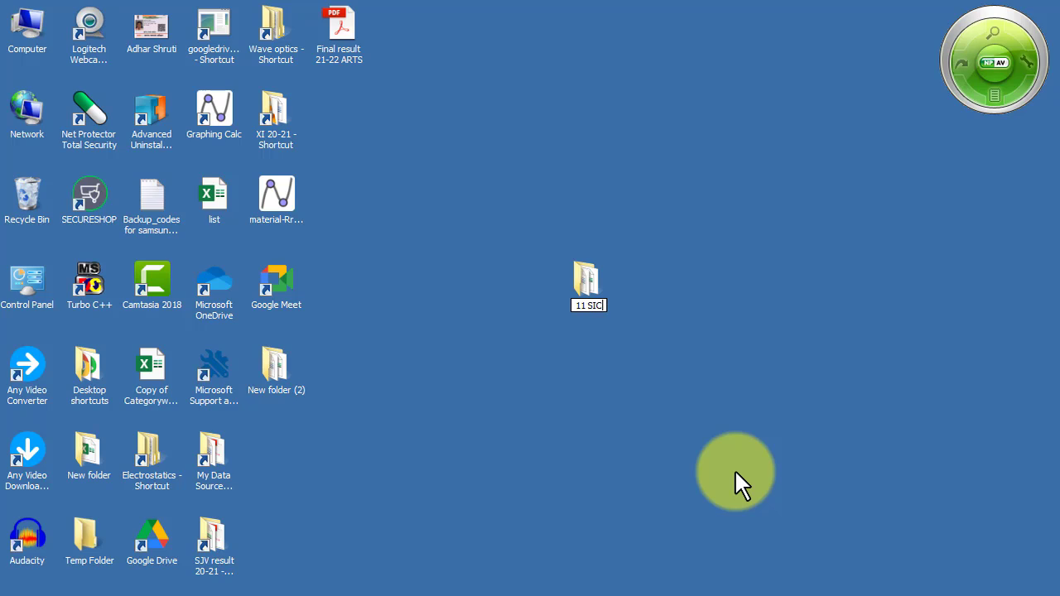
pyautogui.write(' B 21-22')
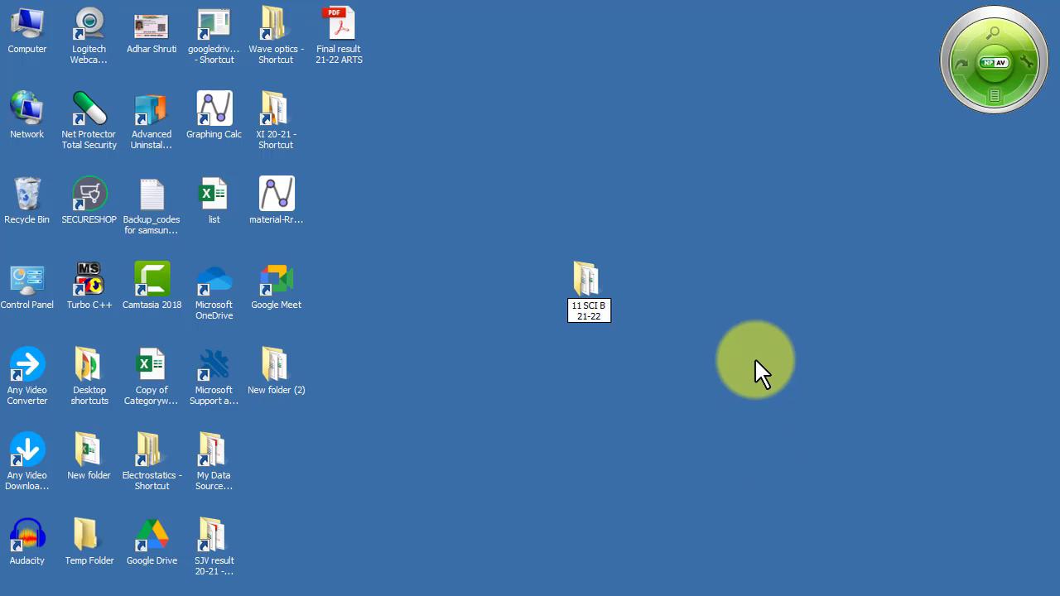
pyautogui.press('Return')
# Open the 11 SCI B 21-22 folder and rename its Excel workbook as "11 SCI B 21-22".
pyautogui.doubleClick(590, 283)
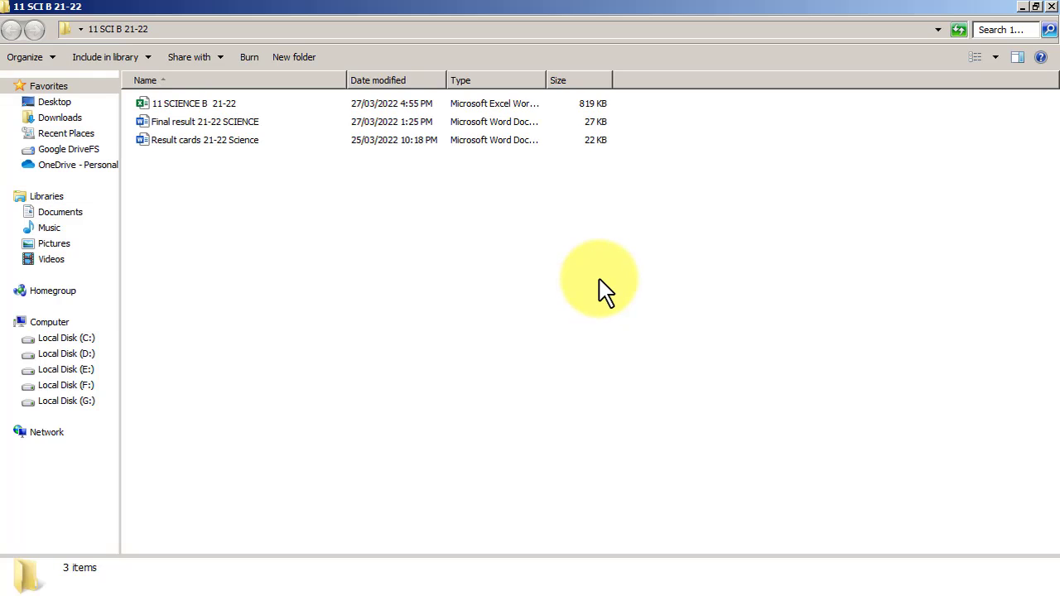
pyautogui.rightClick(209, 106)
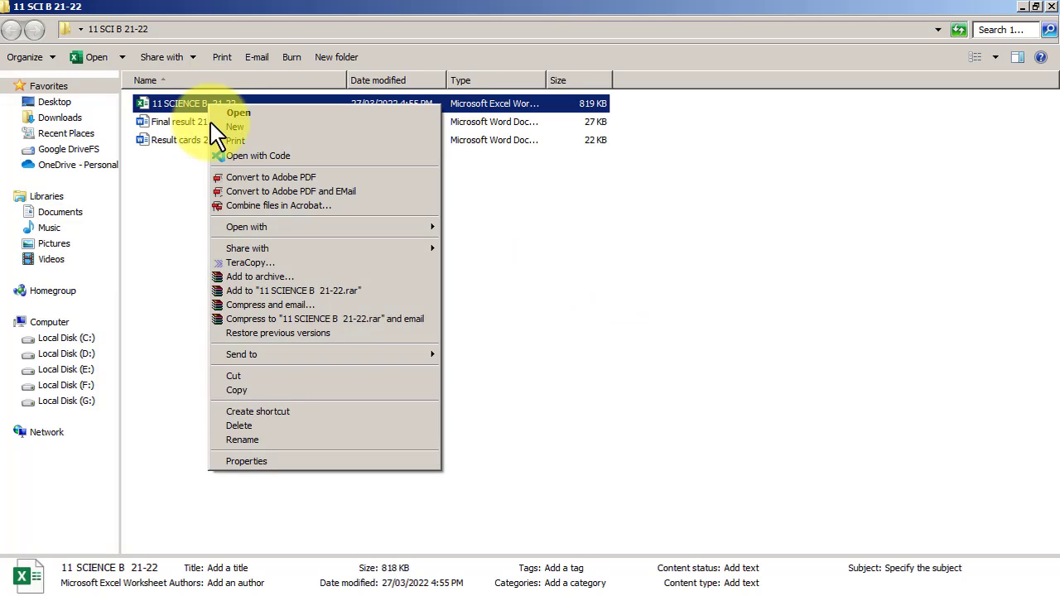
pyautogui.click(265, 441)
pyautogui.write('11 ')
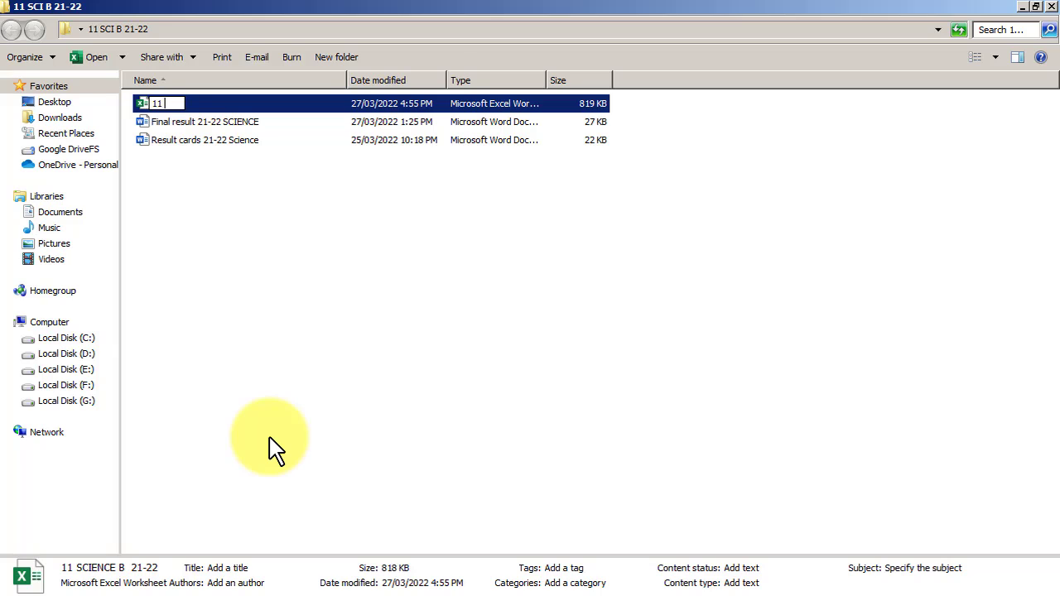
pyautogui.write('SCI B 21-22')
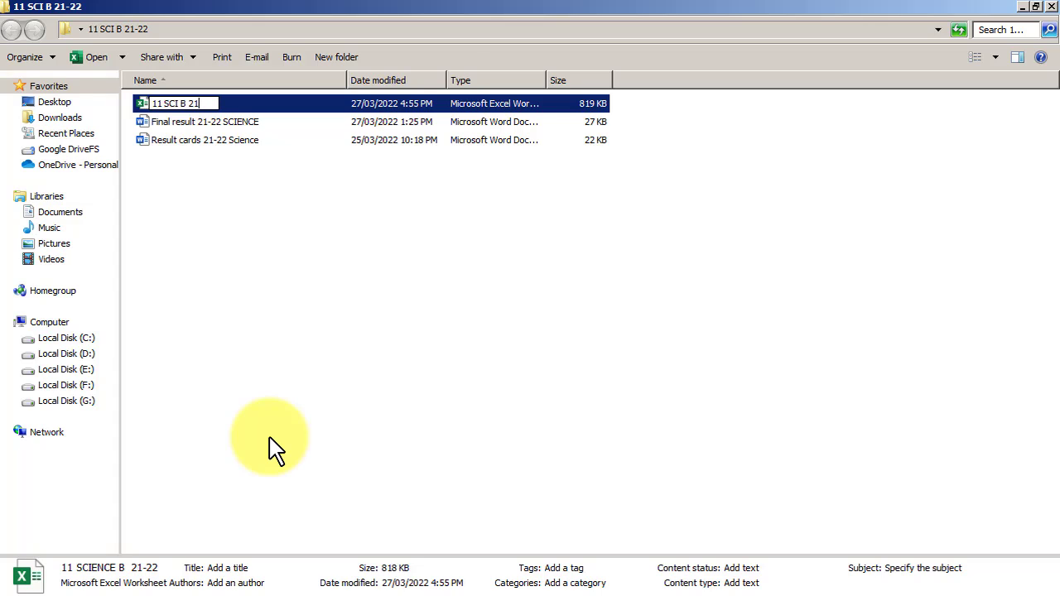
pyautogui.click(318, 330)
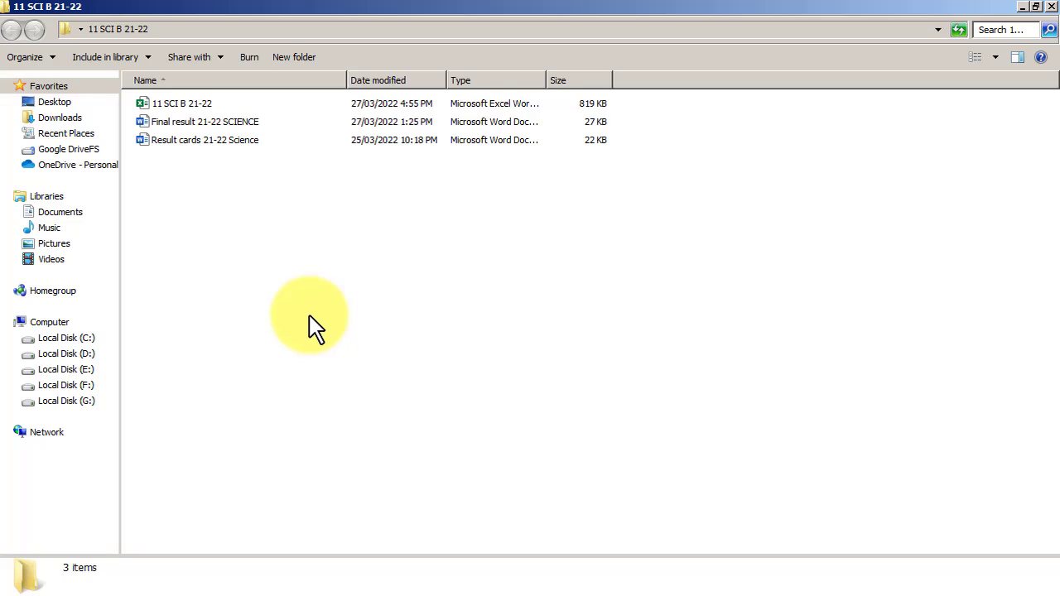
# Change the folder's file display from details to list view.
pyautogui.rightClick(184, 106)
pyautogui.click(505, 348)
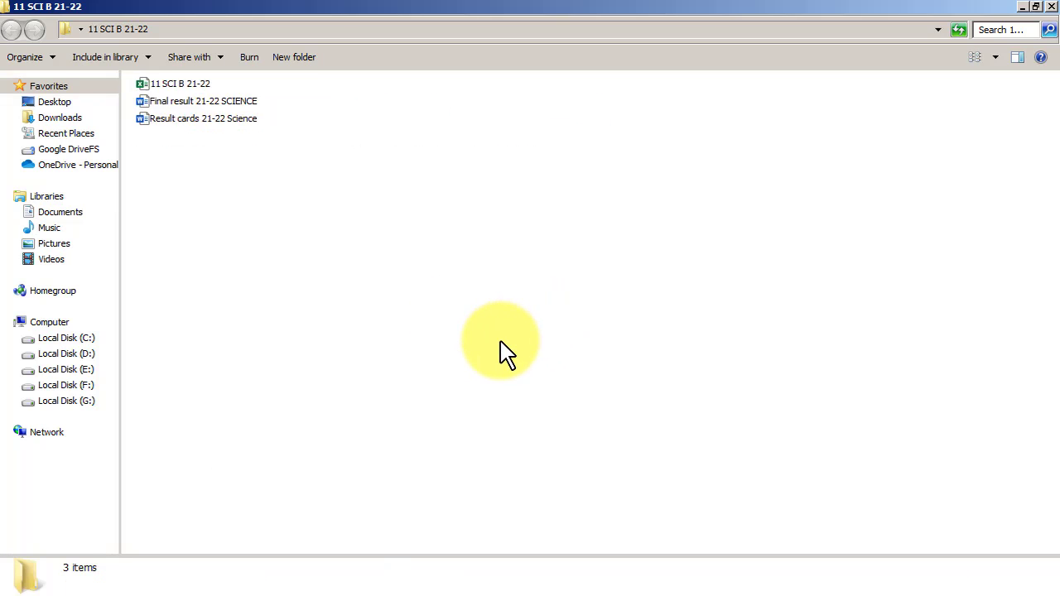
pyautogui.keyDown('ctrl'); pyautogui.scroll(3, 507, 348); pyautogui.keyUp('ctrl')
pyautogui.keyDown('ctrl'); pyautogui.scroll(1, 464, 335); pyautogui.keyUp('ctrl')
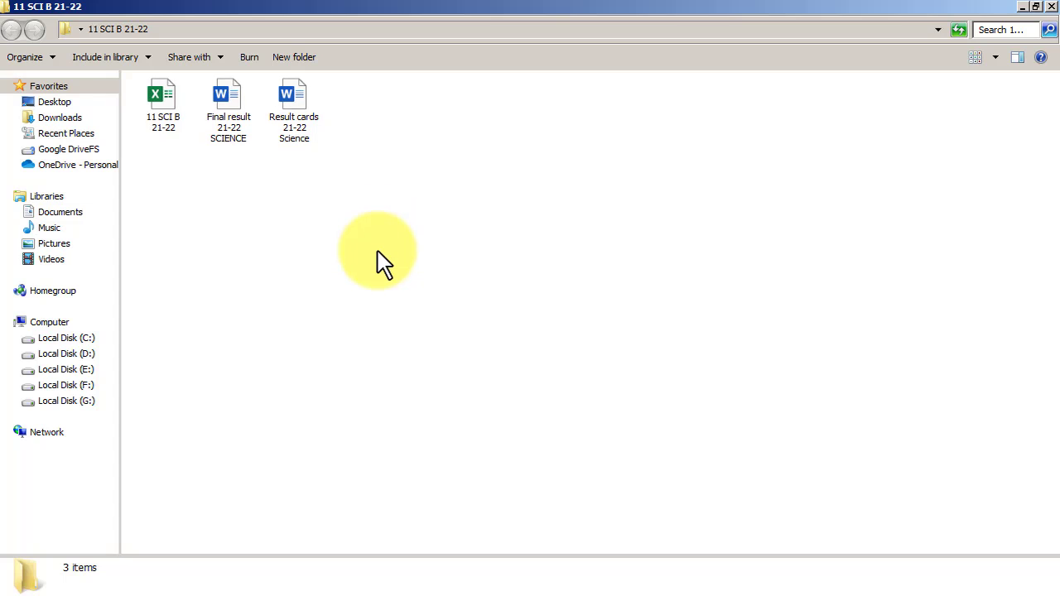
pyautogui.keyDown('ctrl'); pyautogui.scroll(-2, 379, 253); pyautogui.keyUp('ctrl')
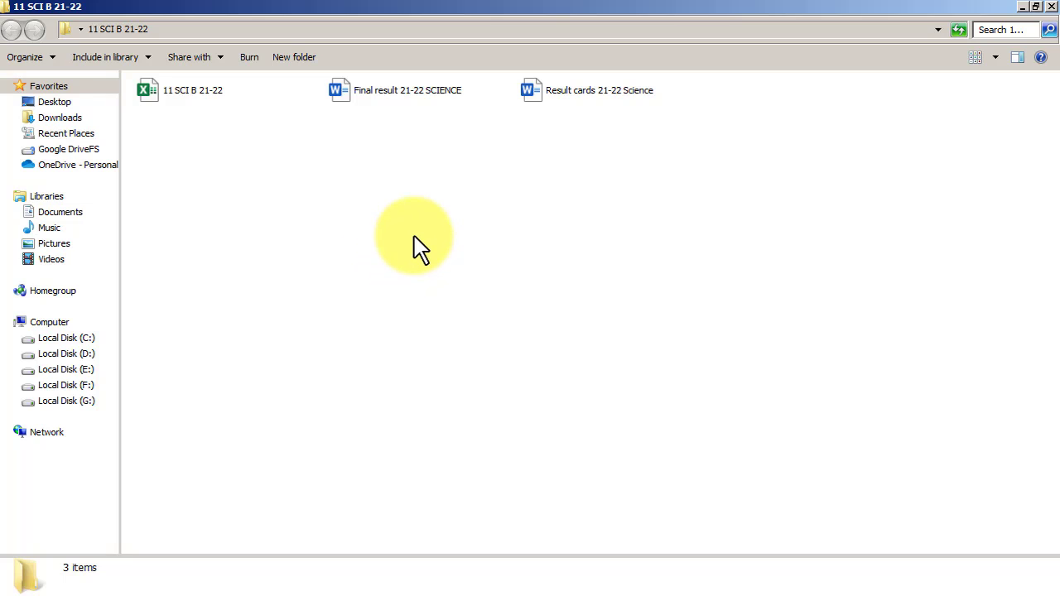
pyautogui.scroll(-2, 412, 251)
pyautogui.scroll(-1, 410, 258)
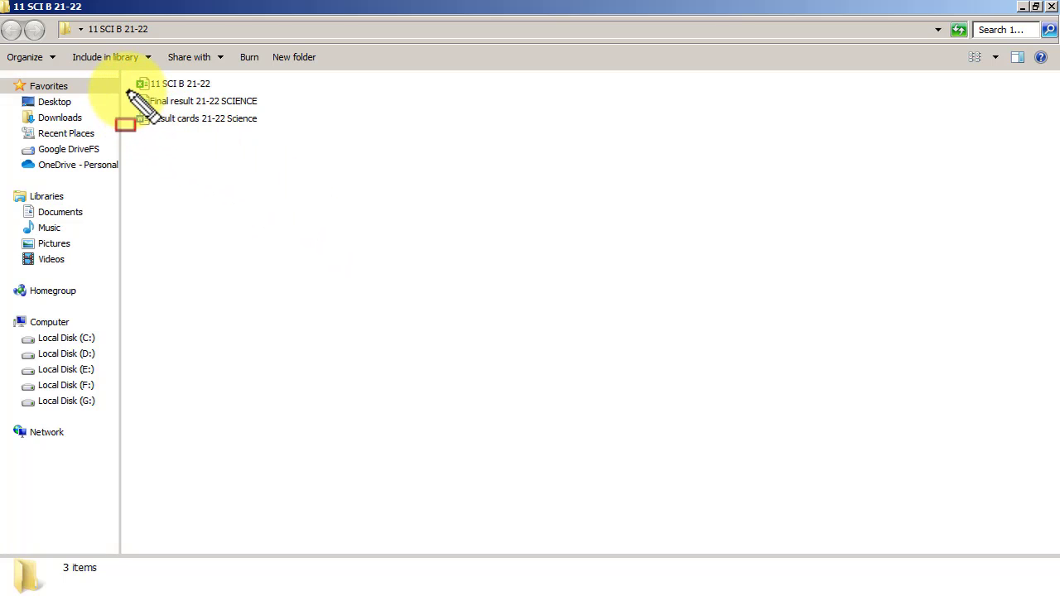
pyautogui.moveTo(126, 91)
pyautogui.mouseDown()
pyautogui.moveTo(194, 107)
pyautogui.moveTo(292, 111)
pyautogui.moveTo(274, 110)
pyautogui.mouseUp()
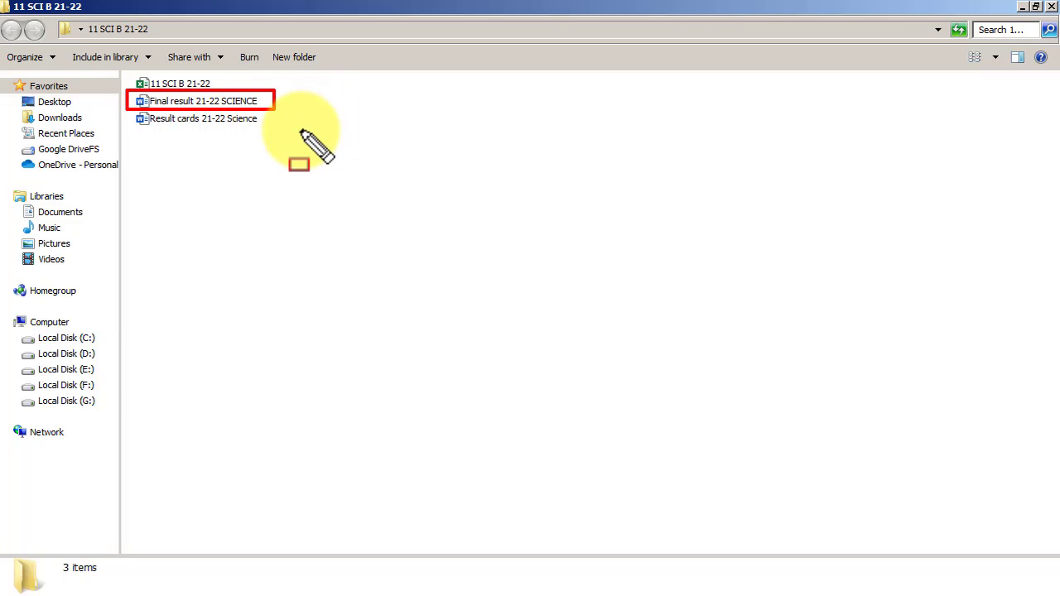
pyautogui.press('e')
pyautogui.press('Escape')
pyautogui.moveTo(130, 104); pyautogui.dragTo(171, 147)
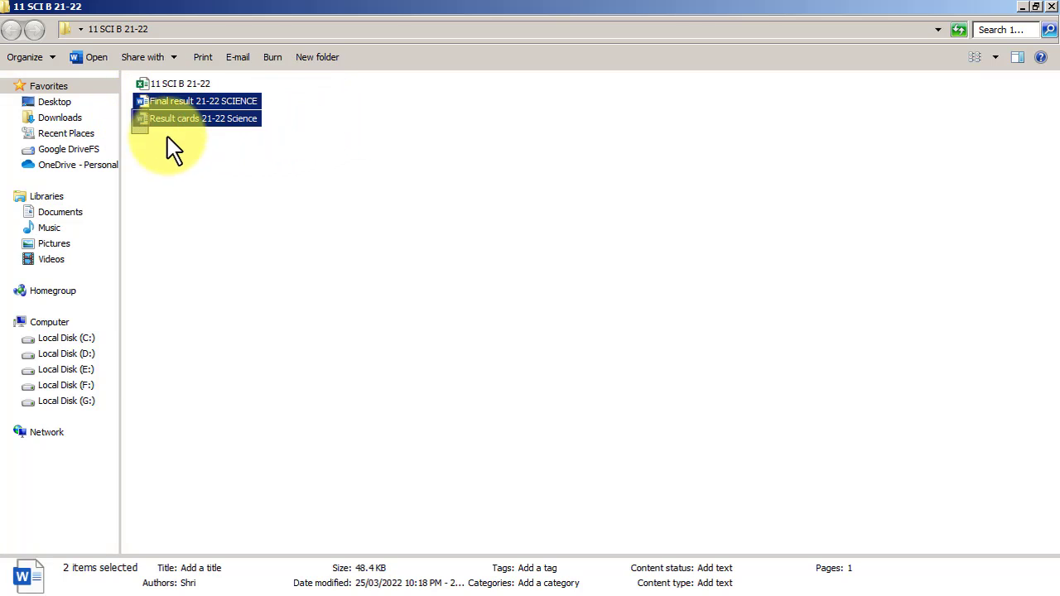
pyautogui.click(292, 171)
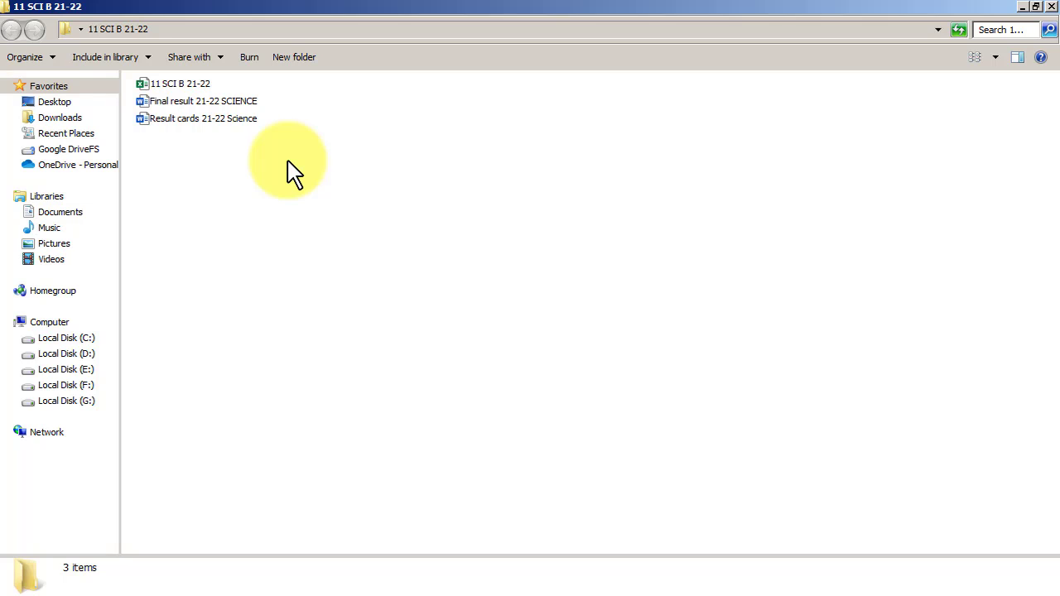
pyautogui.moveTo(131, 110)
pyautogui.mouseDown()
pyautogui.moveTo(170, 130)
pyautogui.moveTo(267, 136)
pyautogui.mouseUp()
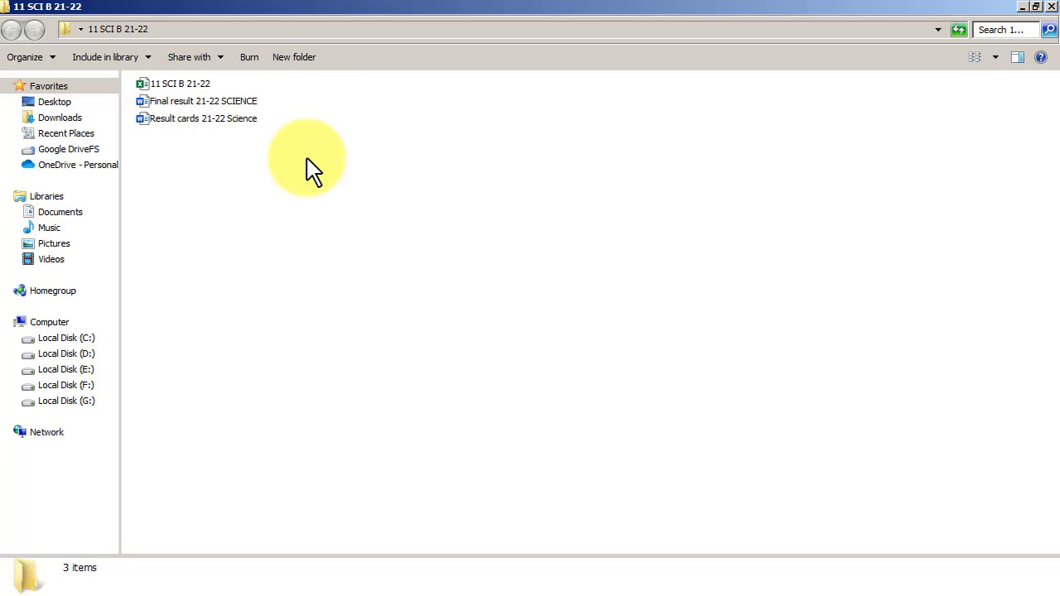
pyautogui.rightClick(316, 169)
pyautogui.click(345, 220)
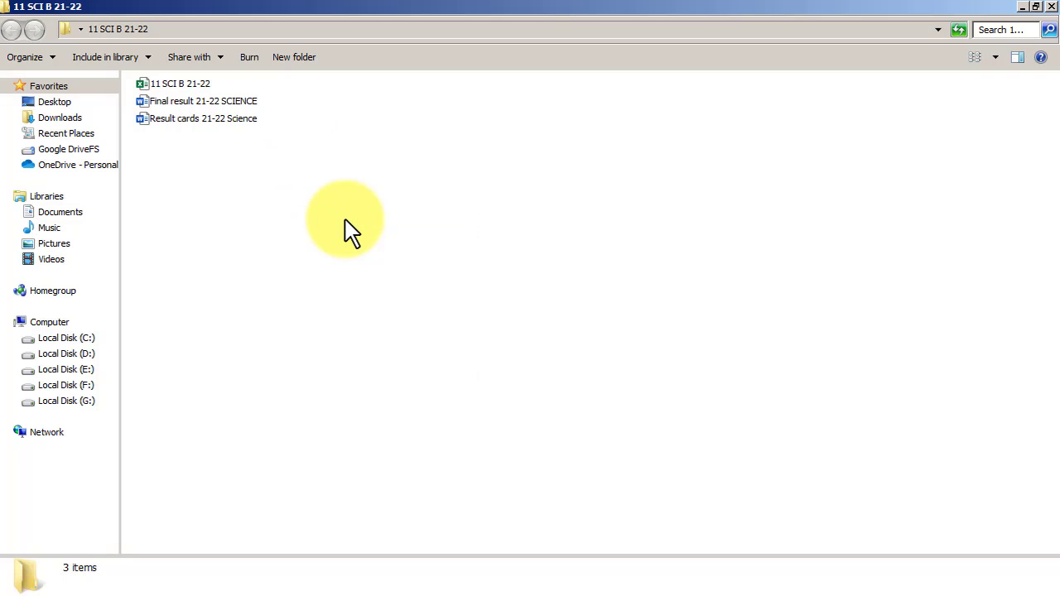
# Open the 11 SCI B 21-22 workbook in Excel.
pyautogui.rightClick(180, 86)
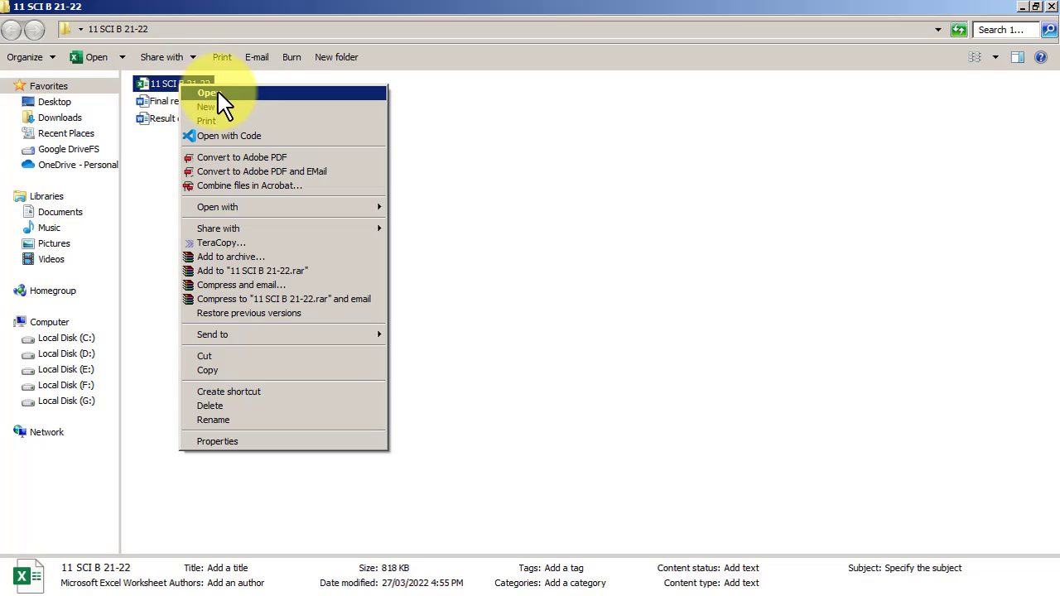
pyautogui.click(217, 89)
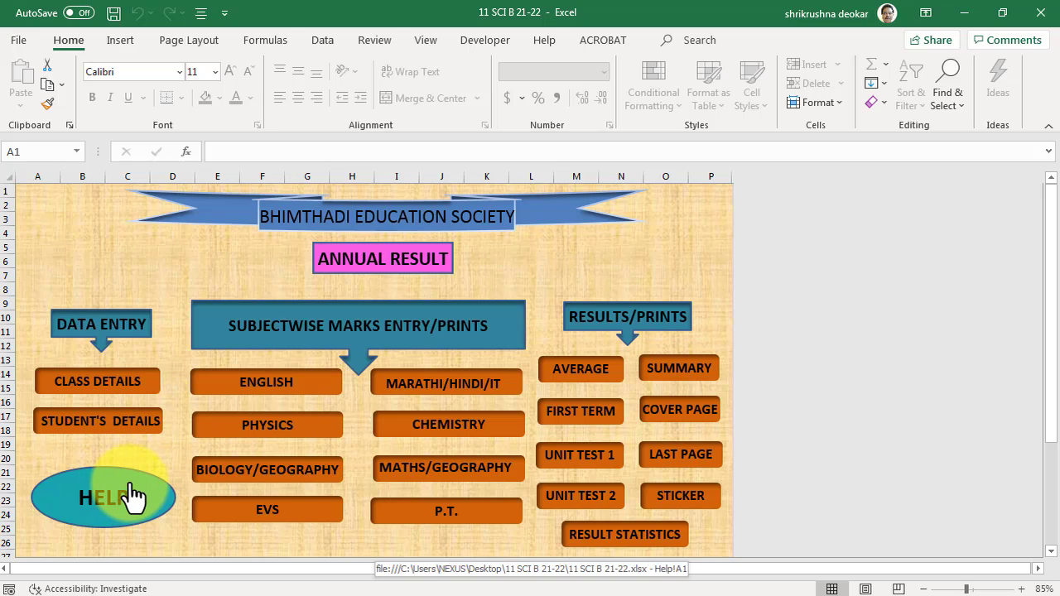
pyautogui.moveTo(24, 290)
pyautogui.mouseDown()
pyautogui.moveTo(24, 433)
pyautogui.moveTo(163, 462)
pyautogui.moveTo(178, 447)
pyautogui.mouseUp()
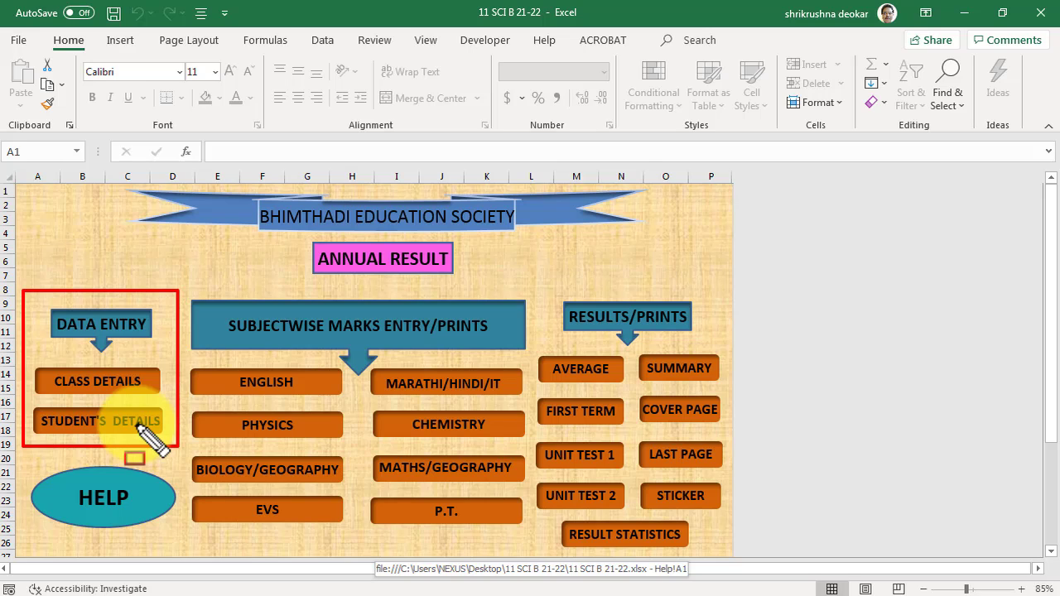
pyautogui.press('Escape')
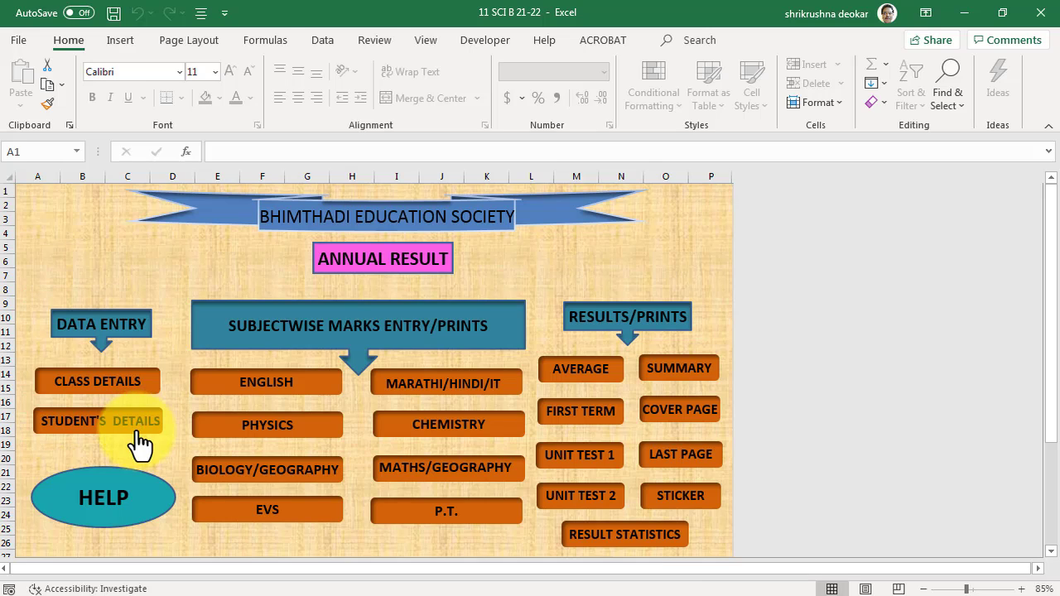
# Read through the numbered instructions on the Help sheet and return to the workbook's home sheet.
pyautogui.click(126, 507)
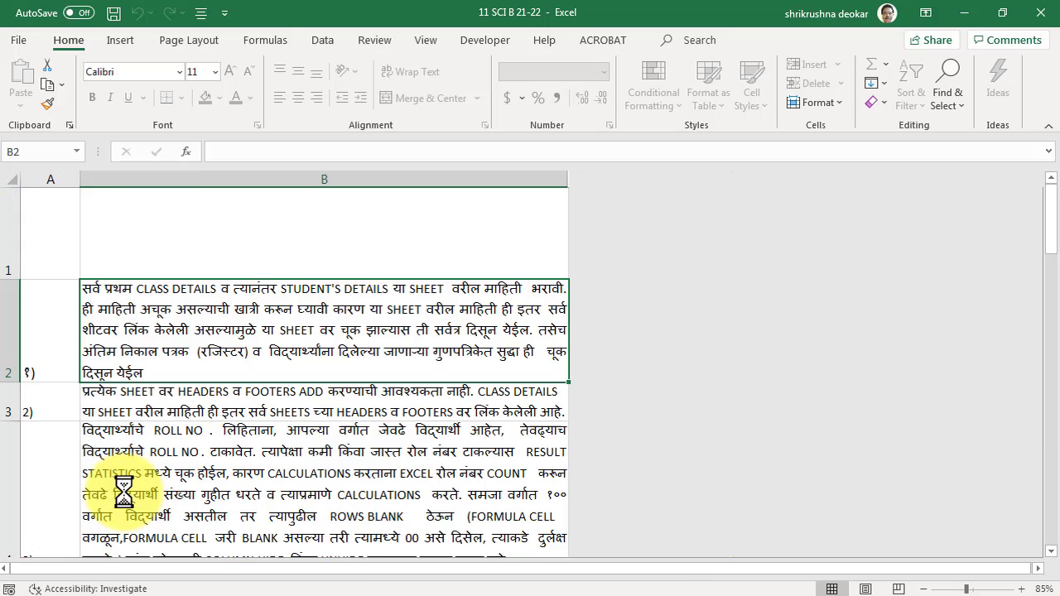
pyautogui.scroll(-2, 348, 399)
pyautogui.scroll(-4, 348, 399)
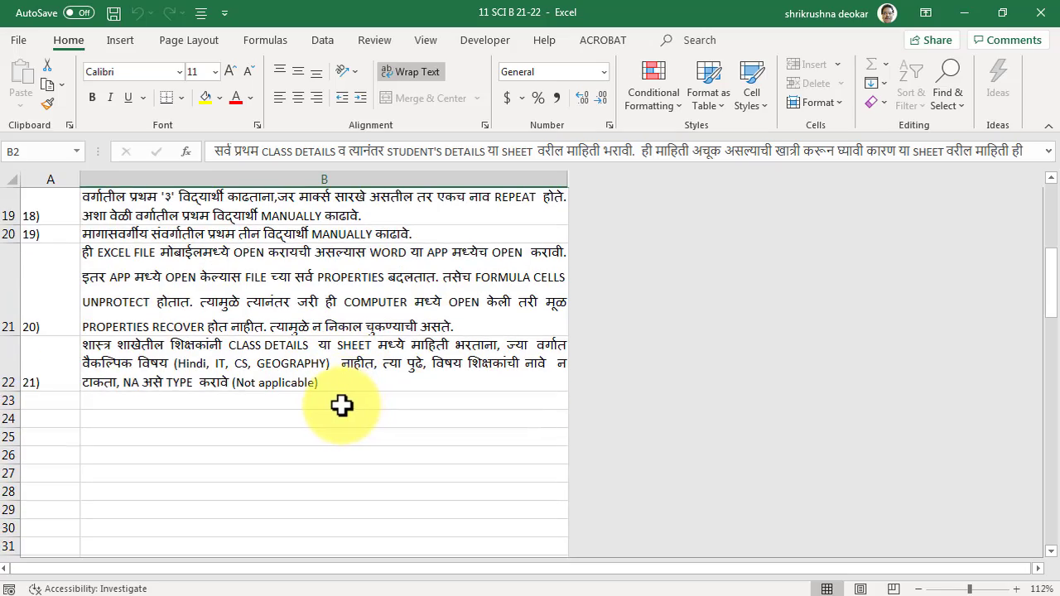
pyautogui.scroll(6, 342, 405)
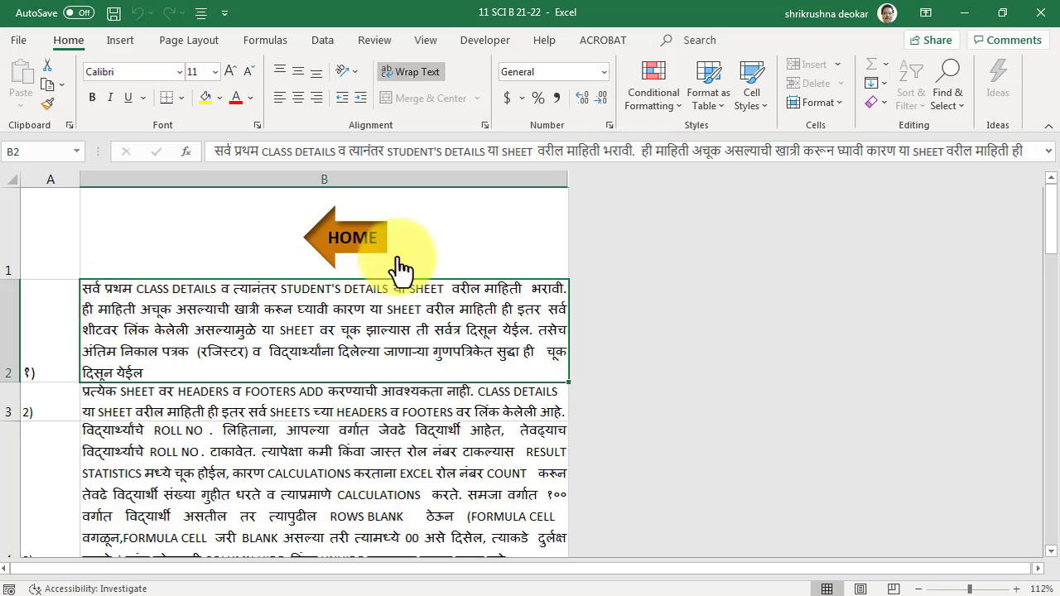
pyautogui.scroll(-1, 494, 440)
pyautogui.scroll(-5, 488, 437)
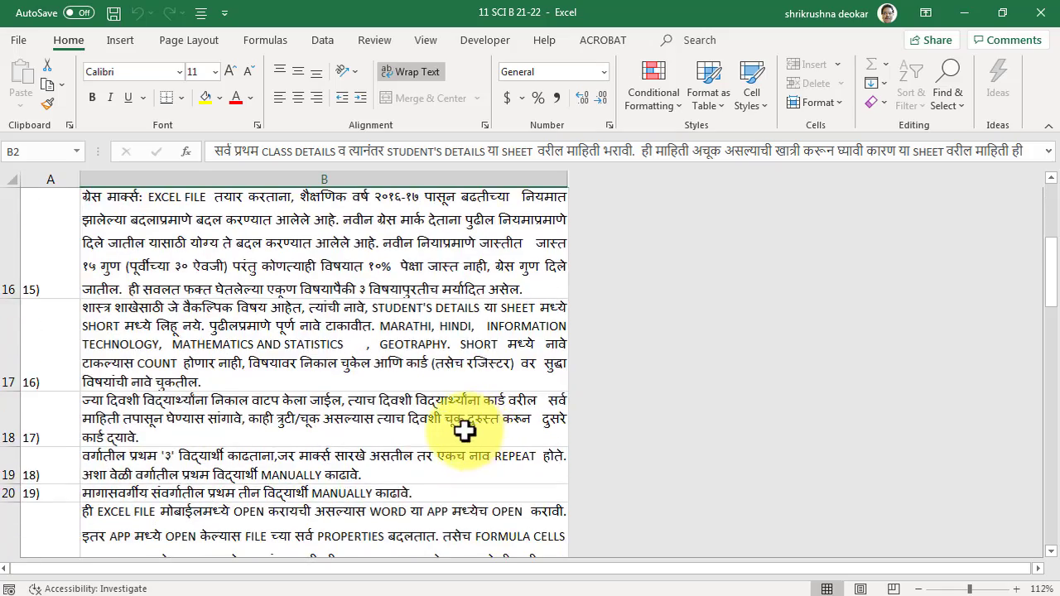
pyautogui.scroll(6, 468, 433)
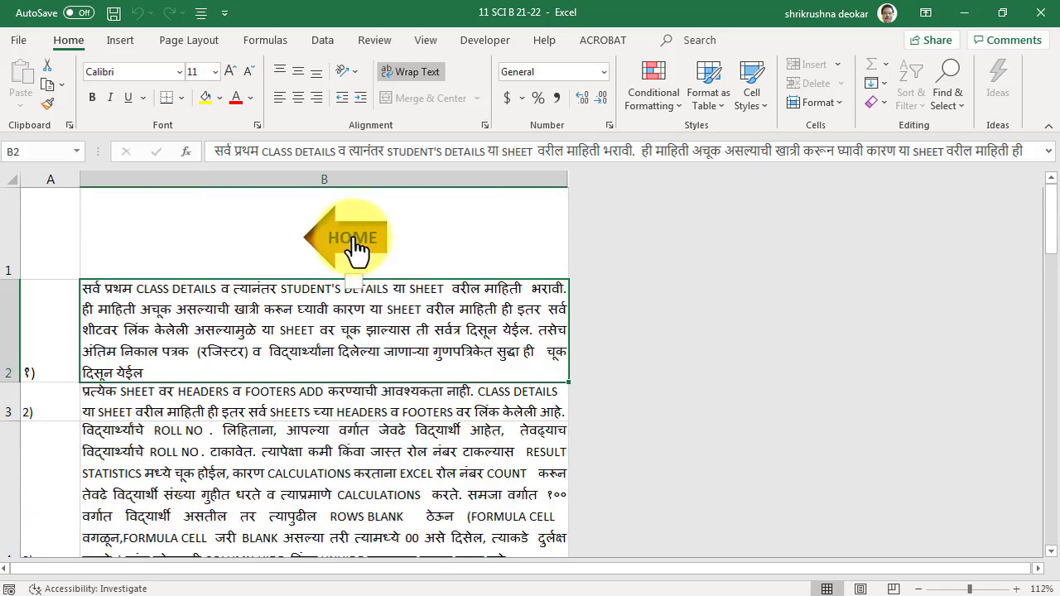
pyautogui.click(354, 242)
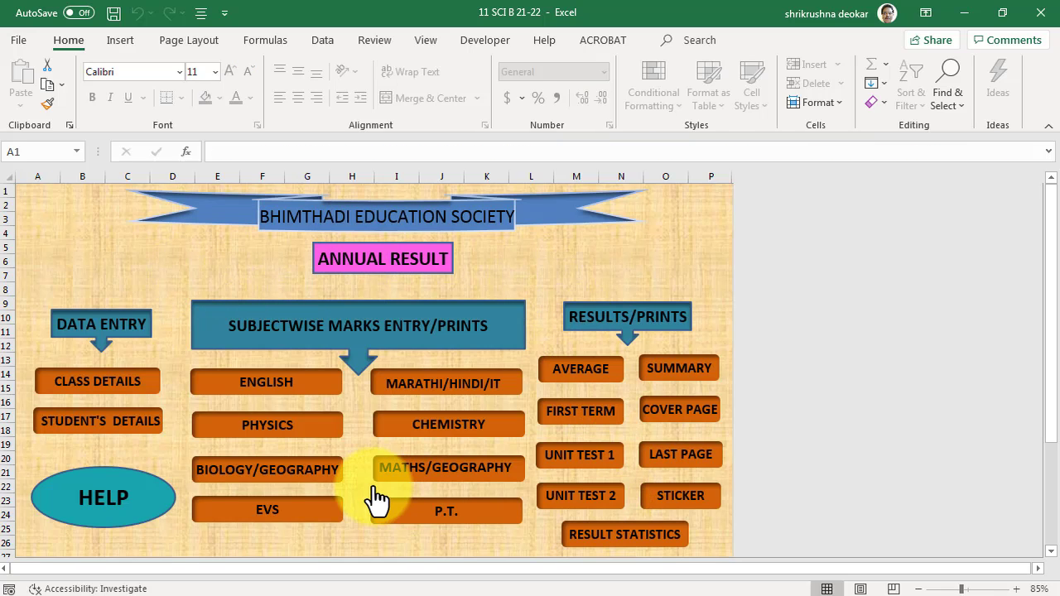
# Review the Class Details and Student's Details sheets, returning to the home sheet after each.
pyautogui.click(126, 386)
pyautogui.scroll(-5, 434, 336)
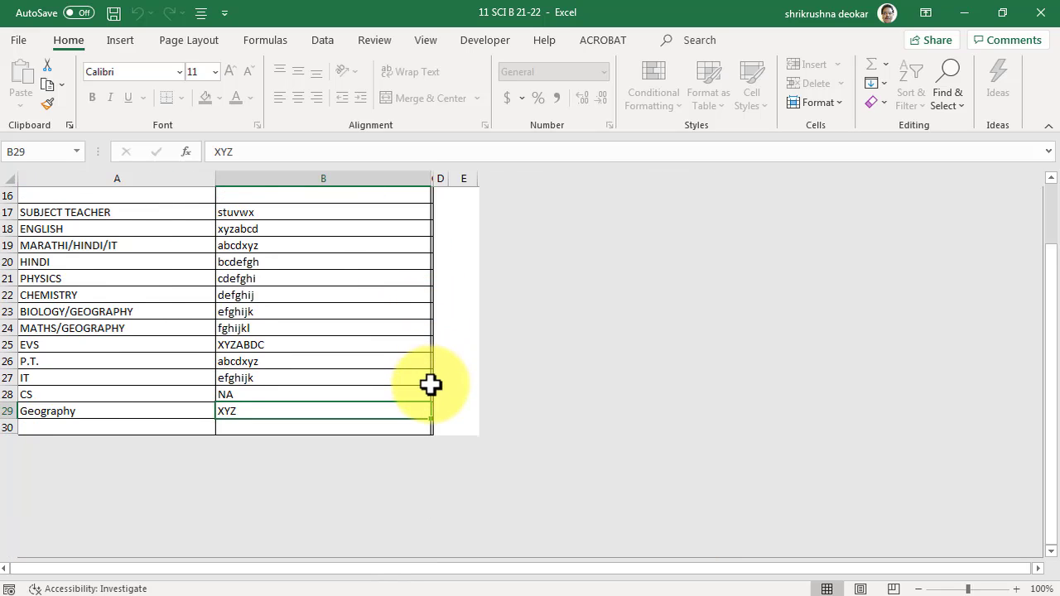
pyautogui.scroll(5, 429, 376)
pyautogui.click(351, 230)
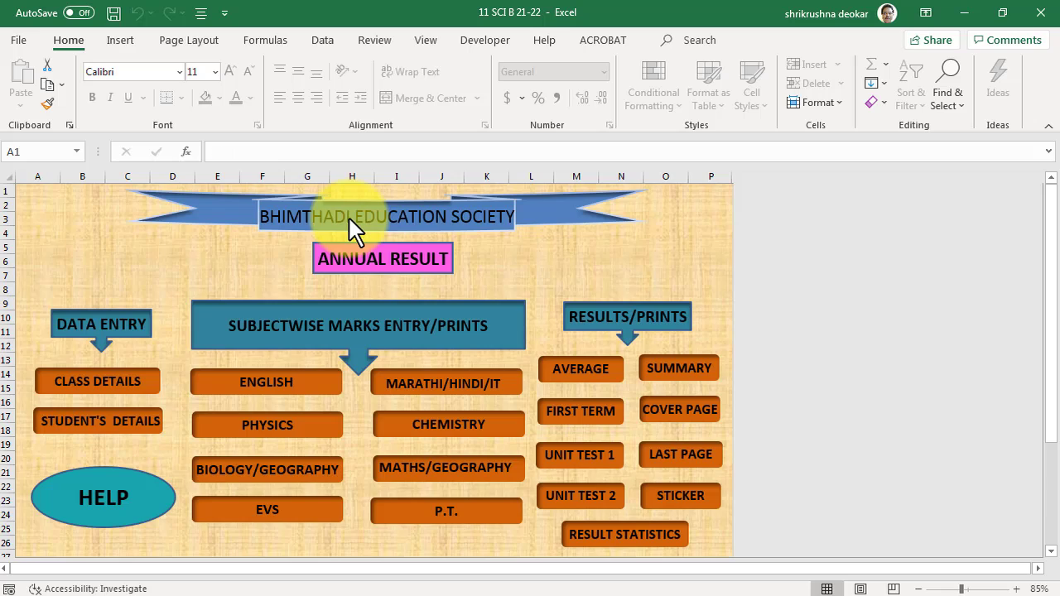
pyautogui.click(108, 424)
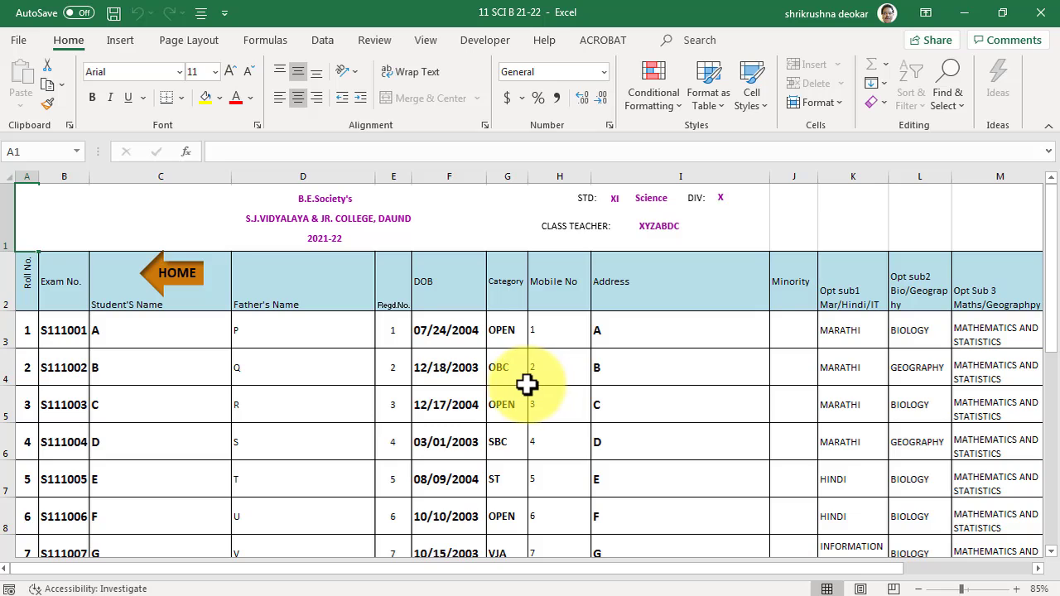
pyautogui.click(157, 281)
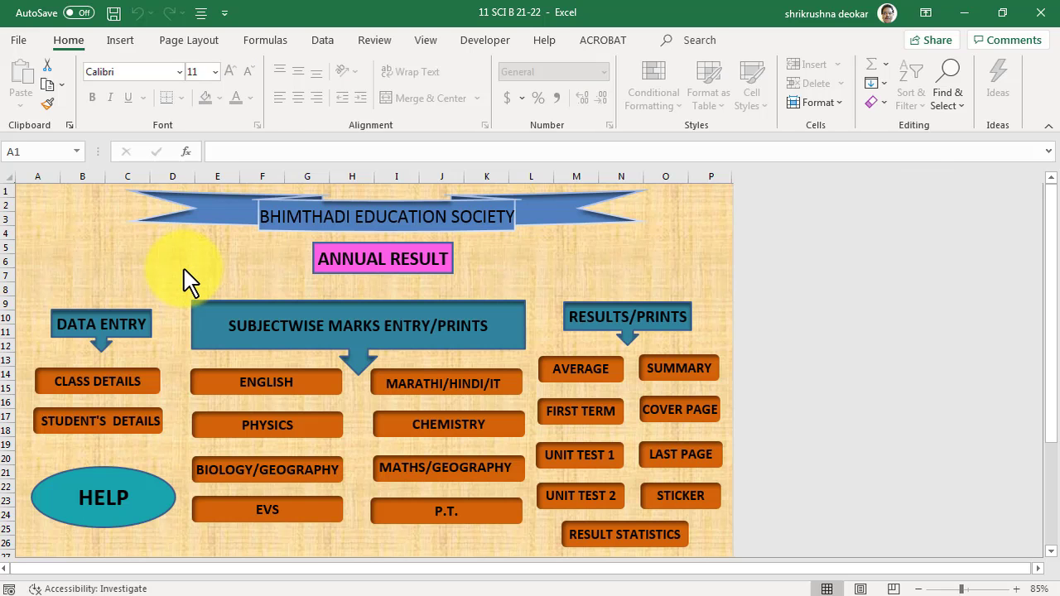
# Look over the subjectwise marks section, then review the English marks sheet from top to bottom and return to the home sheet.
pyautogui.scroll(-1, 292, 293)
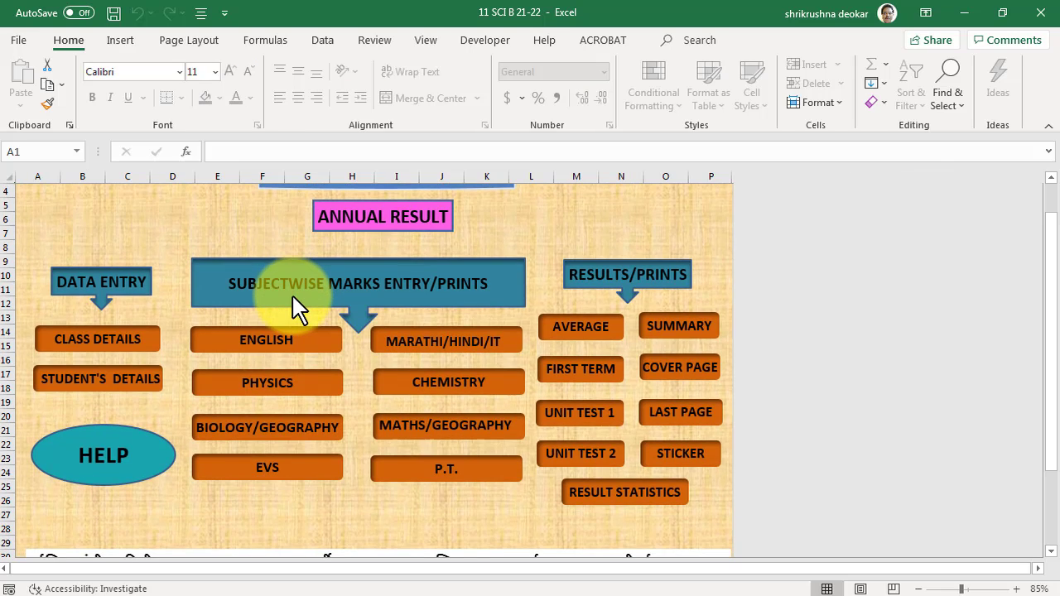
pyautogui.hotkey('ctrl', '2')
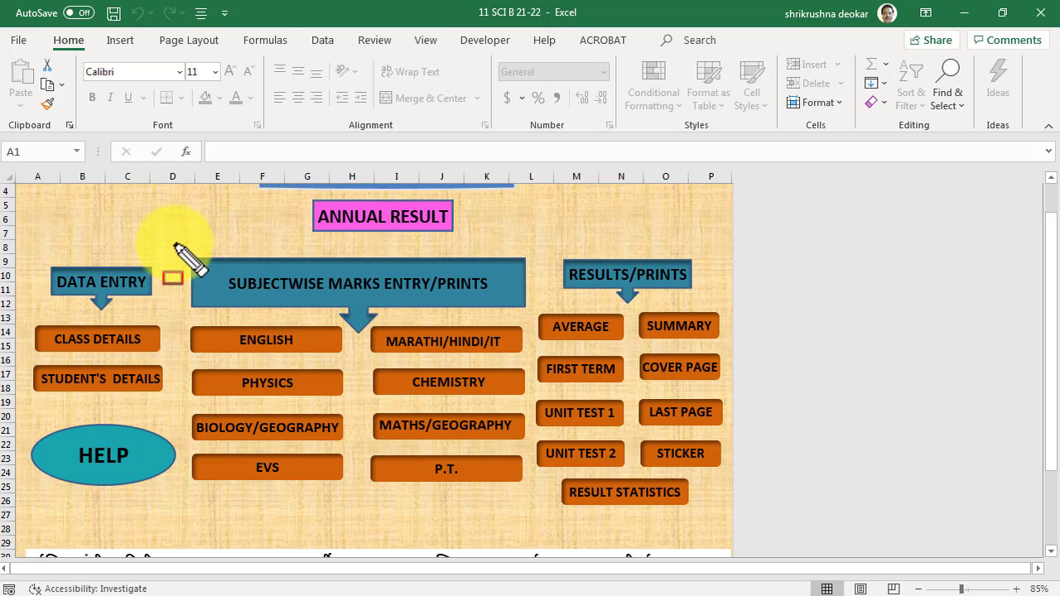
pyautogui.moveTo(174, 238)
pyautogui.mouseDown()
pyautogui.moveTo(344, 479)
pyautogui.moveTo(531, 506)
pyautogui.mouseUp()
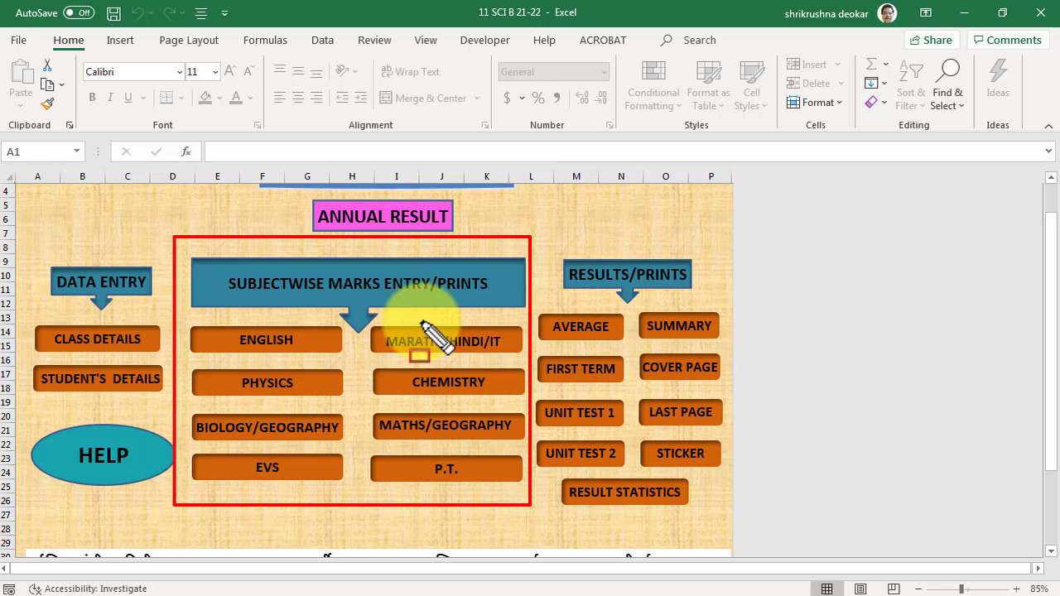
pyautogui.press('Escape')
pyautogui.scroll(2, 438, 331)
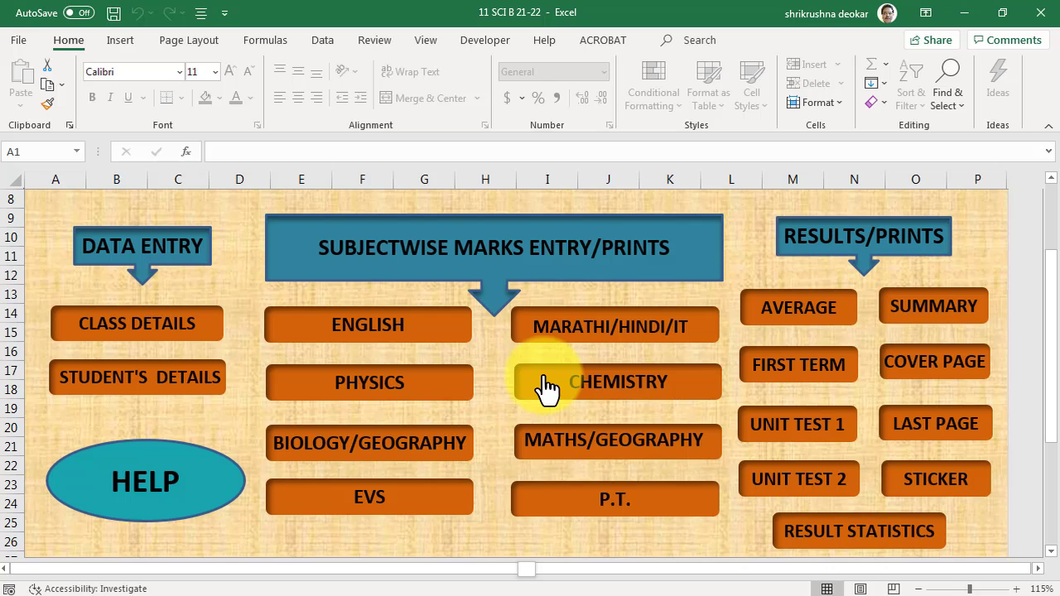
pyautogui.click(396, 336)
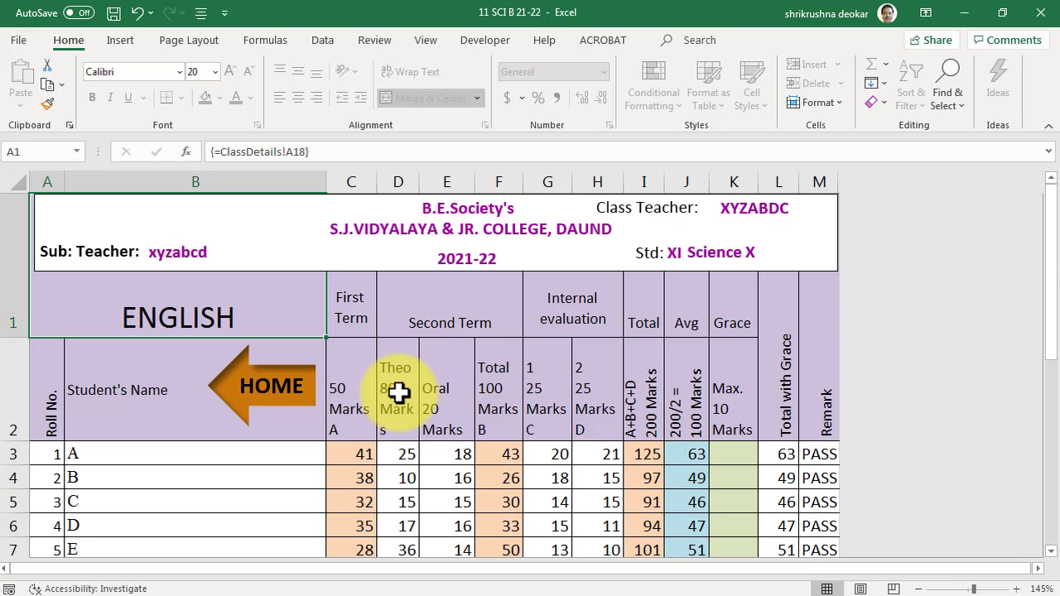
pyautogui.scroll(-1, 402, 394)
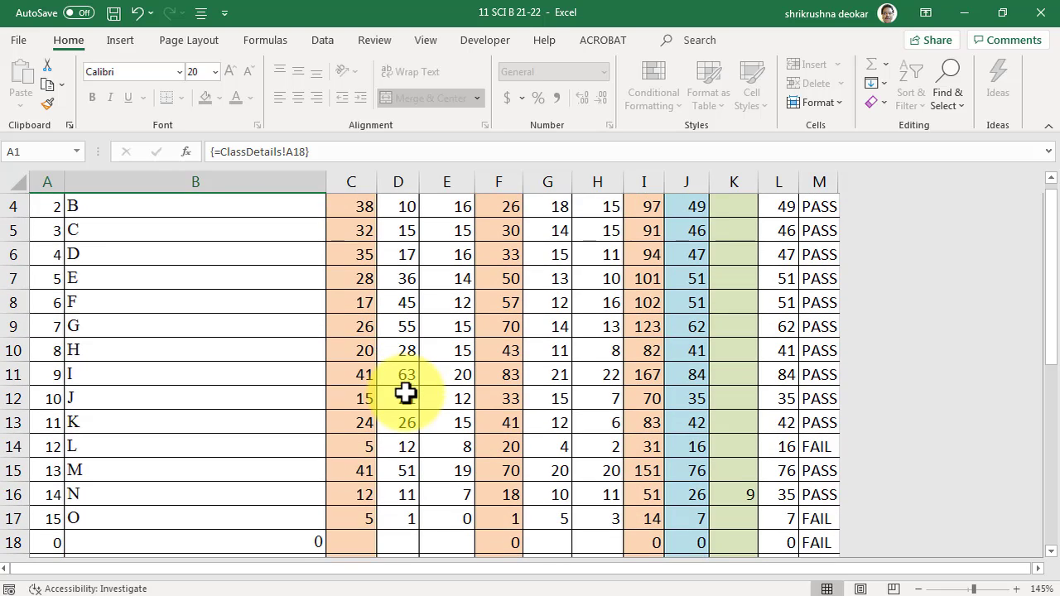
pyautogui.scroll(1, 405, 393)
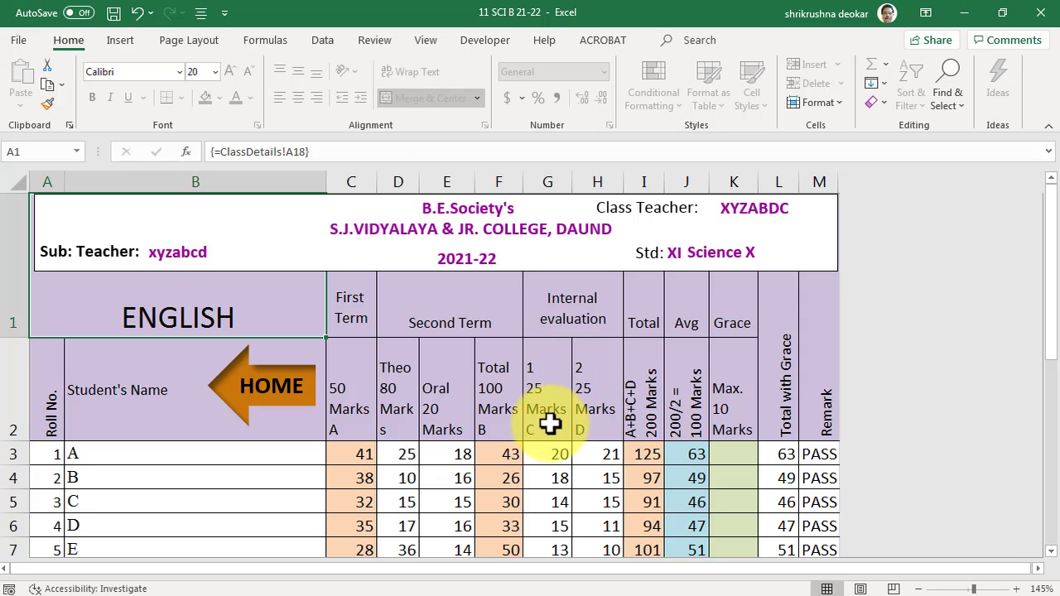
pyautogui.click(286, 396)
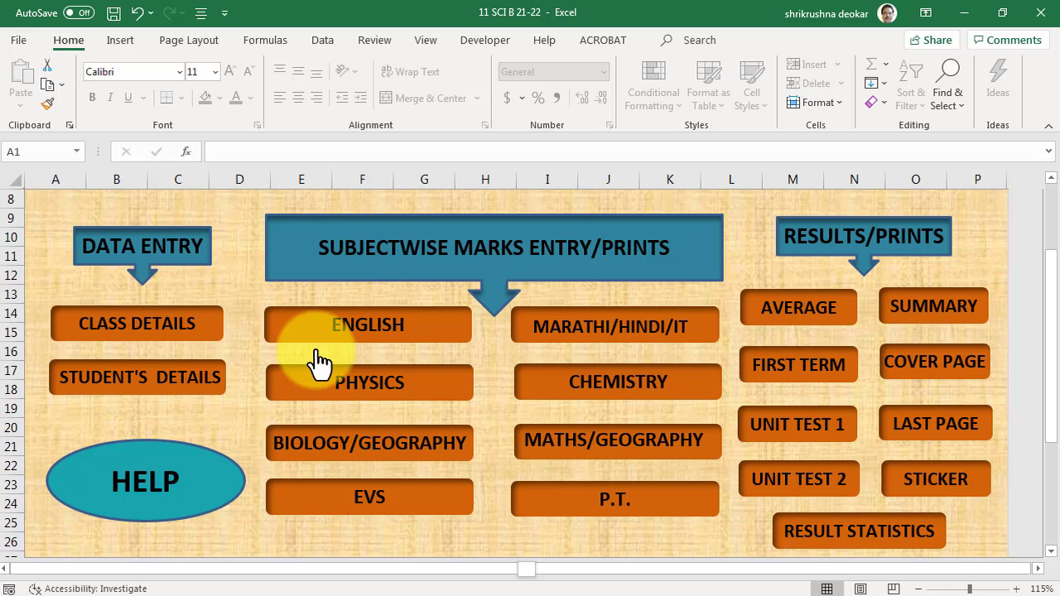
pyautogui.scroll(-1, 314, 361)
pyautogui.scroll(1, 324, 357)
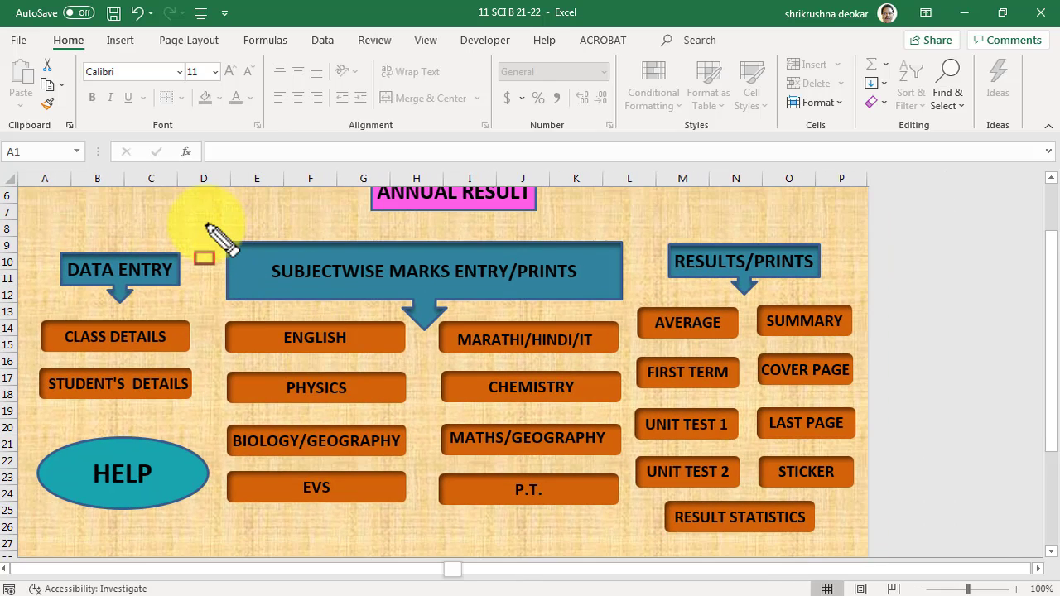
pyautogui.moveTo(206, 224)
pyautogui.mouseDown()
pyautogui.moveTo(414, 500)
pyautogui.moveTo(610, 508)
pyautogui.moveTo(628, 520)
pyautogui.mouseUp()
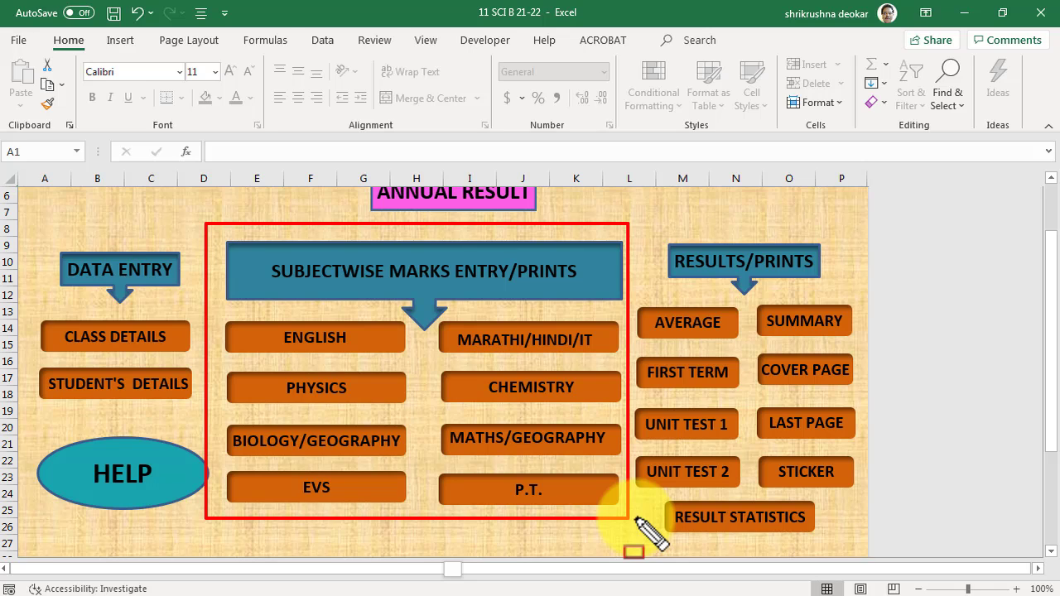
pyautogui.press('Escape')
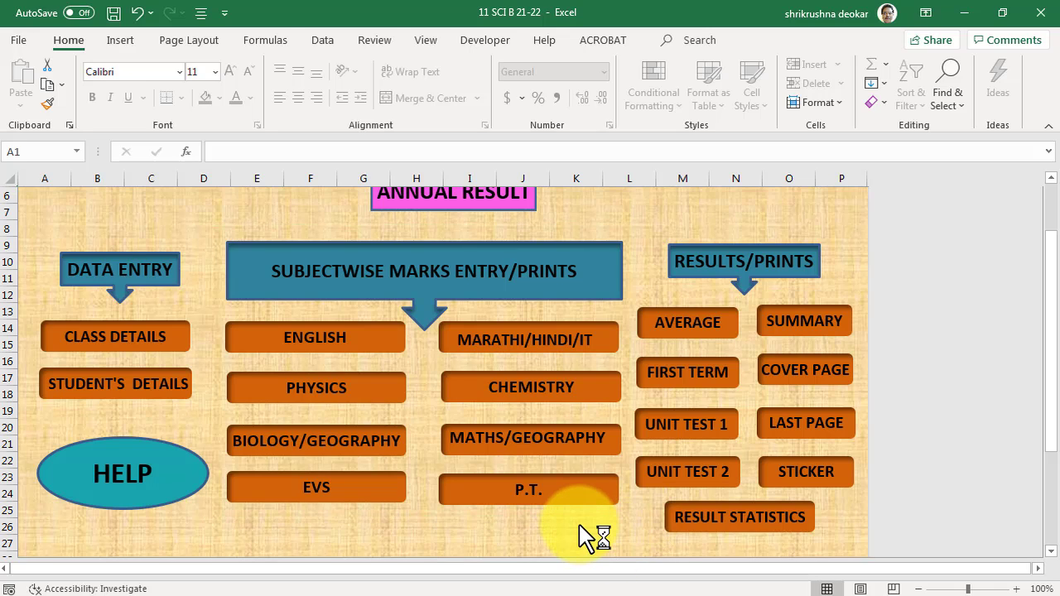
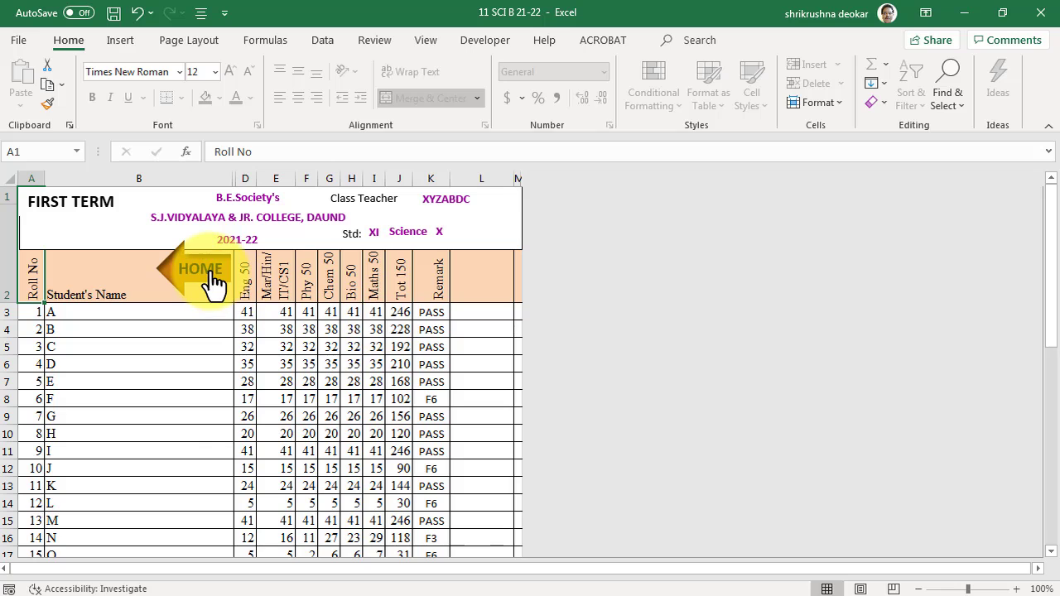
# Return from the First Term sheet to the home sheet, view the Cover Page sheet and go back home.
pyautogui.click(193, 271)
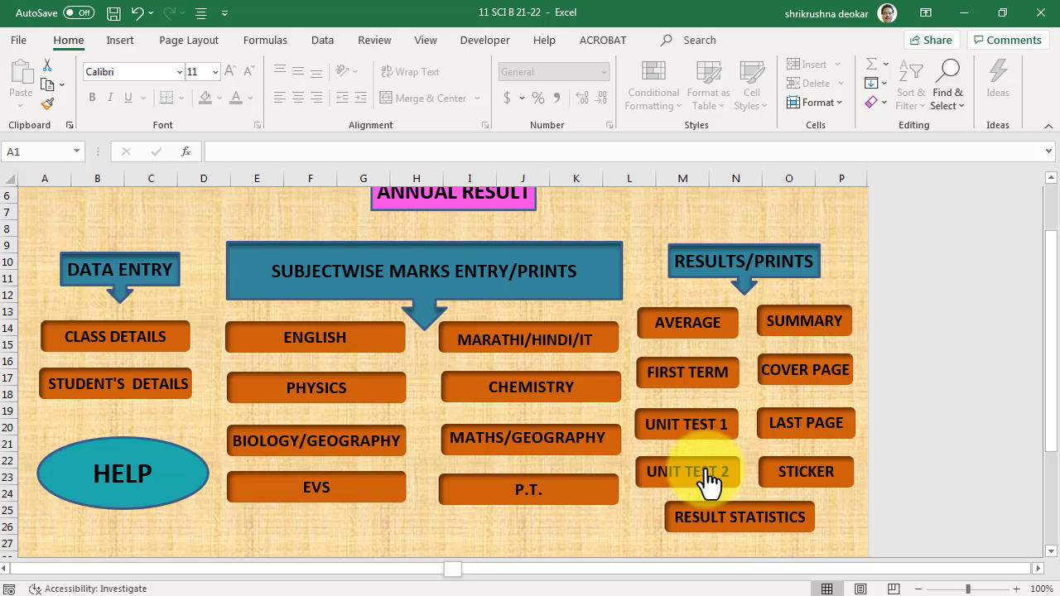
pyautogui.click(829, 385)
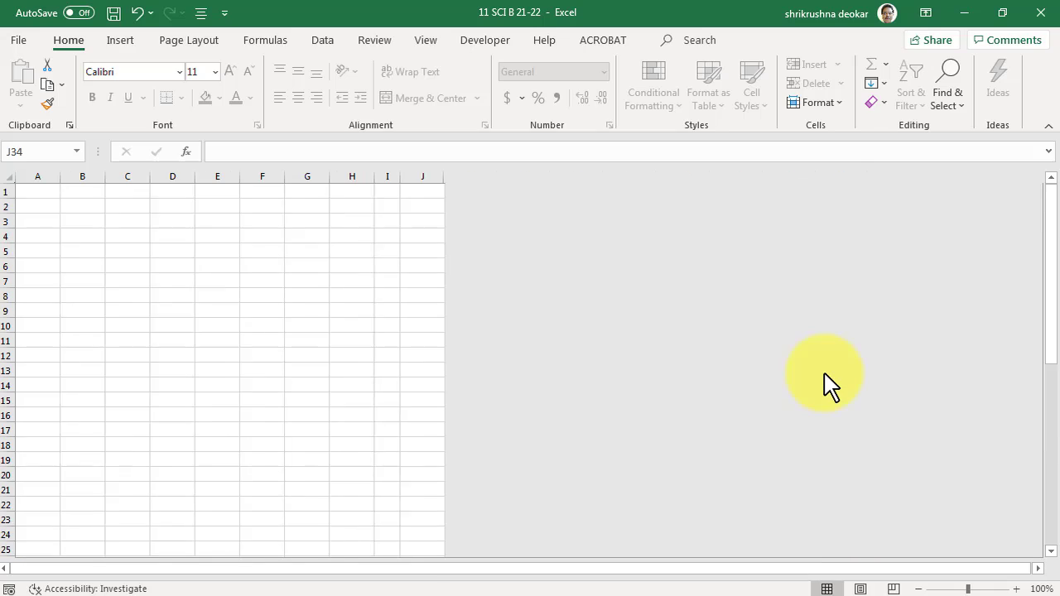
pyautogui.scroll(-7, 502, 391)
pyautogui.scroll(7, 419, 406)
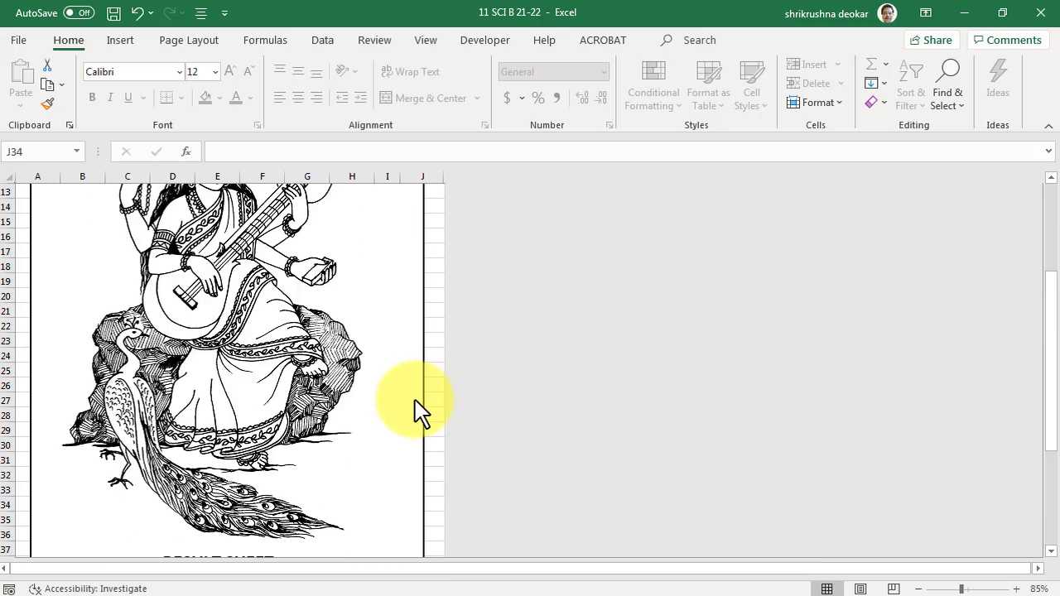
pyautogui.click(392, 224)
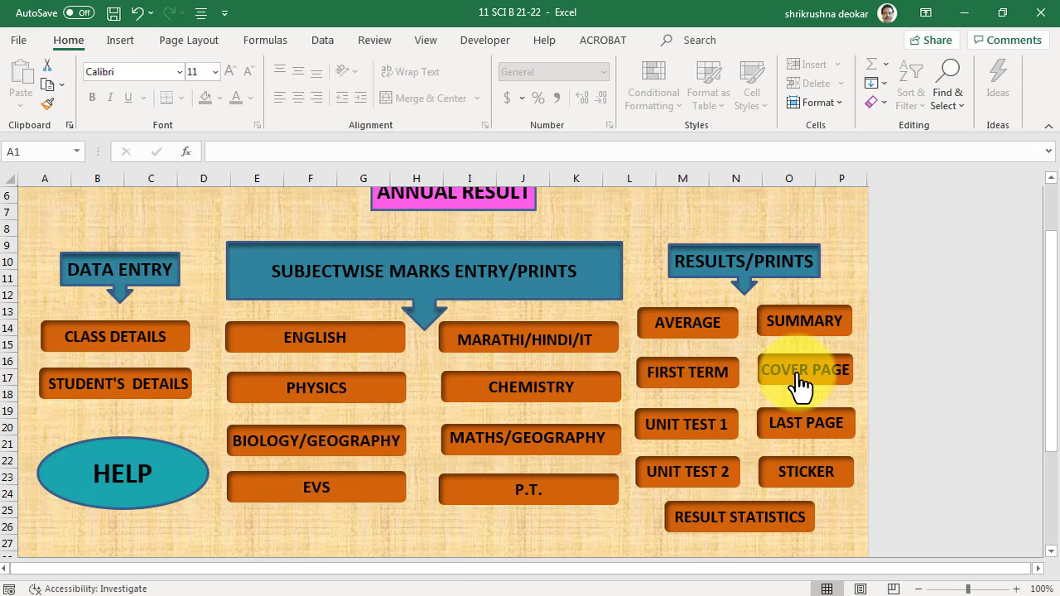
# Review the Last Page certificate and the Sticker sheet, returning to the home sheet after each.
pyautogui.click(812, 429)
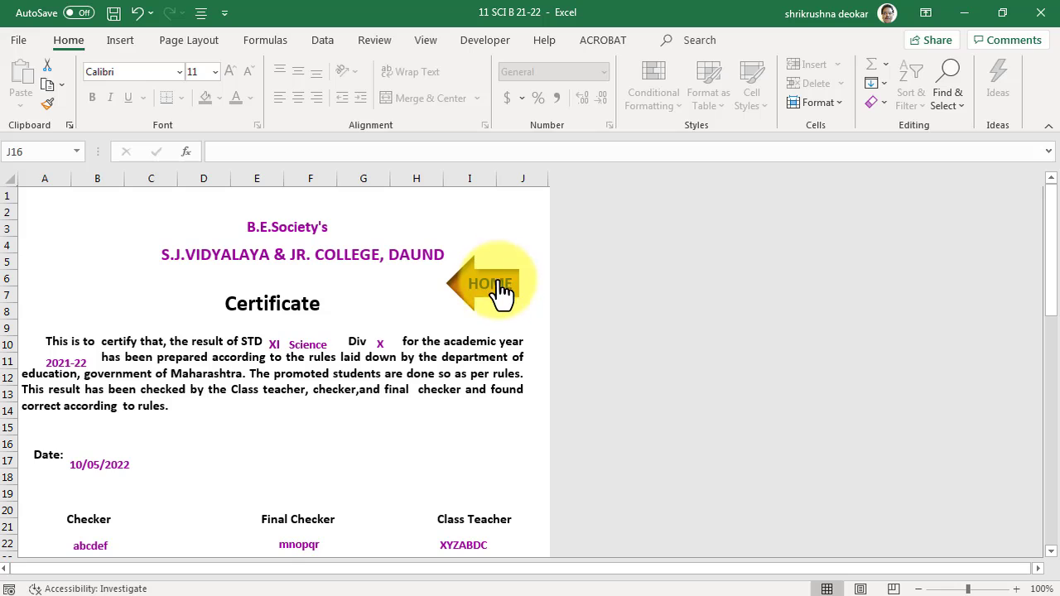
pyautogui.scroll(-1, 505, 351)
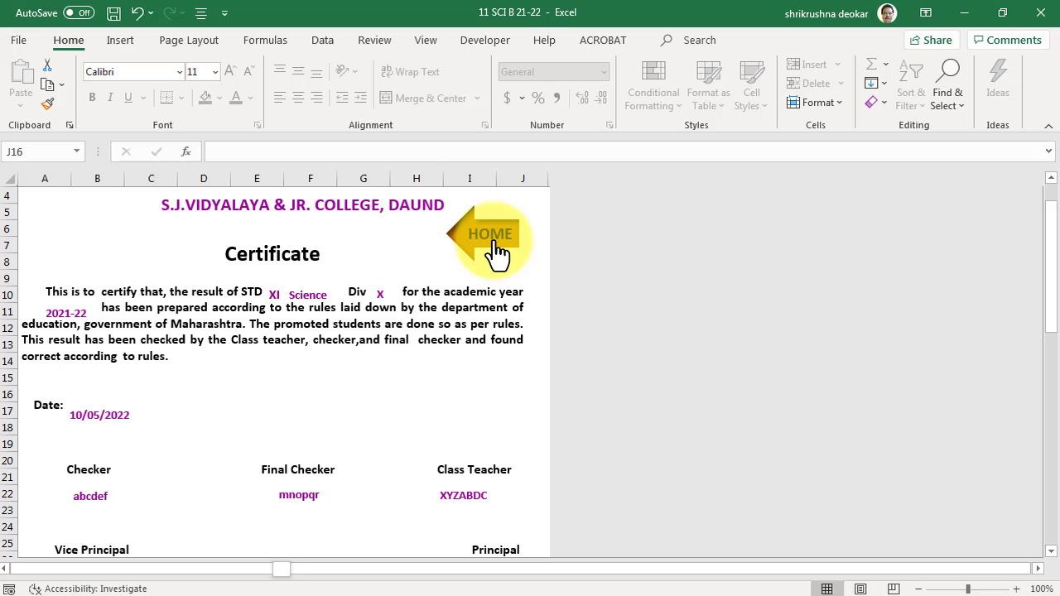
pyautogui.click(495, 253)
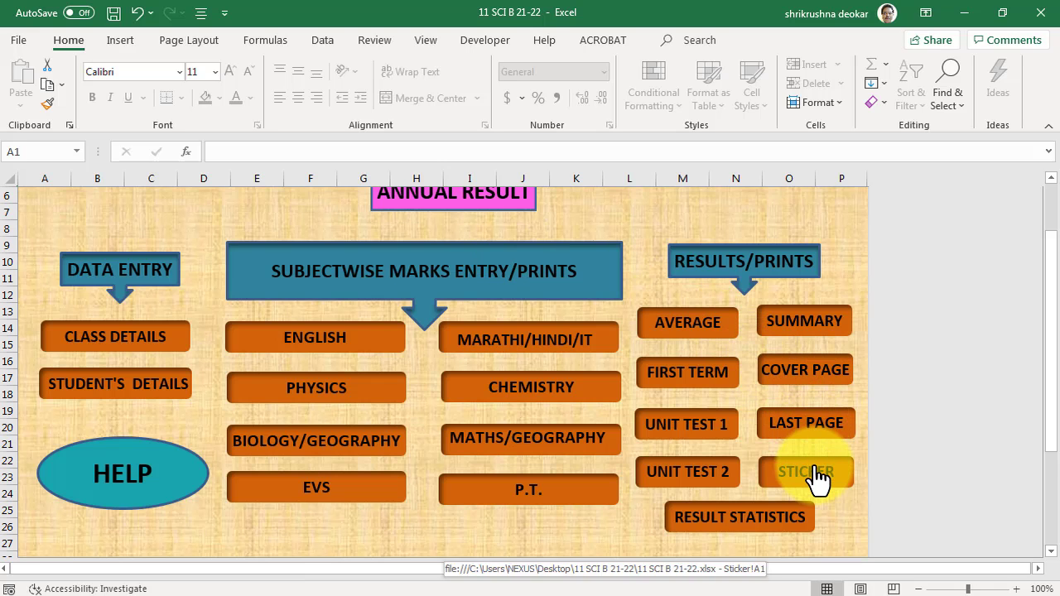
pyautogui.click(817, 478)
pyautogui.click(382, 212)
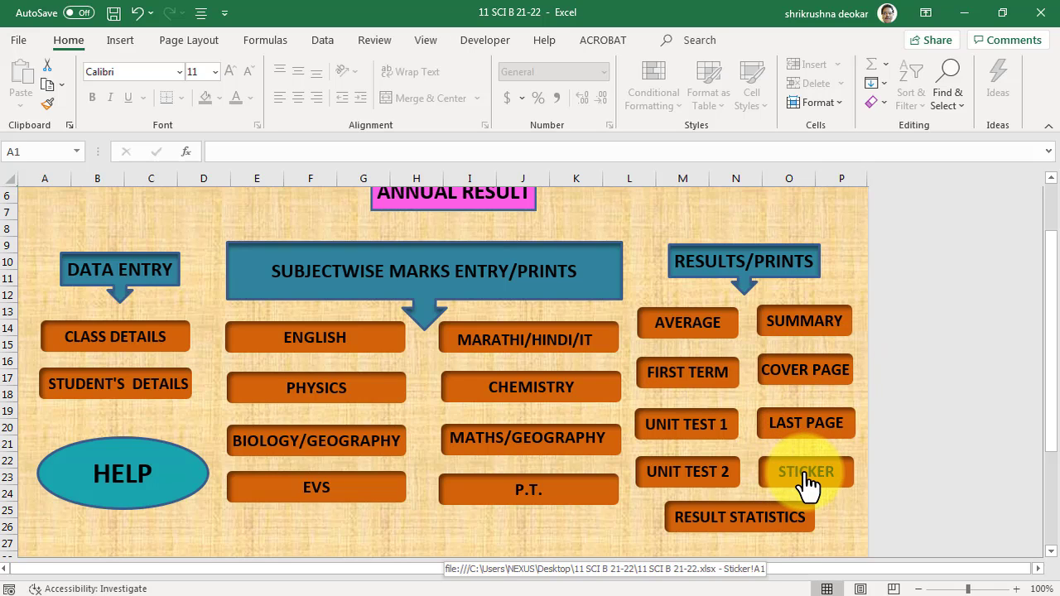
# Examine the Result Statistics sheet's top-five, category-wise and subject-wise result tables, and return to the home sheet.
pyautogui.click(766, 526)
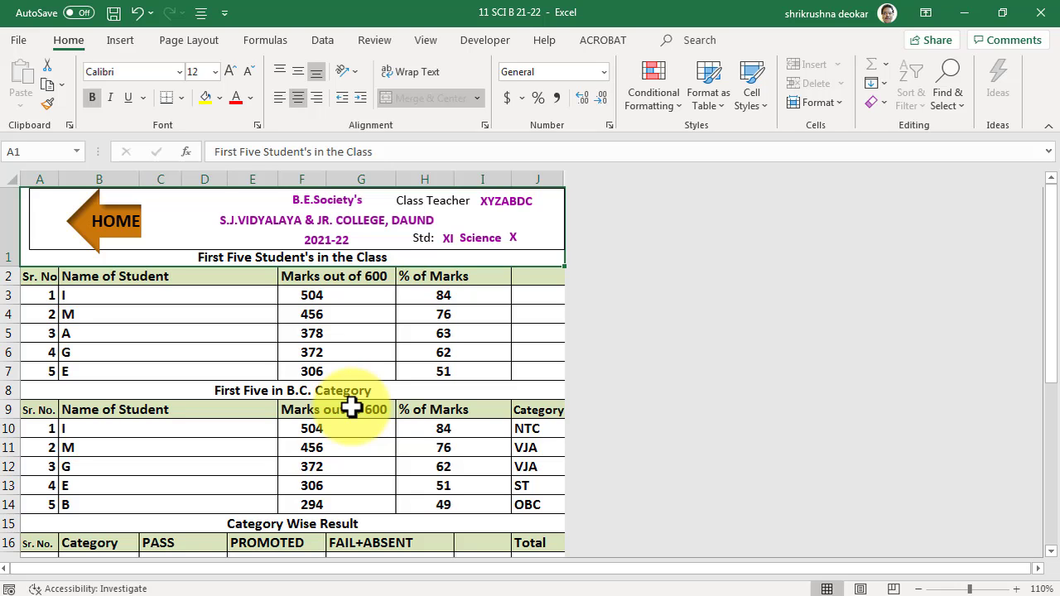
pyautogui.scroll(-1, 352, 406)
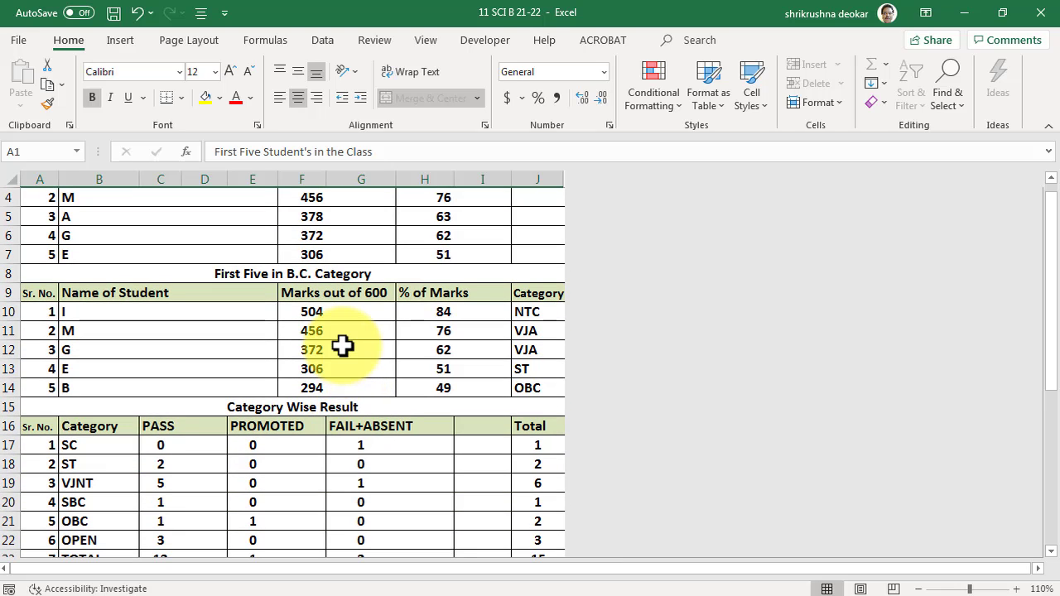
pyautogui.scroll(-1, 346, 348)
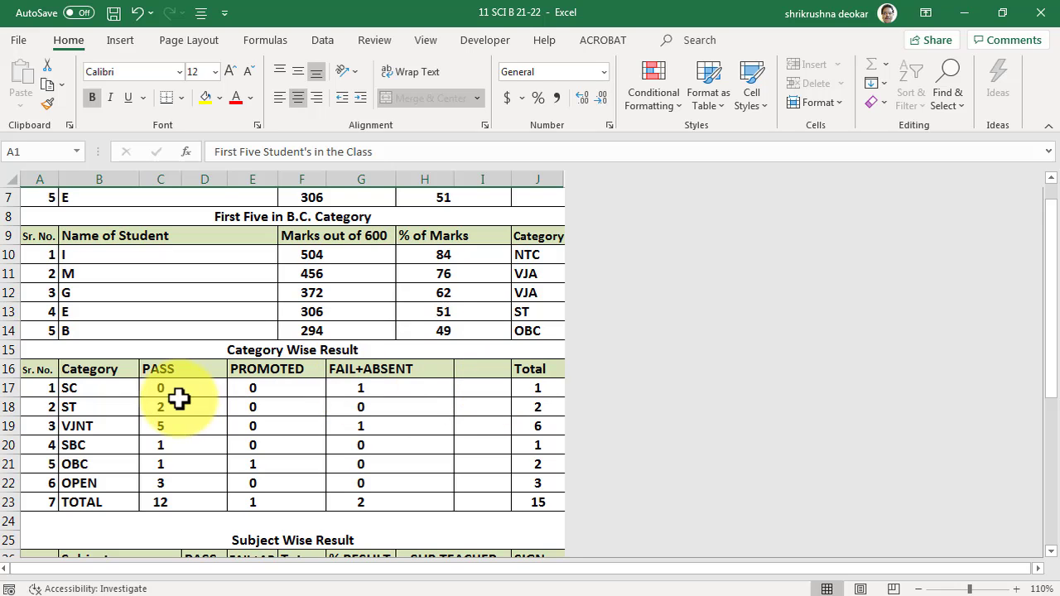
pyautogui.scroll(-1, 121, 386)
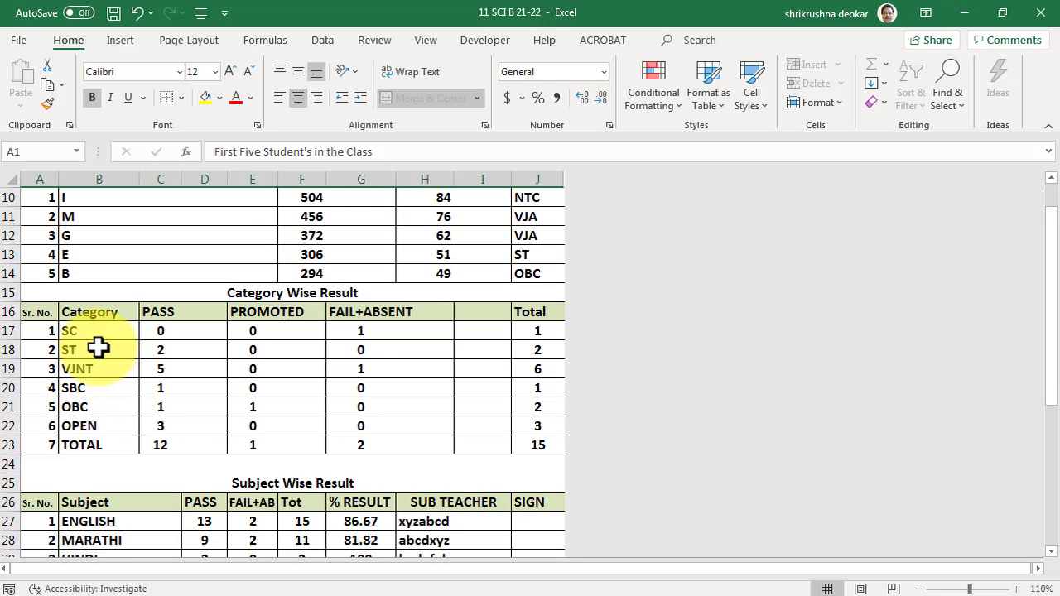
pyautogui.scroll(-3, 114, 372)
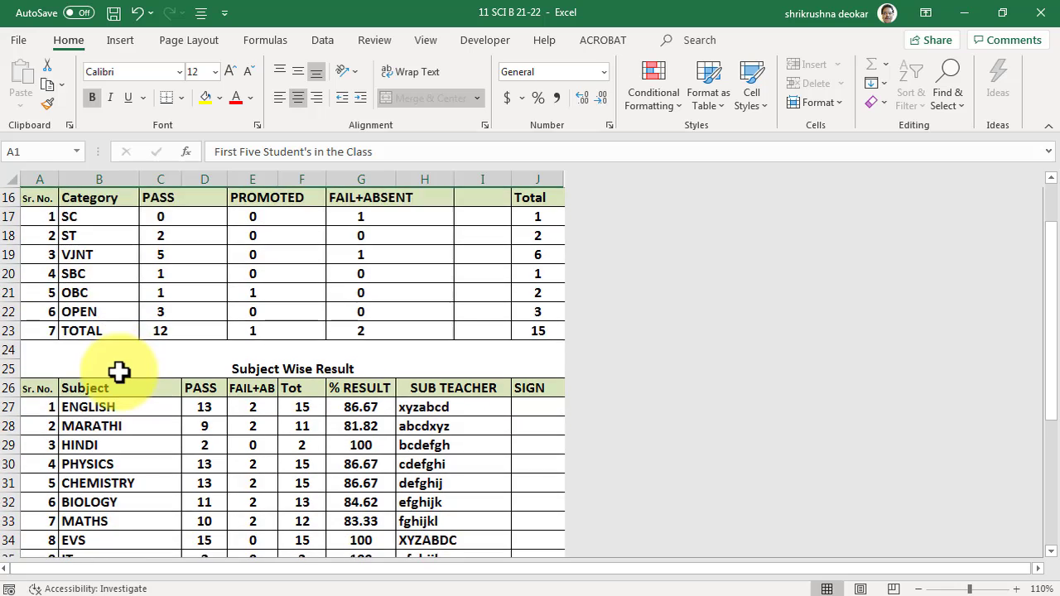
pyautogui.scroll(-1, 218, 364)
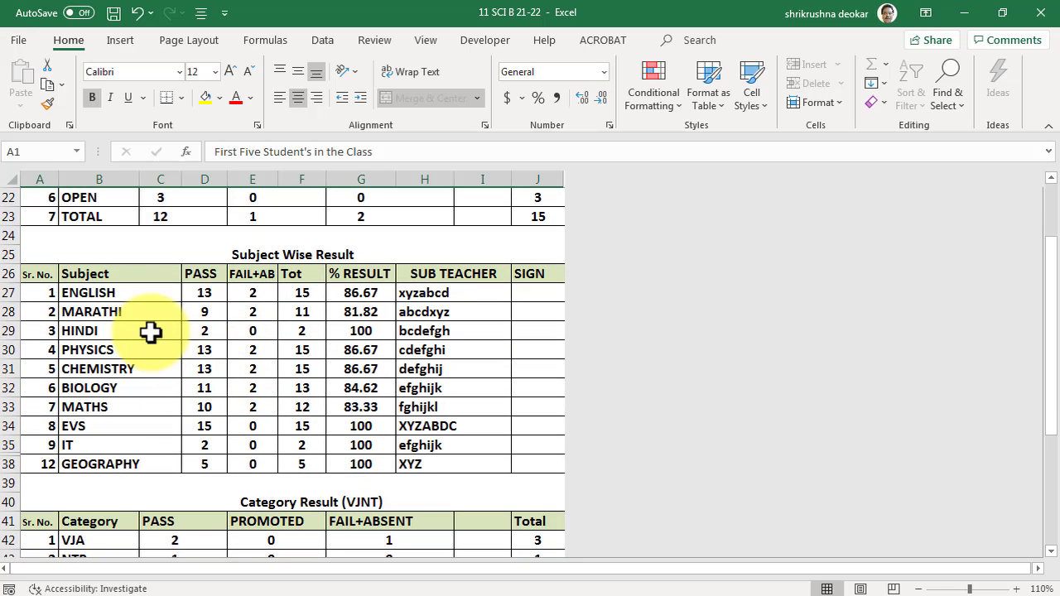
pyautogui.moveTo(25, 246)
pyautogui.mouseDown()
pyautogui.moveTo(90, 426)
pyautogui.moveTo(501, 469)
pyautogui.moveTo(540, 489)
pyautogui.mouseUp()
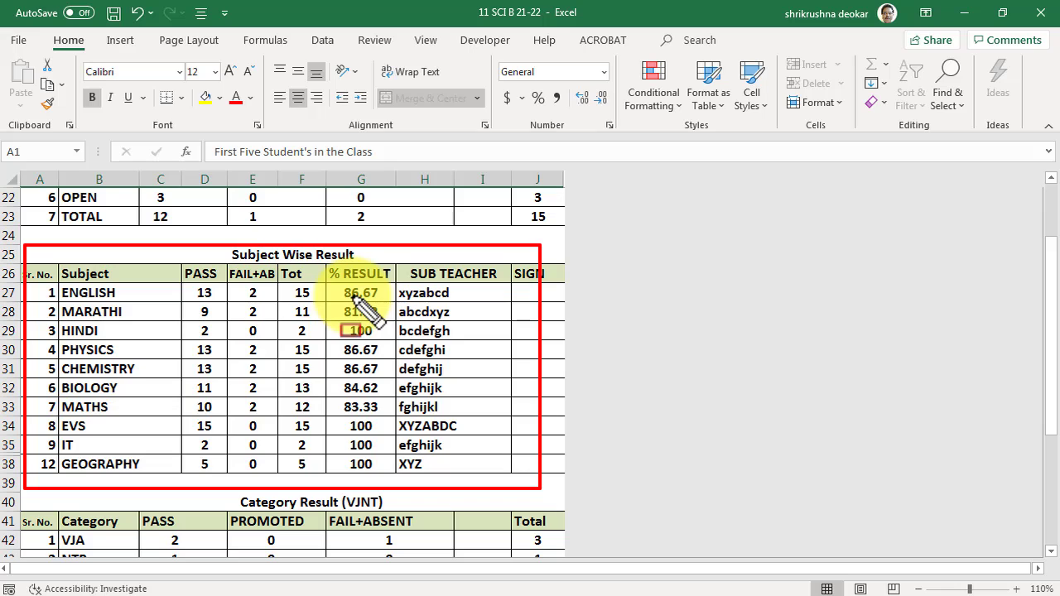
pyautogui.press('Escape')
pyautogui.scroll(-7, 355, 310)
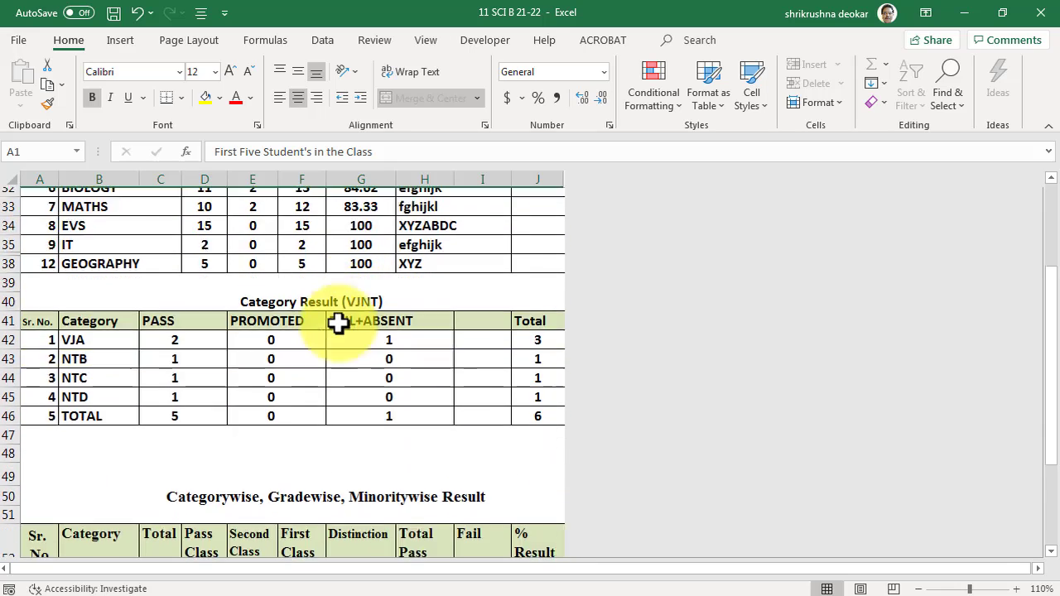
pyautogui.scroll(-4, 336, 332)
pyautogui.scroll(16, 351, 334)
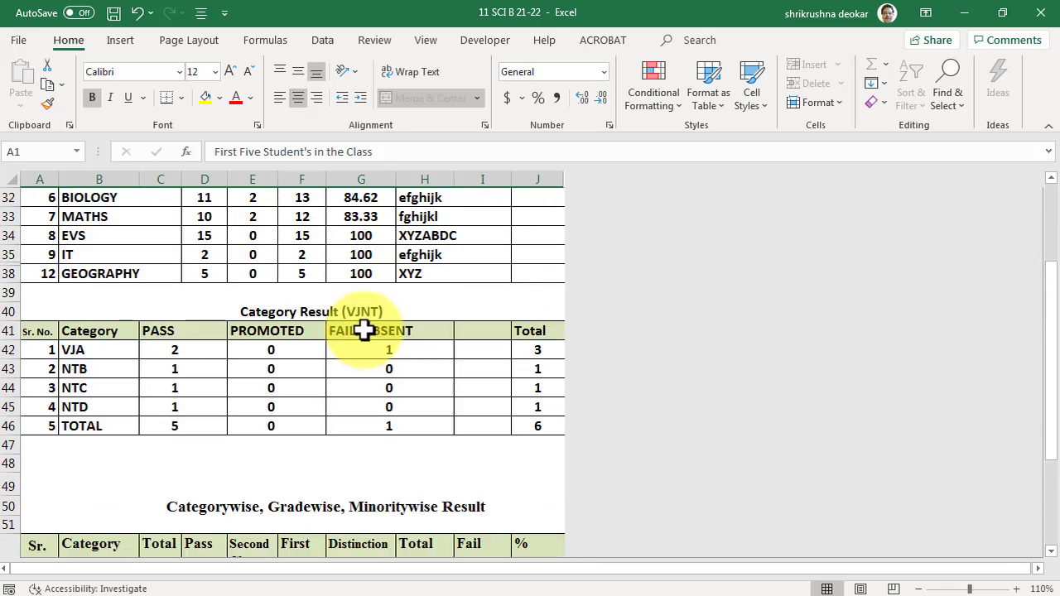
pyautogui.scroll(3, 361, 306)
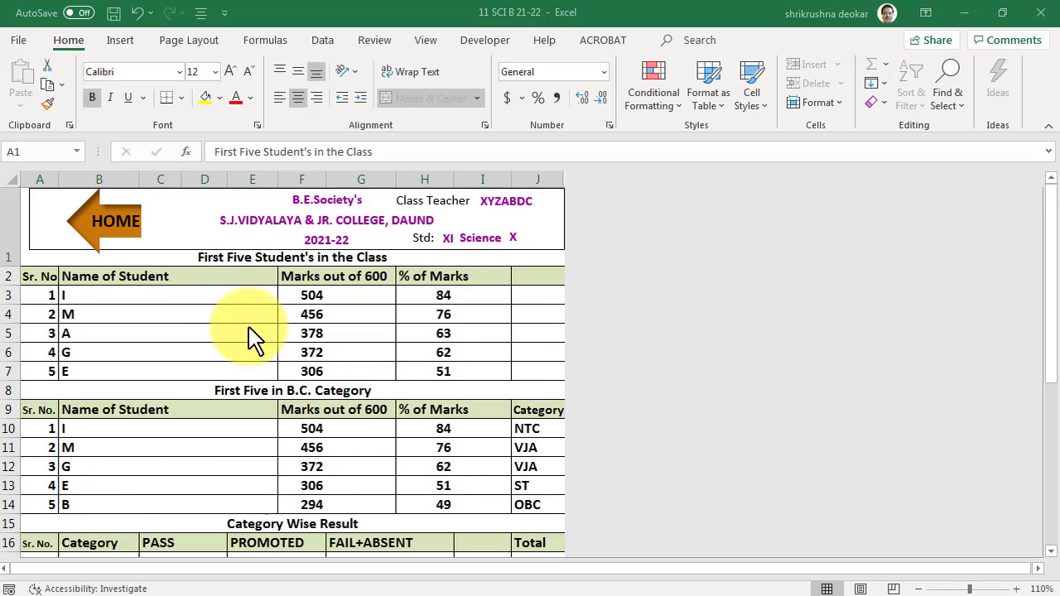
pyautogui.click(124, 240)
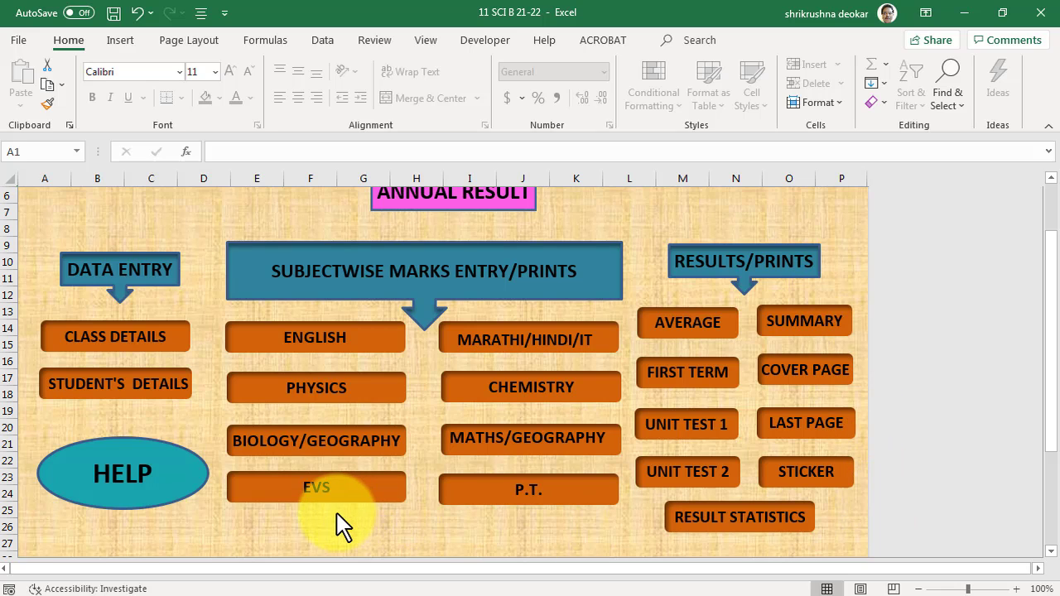
# Open the class details sheet, review its school, staff and subject teacher entries, and return to the home sheet.
pyautogui.scroll(1, 343, 523)
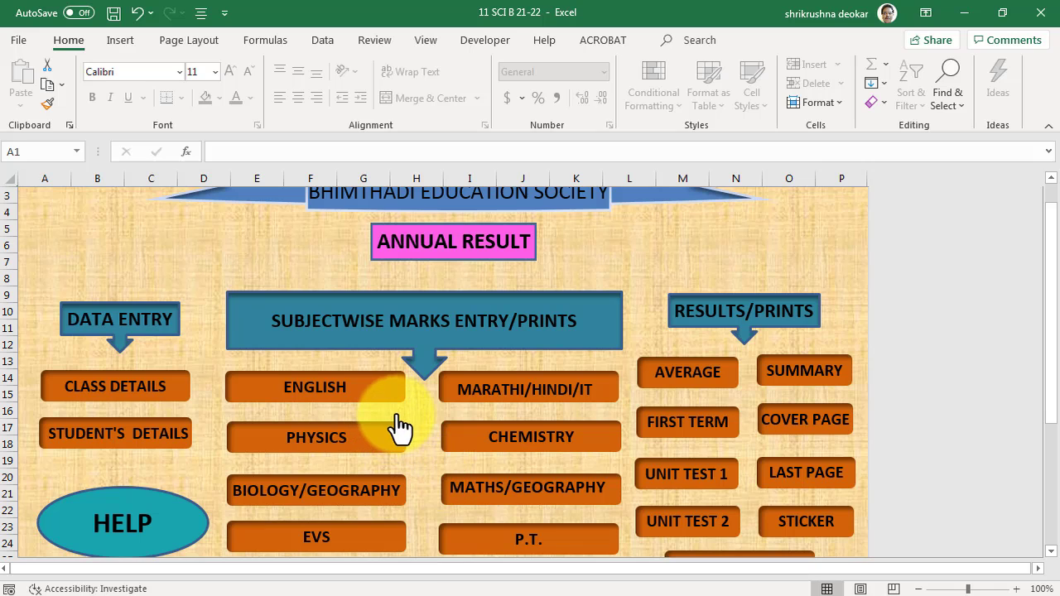
pyautogui.click(99, 390)
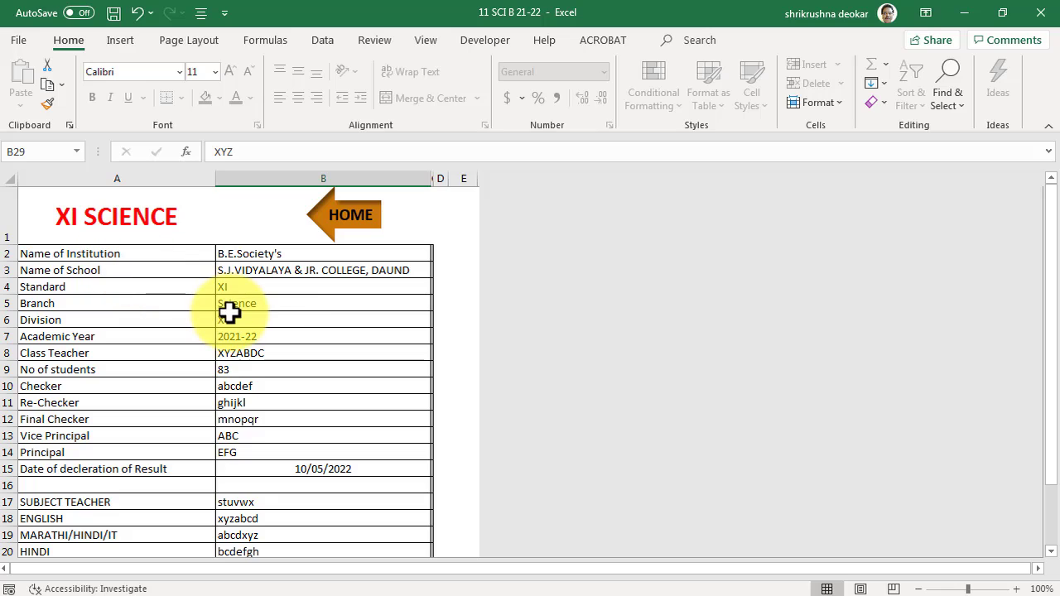
pyautogui.keyDown('ctrl'); pyautogui.scroll(2, 232, 312); pyautogui.keyUp('ctrl')
pyautogui.keyDown('ctrl'); pyautogui.scroll(2, 240, 313); pyautogui.keyUp('ctrl')
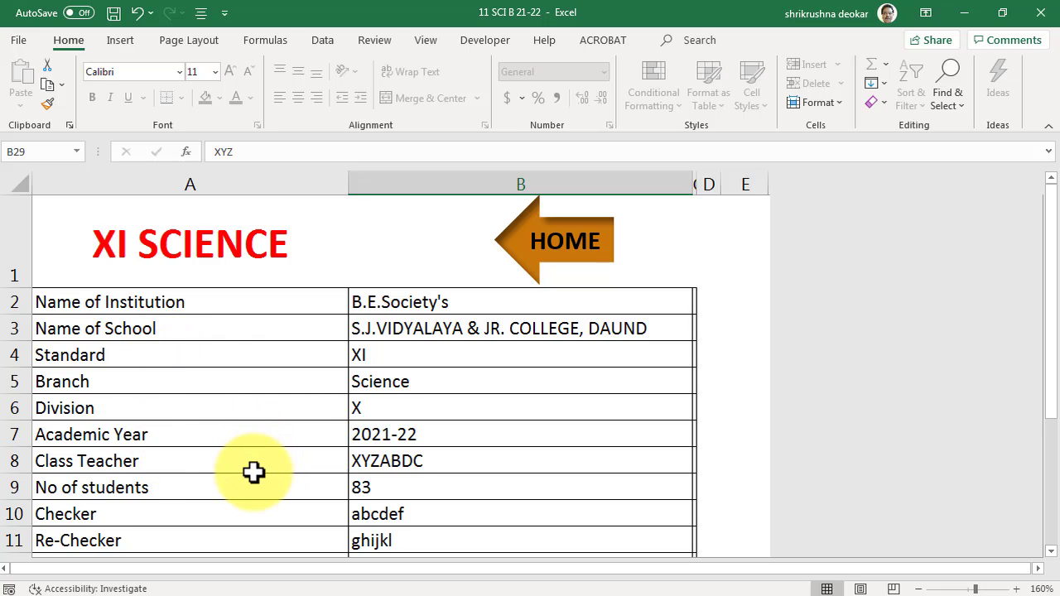
pyautogui.scroll(-4, 275, 414)
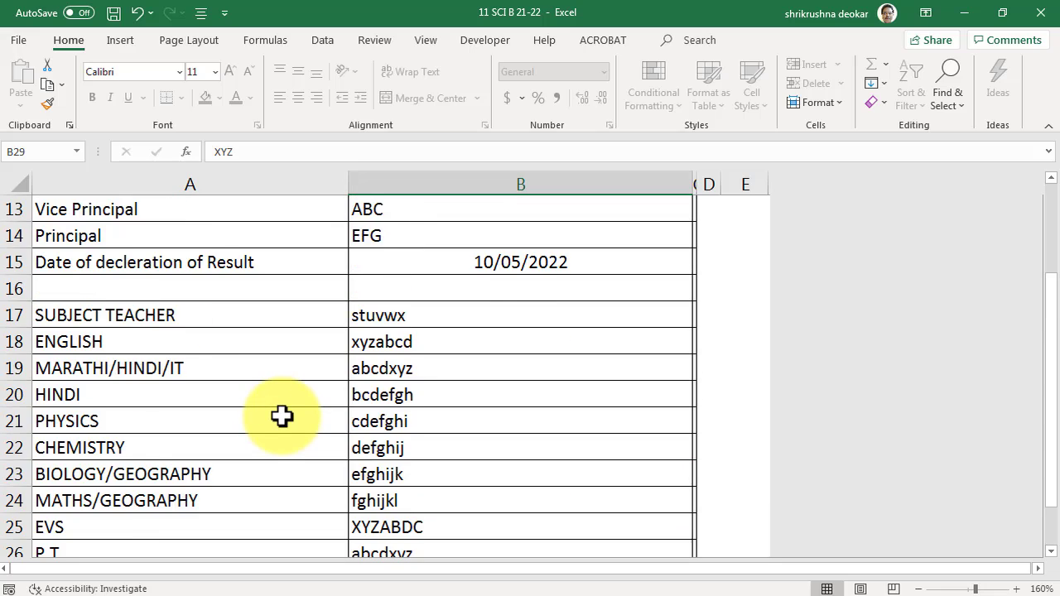
pyautogui.scroll(4, 281, 416)
pyautogui.scroll(-3, 323, 407)
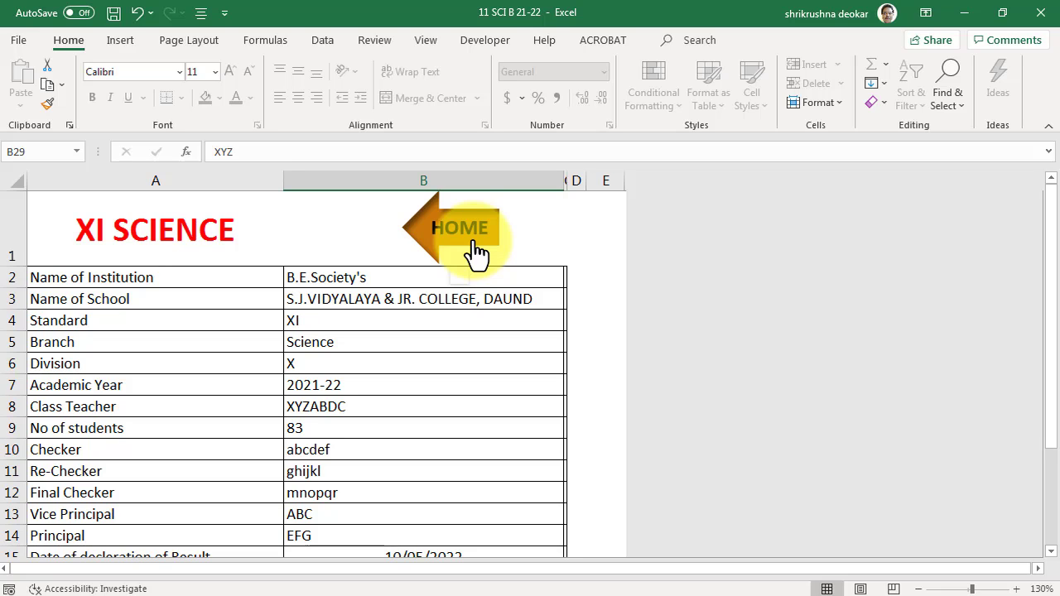
pyautogui.scroll(-1, 466, 270)
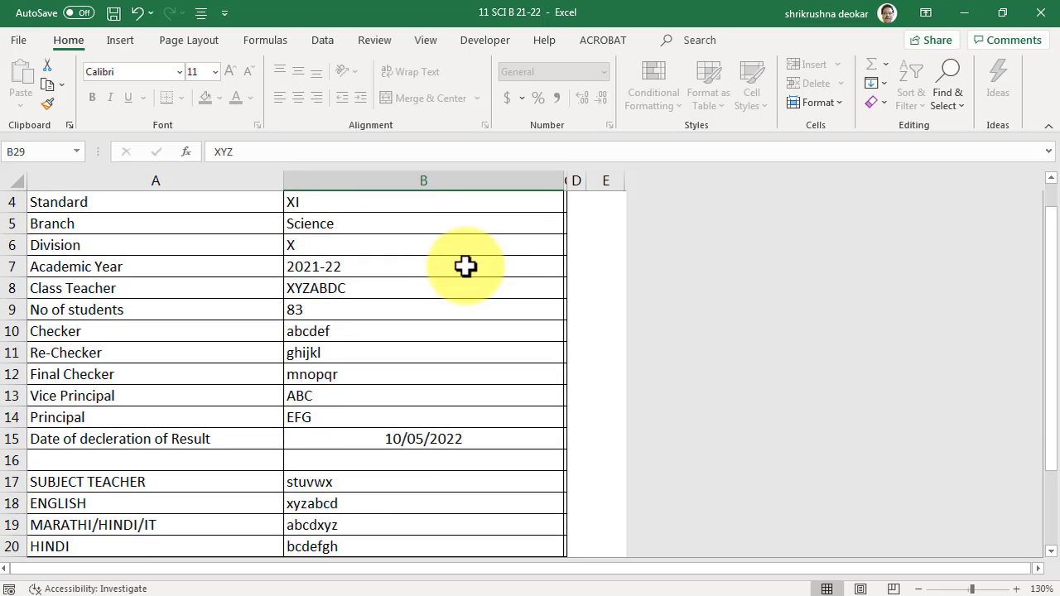
pyautogui.scroll(1, 466, 266)
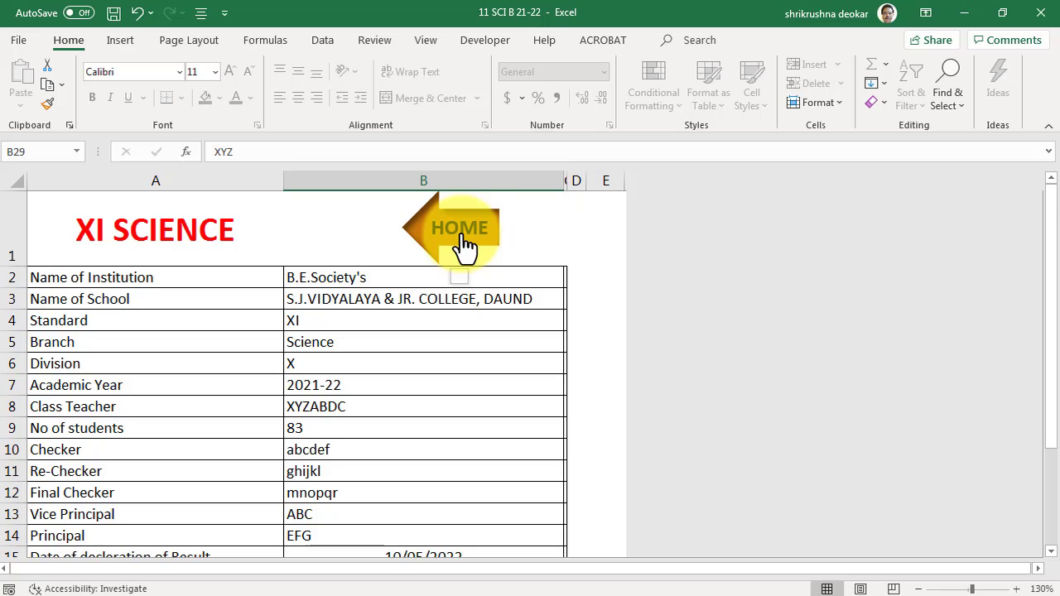
pyautogui.click(462, 238)
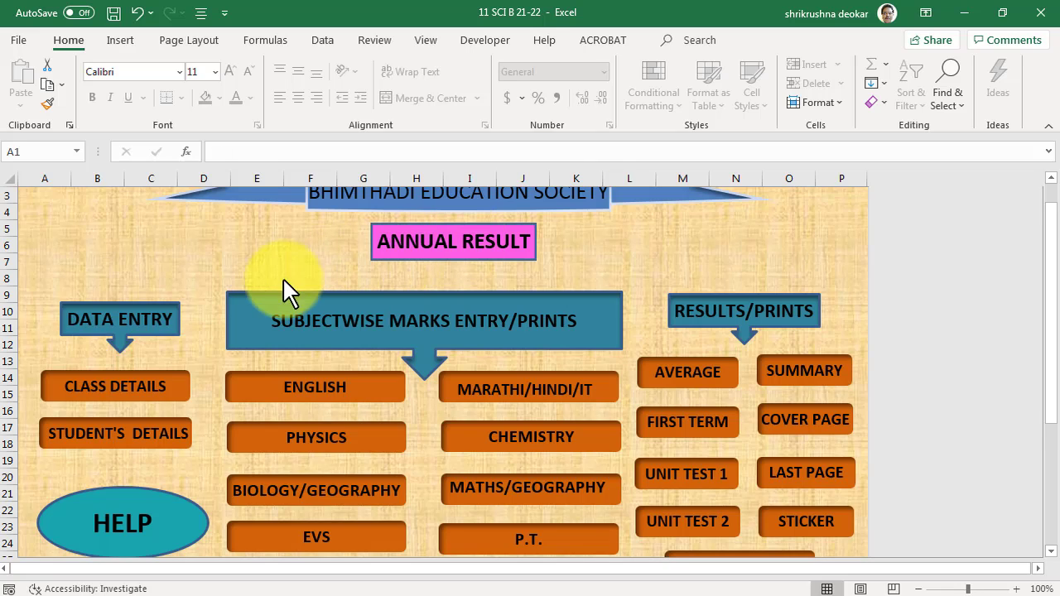
# Open the student's details sheet and go through its column headings from Exam No. to Address.
pyautogui.click(108, 437)
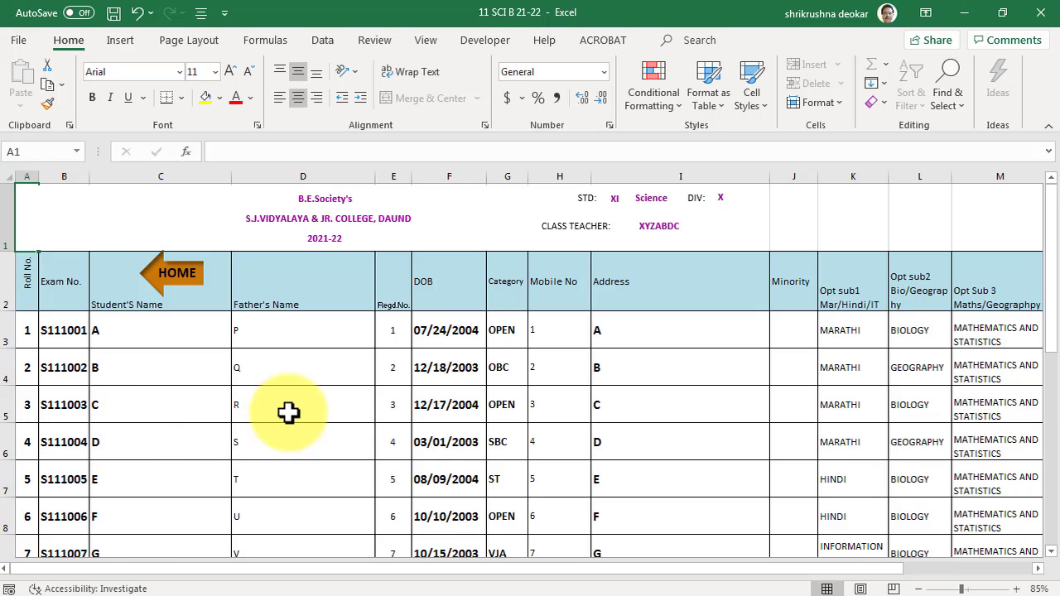
pyautogui.scroll(2, 294, 409)
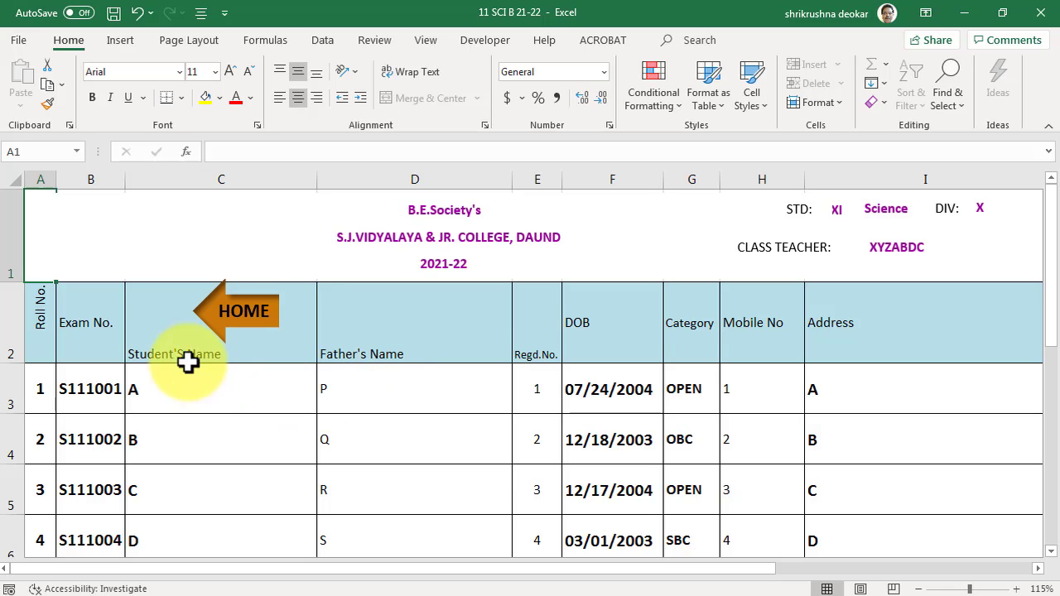
pyautogui.click(93, 334)
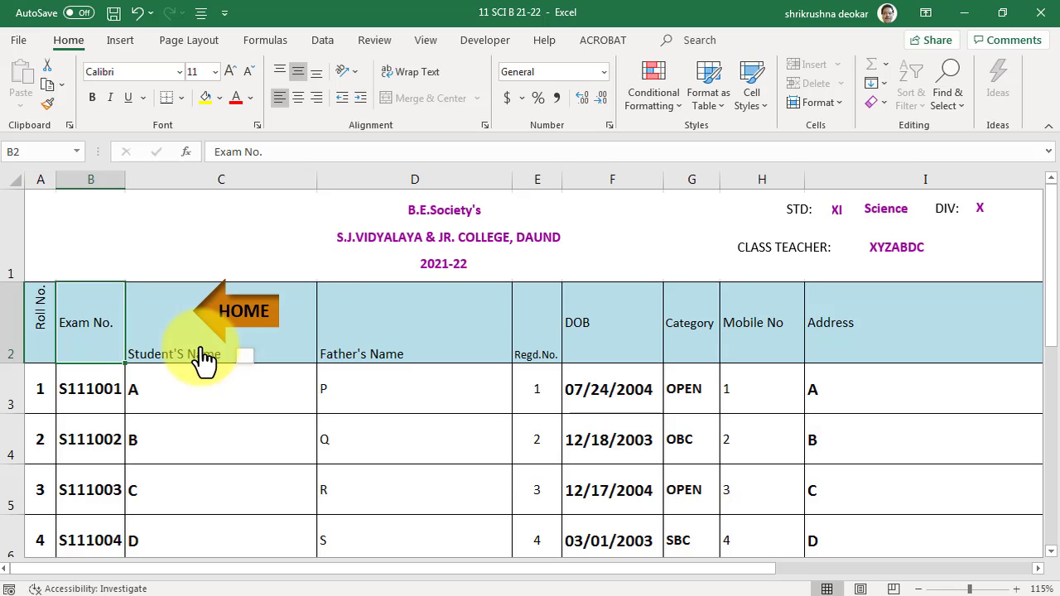
pyautogui.click(358, 351)
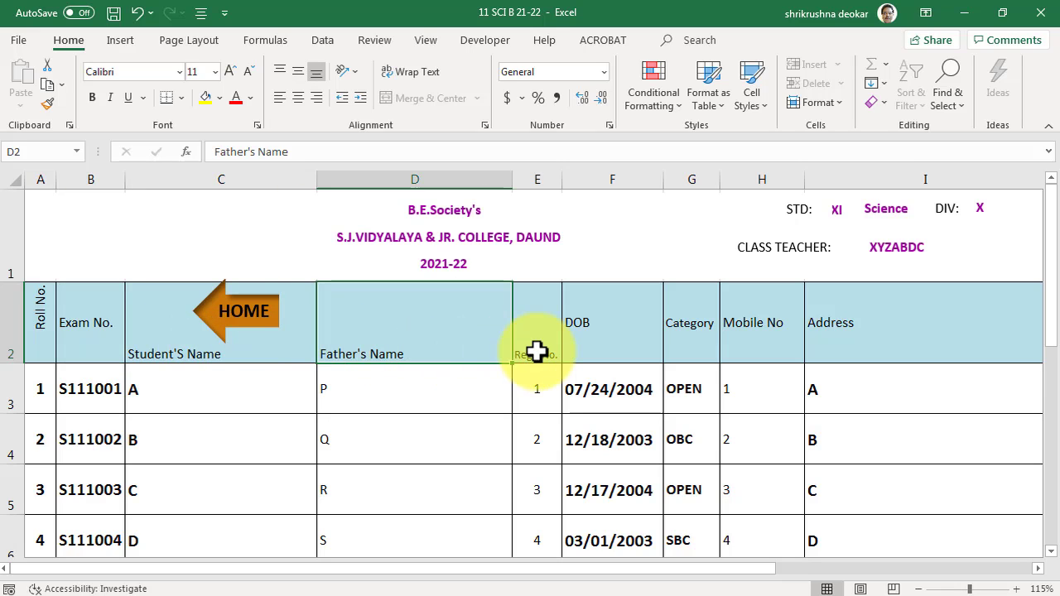
pyautogui.click(539, 350)
pyautogui.click(598, 341)
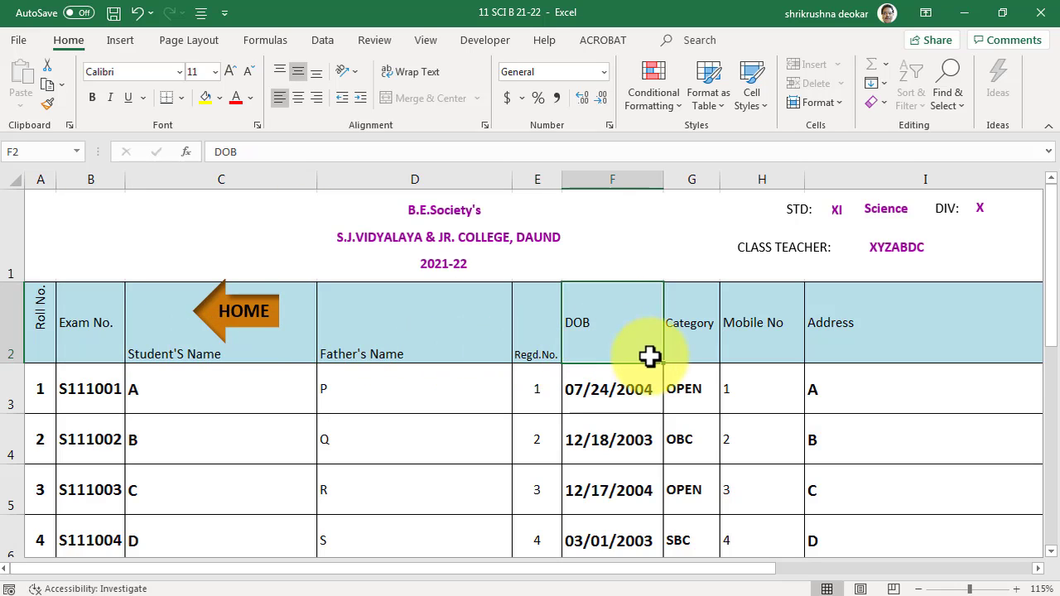
pyautogui.scroll(3, 648, 357)
pyautogui.scroll(1, 629, 372)
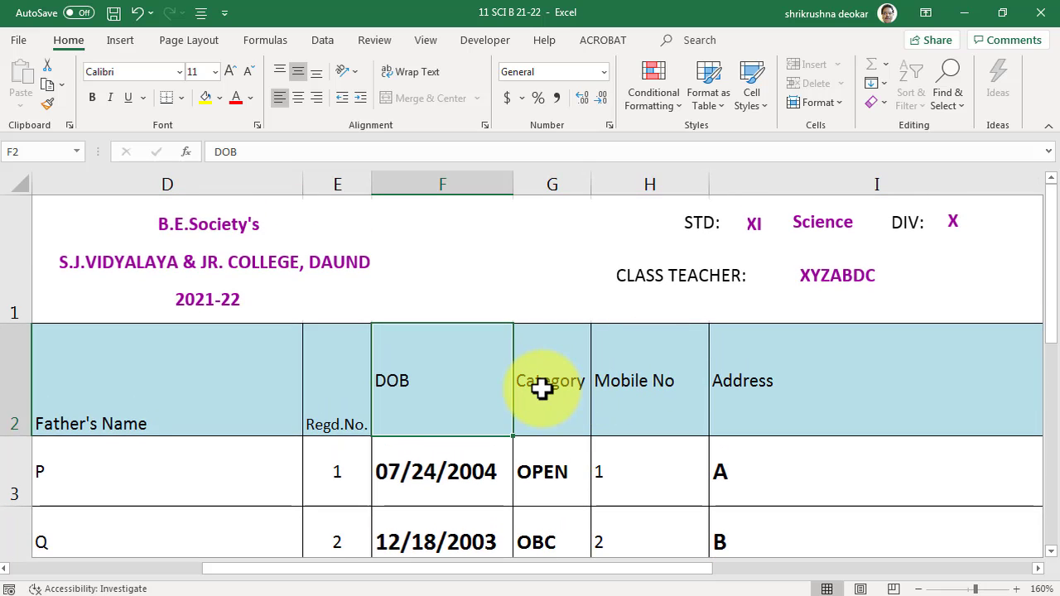
pyautogui.click(772, 389)
pyautogui.keyDown('ctrl'); pyautogui.scroll(-1, 773, 388); pyautogui.keyUp('ctrl')
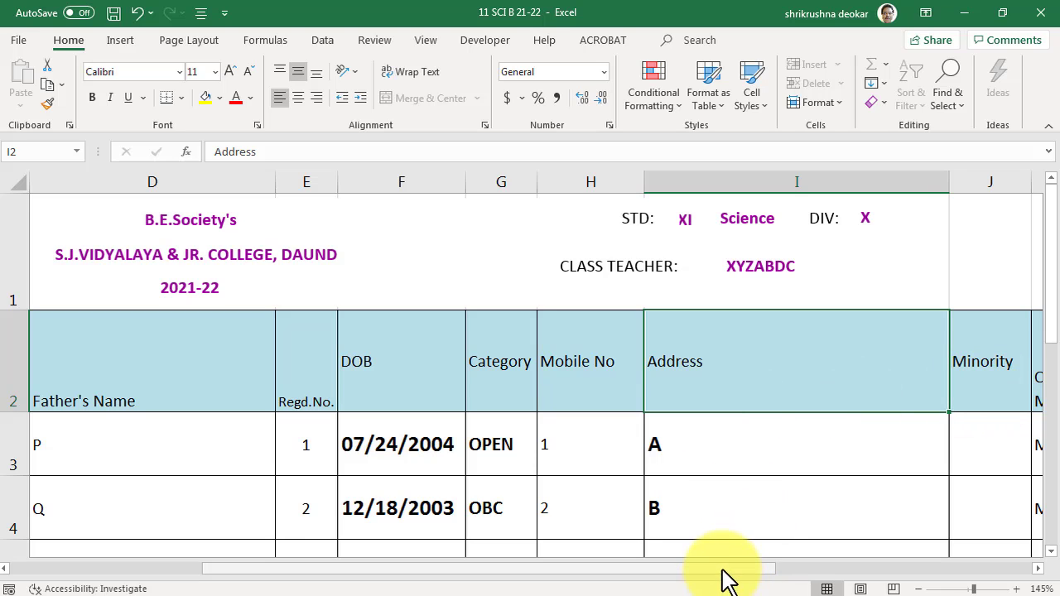
# Look over the student rows and the columns from Roll No. across to the optional subjects.
pyautogui.moveTo(722, 569); pyautogui.dragTo(535, 580)
pyautogui.scroll(-2, 378, 433)
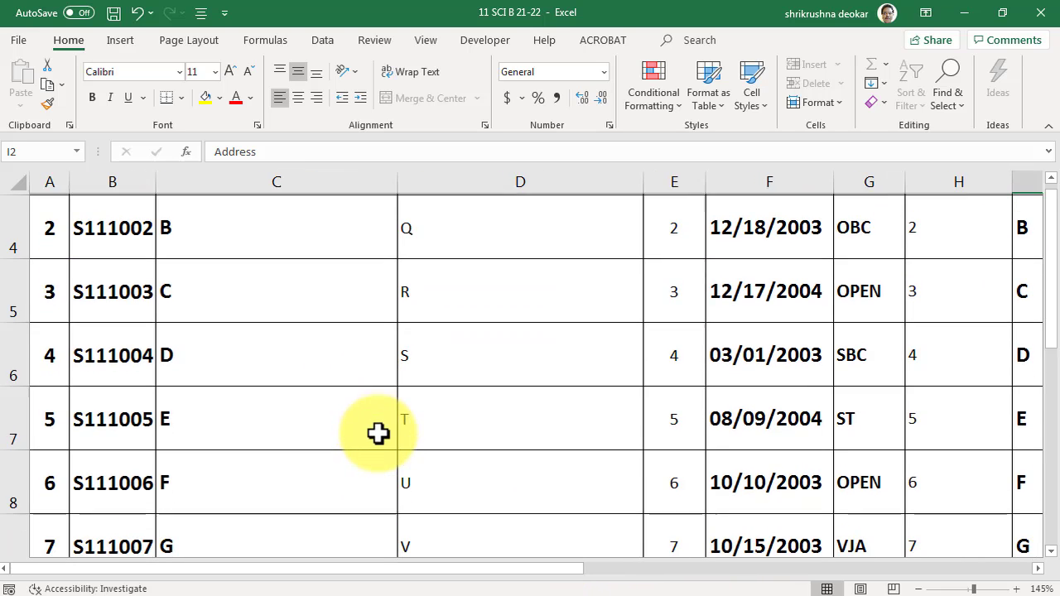
pyautogui.scroll(2, 391, 437)
pyautogui.scroll(1, 391, 437)
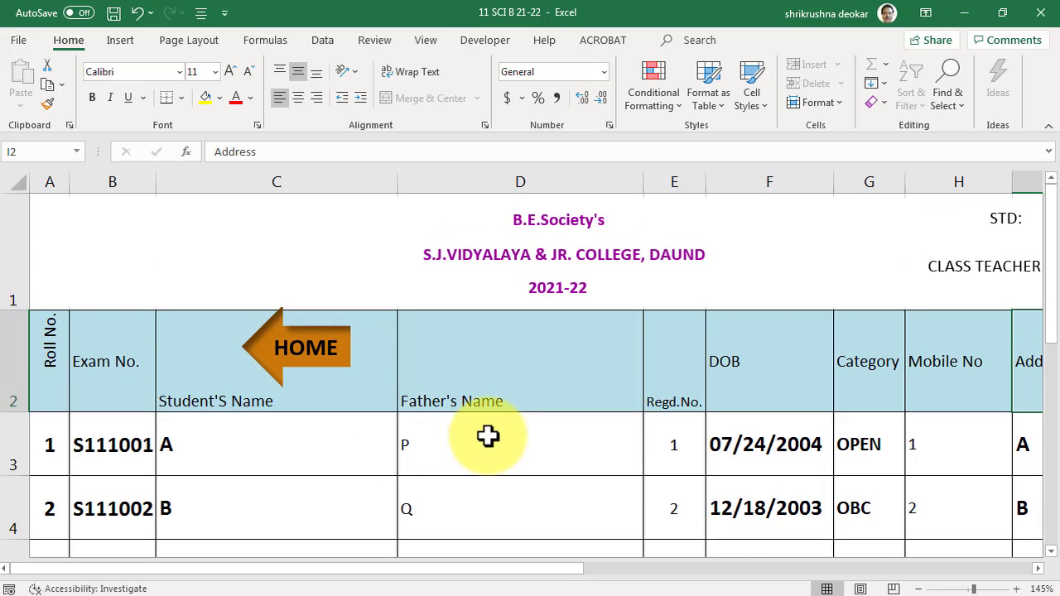
pyautogui.scroll(-2, 488, 437)
pyautogui.scroll(2, 492, 438)
pyautogui.hscroll(3, 486, 437)
pyautogui.keyDown('ctrl'); pyautogui.scroll(-2, 486, 437); pyautogui.keyUp('ctrl')
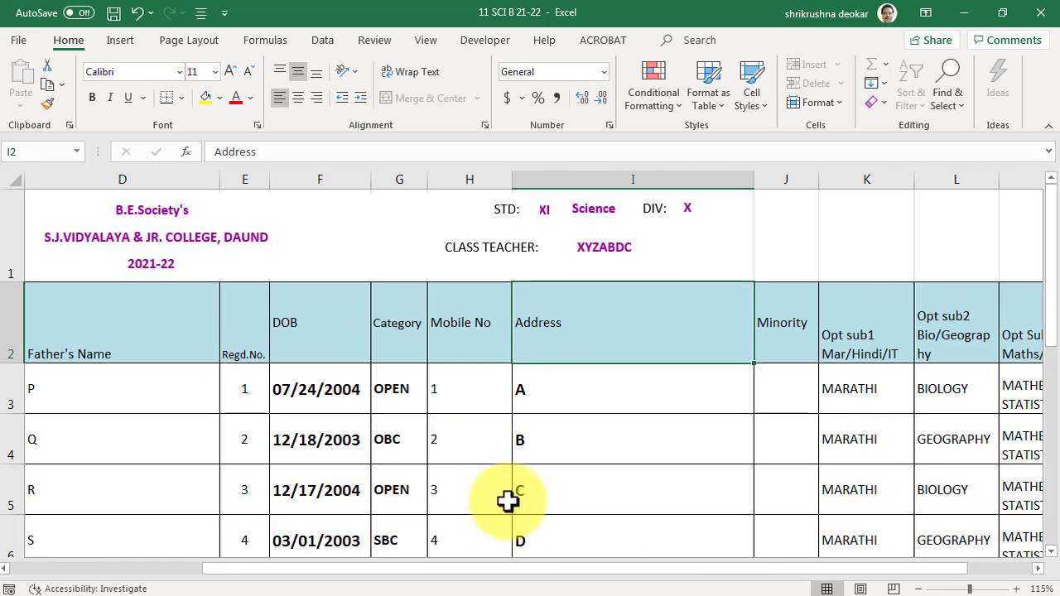
pyautogui.moveTo(509, 580); pyautogui.dragTo(393, 583)
pyautogui.moveTo(380, 580); pyautogui.dragTo(377, 578)
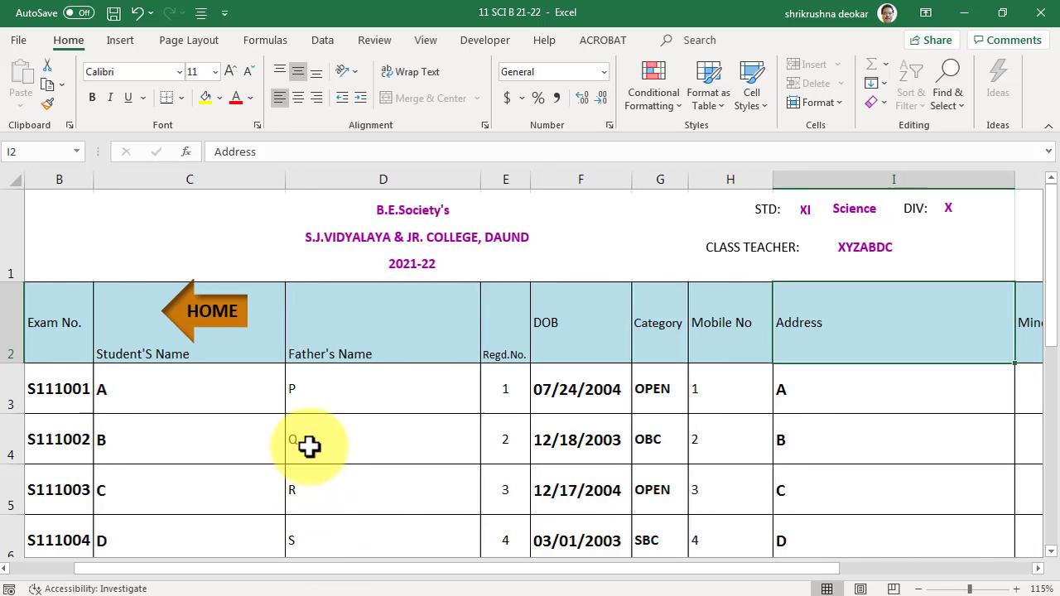
pyautogui.scroll(-4, 315, 433)
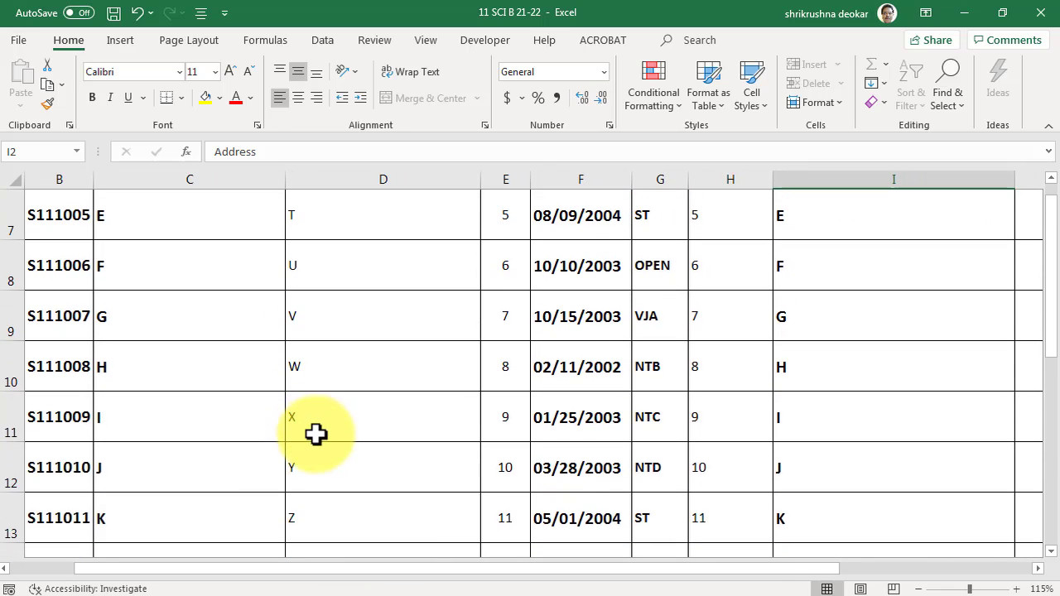
pyautogui.moveTo(394, 580); pyautogui.dragTo(279, 578)
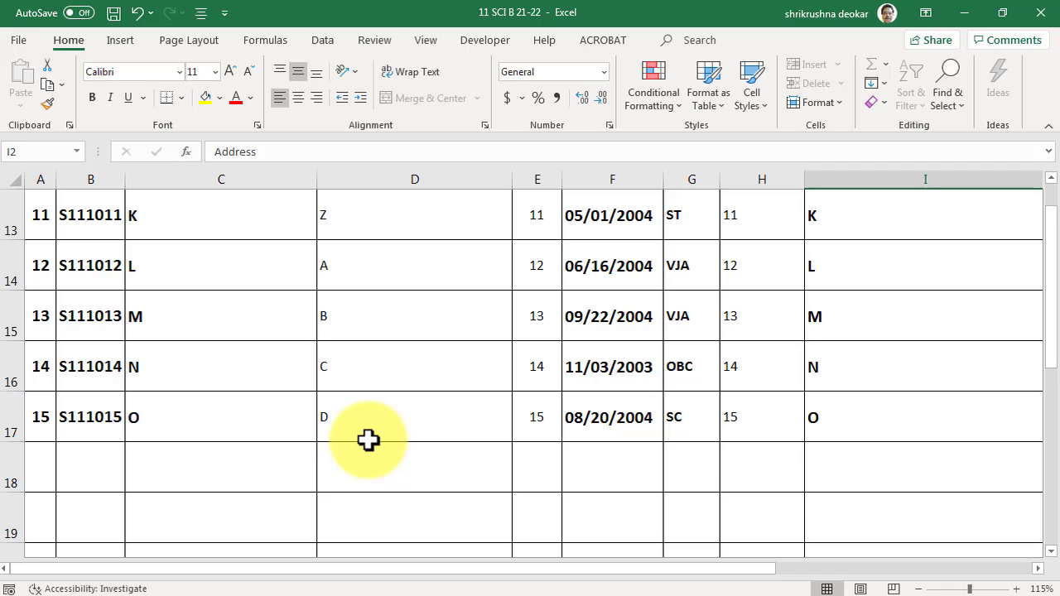
# Compare the roll numbers from the first to the last filled student row and return to the home sheet.
pyautogui.scroll(1, 369, 440)
pyautogui.scroll(3, 368, 439)
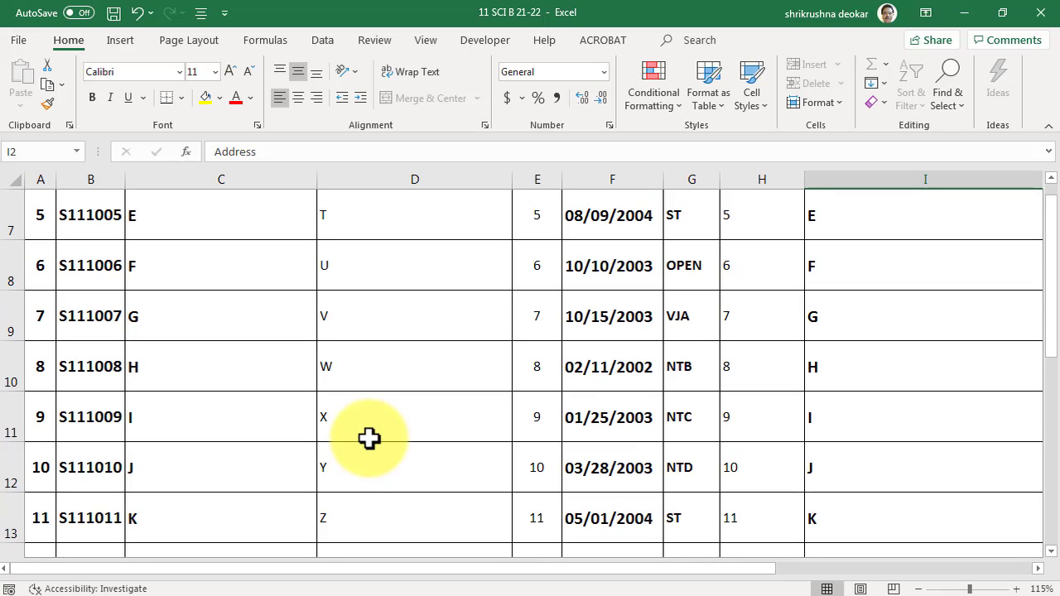
pyautogui.scroll(-5, 151, 394)
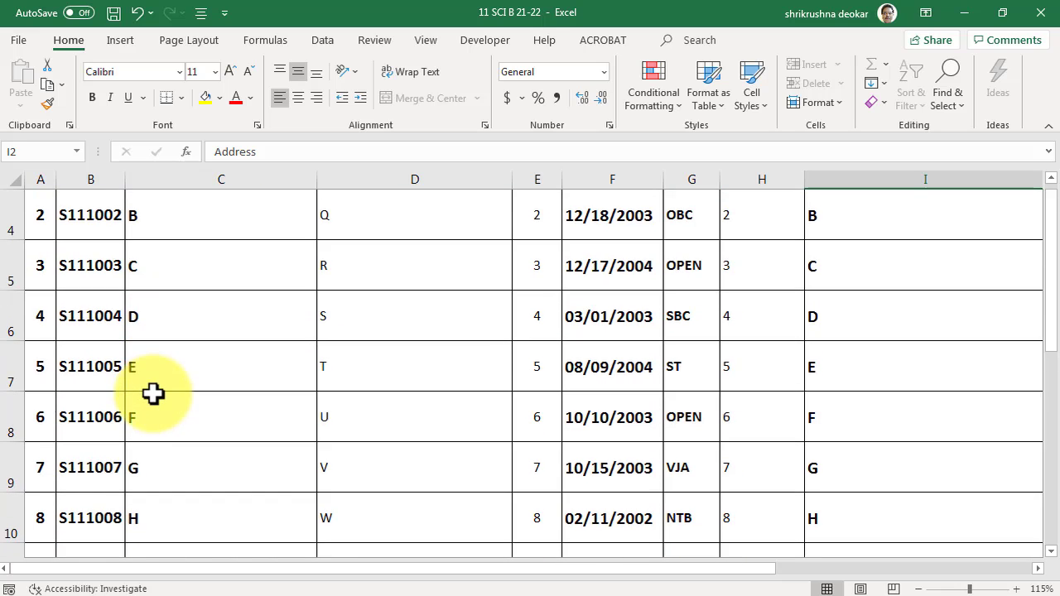
pyautogui.click(45, 276)
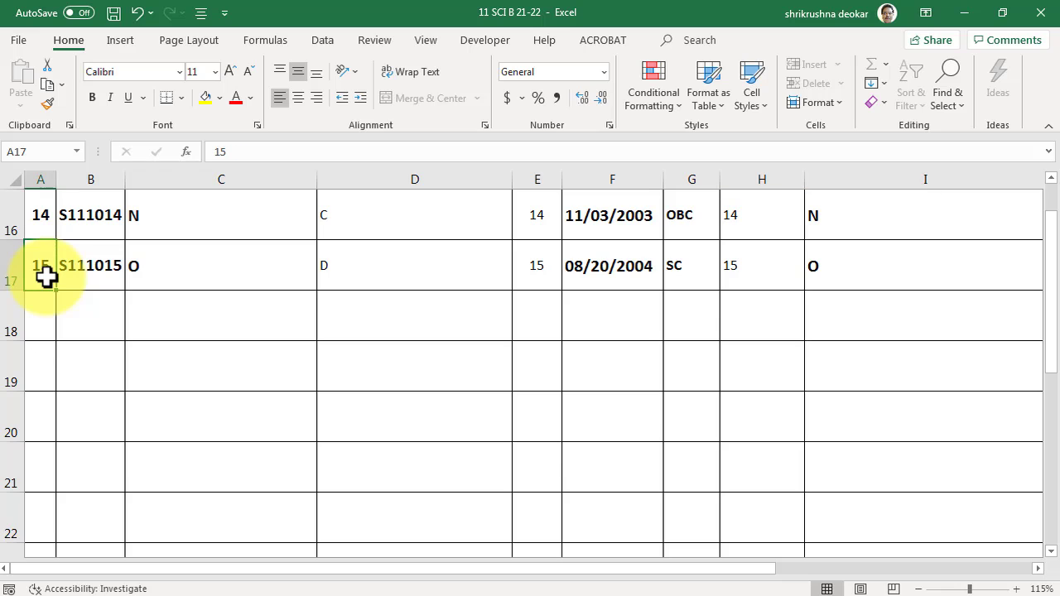
pyautogui.scroll(4, 44, 265)
pyautogui.scroll(2, 43, 266)
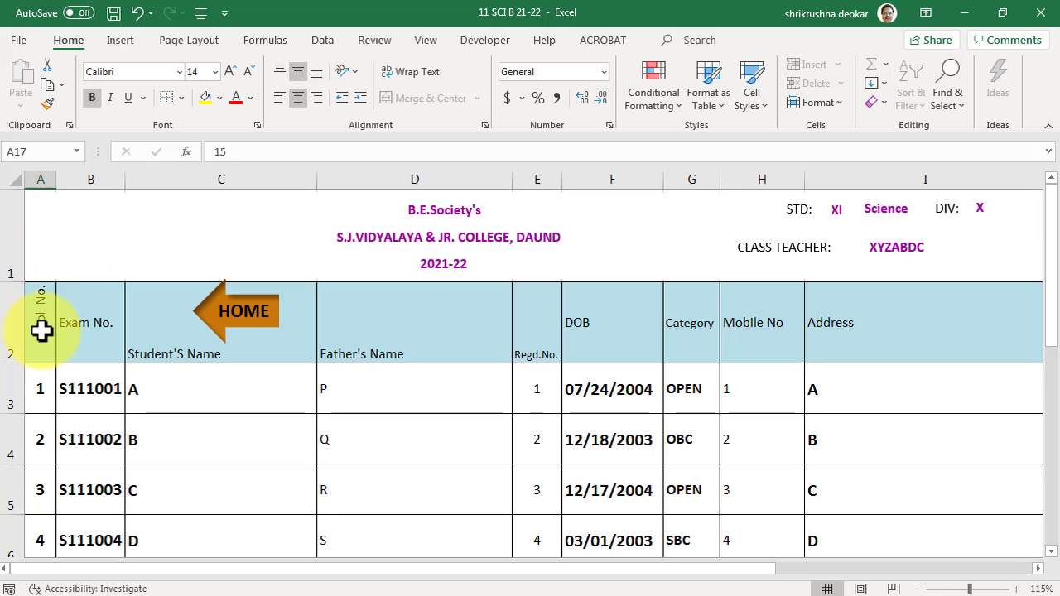
pyautogui.scroll(-4, 42, 331)
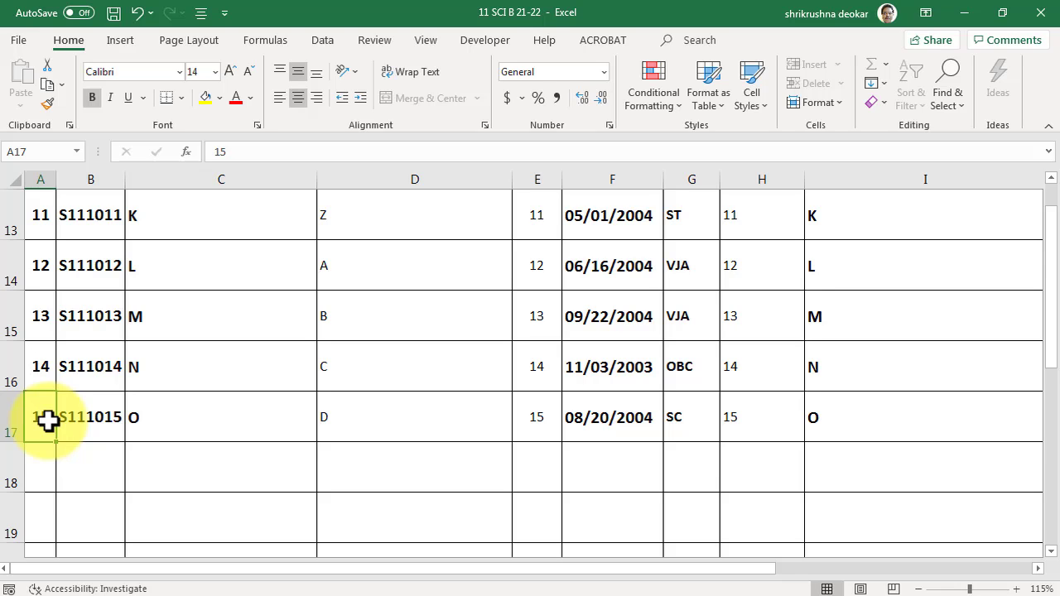
pyautogui.scroll(4, 64, 431)
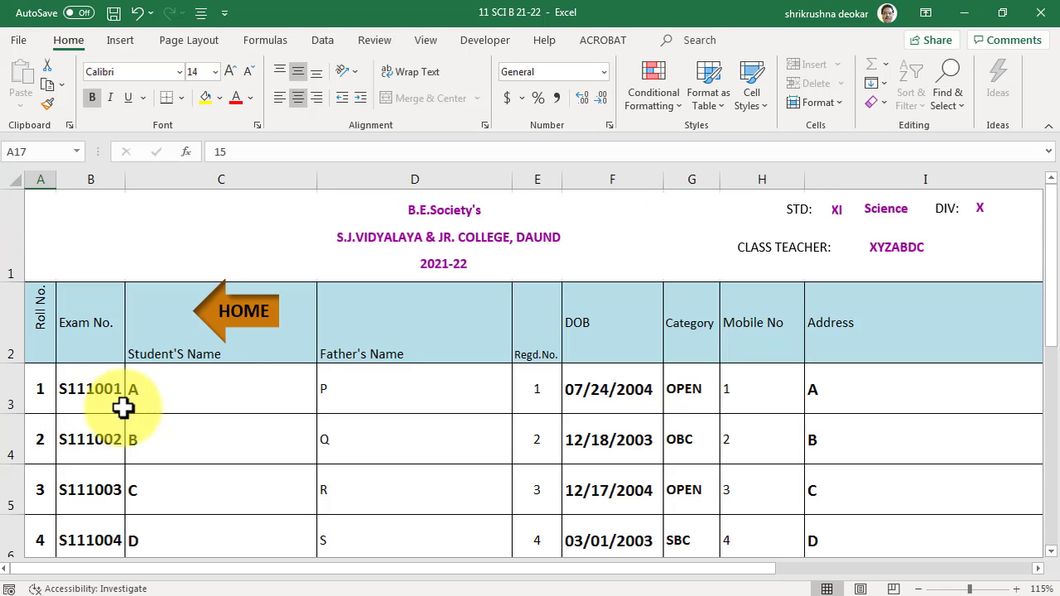
pyautogui.click(257, 331)
# Open the Result Statistics sheet, check the overall total in the Category Wise Result table, and return to the home sheet.
pyautogui.scroll(-1, 781, 539)
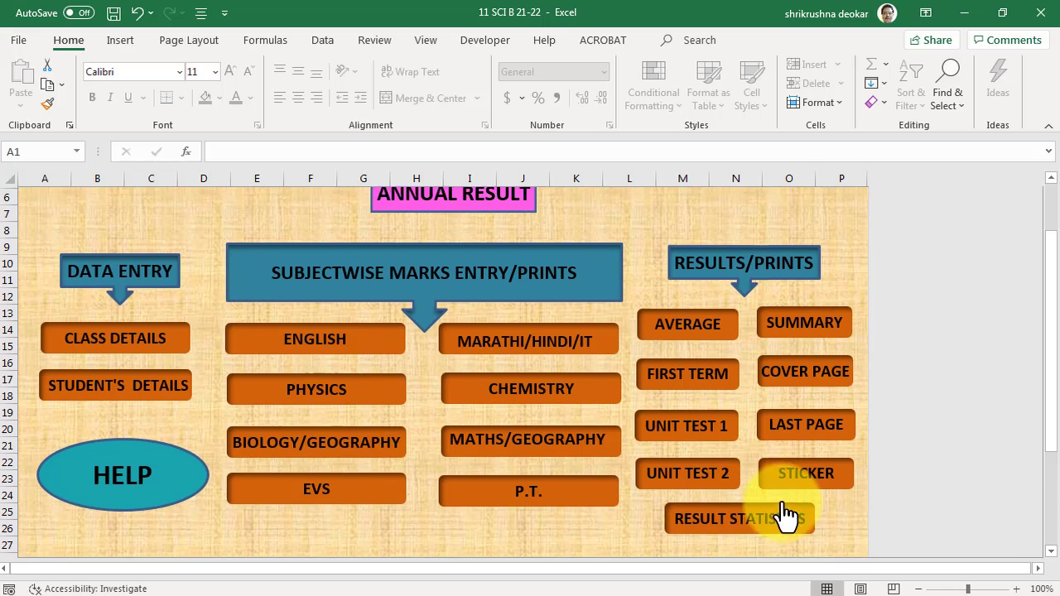
pyautogui.click(779, 518)
pyautogui.scroll(-2, 555, 455)
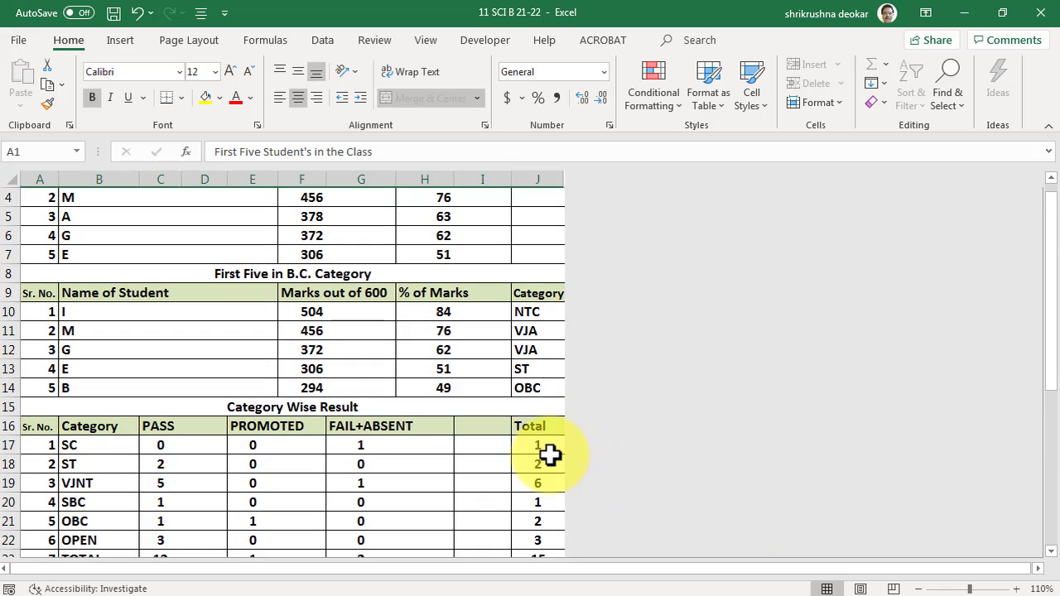
pyautogui.click(550, 503)
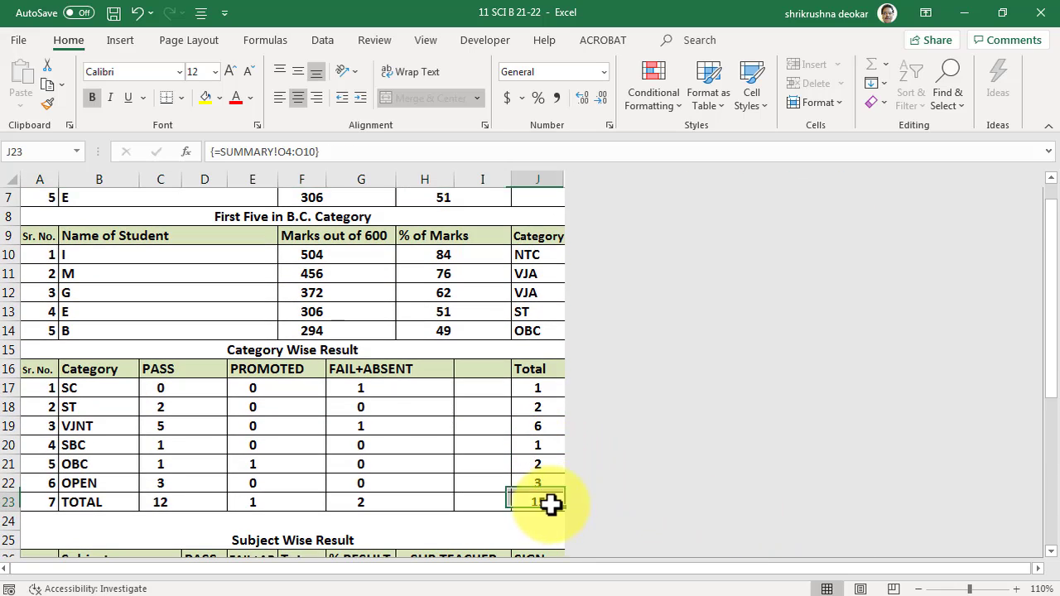
pyautogui.scroll(2, 549, 504)
pyautogui.scroll(2, 582, 508)
pyautogui.scroll(-1, 762, 525)
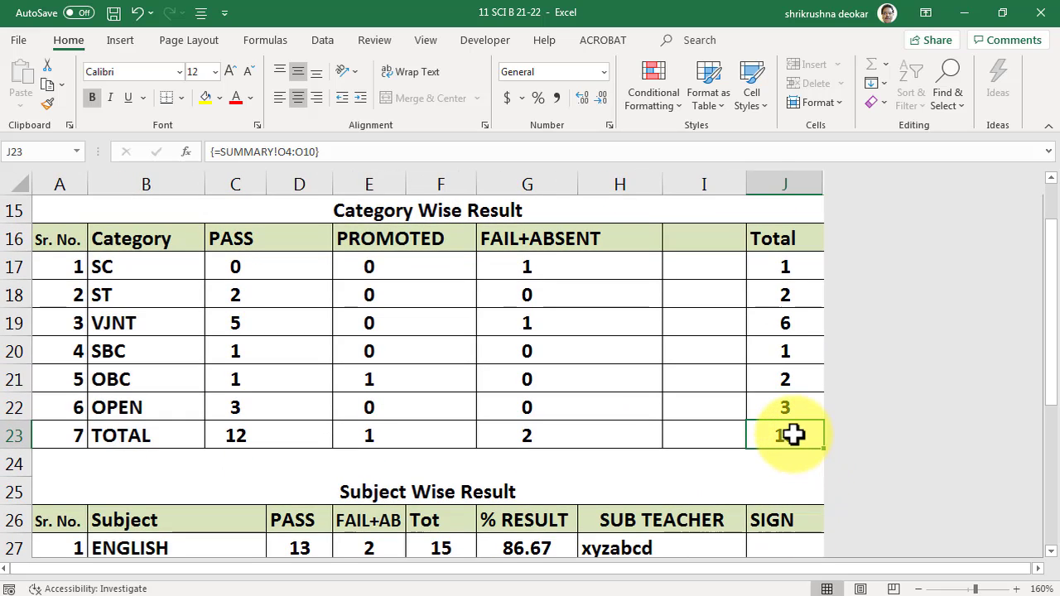
pyautogui.moveTo(746, 413); pyautogui.dragTo(825, 452)
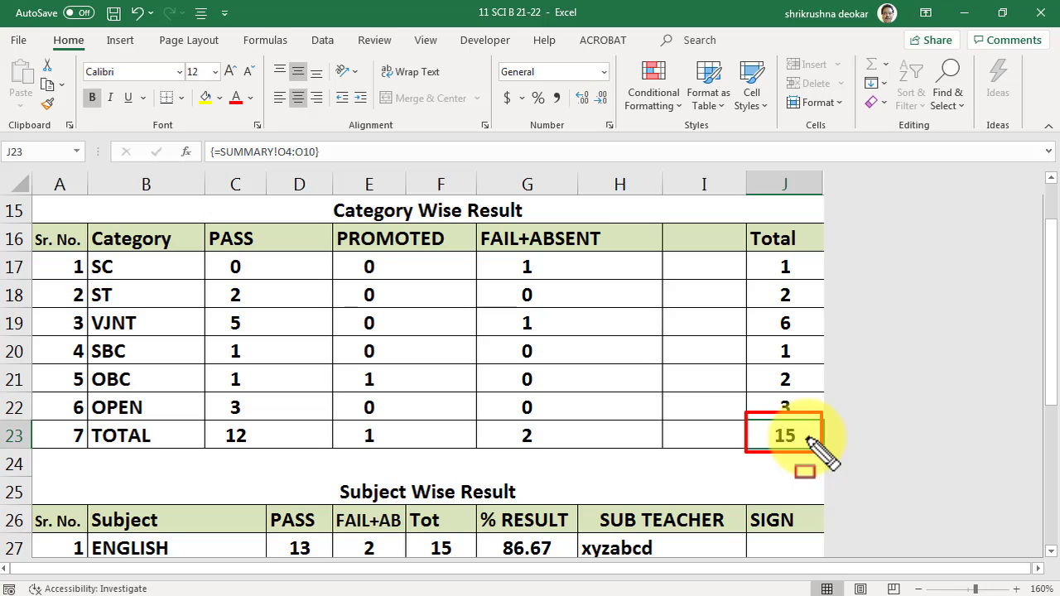
pyautogui.scroll(5, 765, 438)
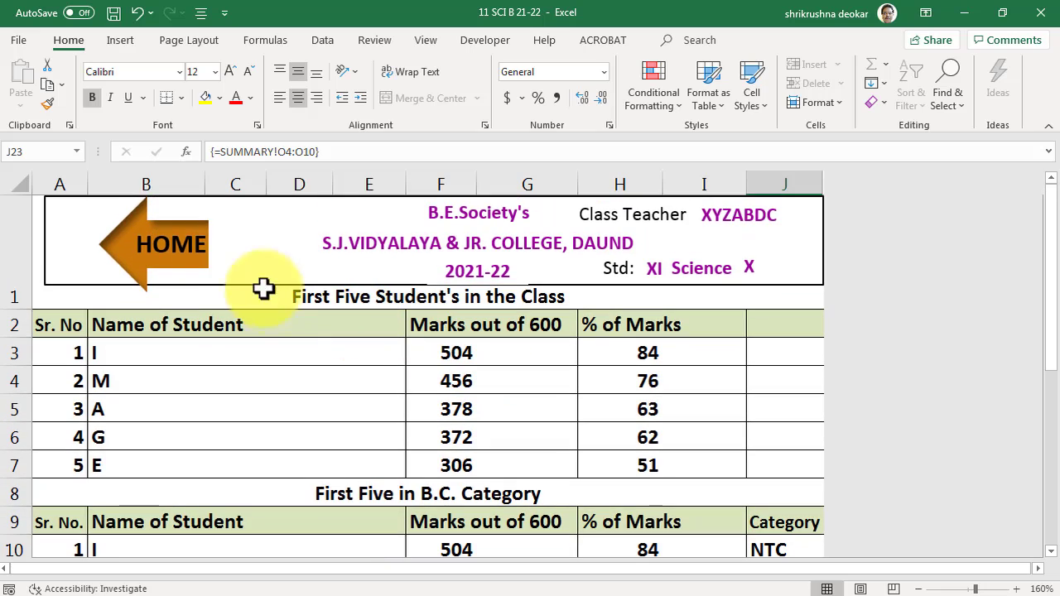
pyautogui.click(149, 244)
# Reopen the student's details sheet and locate the last filled student row.
pyautogui.click(118, 374)
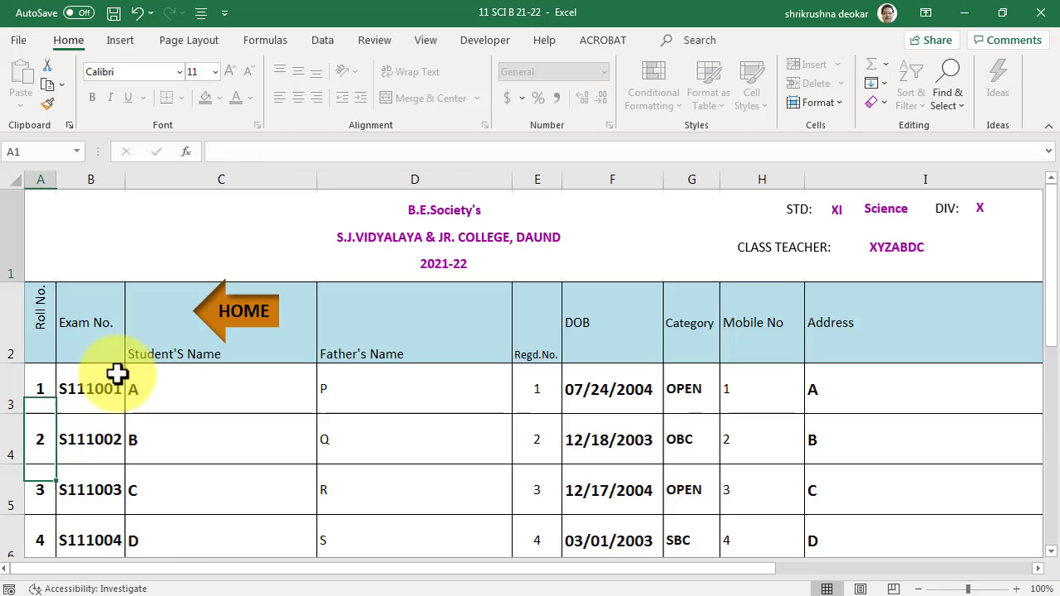
pyautogui.scroll(-2, 125, 375)
pyautogui.scroll(-3, 125, 375)
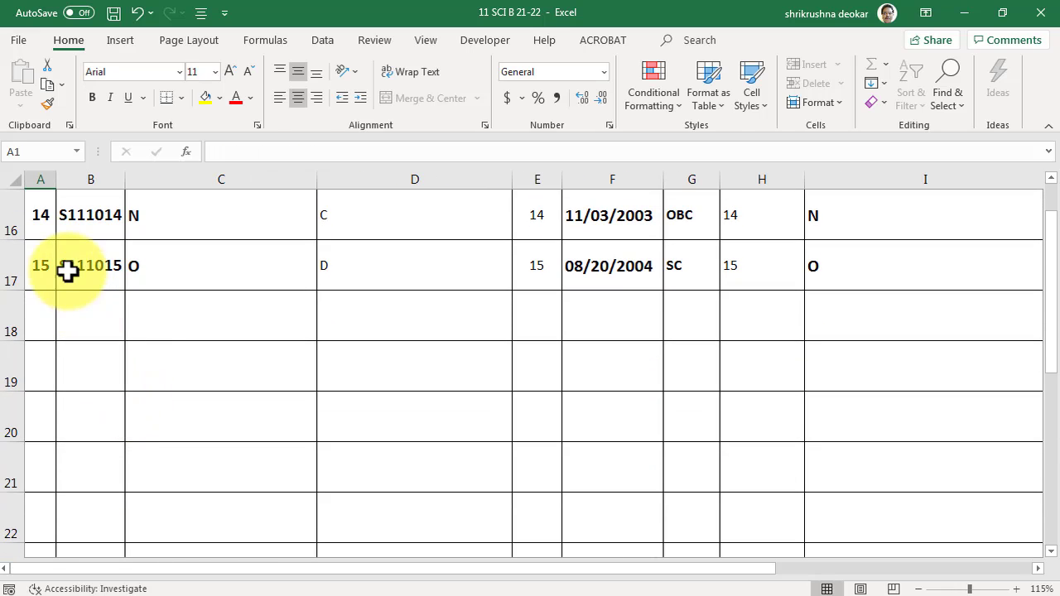
# Enter only the roll numbers 16, 17 and 18 in cells A18 to A20, below the last filled student row.
pyautogui.click(43, 270)
pyautogui.click(43, 220)
pyautogui.click(45, 307)
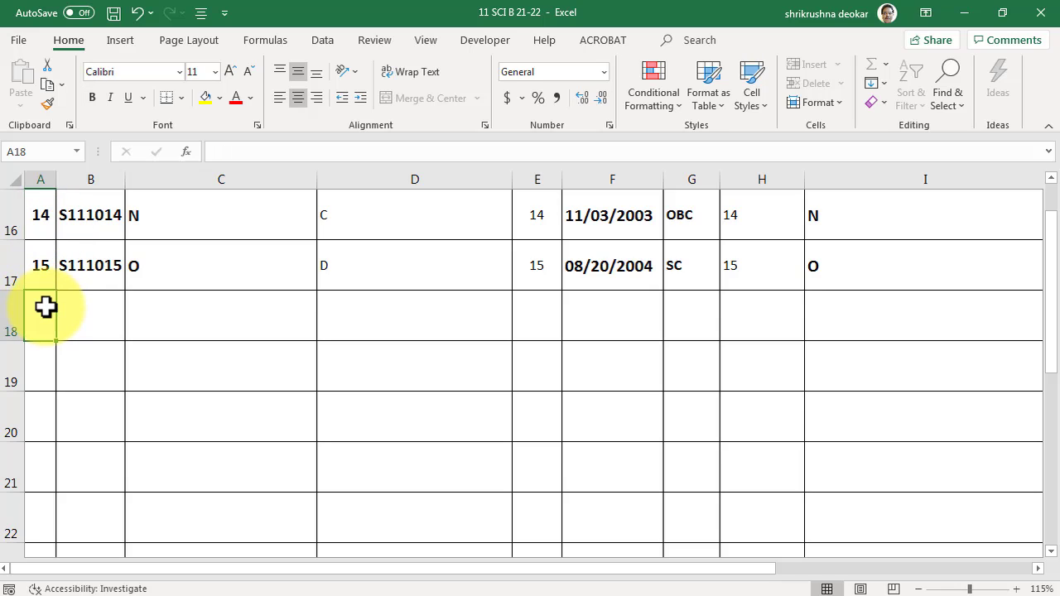
pyautogui.write('16')
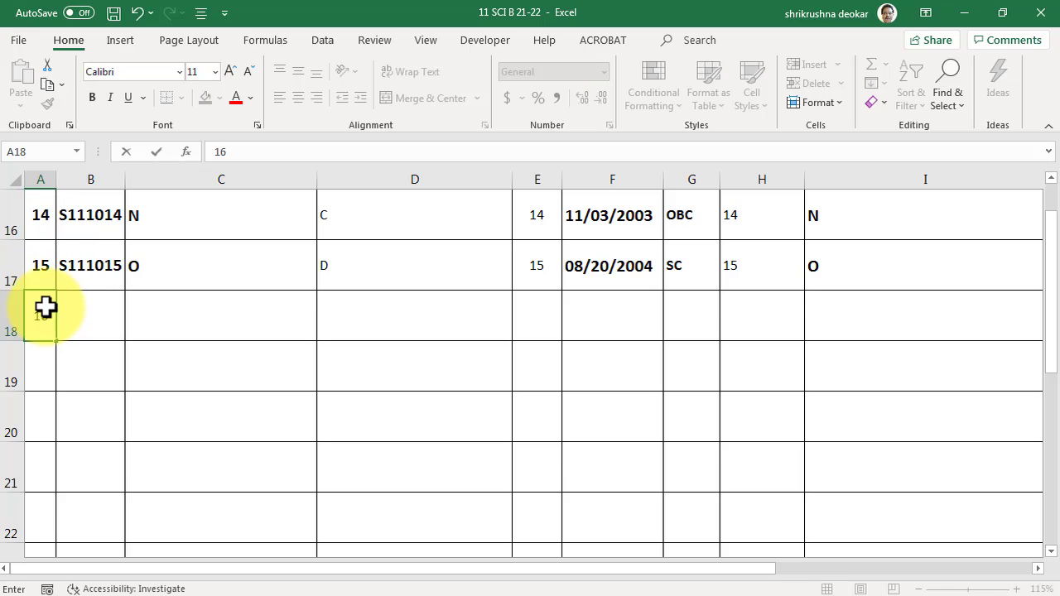
pyautogui.press('Return')
pyautogui.write('17')
pyautogui.click(42, 422)
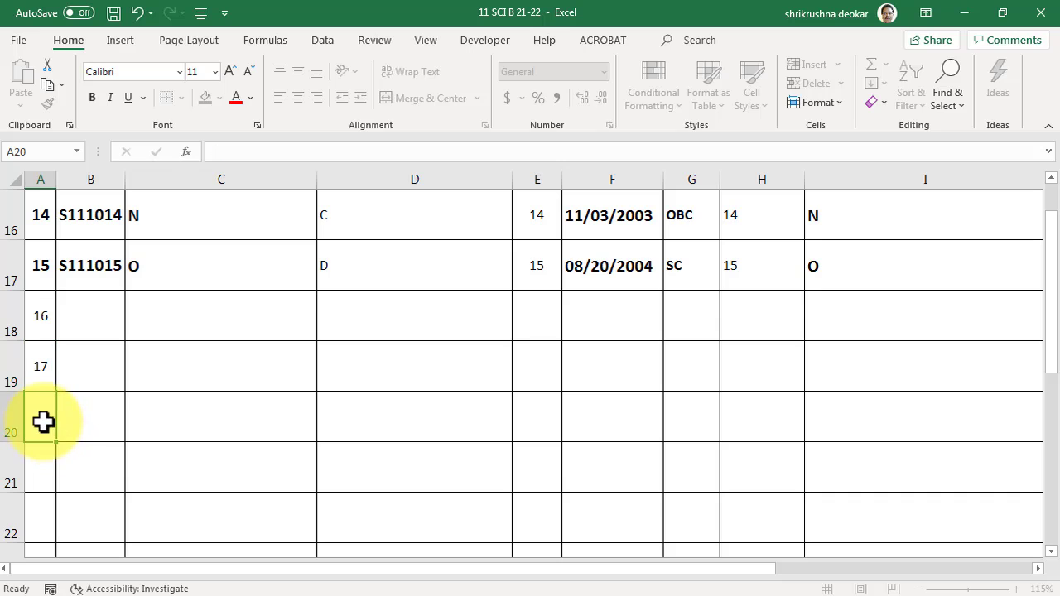
pyautogui.write('18')
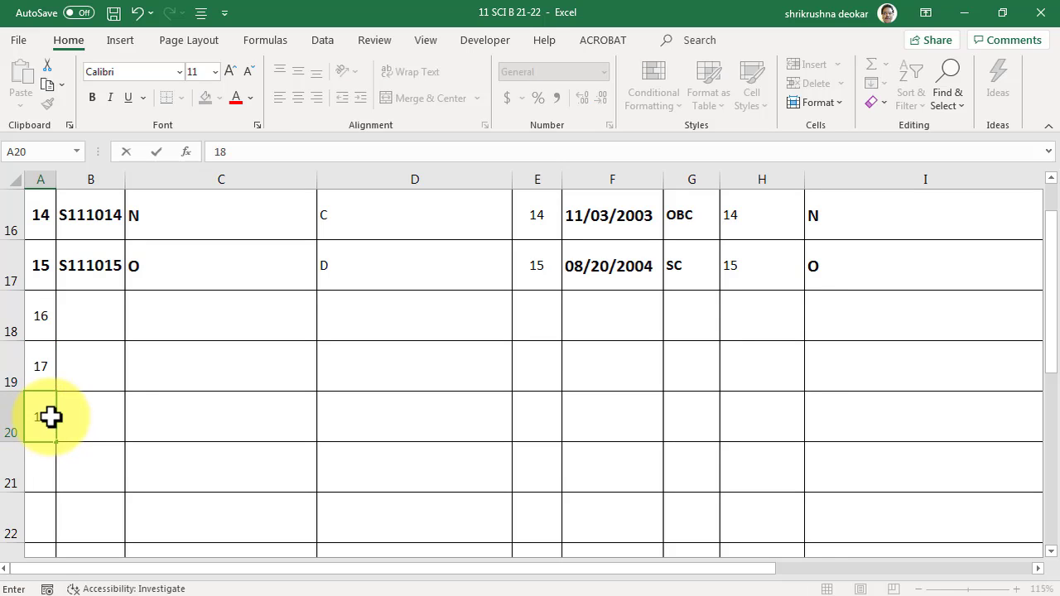
pyautogui.click(108, 381)
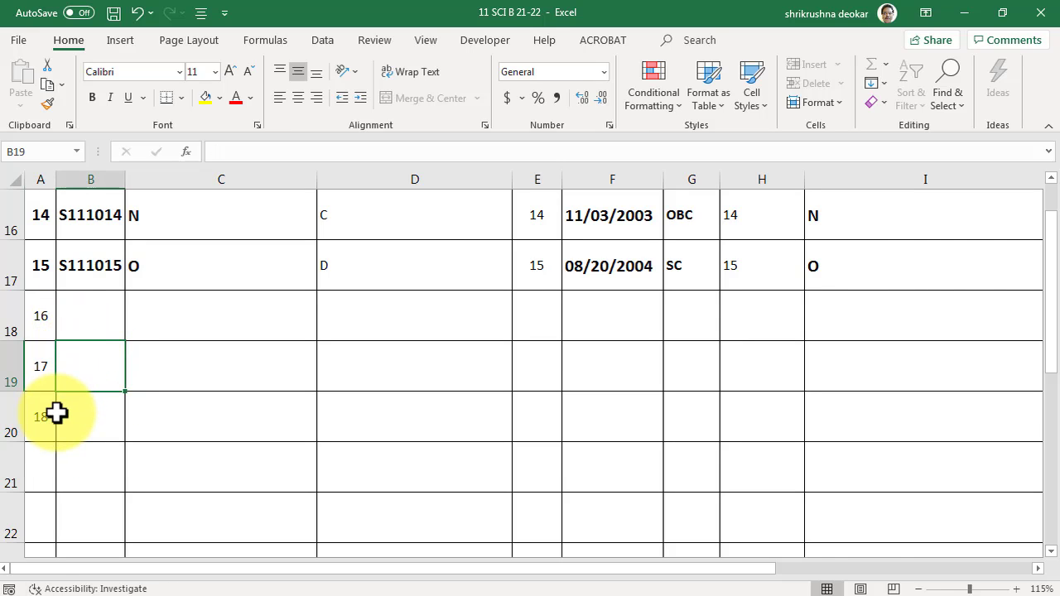
# Compare the last complete student row with the rows holding only a roll number, and return to the home sheet.
pyautogui.scroll(-2, 56, 414)
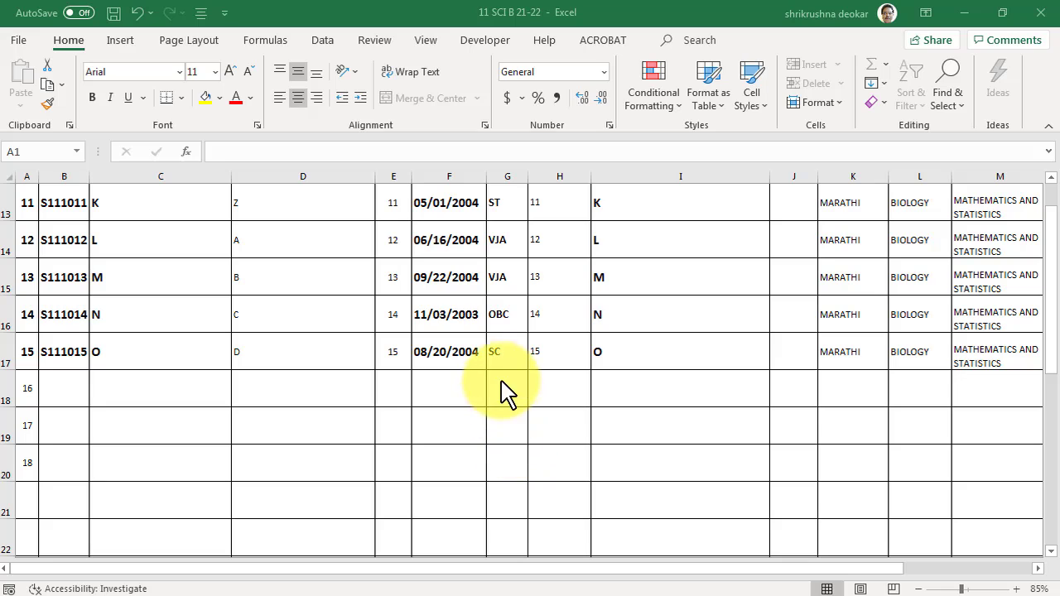
pyautogui.click(34, 354)
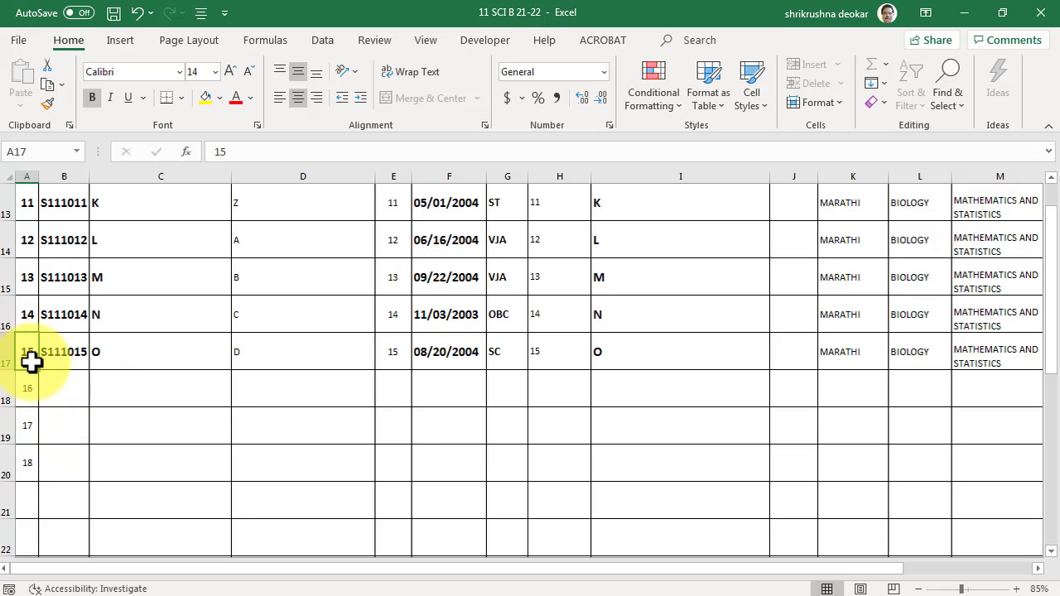
pyautogui.click(29, 464)
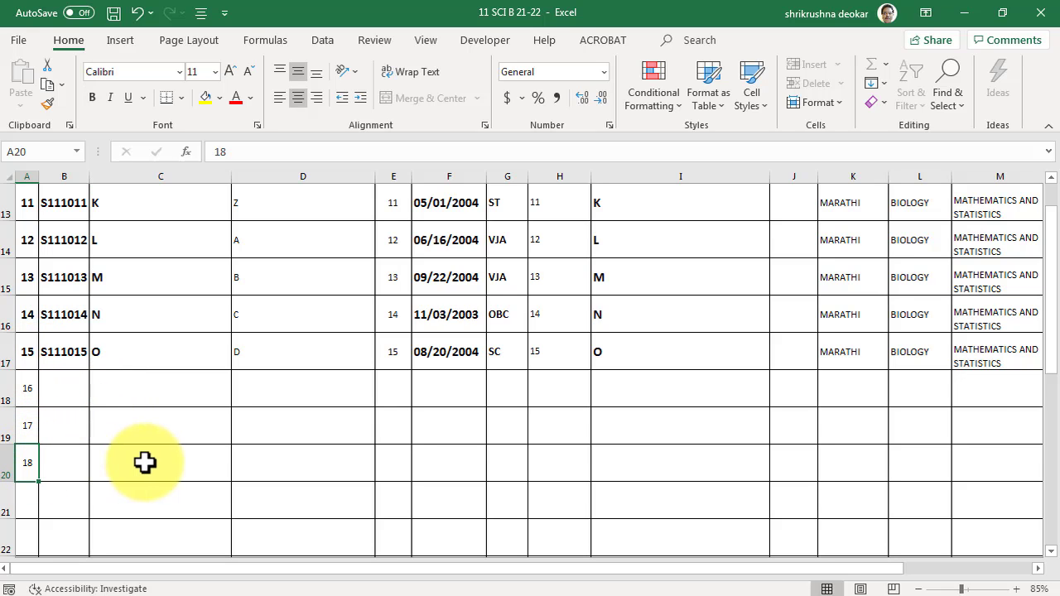
pyautogui.scroll(5, 165, 458)
pyautogui.click(187, 280)
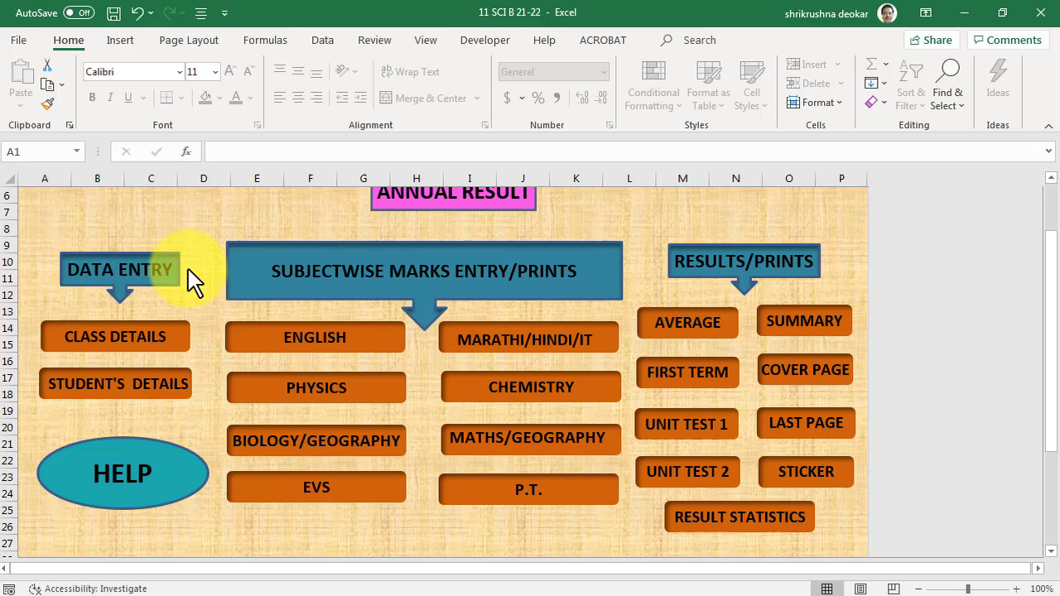
# Open the Result Statistics sheet and check the overall total in the Category Wise Result table.
pyautogui.click(729, 524)
pyautogui.scroll(-1, 583, 431)
pyautogui.scroll(-1, 583, 431)
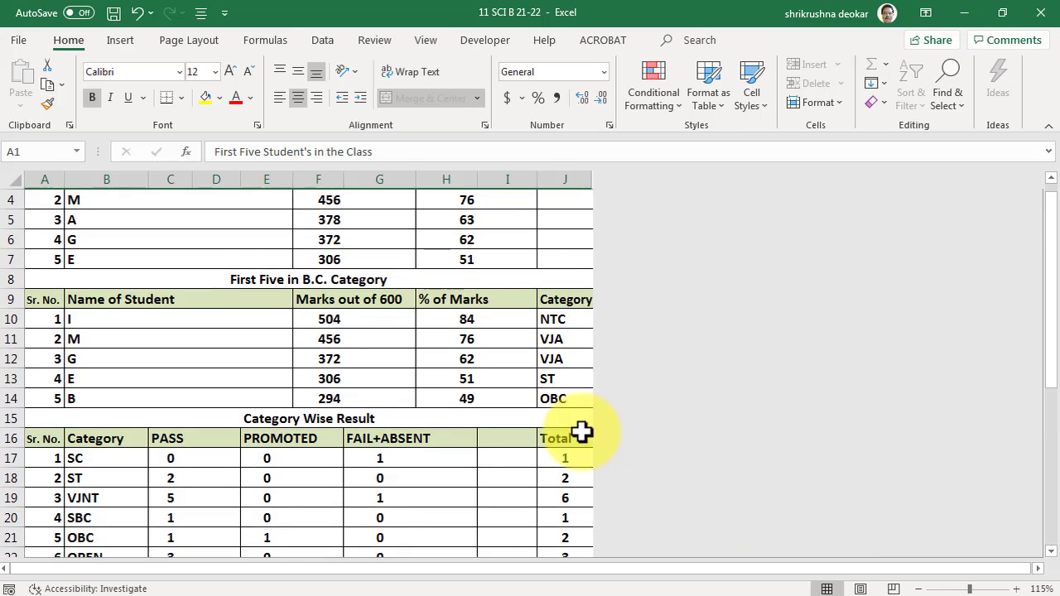
pyautogui.keyDown('ctrl'); pyautogui.scroll(1, 580, 433); pyautogui.keyUp('ctrl')
pyautogui.scroll(-2, 580, 433)
pyautogui.scroll(-1, 583, 439)
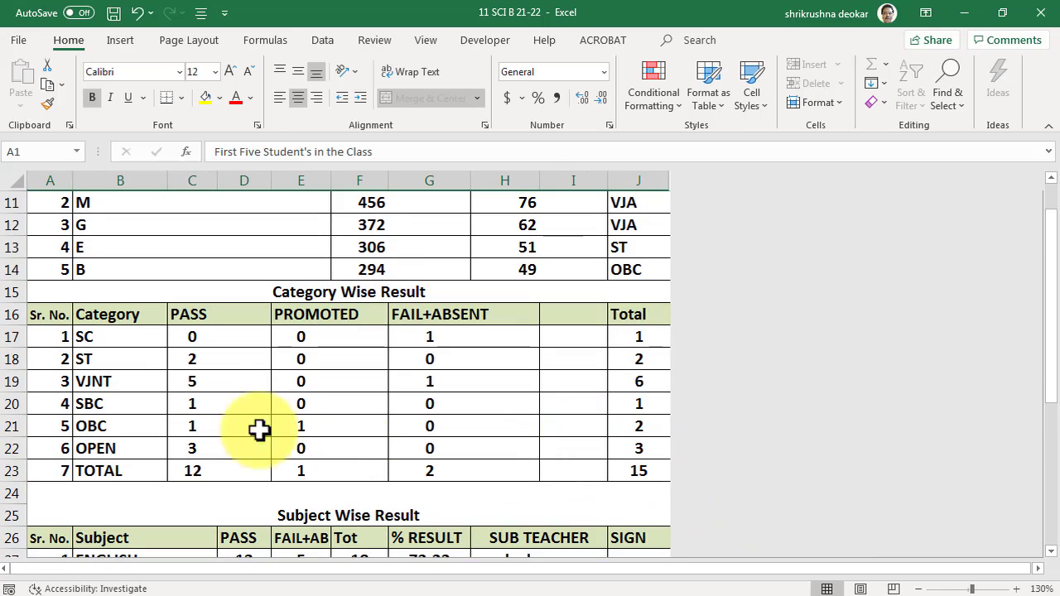
pyautogui.click(637, 469)
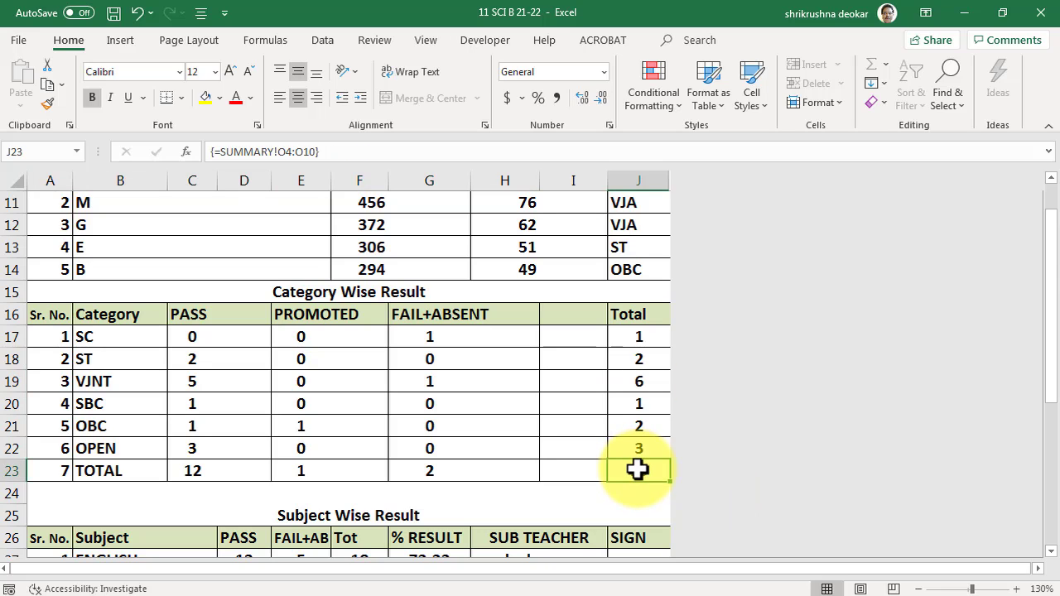
pyautogui.moveTo(594, 452); pyautogui.dragTo(672, 488)
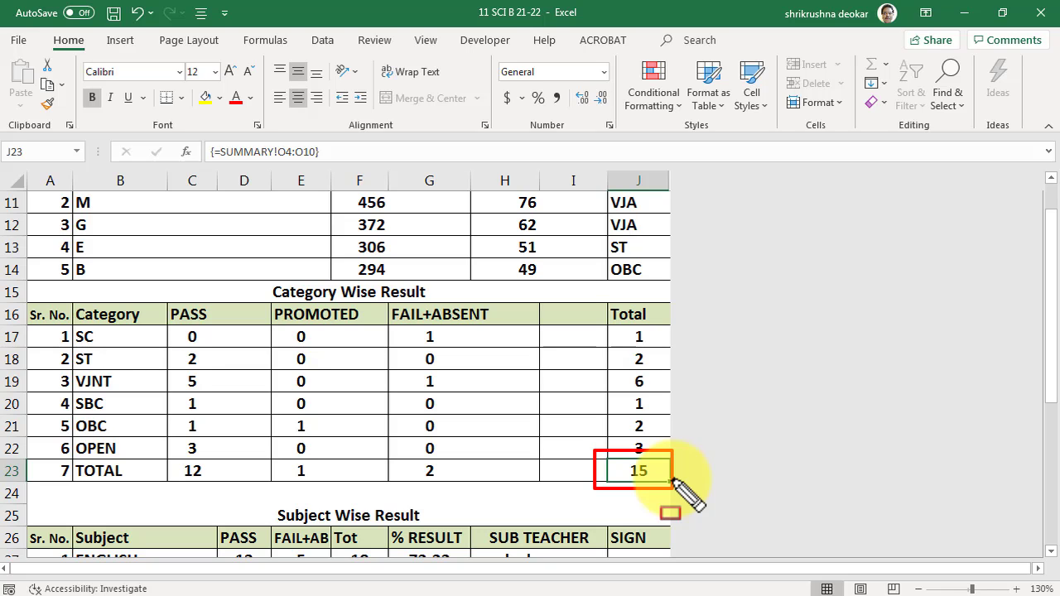
pyautogui.press('Escape')
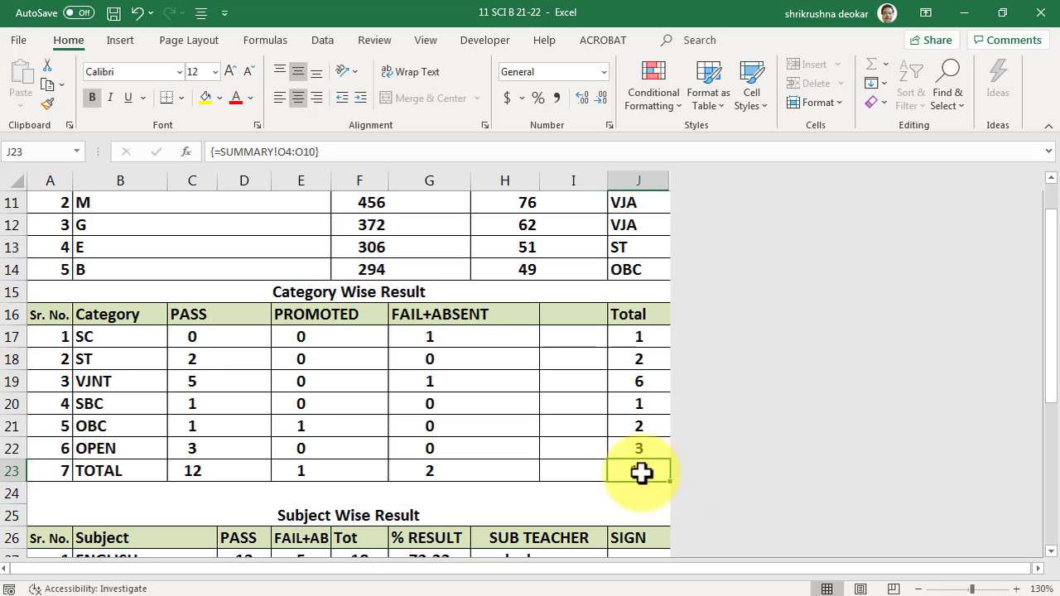
# Check the English total in the Subject Wise Result table against the category total, and return to the home sheet.
pyautogui.scroll(-1, 598, 471)
pyautogui.scroll(-4, 580, 468)
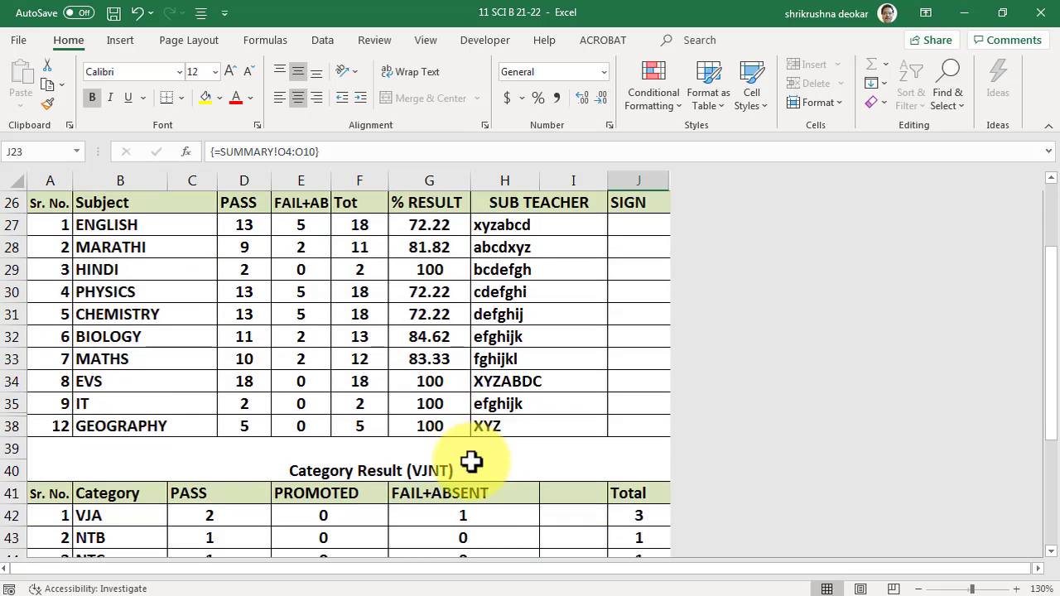
pyautogui.scroll(1, 473, 461)
pyautogui.scroll(2, 471, 461)
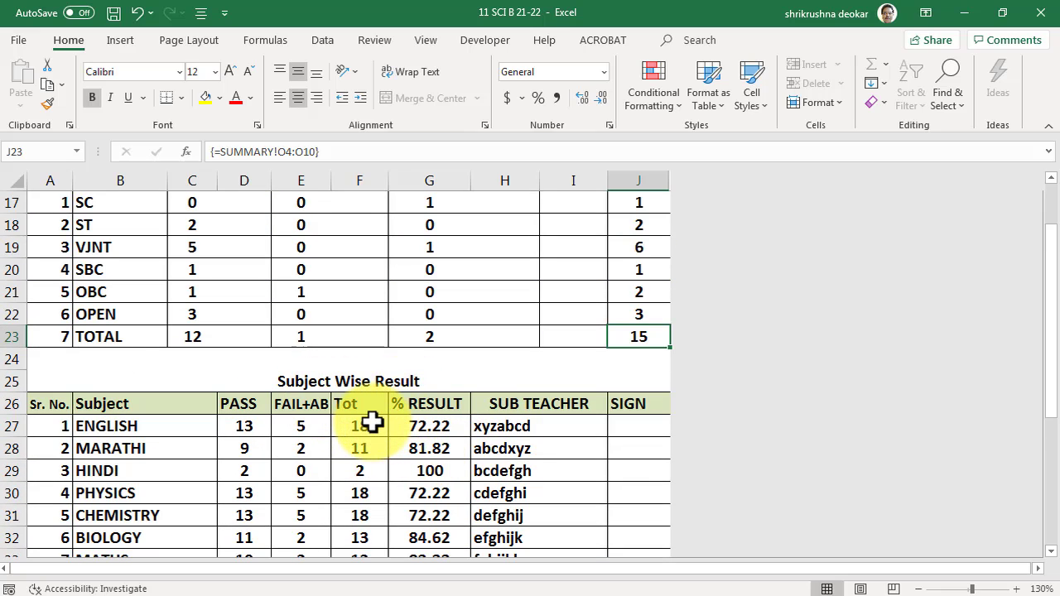
pyautogui.moveTo(337, 414); pyautogui.dragTo(386, 439)
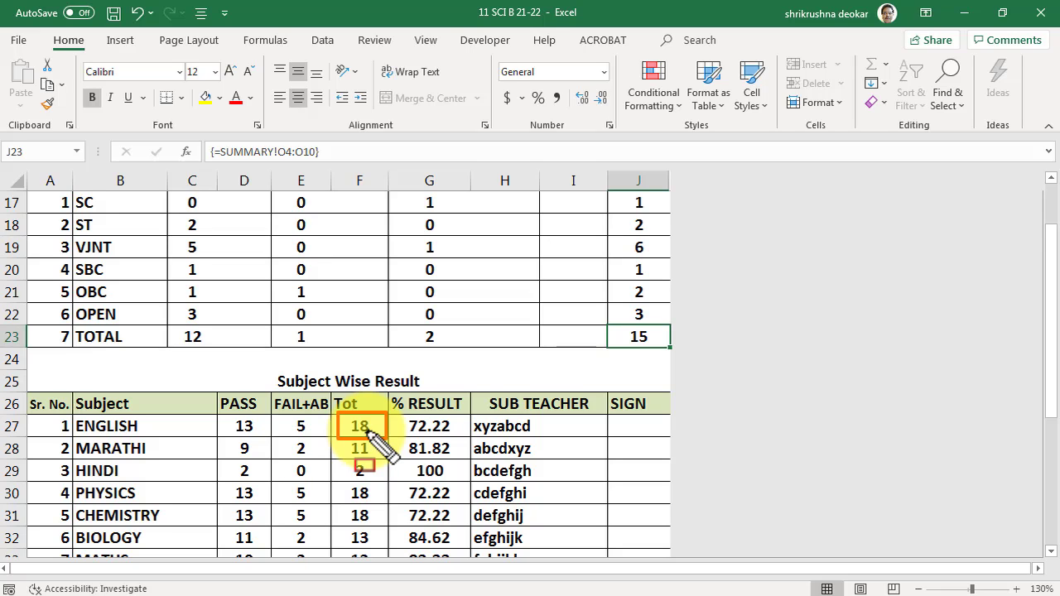
pyautogui.press('Escape')
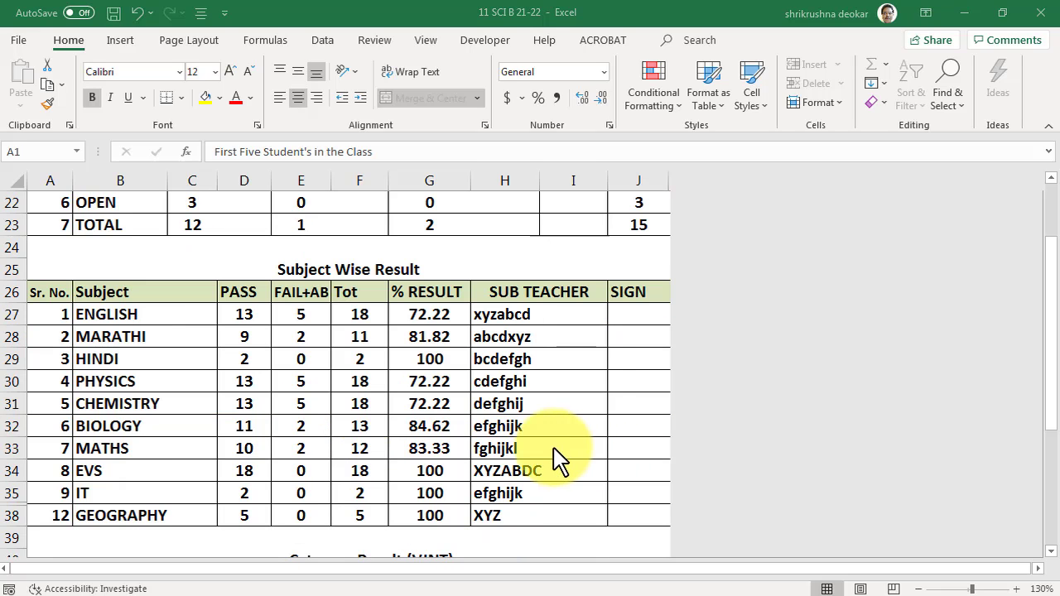
pyautogui.scroll(6, 468, 401)
pyautogui.scroll(1, 467, 401)
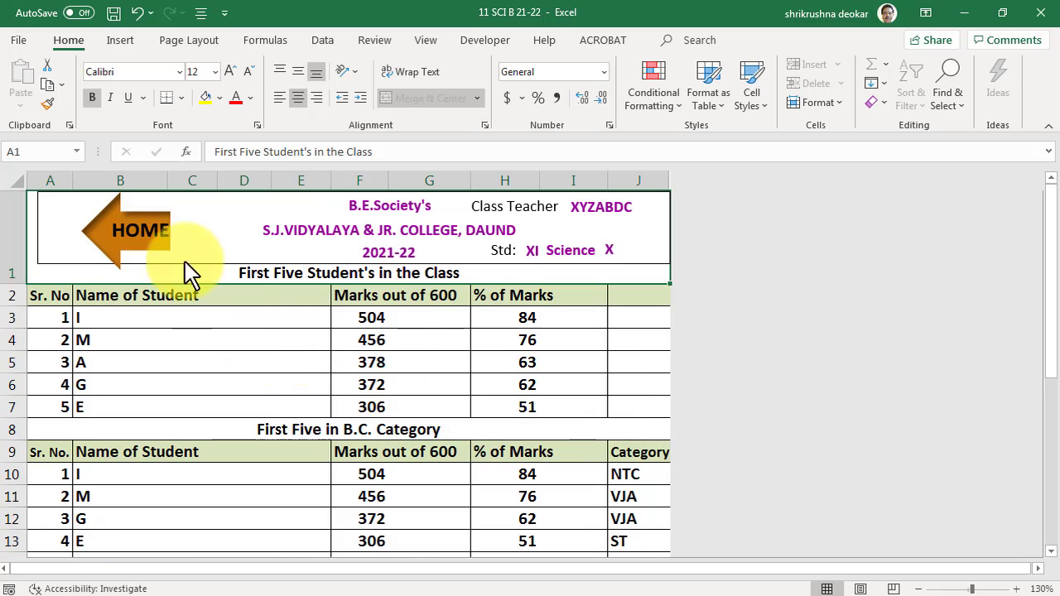
pyautogui.click(170, 257)
# Reopen the student's details sheet and delete the extra roll numbers 16 to 18 from cells A18 to A20.
pyautogui.click(166, 389)
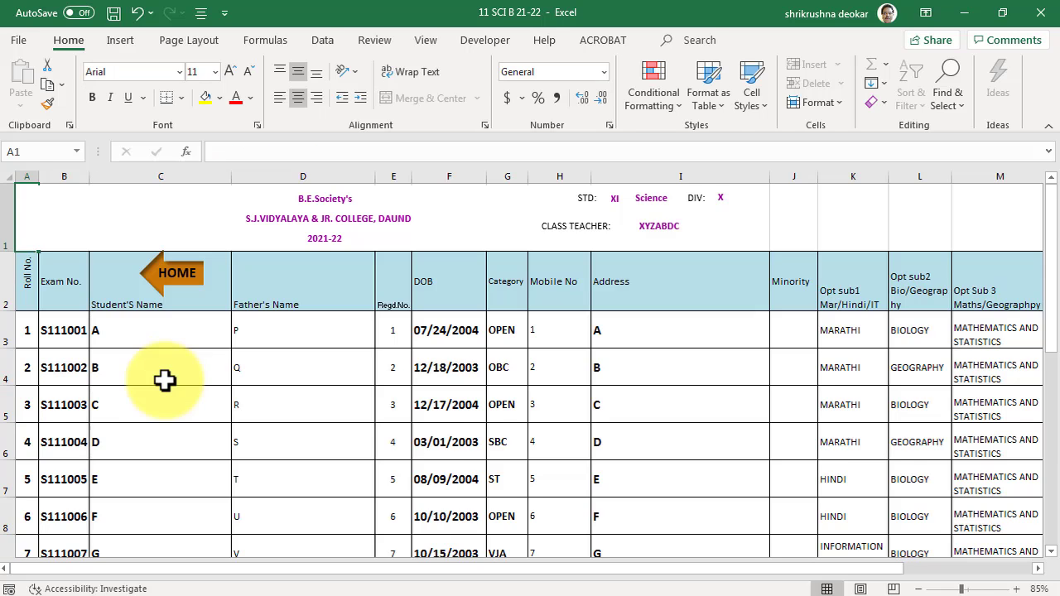
pyautogui.scroll(-4, 166, 381)
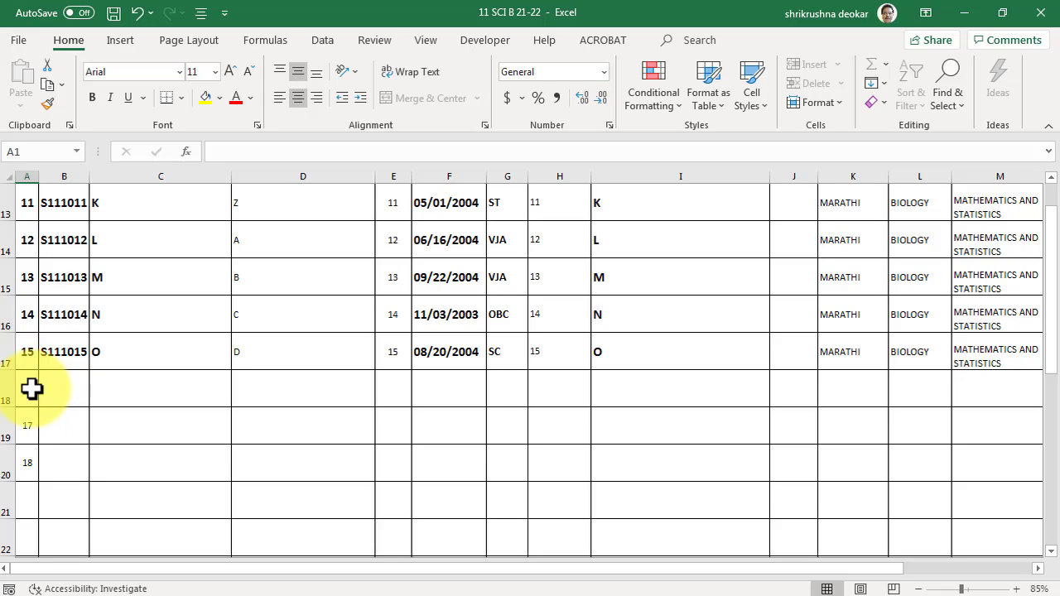
pyautogui.click(31, 385)
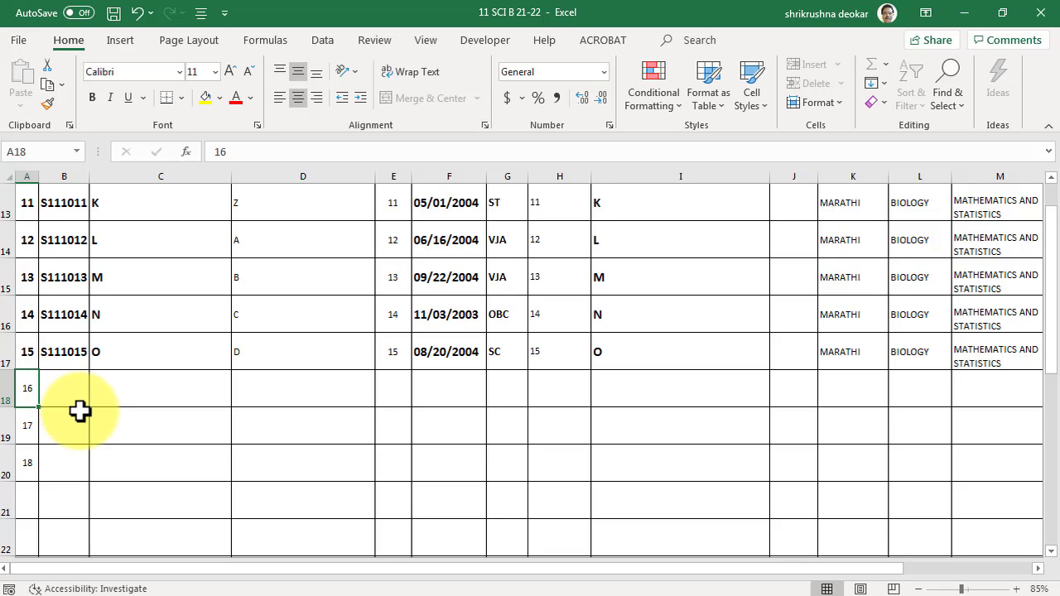
pyautogui.hotkey('shift', 'Down')
pyautogui.hotkey('shift', 'Down')
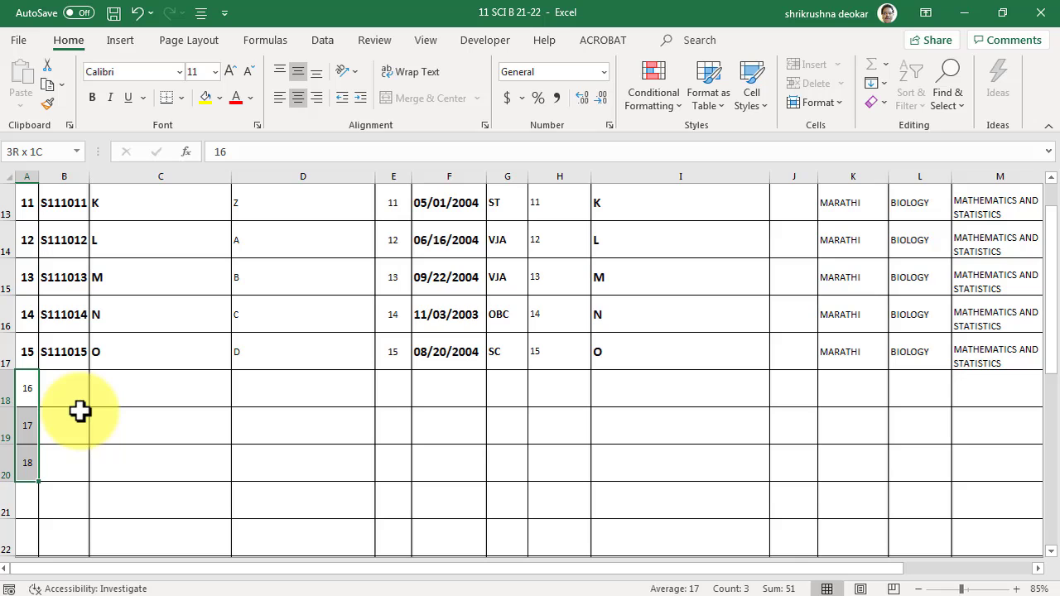
pyautogui.press('Delete')
pyautogui.click(166, 405)
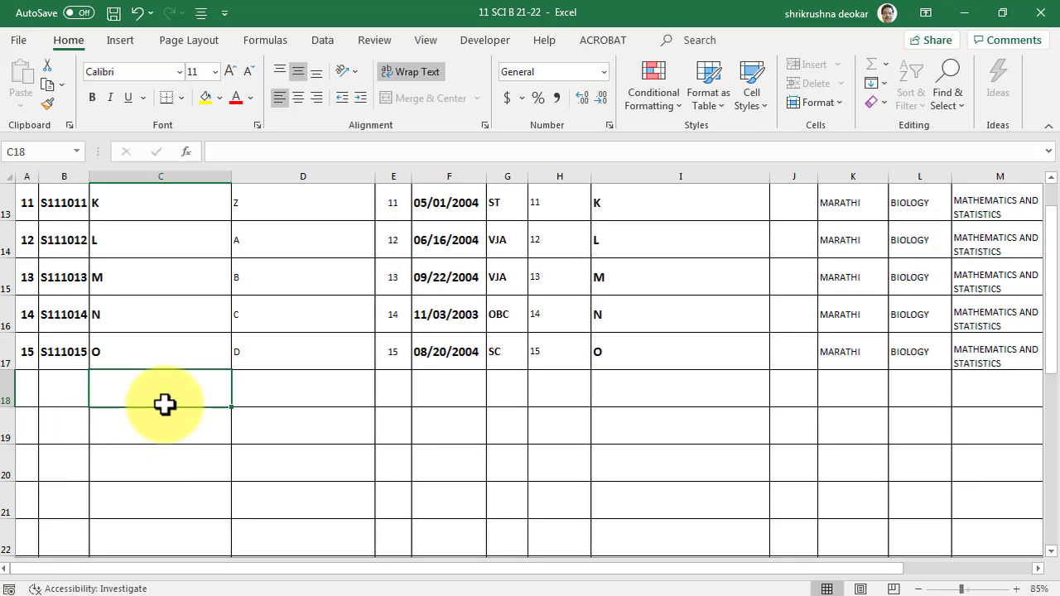
# Go back to the Result Statistics sheet, recheck the English total in the Subject Wise Result table, and return to the home sheet.
pyautogui.scroll(4, 132, 395)
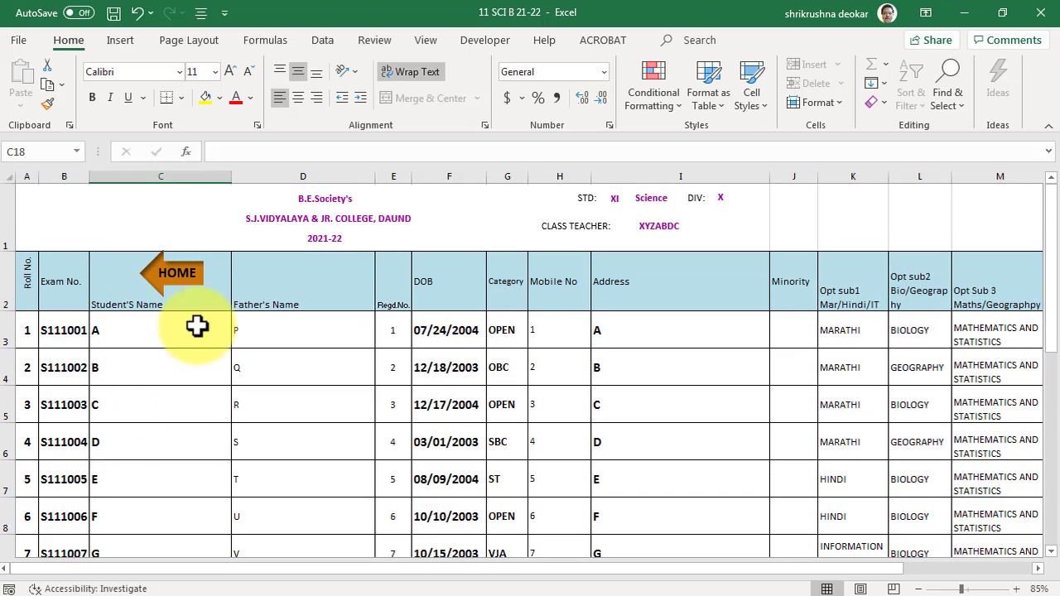
pyautogui.click(199, 291)
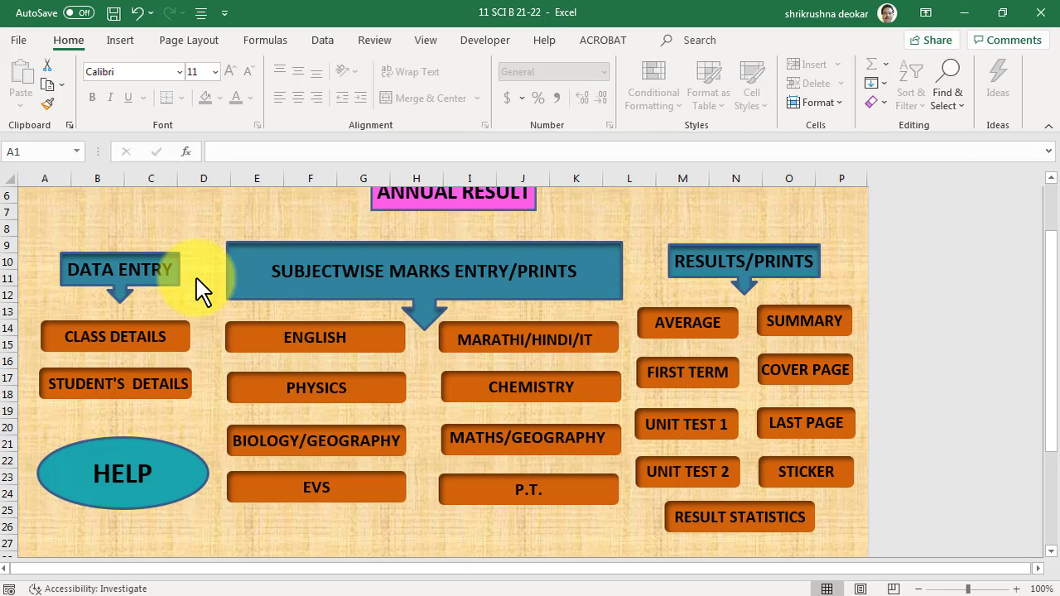
pyautogui.click(734, 518)
pyautogui.scroll(-2, 446, 385)
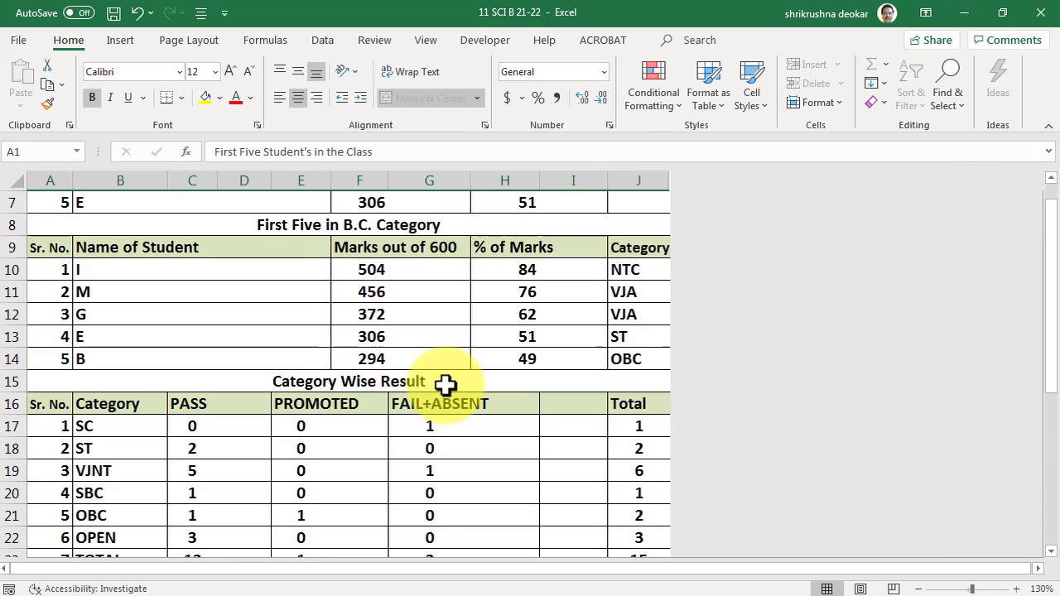
pyautogui.scroll(-4, 446, 384)
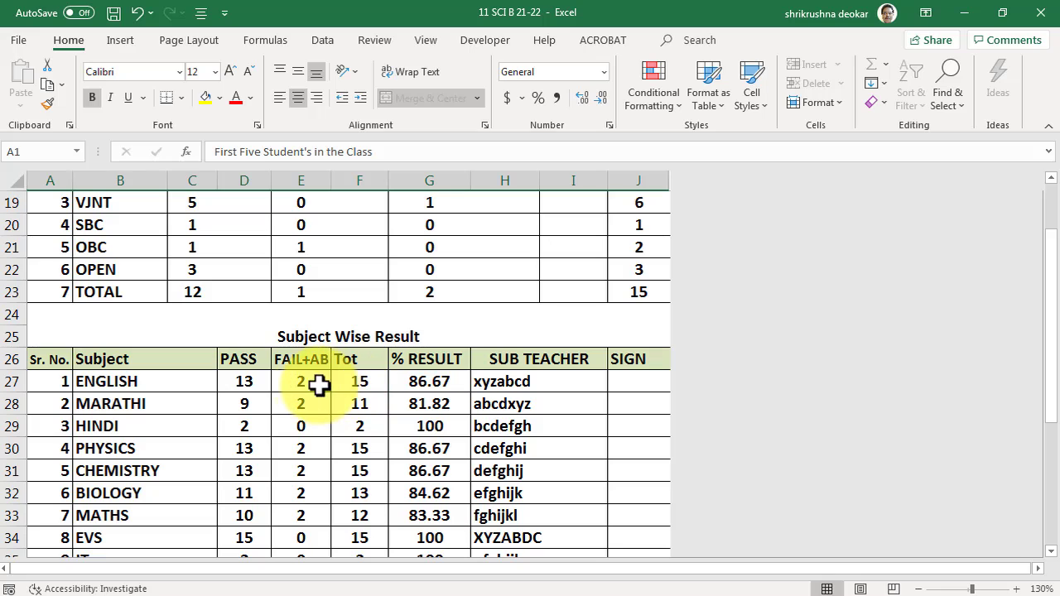
pyautogui.click(363, 381)
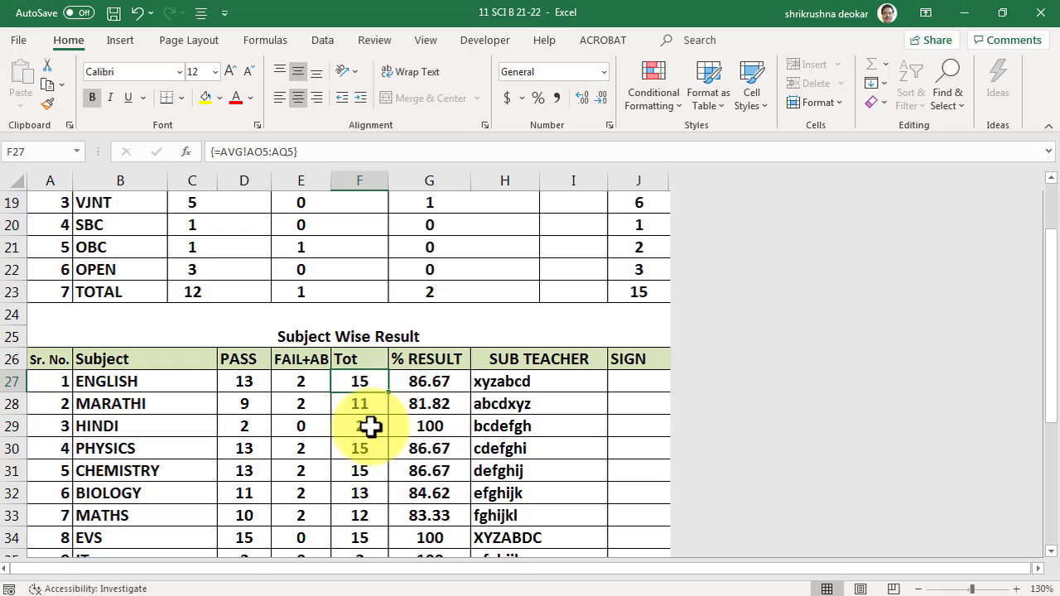
pyautogui.scroll(7, 370, 426)
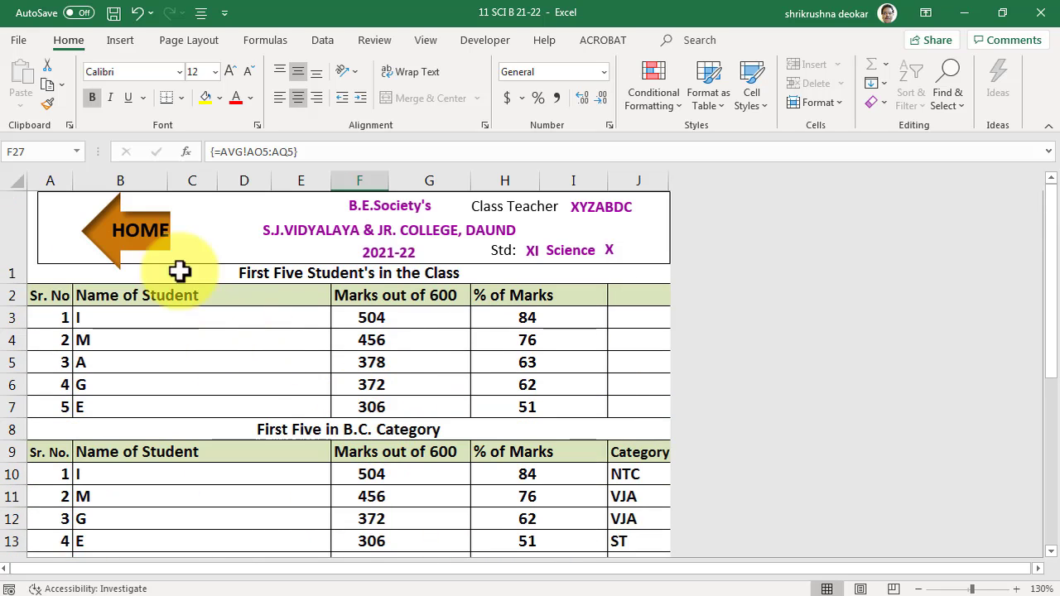
pyautogui.click(154, 253)
# Reopen the student's details sheet, review the filled student rows, and select the exam number of roll number 10.
pyautogui.click(159, 387)
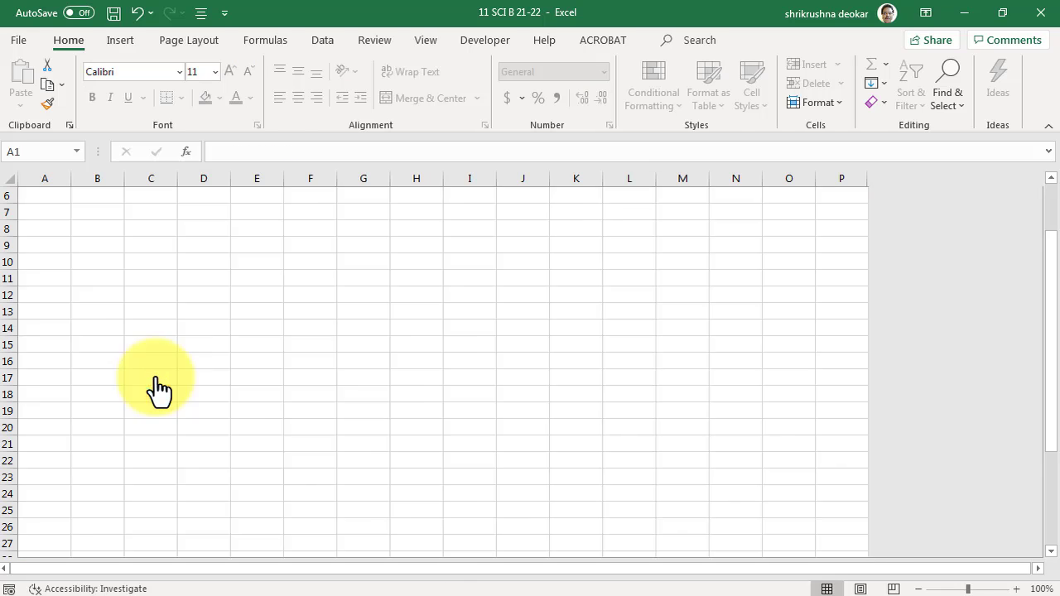
pyautogui.scroll(-1, 192, 378)
pyautogui.scroll(-3, 174, 390)
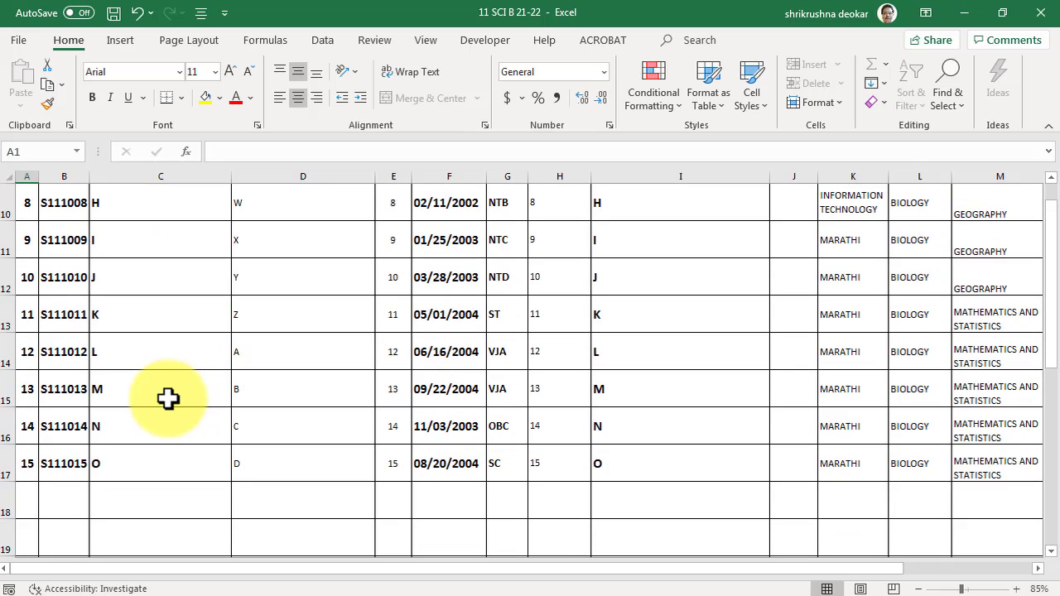
pyautogui.scroll(1, 204, 399)
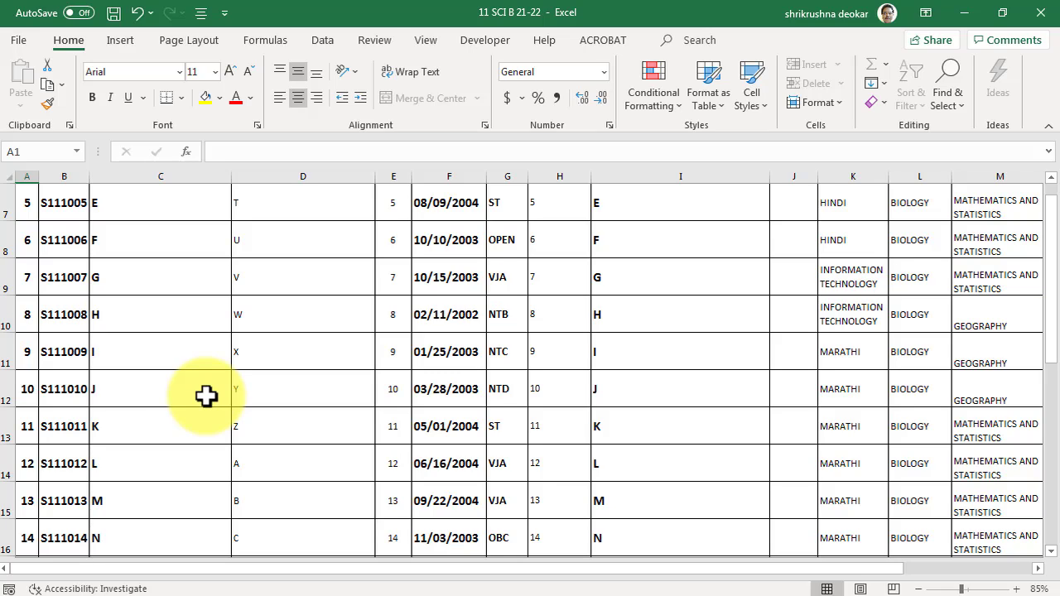
pyautogui.scroll(-1, 206, 396)
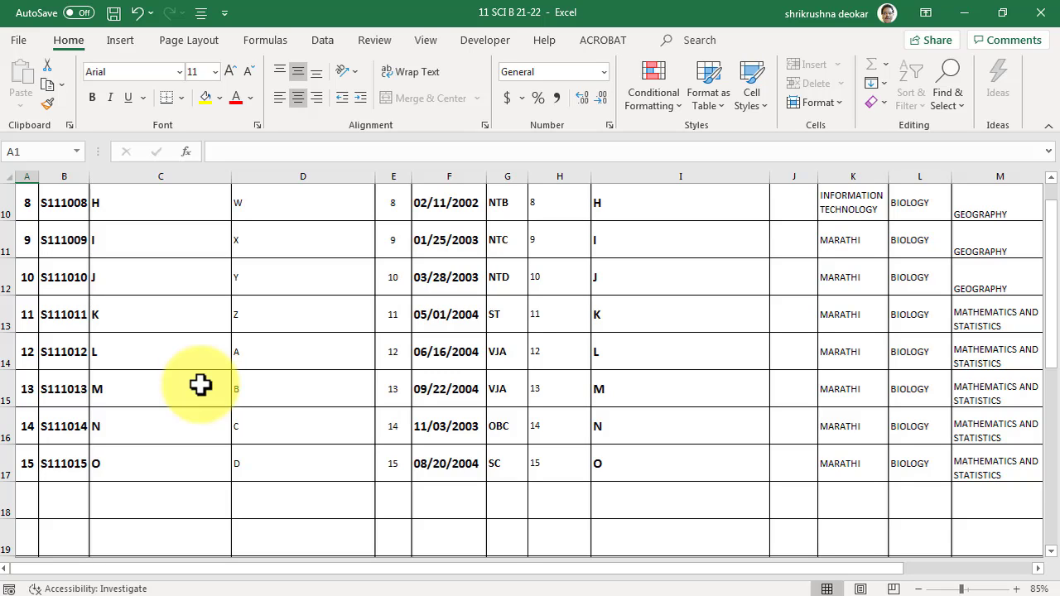
pyautogui.click(81, 279)
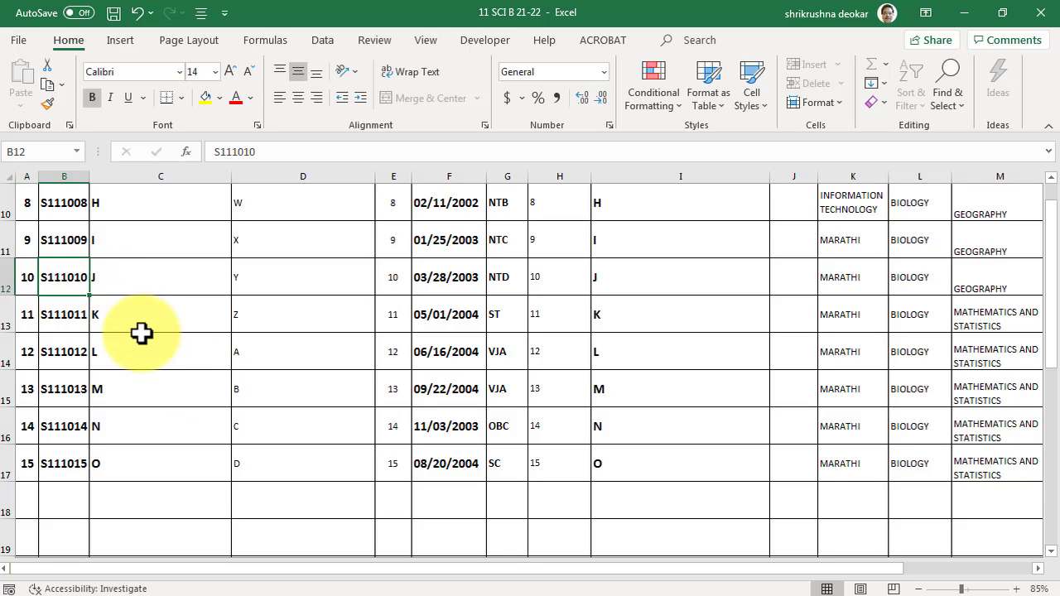
# Delete the roll number of student J from cell A12 on the student's details sheet.
pyautogui.keyDown('ctrl'); pyautogui.scroll(5, 144, 336); pyautogui.keyUp('ctrl')
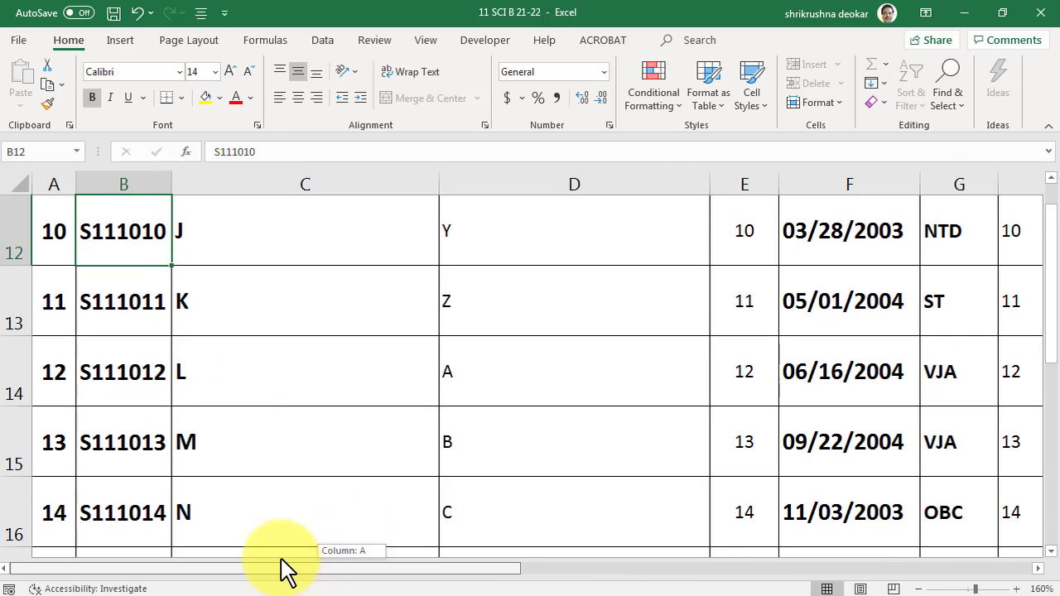
pyautogui.scroll(2, 137, 452)
pyautogui.scroll(-1, 155, 445)
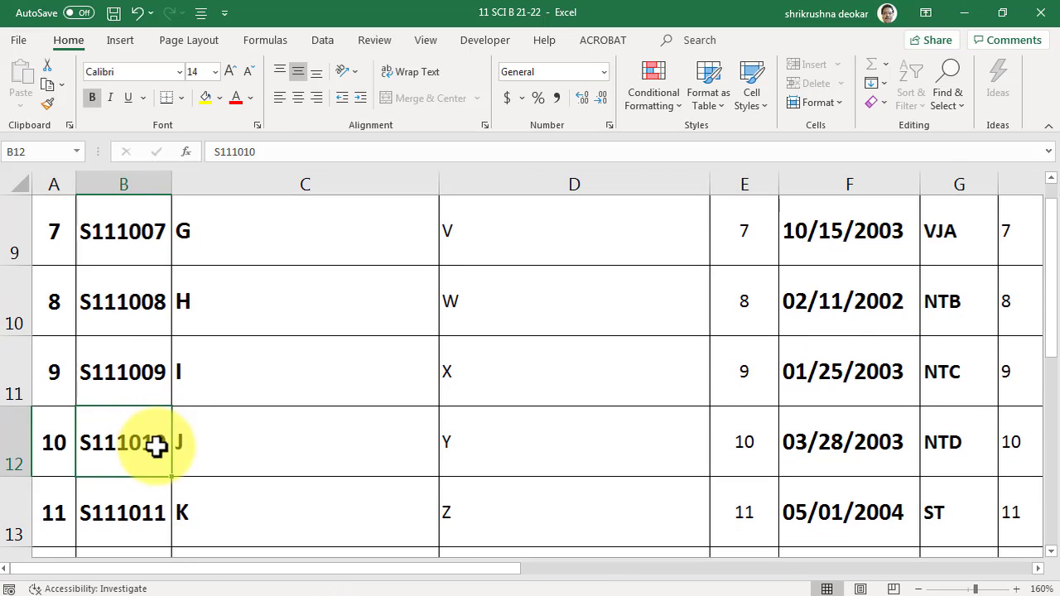
pyautogui.click(54, 443)
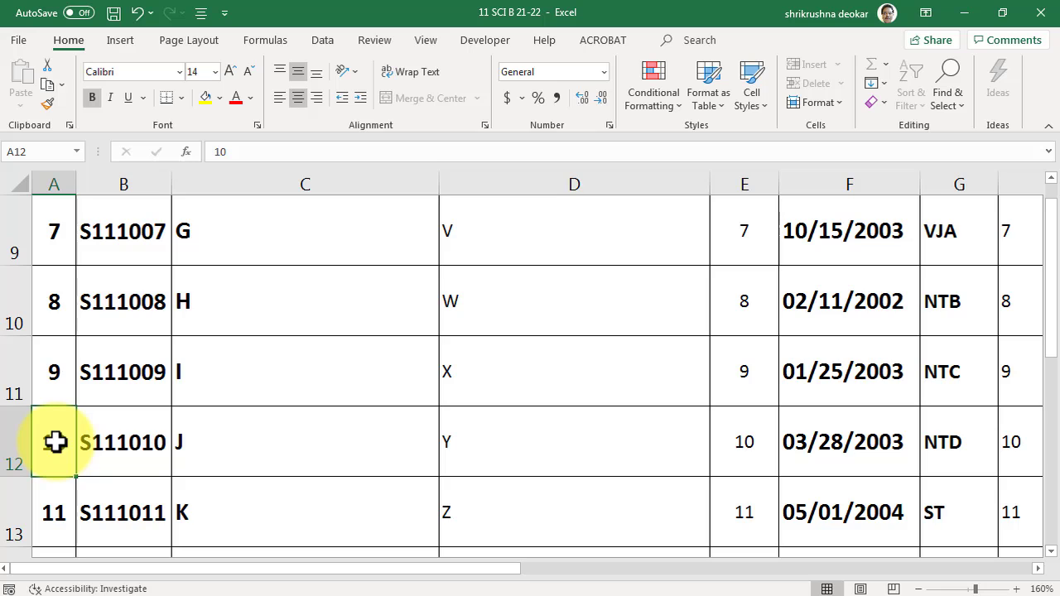
pyautogui.press('Delete')
# Clear the remaining details of the same student from B12 through M12.
pyautogui.click(111, 440)
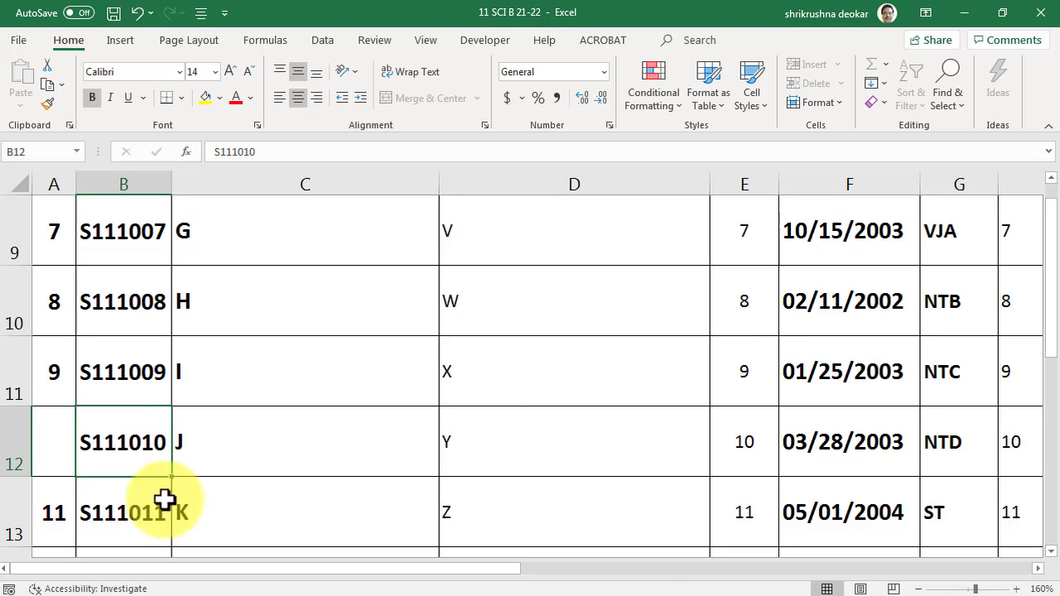
pyautogui.hotkey('shift', 'Right')
pyautogui.hotkey('shift', 'Right')
pyautogui.hotkey('shift', 'Right')
pyautogui.hotkey('shift', 'Right')
pyautogui.hotkey('shift', 'Right')
pyautogui.hotkey('shift', 'Right')
pyautogui.hotkey('shift', 'Right')
pyautogui.hotkey('shift', 'Right')
pyautogui.hotkey('shift', 'Right')
pyautogui.hotkey('shift', 'Right')
pyautogui.hotkey('shift', 'Right')
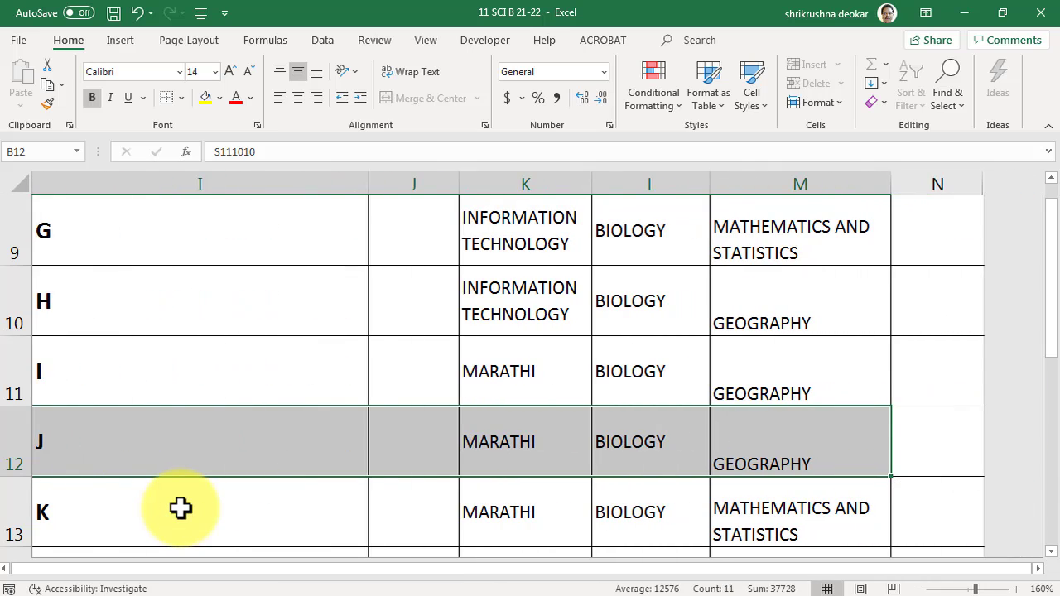
pyautogui.press('Delete')
pyautogui.press('Home')
# Enter "Struck off" in cell C12 of the emptied row and colour the text red.
pyautogui.scroll(-1, 253, 315)
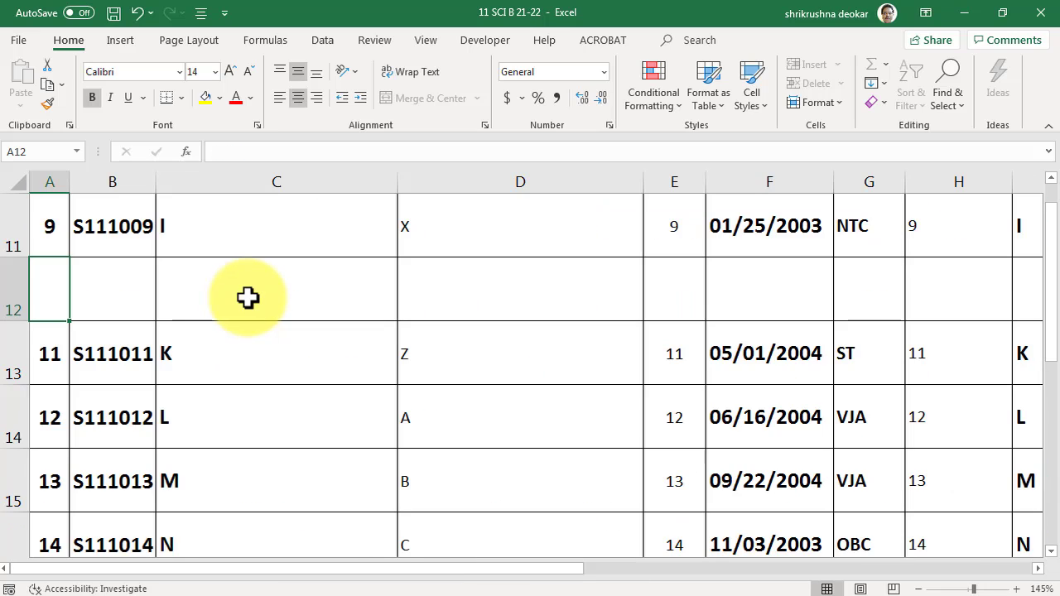
pyautogui.click(248, 299)
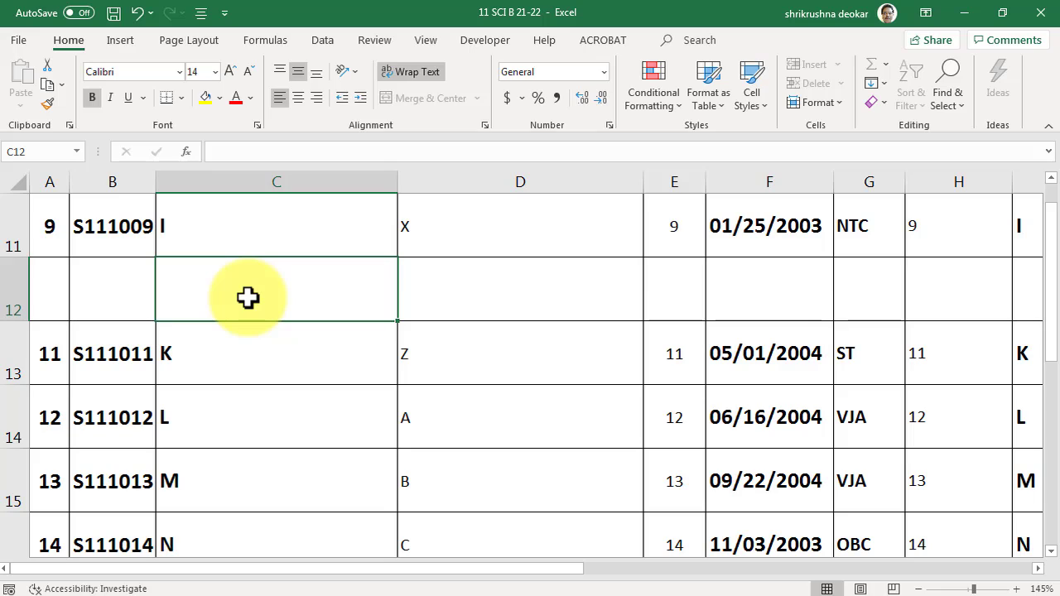
pyautogui.write('Struck off')
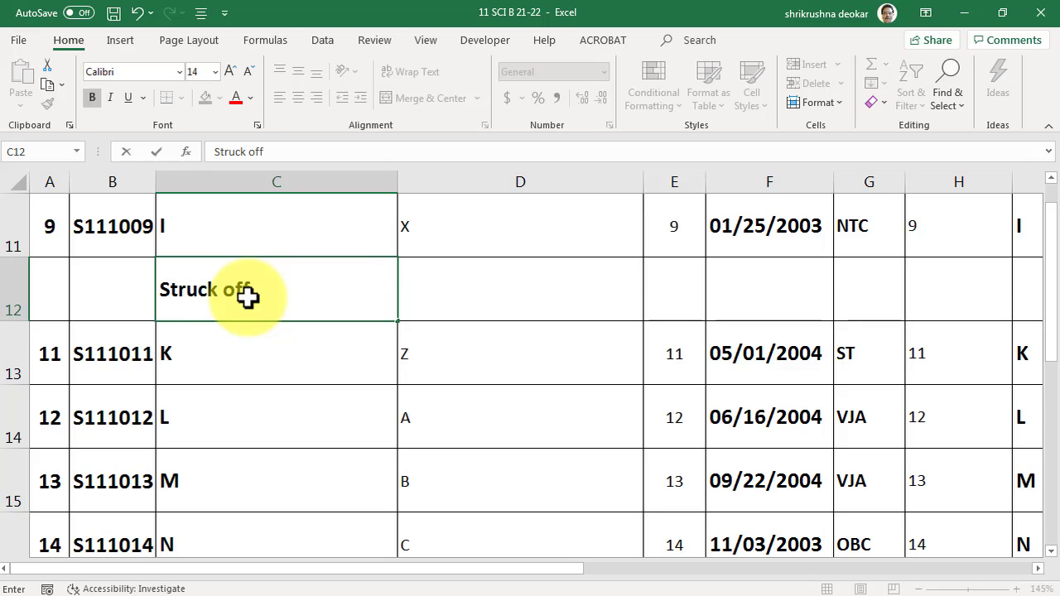
pyautogui.click(273, 367)
pyautogui.click(248, 291)
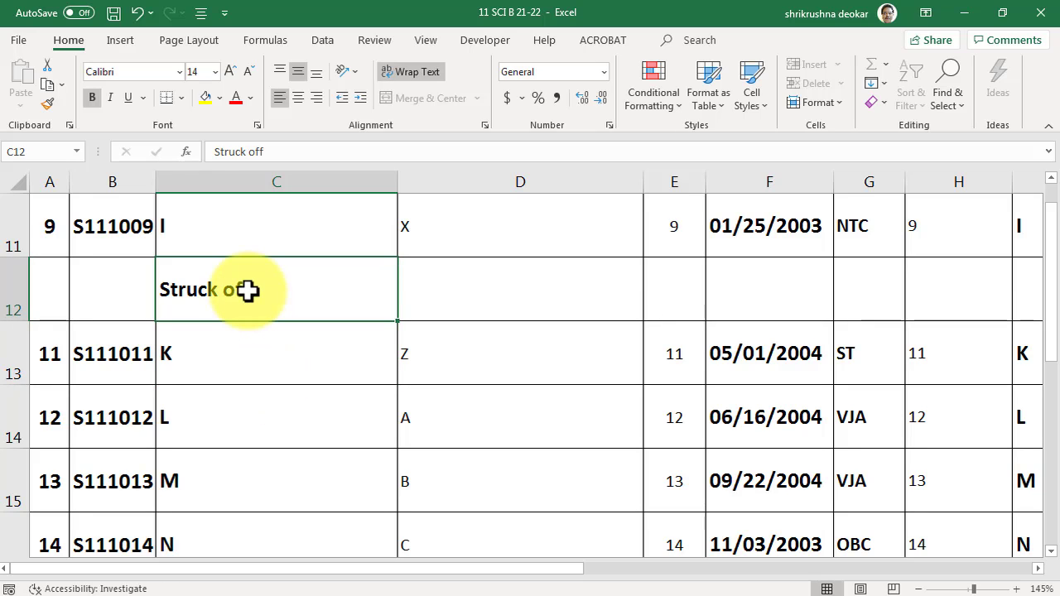
pyautogui.rightClick(241, 291)
pyautogui.click(237, 291)
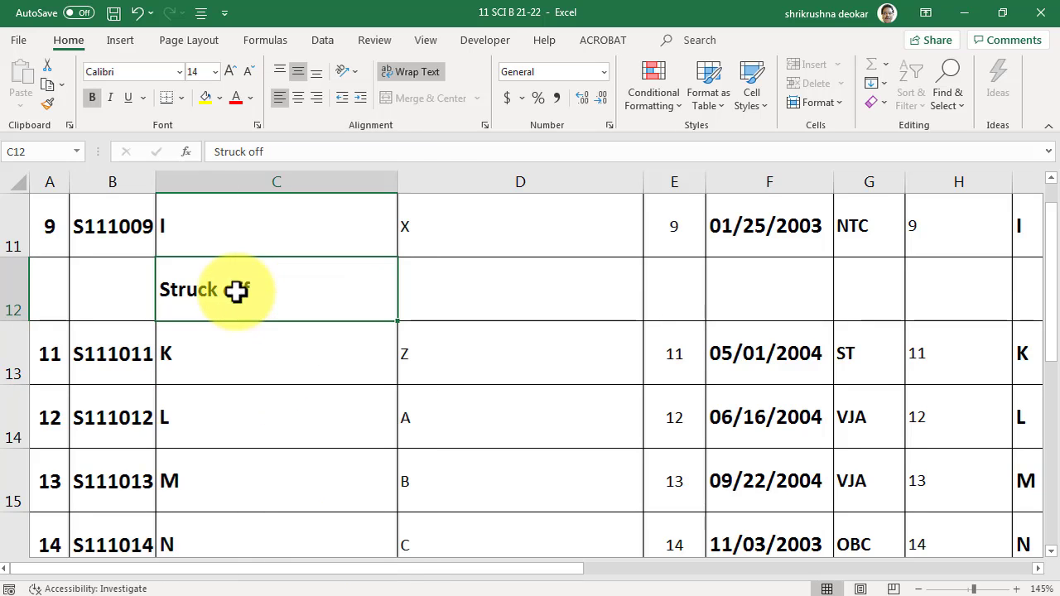
pyautogui.click(236, 96)
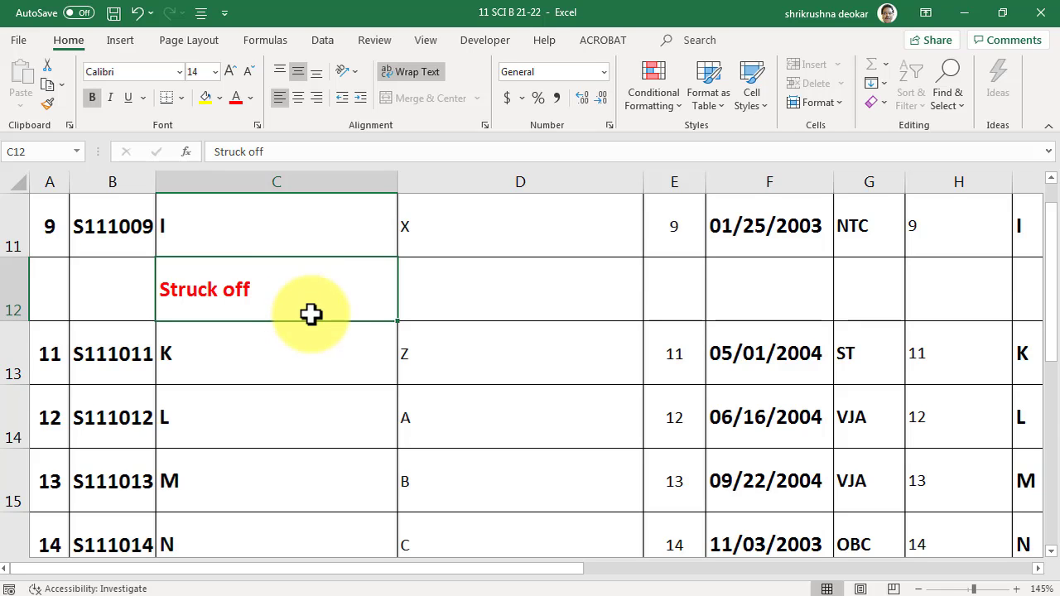
# Go through the home sheet to Result Statistics and check the totals in the Category Wise Result and VJNT tables.
pyautogui.scroll(-2, 311, 315)
pyautogui.scroll(1, 285, 343)
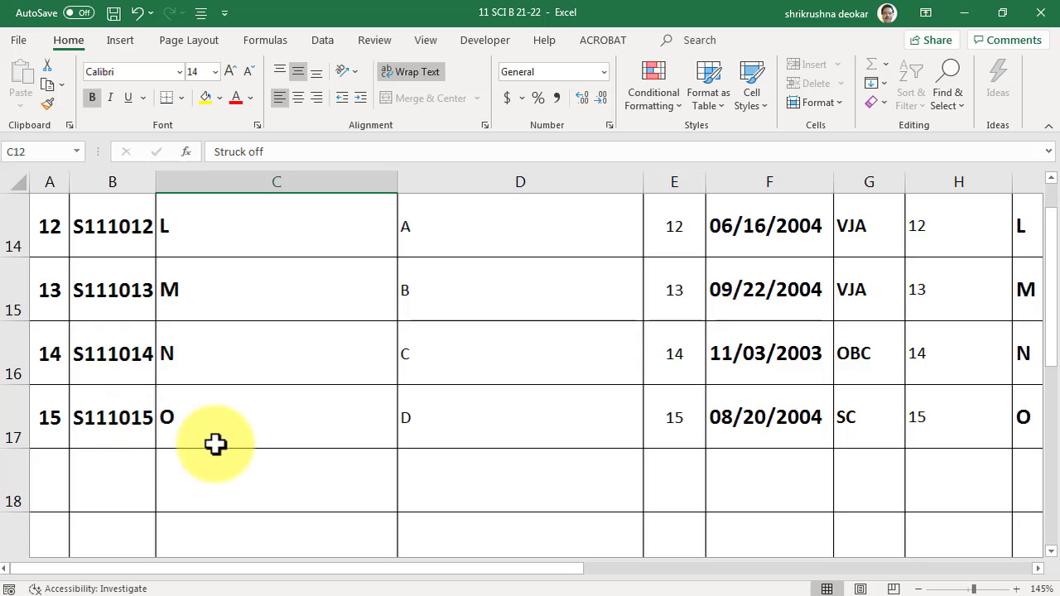
pyautogui.scroll(1, 216, 443)
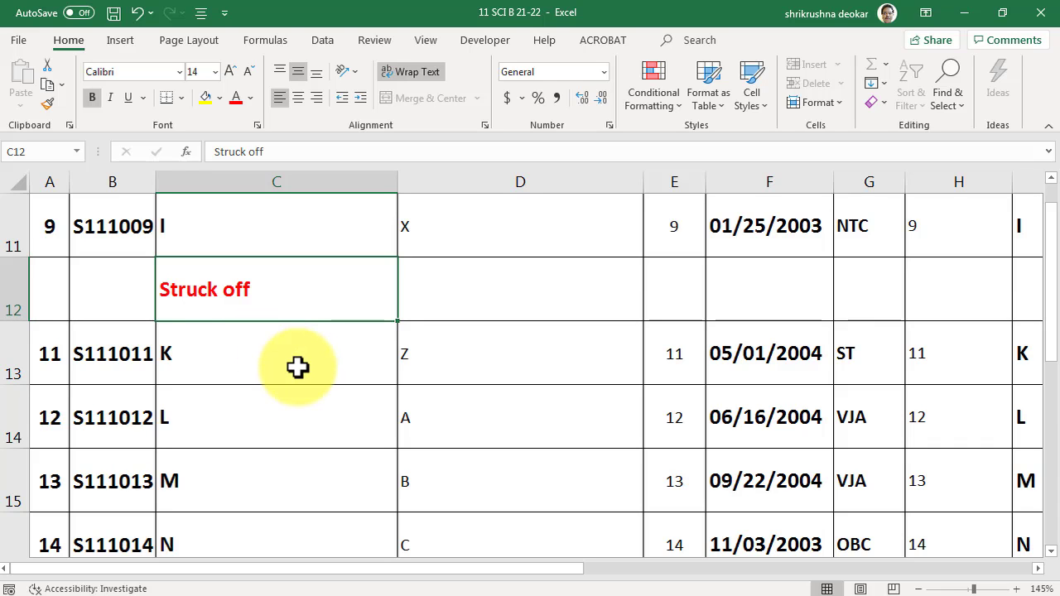
pyautogui.scroll(4, 298, 367)
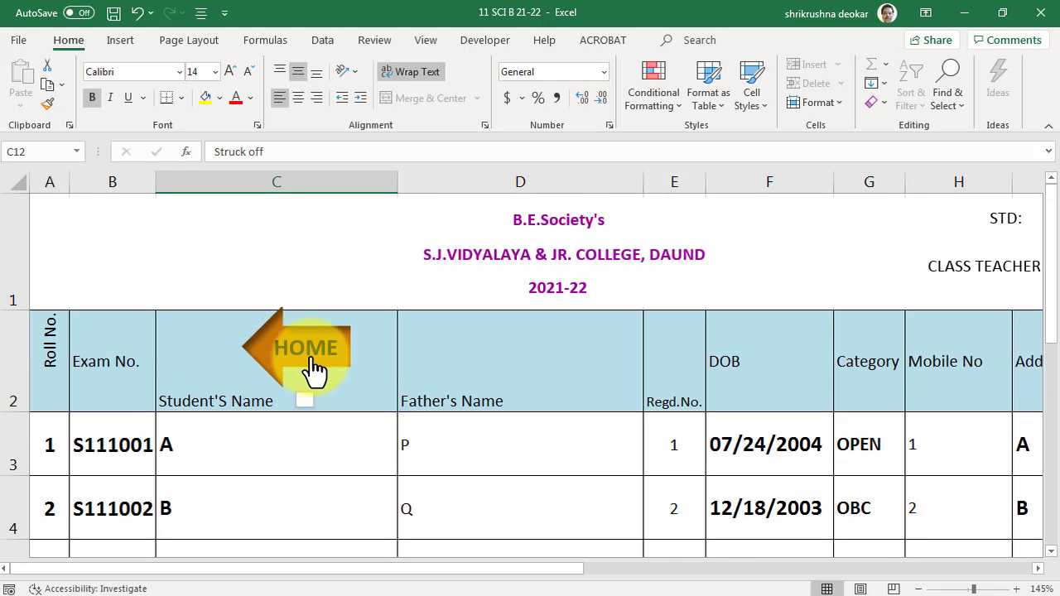
pyautogui.click(315, 373)
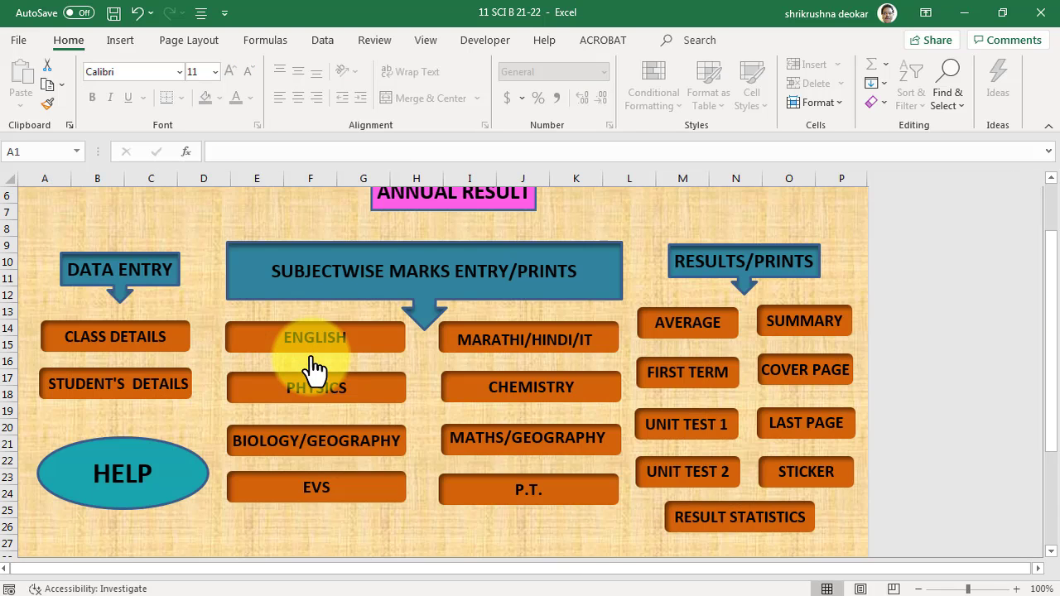
pyautogui.click(761, 526)
pyautogui.scroll(-3, 722, 492)
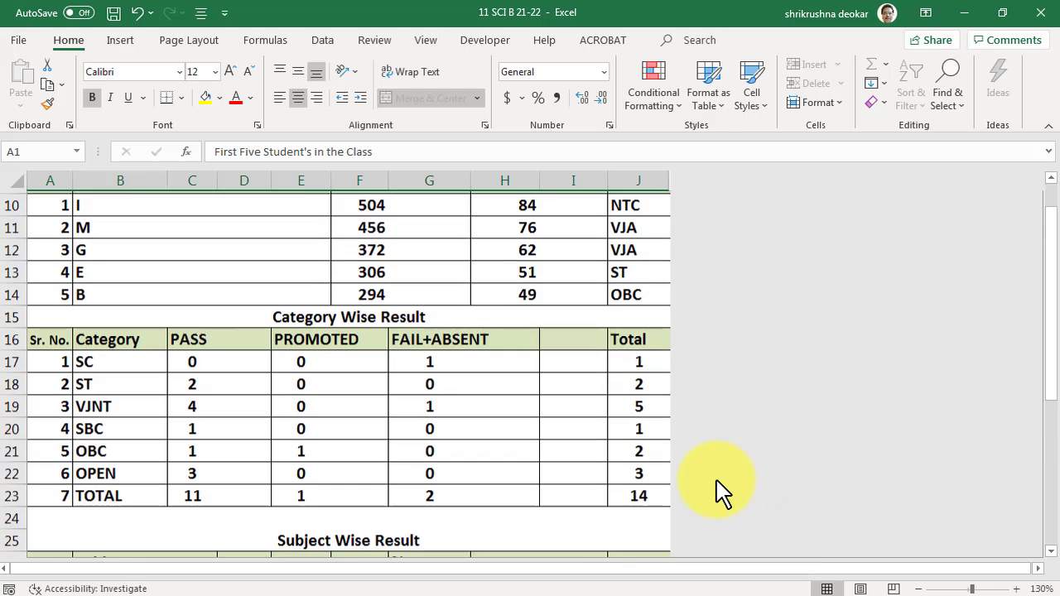
pyautogui.scroll(-1, 721, 492)
pyautogui.click(648, 429)
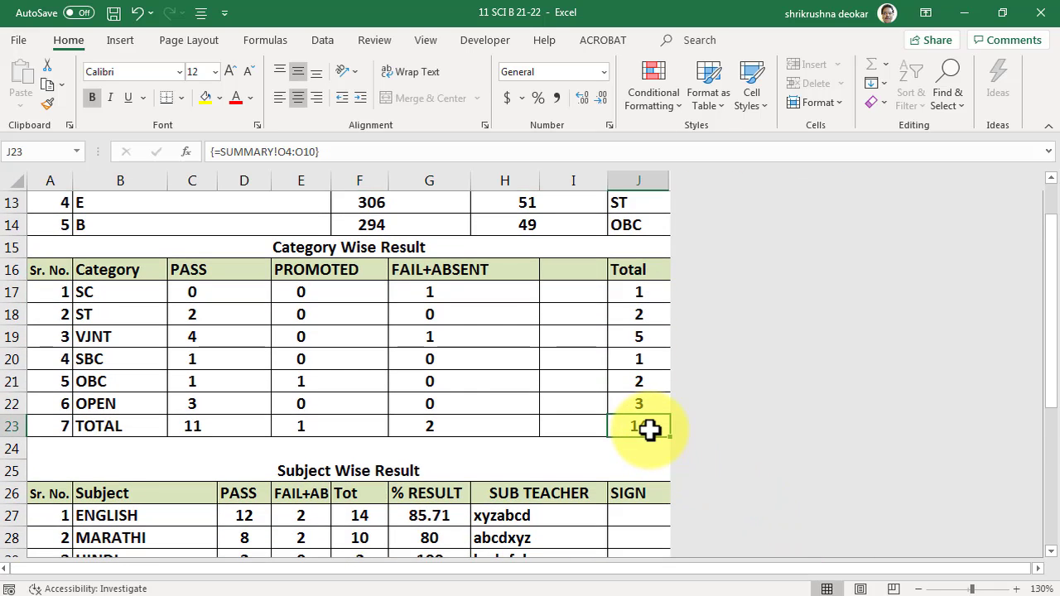
pyautogui.scroll(-6, 649, 430)
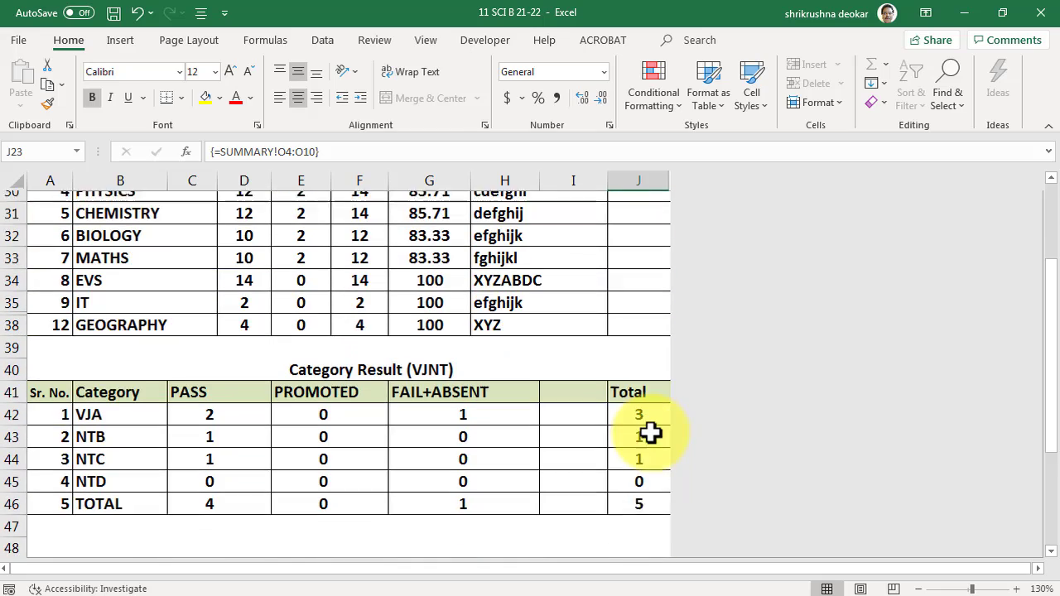
# Compare the English total in the Subject Wise Result table with the category total, including its fail and absent count.
pyautogui.scroll(2, 286, 359)
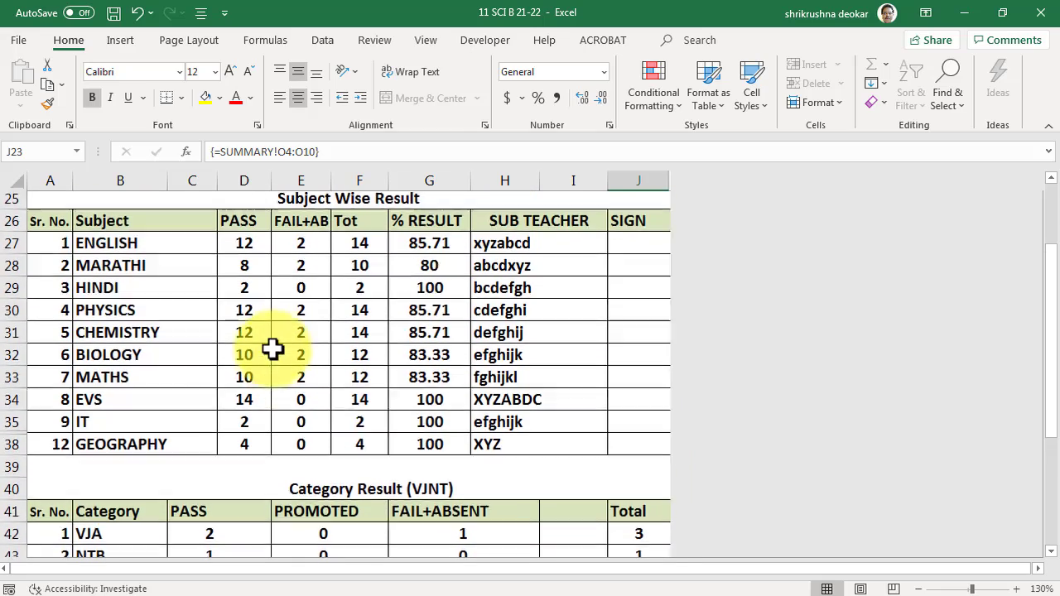
pyautogui.click(108, 249)
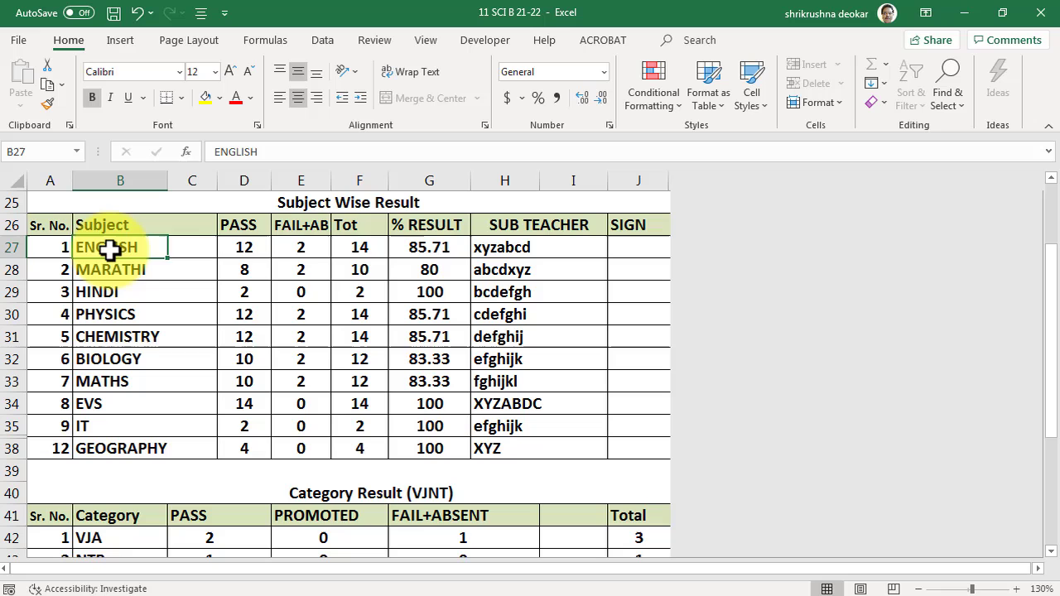
pyautogui.click(365, 249)
pyautogui.scroll(2, 398, 281)
pyautogui.scroll(2, 421, 336)
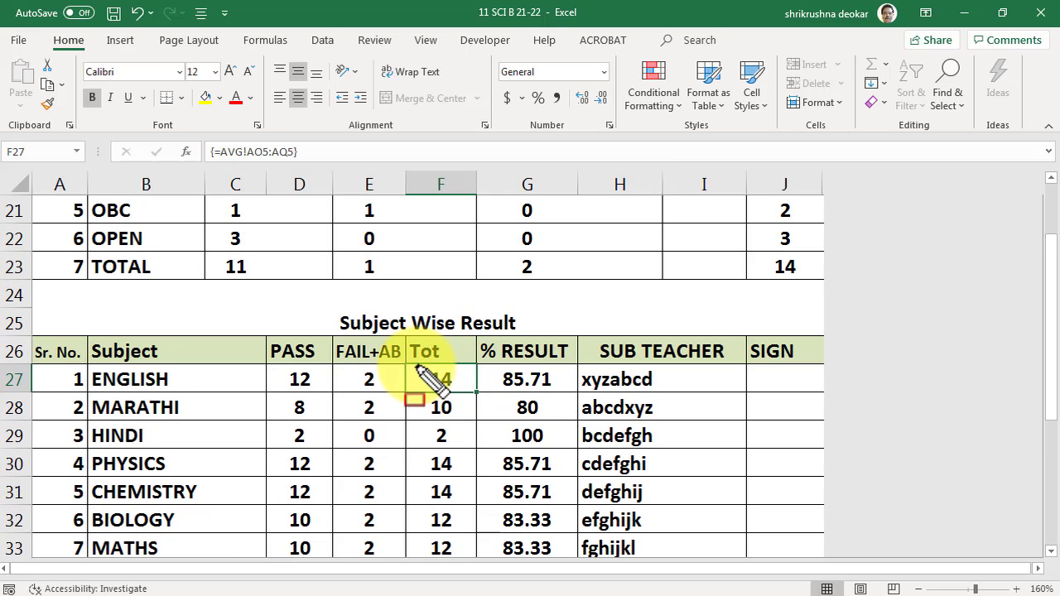
pyautogui.moveTo(416, 367); pyautogui.dragTo(471, 393)
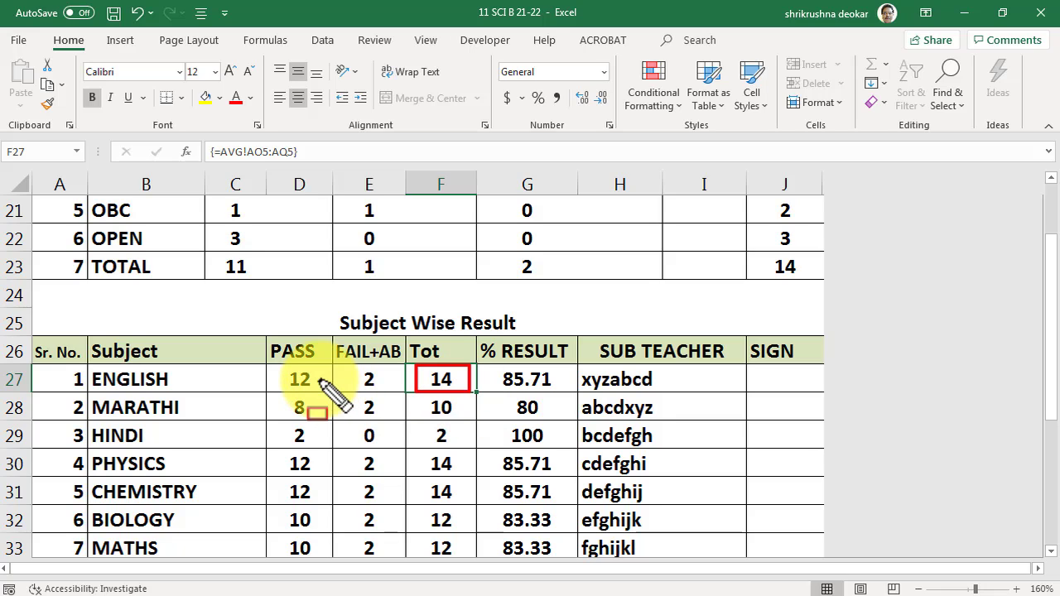
pyautogui.press('Escape')
pyautogui.click(387, 384)
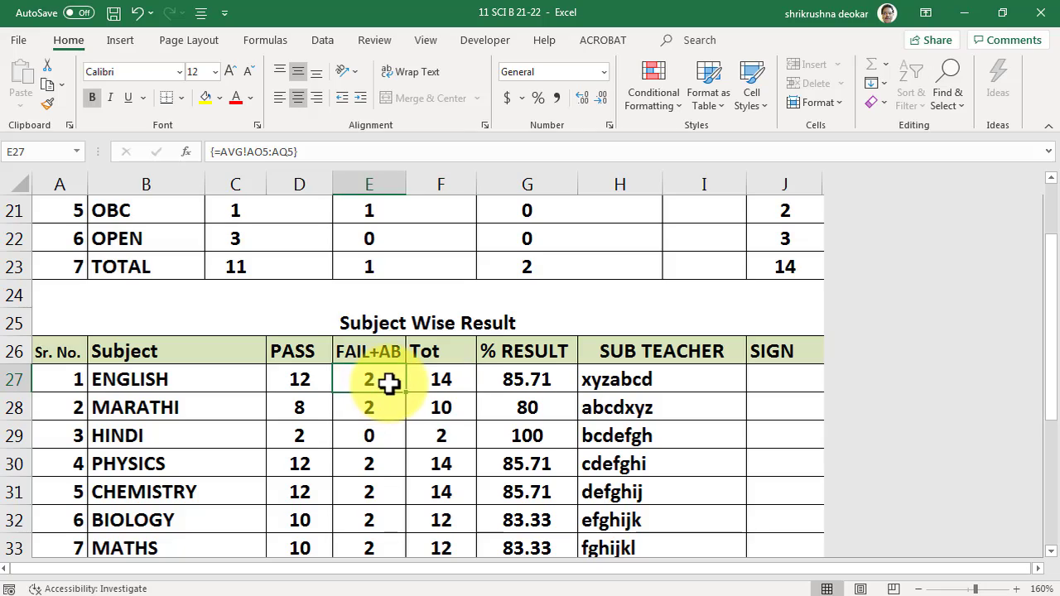
# Return to the home sheet, reopen the student's details sheet, and review the struck-off row among the student rows.
pyautogui.scroll(3, 401, 401)
pyautogui.scroll(-5, 400, 401)
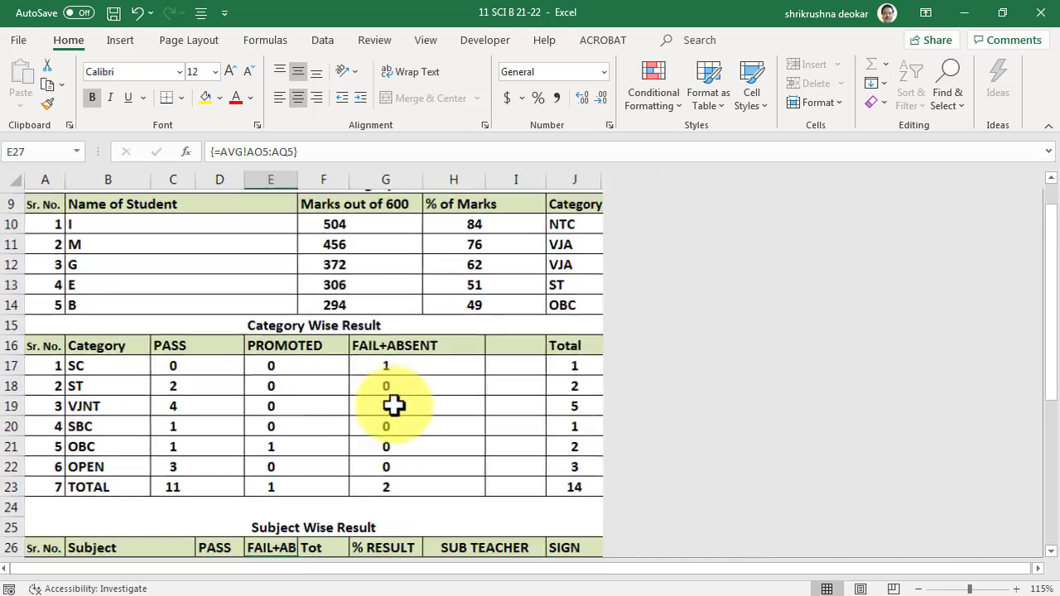
pyautogui.scroll(3, 392, 407)
pyautogui.click(124, 241)
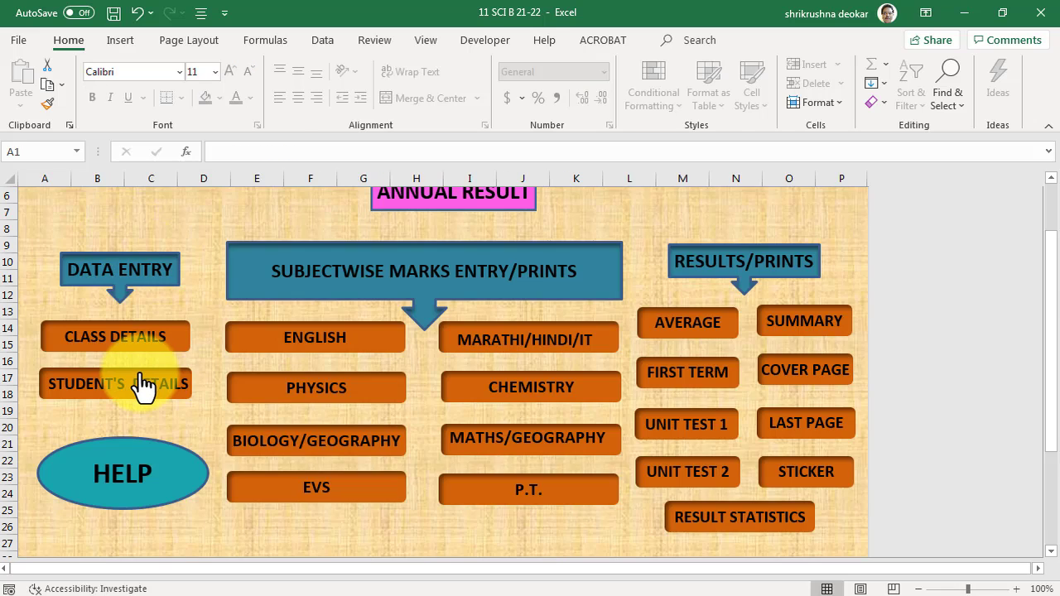
pyautogui.click(142, 383)
pyautogui.scroll(-2, 275, 414)
pyautogui.scroll(-3, 275, 415)
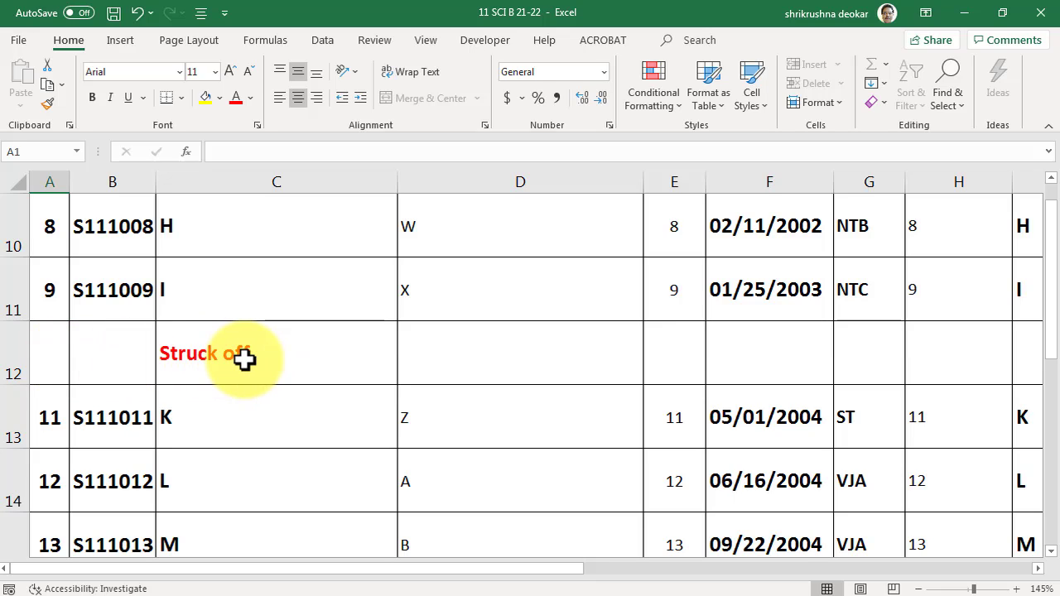
pyautogui.scroll(-1, 314, 390)
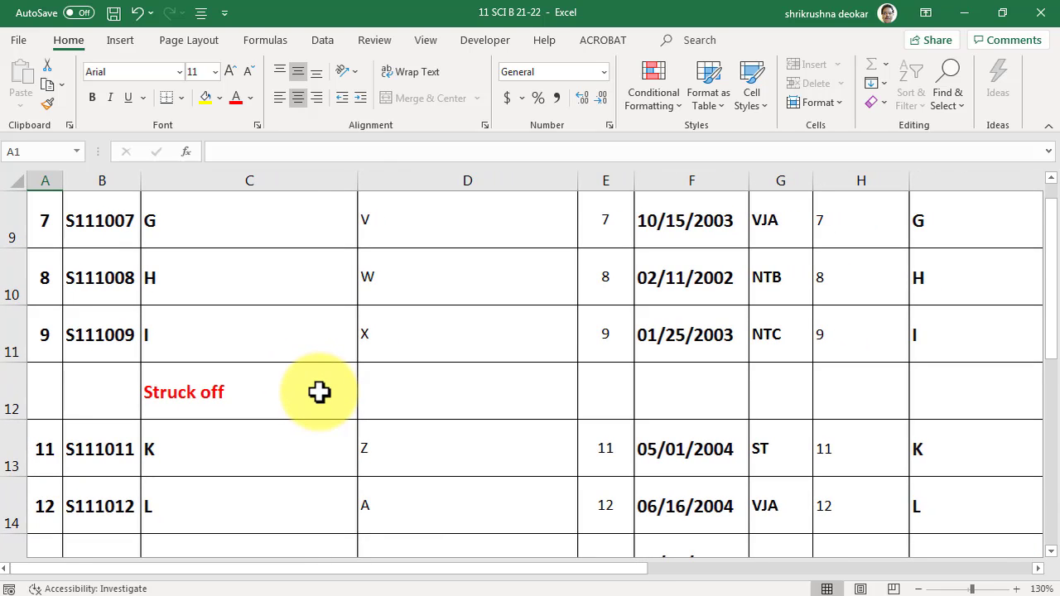
pyautogui.scroll(-4, 320, 392)
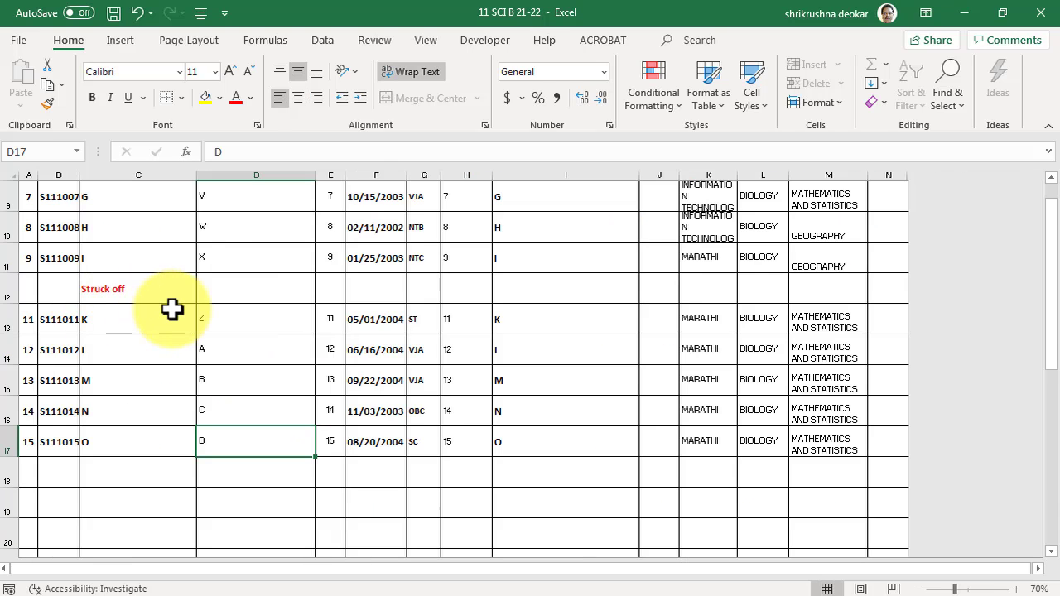
# Undo the "Struck off" entry and the deletions in row 12 to restore the student's details.
pyautogui.hotkey('ctrl', 'z')
pyautogui.hotkey('ctrl', 'z')
pyautogui.hotkey('ctrl', 'z')
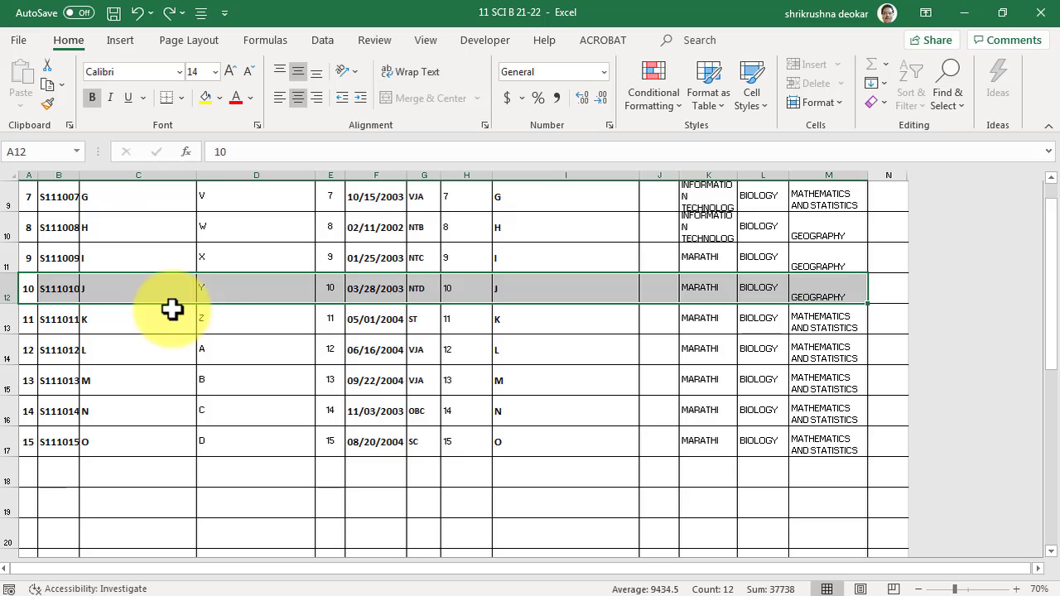
pyautogui.keyDown('ctrl'); pyautogui.click(197, 317); pyautogui.keyUp('ctrl')
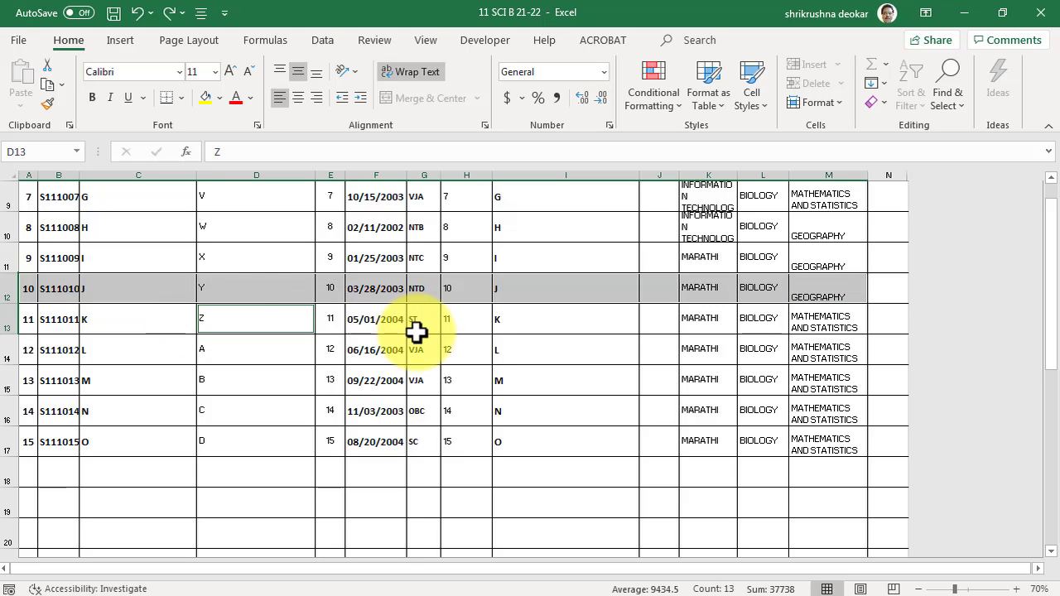
# Inspect the first two students' dates of birth in cells F3 and F4 to compare the displayed and stored date formats.
pyautogui.scroll(2, 452, 373)
pyautogui.scroll(3, 463, 383)
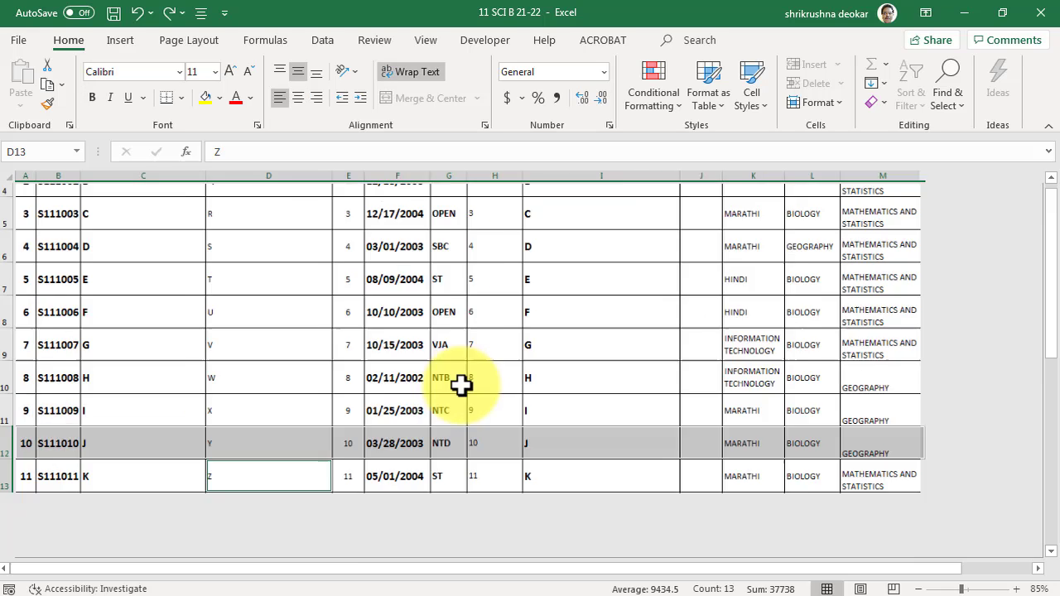
pyautogui.scroll(2, 462, 387)
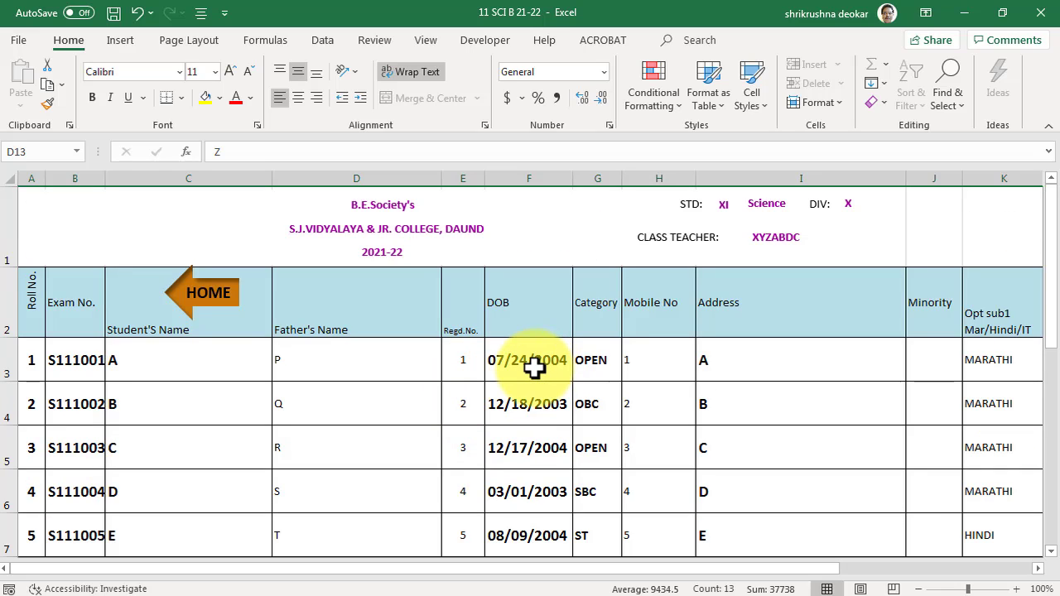
pyautogui.scroll(1, 535, 368)
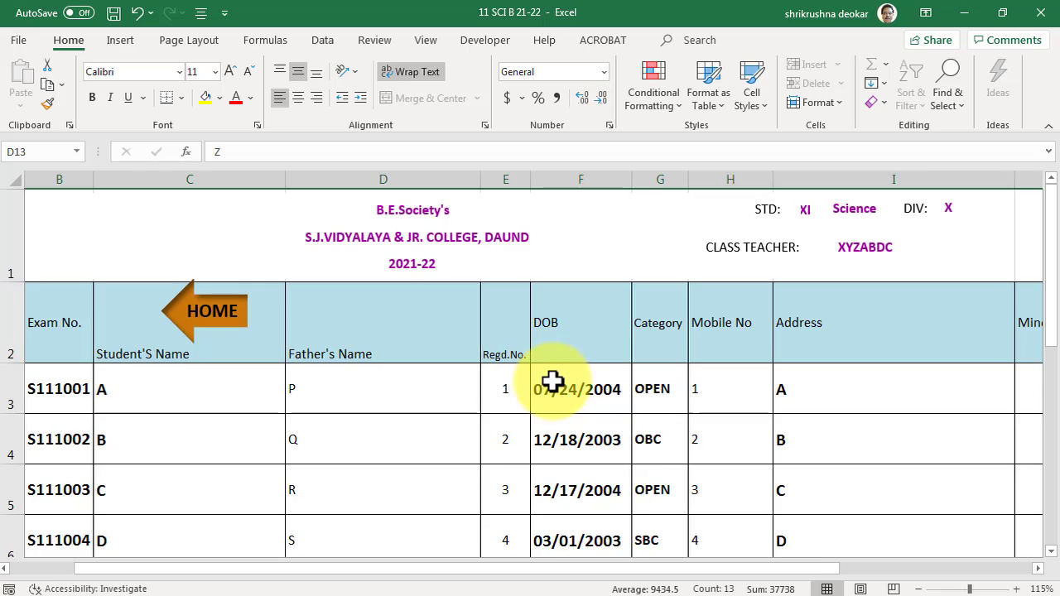
pyautogui.click(557, 389)
pyautogui.scroll(-1, 559, 396)
pyautogui.scroll(1, 560, 396)
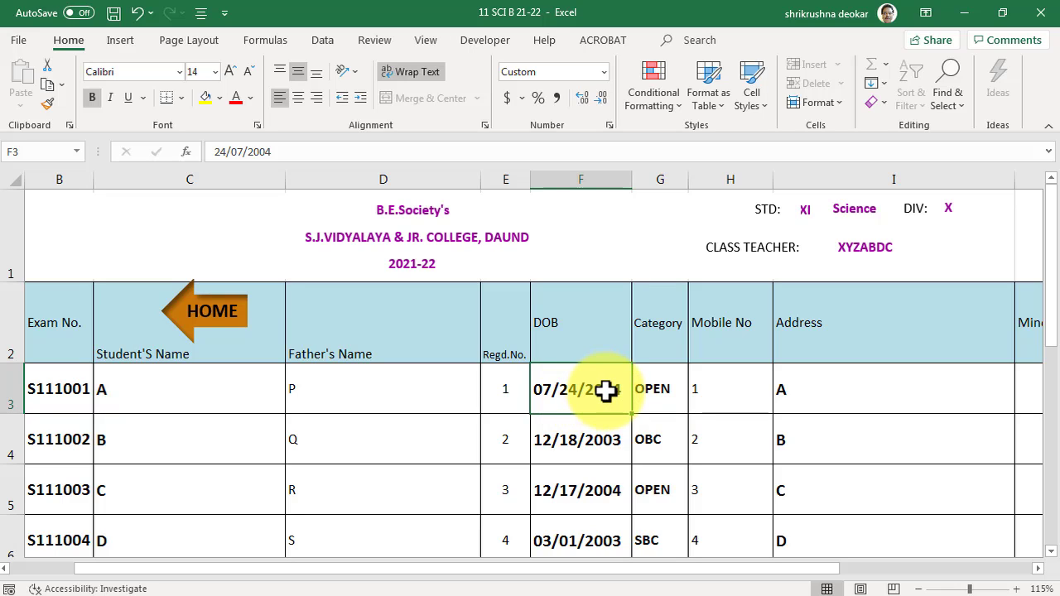
pyautogui.click(610, 442)
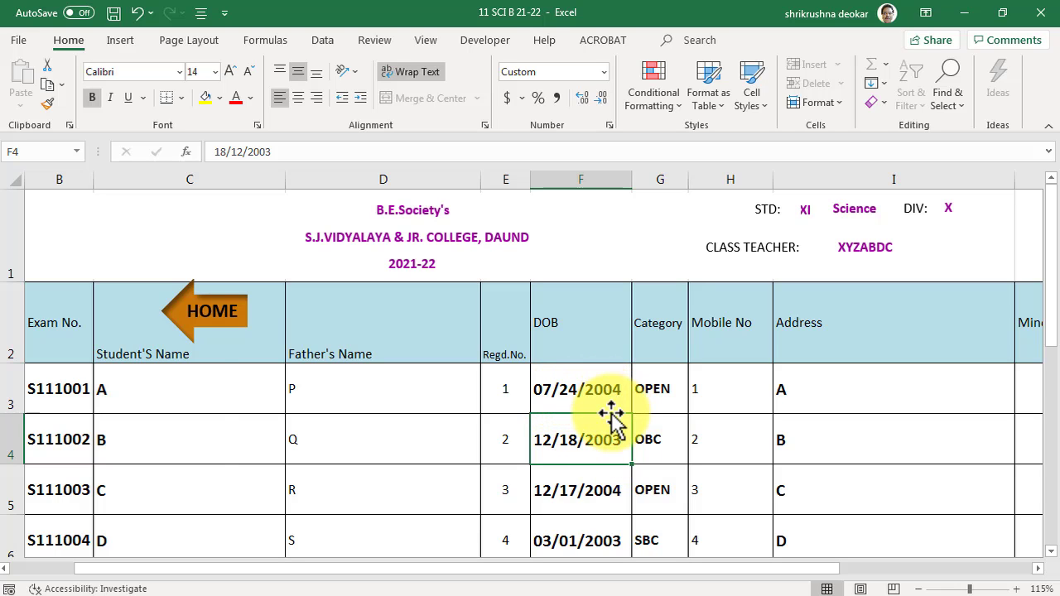
# Re-enter the first student's date of birth in cell F3 in day/month/year order and check how the cell displays it.
pyautogui.scroll(6, 610, 417)
pyautogui.scroll(1, 582, 447)
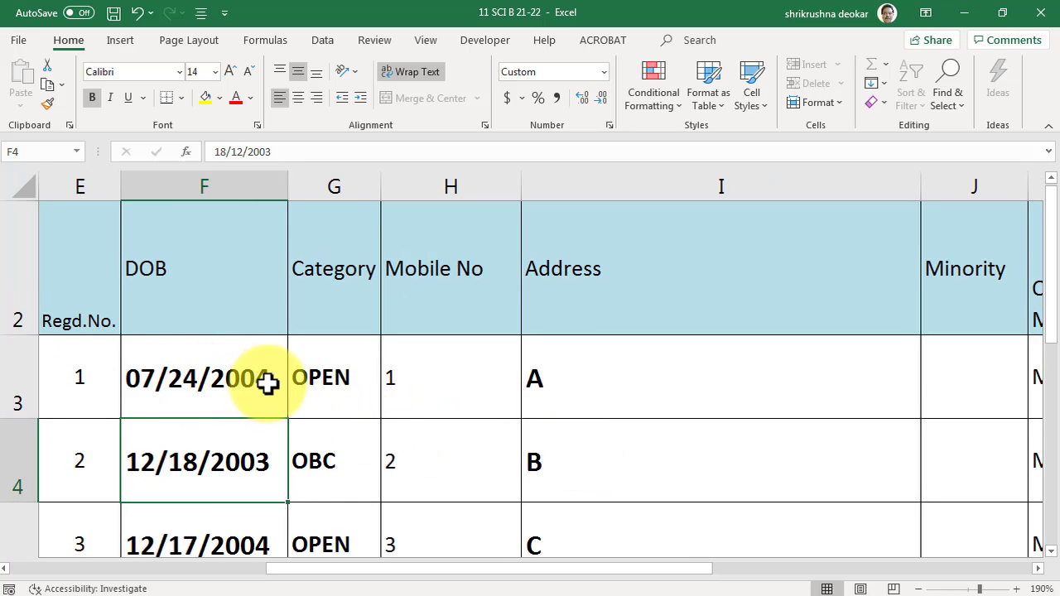
pyautogui.scroll(-2, 234, 402)
pyautogui.scroll(2, 235, 400)
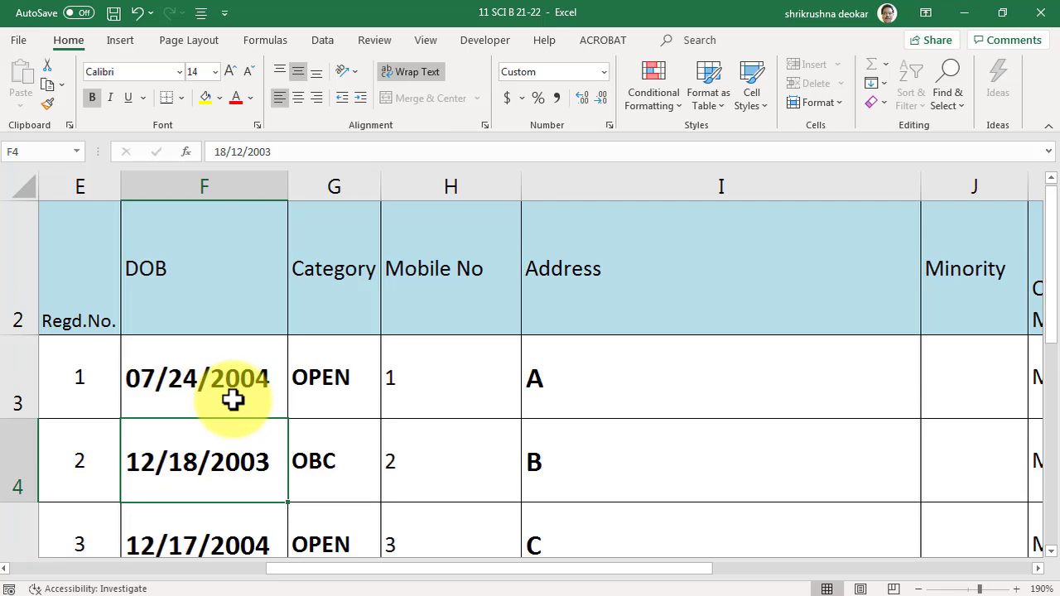
pyautogui.scroll(-1, 196, 386)
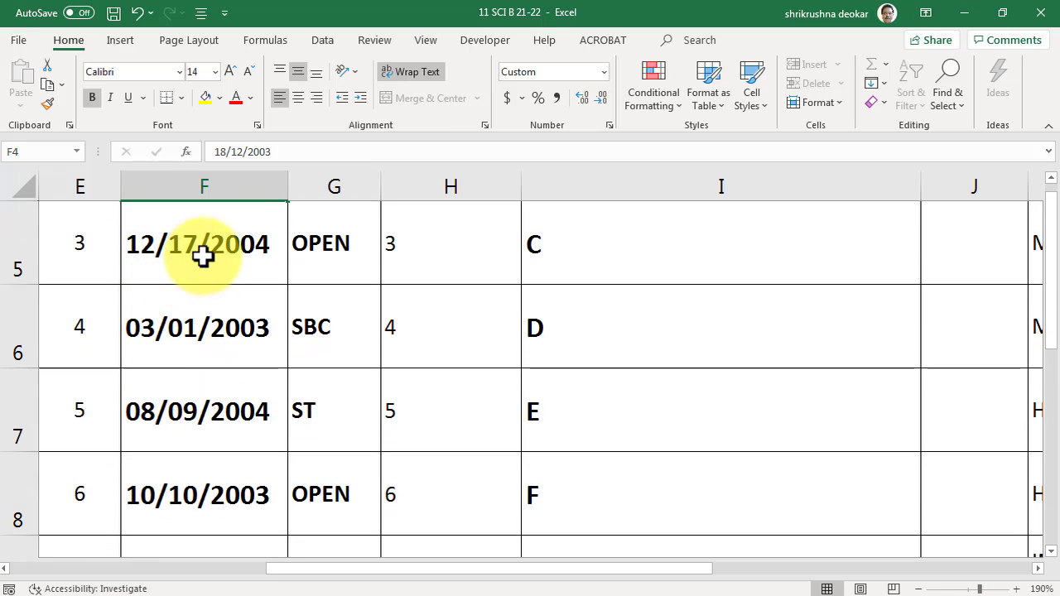
pyautogui.scroll(1, 207, 283)
pyautogui.click(229, 374)
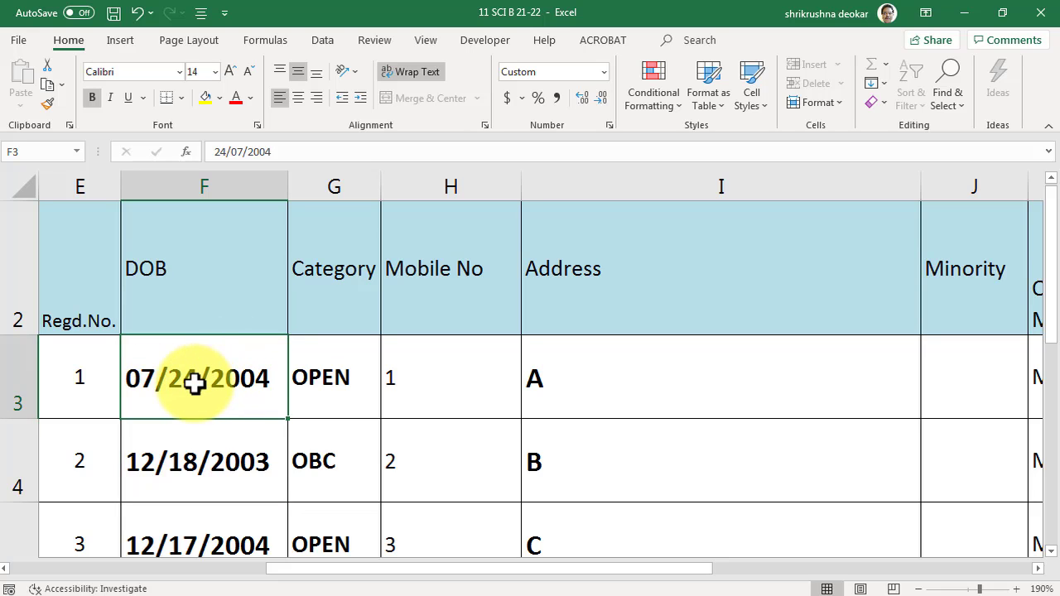
pyautogui.keyDown('ctrl'); pyautogui.scroll(2, 251, 396); pyautogui.keyUp('ctrl')
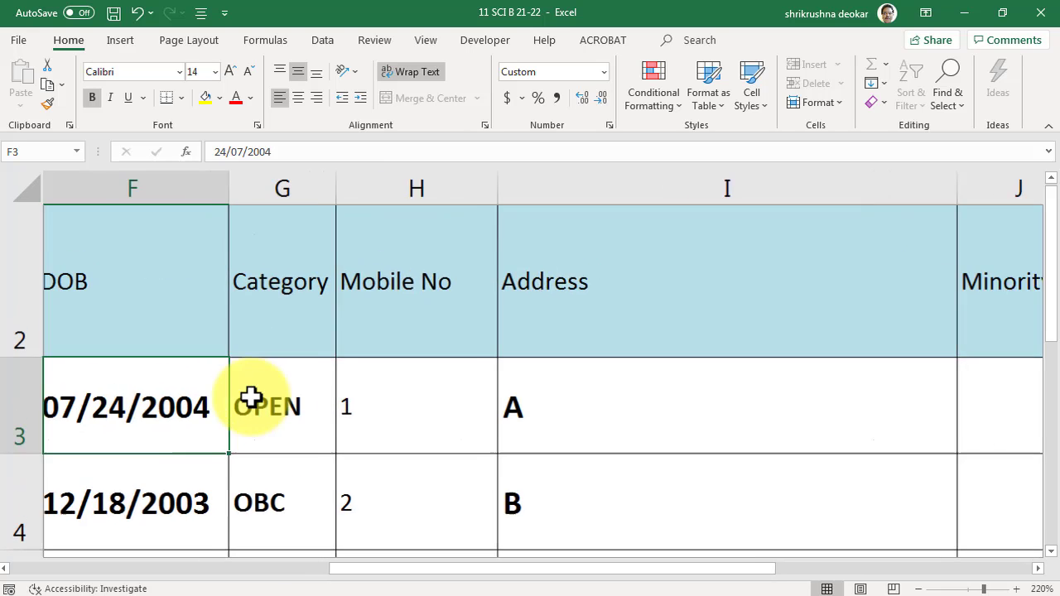
pyautogui.moveTo(400, 570); pyautogui.dragTo(338, 570)
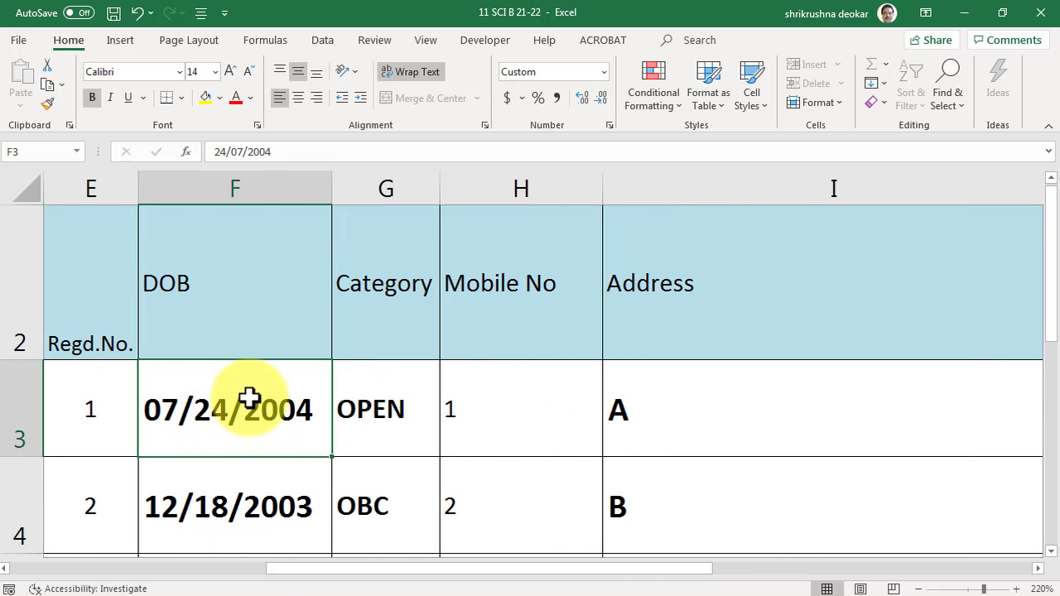
pyautogui.write('24')
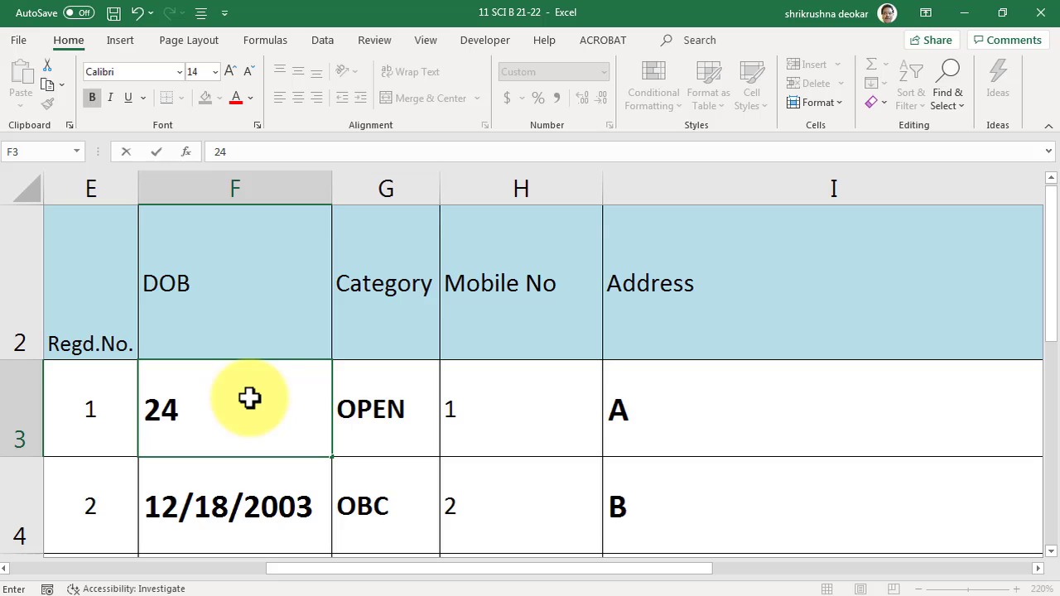
pyautogui.write('/07/2')
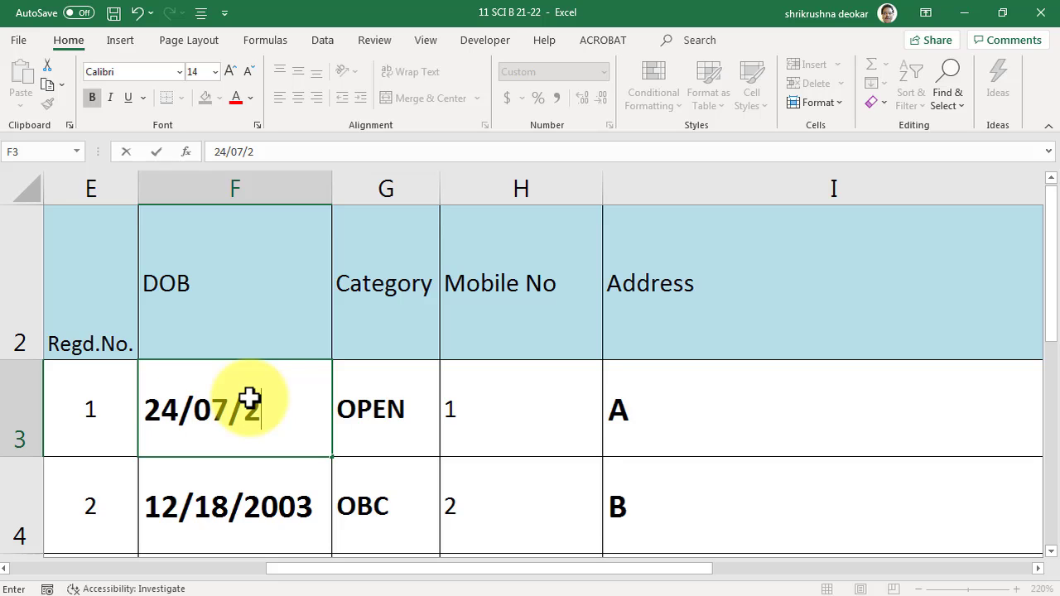
pyautogui.write('004')
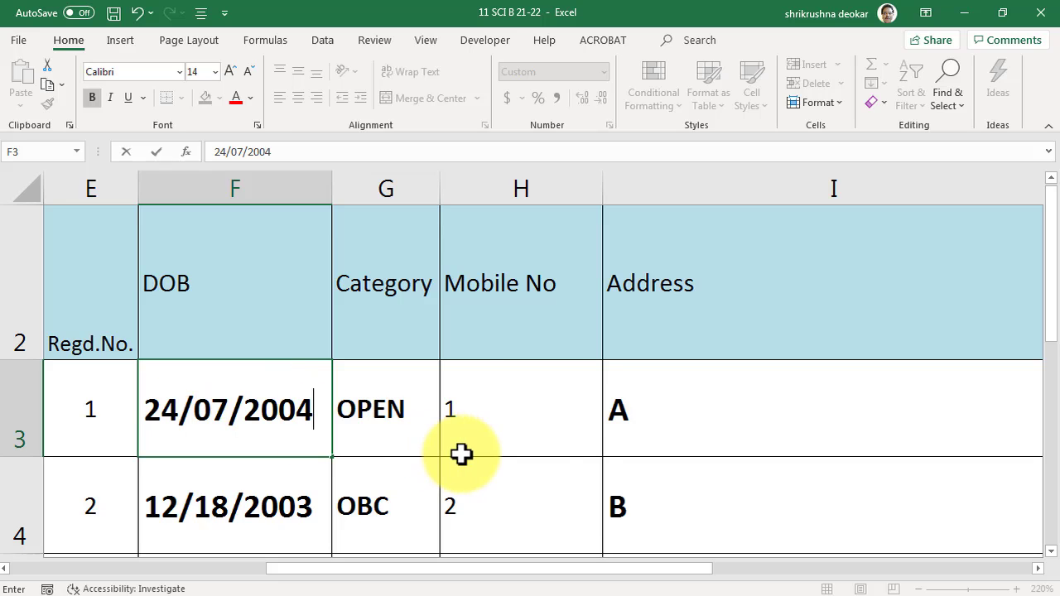
pyautogui.click(462, 455)
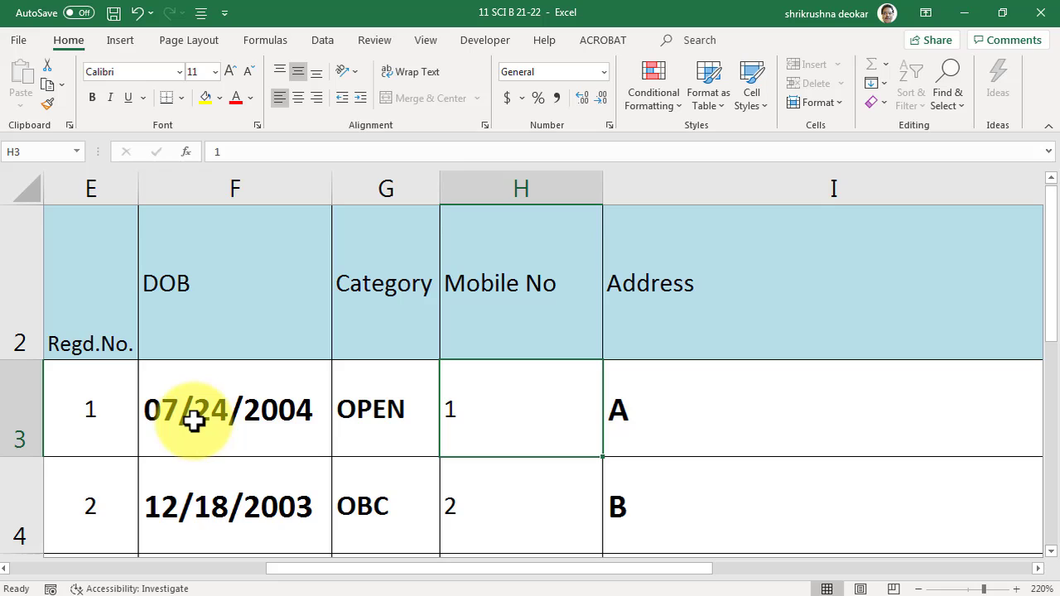
pyautogui.click(247, 423)
# Format the students' dates of birth in F3:F17 with the Date category, type *14/03/2012.
pyautogui.scroll(-2, 265, 435)
pyautogui.scroll(-4, 266, 437)
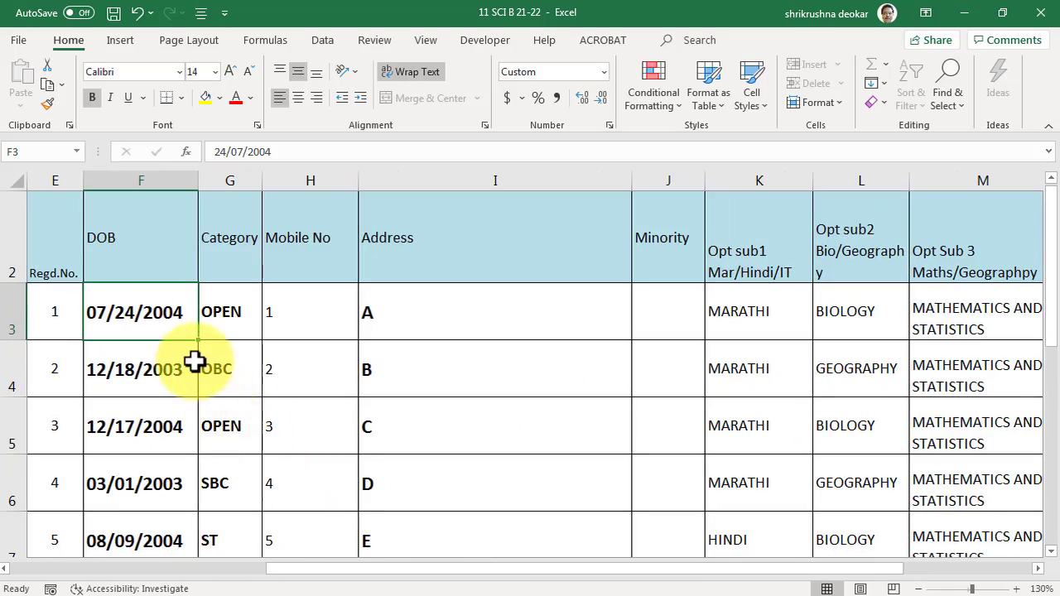
pyautogui.scroll(-4, 194, 359)
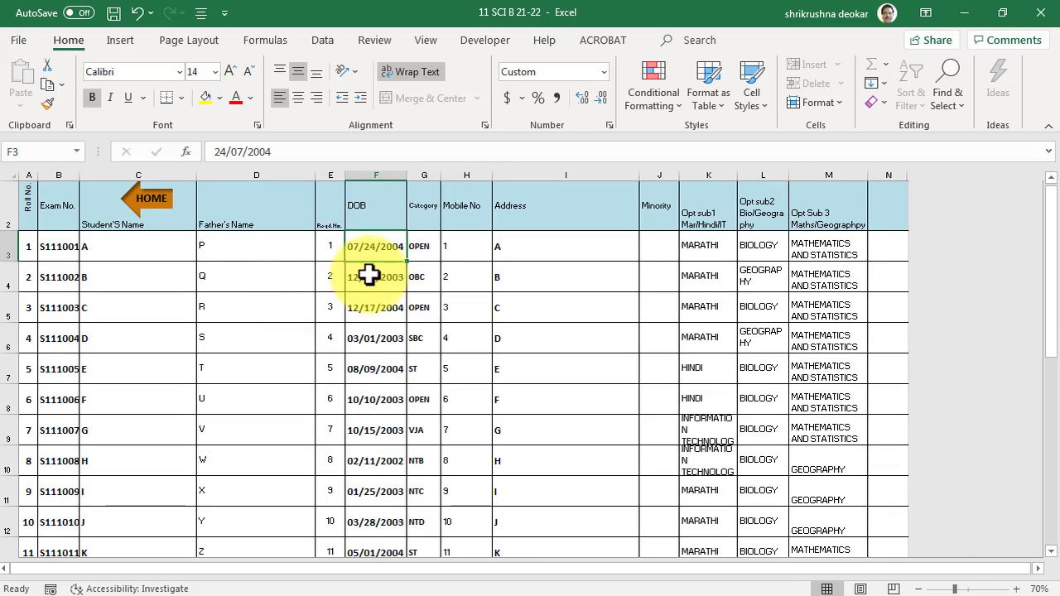
pyautogui.moveTo(380, 246); pyautogui.dragTo(381, 412)
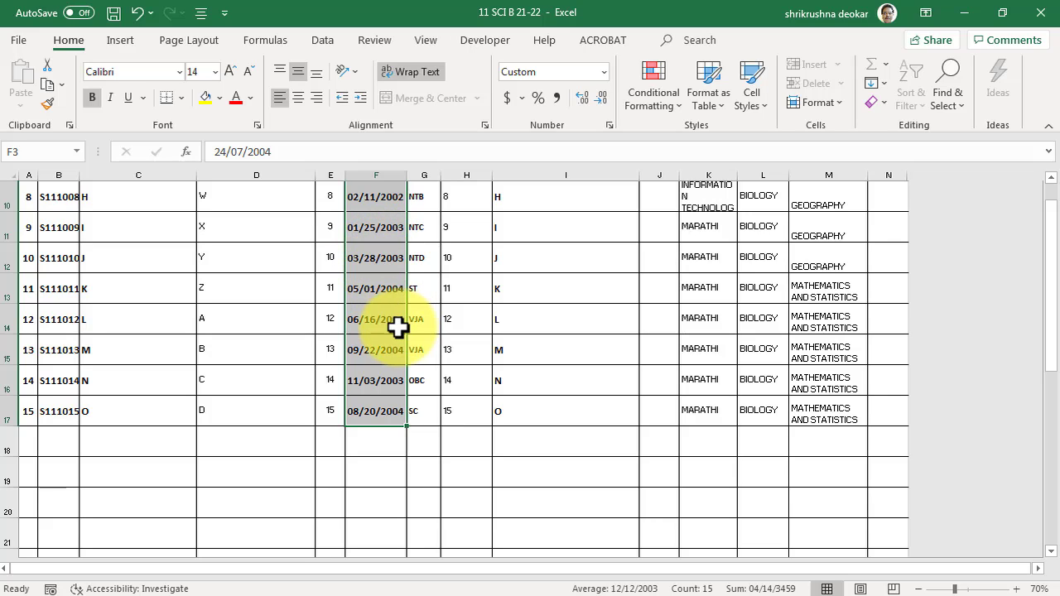
pyautogui.rightClick(383, 284)
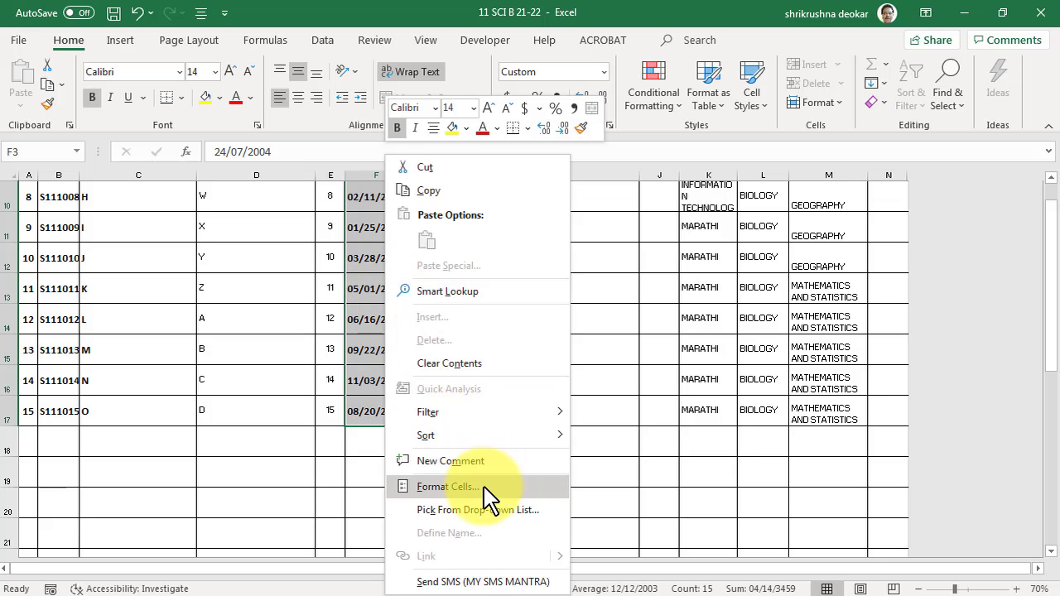
pyautogui.click(448, 487)
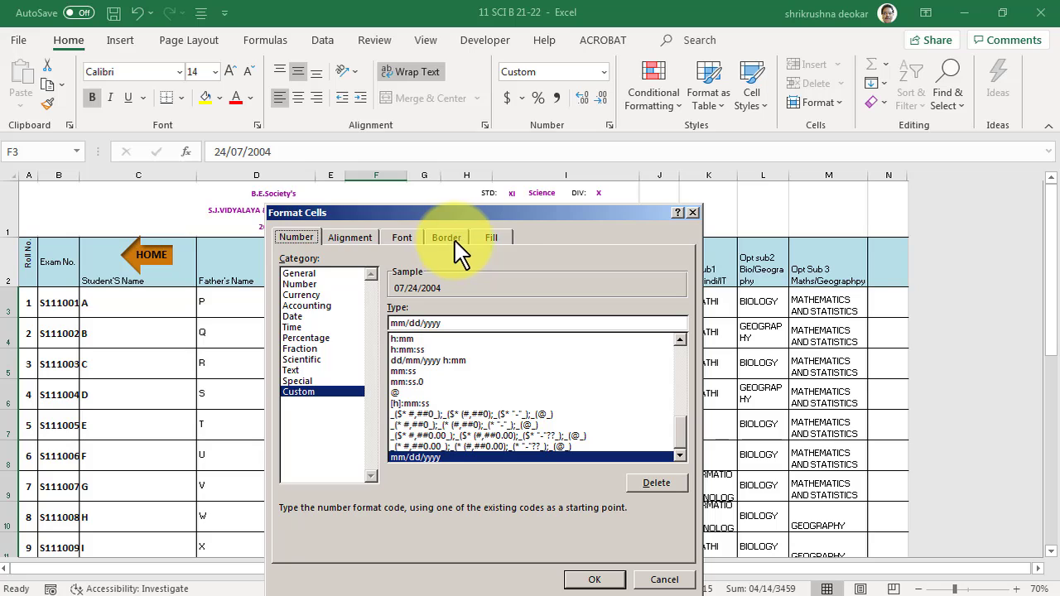
pyautogui.click(303, 294)
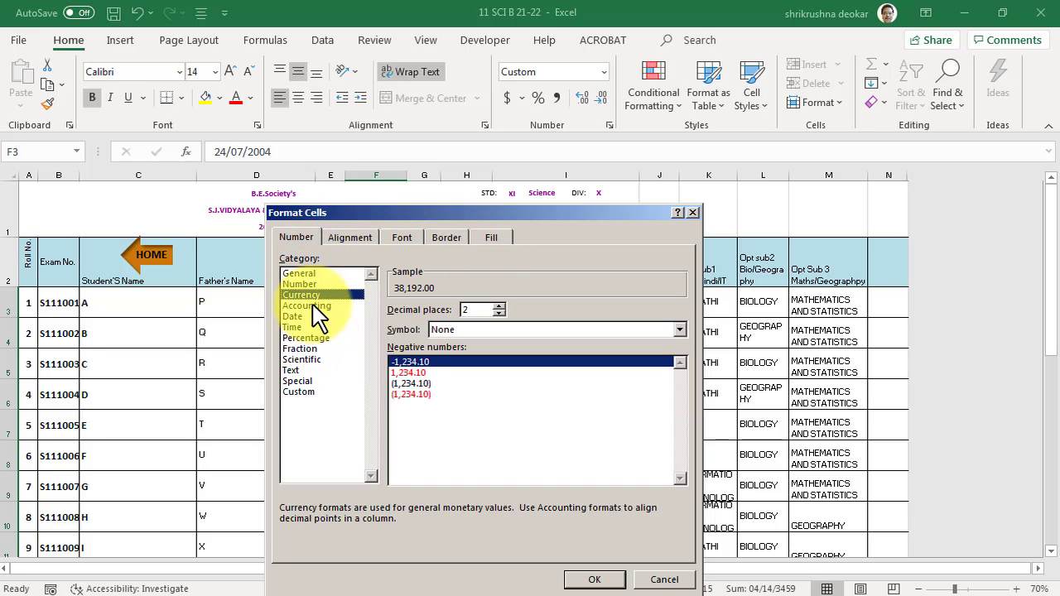
pyautogui.click(296, 318)
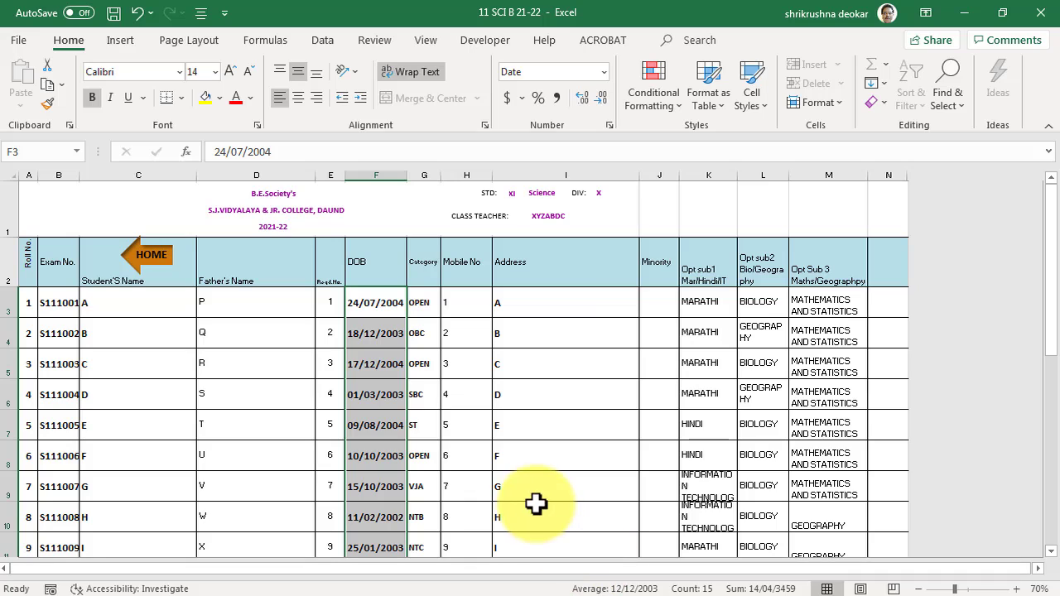
# Apply the custom number format mm/dd/yyyy to the dates of birth in F3:F17 and check cells F4 and F3.
pyautogui.rightClick(388, 336)
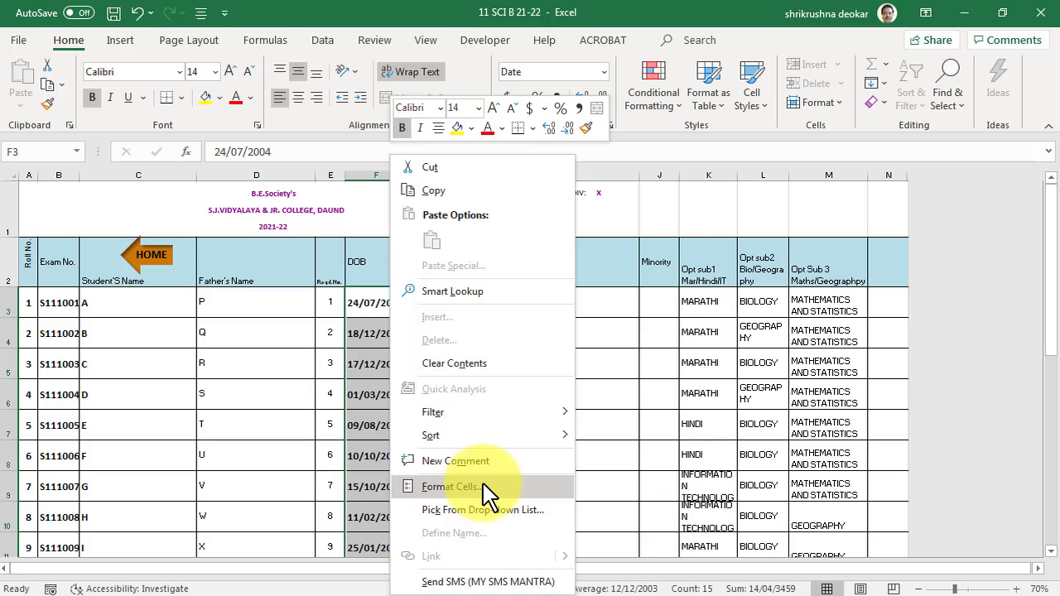
pyautogui.click(452, 487)
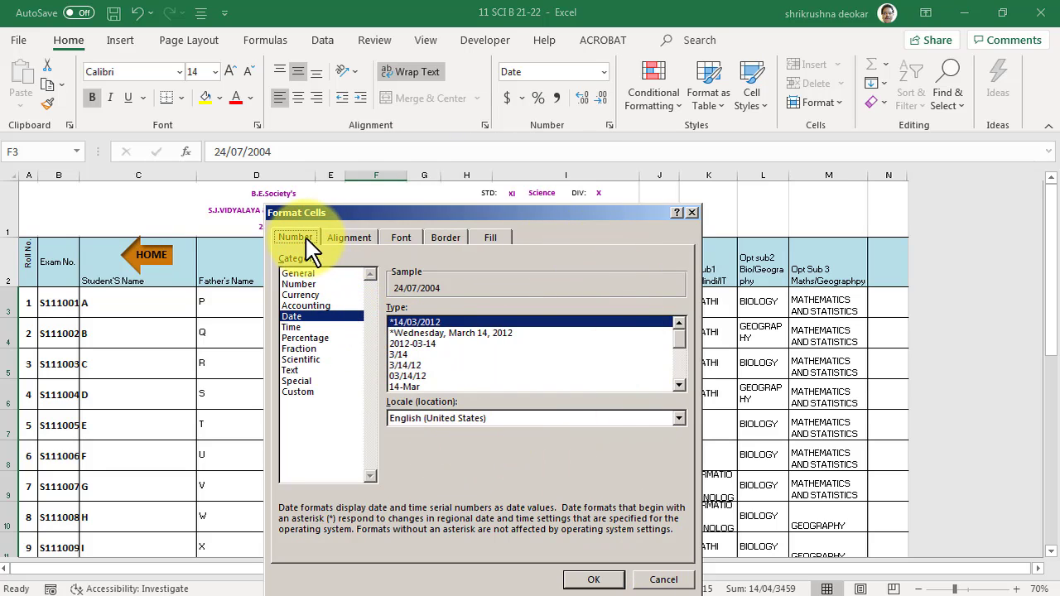
pyautogui.click(311, 396)
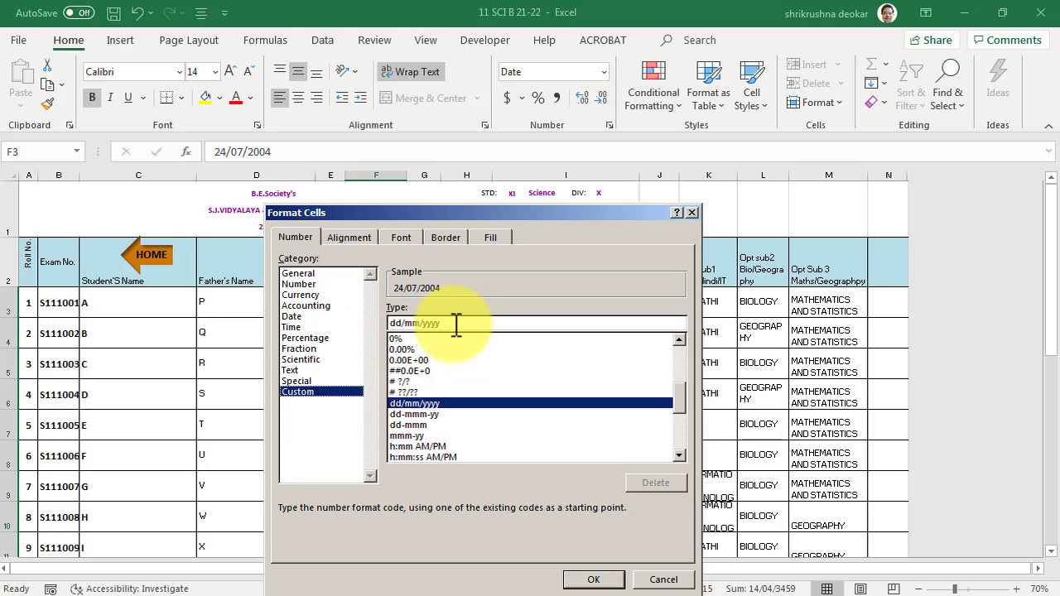
pyautogui.moveTo(445, 325); pyautogui.dragTo(356, 332)
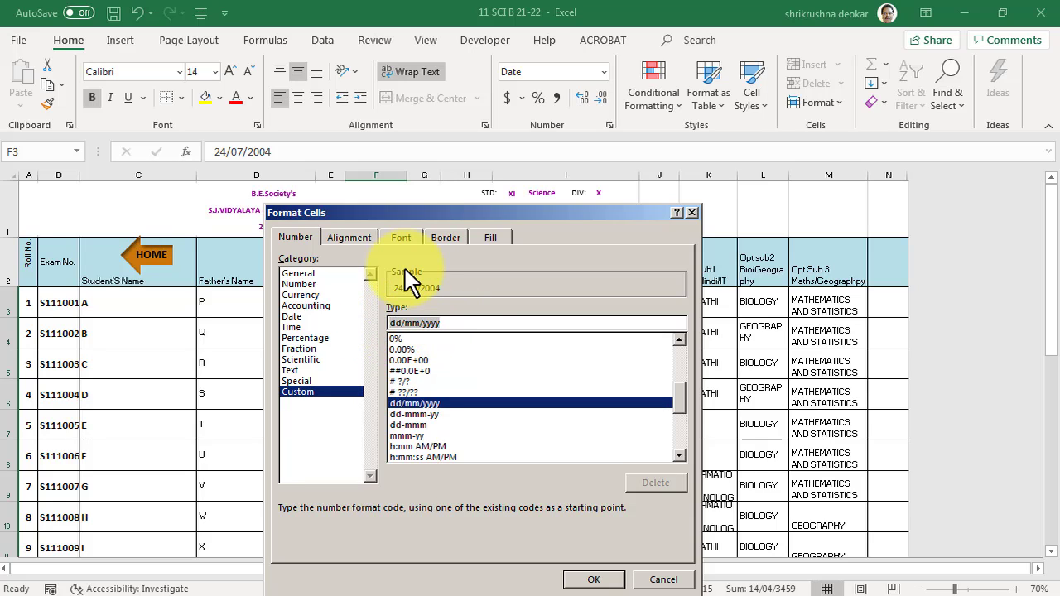
pyautogui.write('mm/dd')
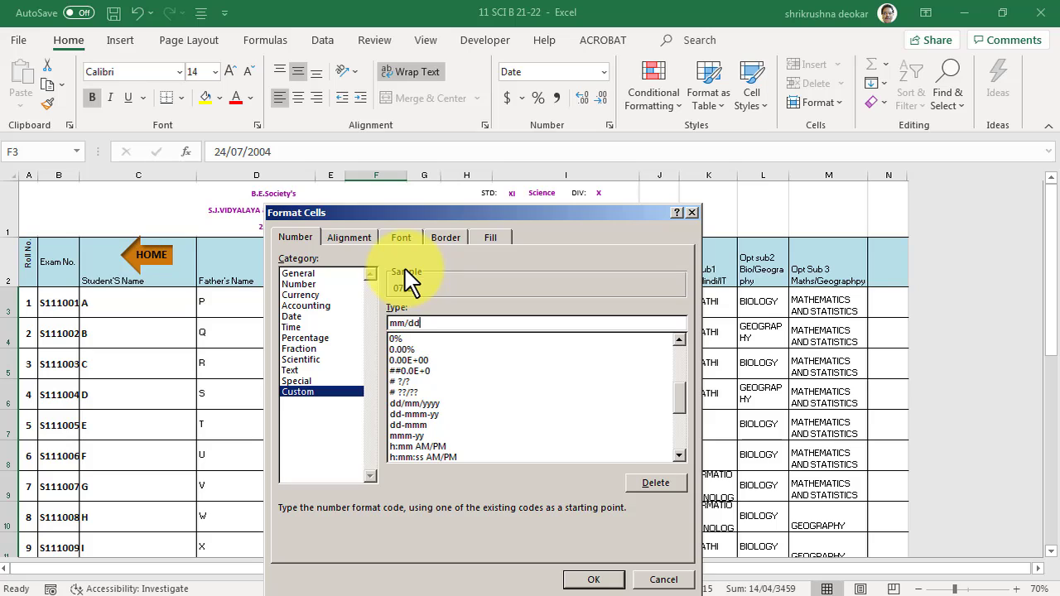
pyautogui.write('/yyyy')
pyautogui.click(595, 580)
pyautogui.click(367, 327)
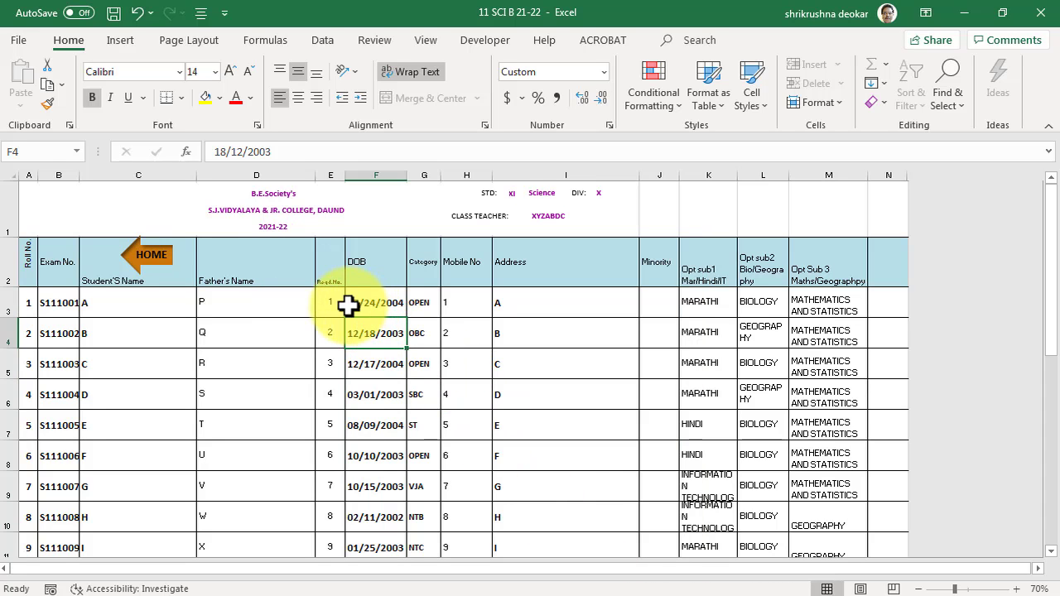
pyautogui.keyDown('ctrl'); pyautogui.scroll(3, 373, 355); pyautogui.keyUp('ctrl')
pyautogui.scroll(2, 397, 355)
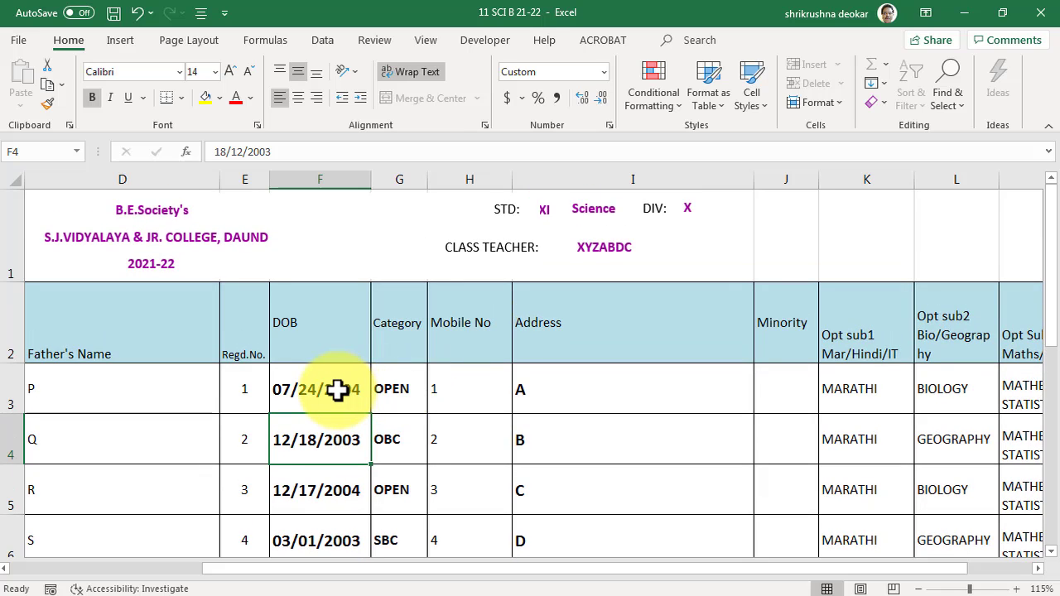
pyautogui.click(337, 391)
# Apply the custom number format dd/mm/yyyy to all students' dates of birth in column F, starting at F3, and check the dates.
pyautogui.keyDown('ctrl'); pyautogui.scroll(-2, 338, 390); pyautogui.keyUp('ctrl')
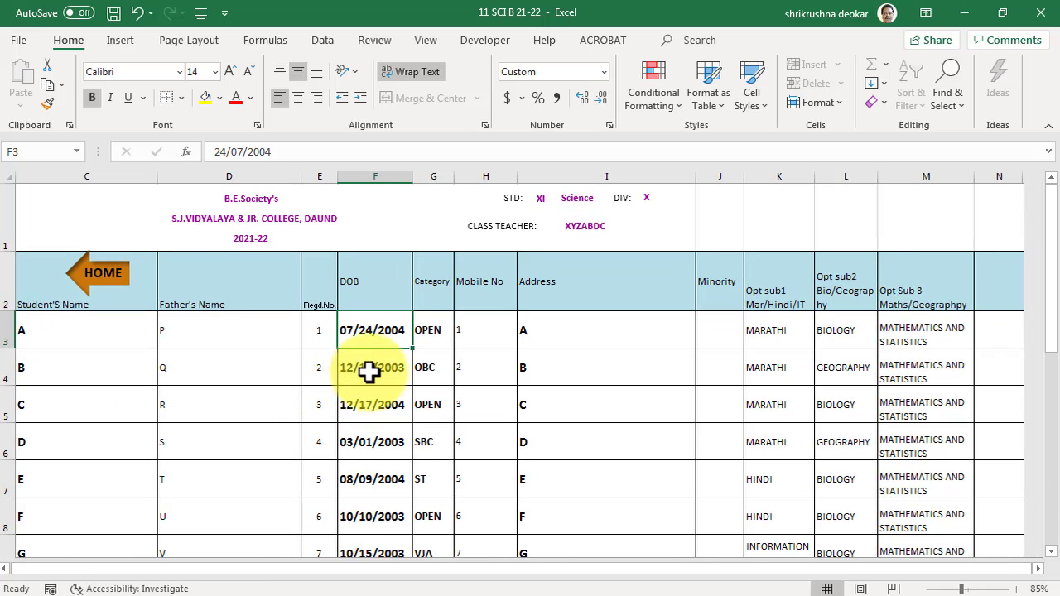
pyautogui.hotkey('shift', 'Down')
pyautogui.hotkey('shift', 'Down')
pyautogui.hotkey('shift', 'Down')
pyautogui.hotkey('shift', 'Down')
pyautogui.hotkey('shift', 'Down')
pyautogui.hotkey('shift', 'Down')
pyautogui.hotkey('shift', 'Down')
pyautogui.hotkey('shift', 'Down')
pyautogui.hotkey('shift', 'Down')
pyautogui.hotkey('shift', 'Down')
pyautogui.hotkey('shift', 'Down')
pyautogui.hotkey('shift', 'Down')
pyautogui.hotkey('shift', 'Down')
pyautogui.hotkey('shift', 'Down')
pyautogui.hotkey('shift', 'Down')
pyautogui.hotkey('shift', 'Down')
pyautogui.hotkey('shift', 'Down')
pyautogui.hotkey('shift', 'Down')
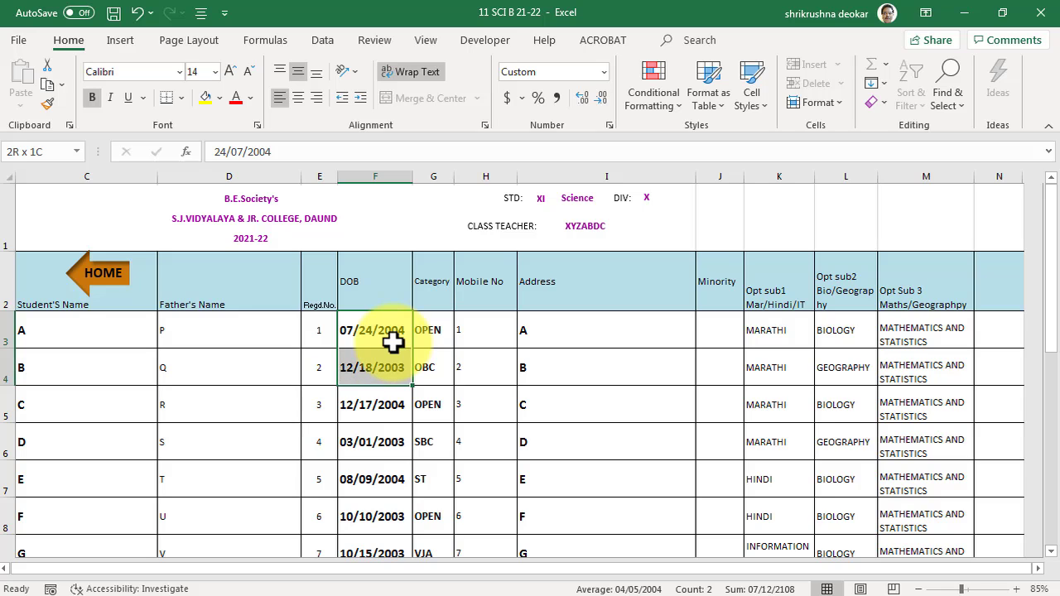
pyautogui.hotkey('shift', 'Up')
pyautogui.hotkey('shift', 'Up')
pyautogui.hotkey('shift', 'Up')
pyautogui.hotkey('shift', 'Up')
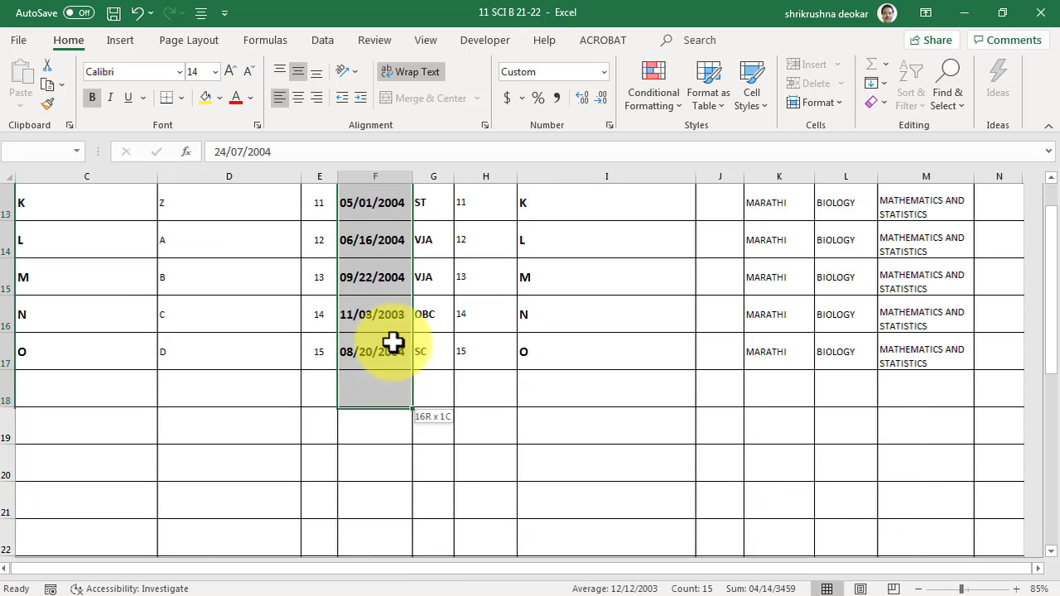
pyautogui.scroll(1, 393, 342)
pyautogui.scroll(4, 393, 343)
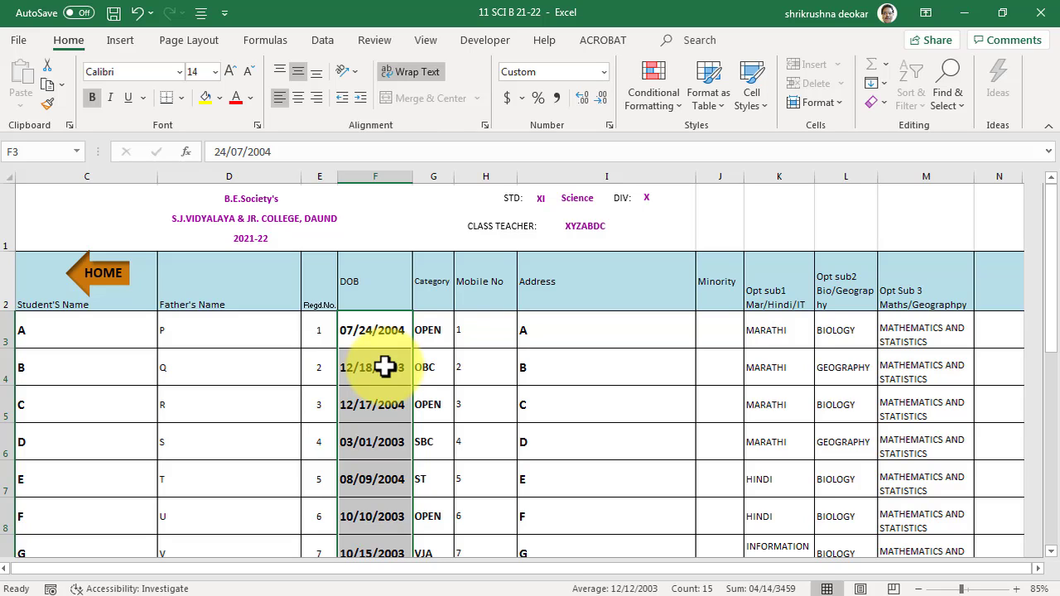
pyautogui.rightClick(385, 367)
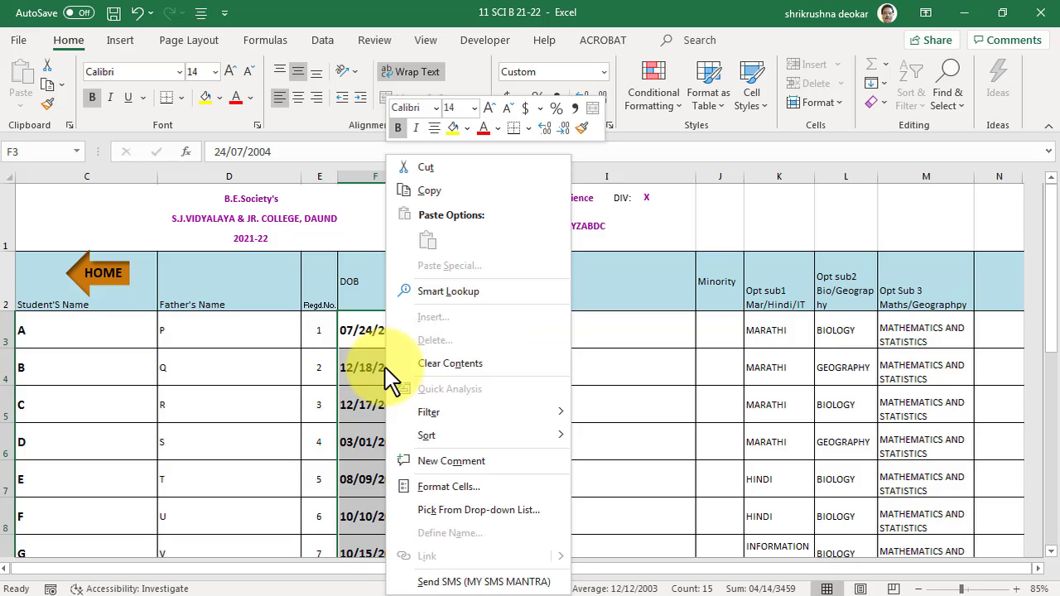
pyautogui.click(448, 487)
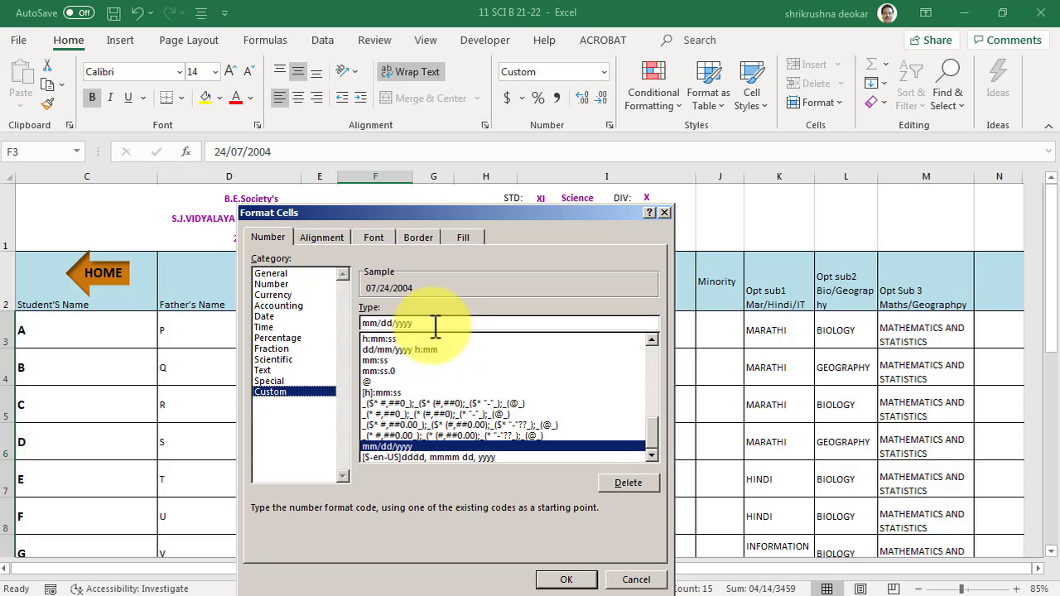
pyautogui.moveTo(435, 323); pyautogui.dragTo(343, 332)
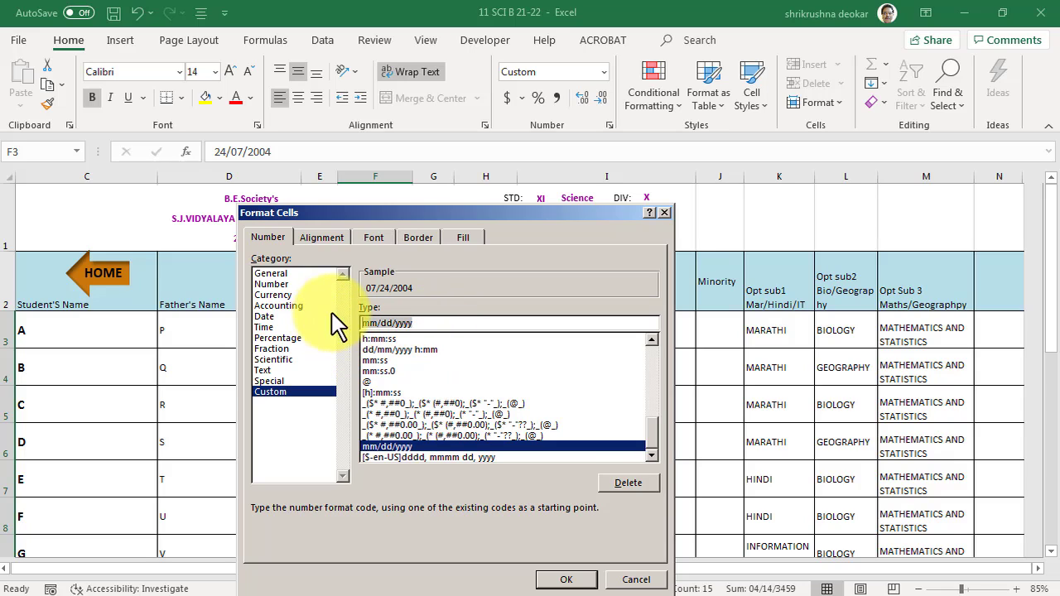
pyautogui.write('dd')
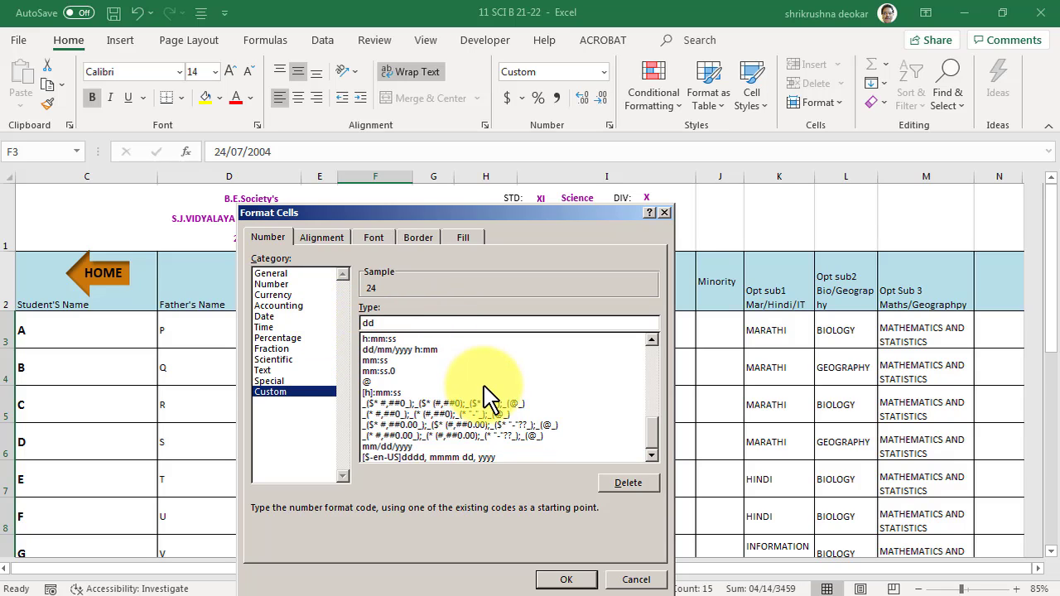
pyautogui.write('/mm/yyyy')
pyautogui.press('BackSpace')
pyautogui.press('BackSpace')
pyautogui.write('yy')
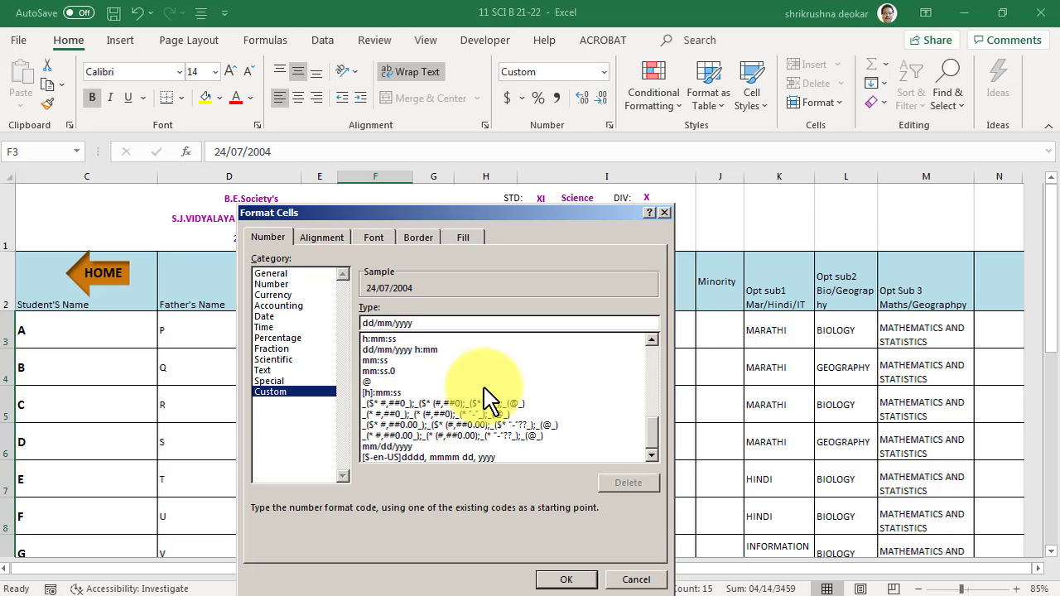
pyautogui.click(567, 580)
pyautogui.click(550, 497)
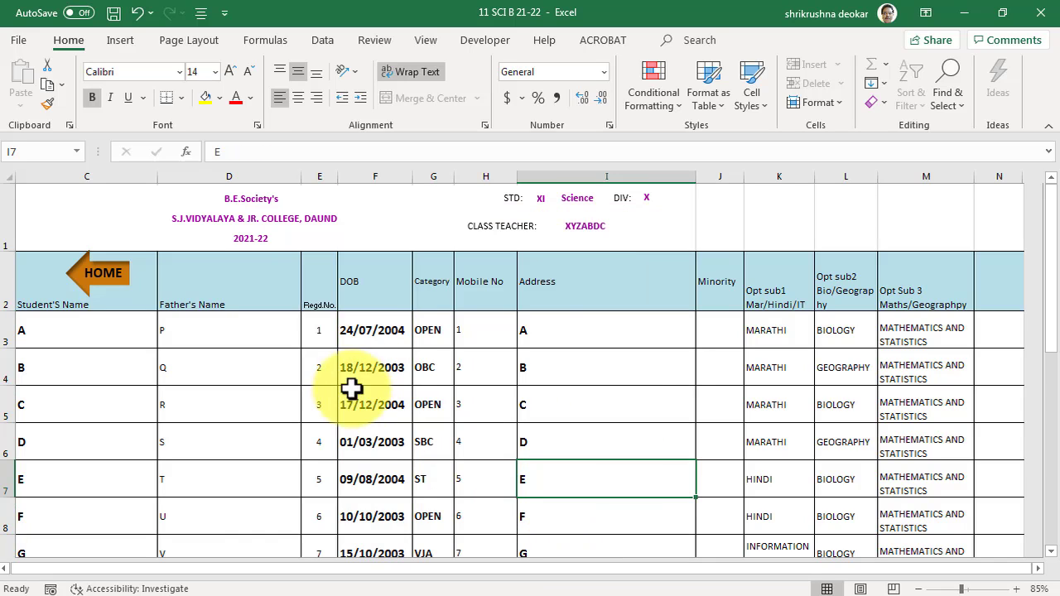
pyautogui.click(368, 338)
pyautogui.scroll(-1, 381, 367)
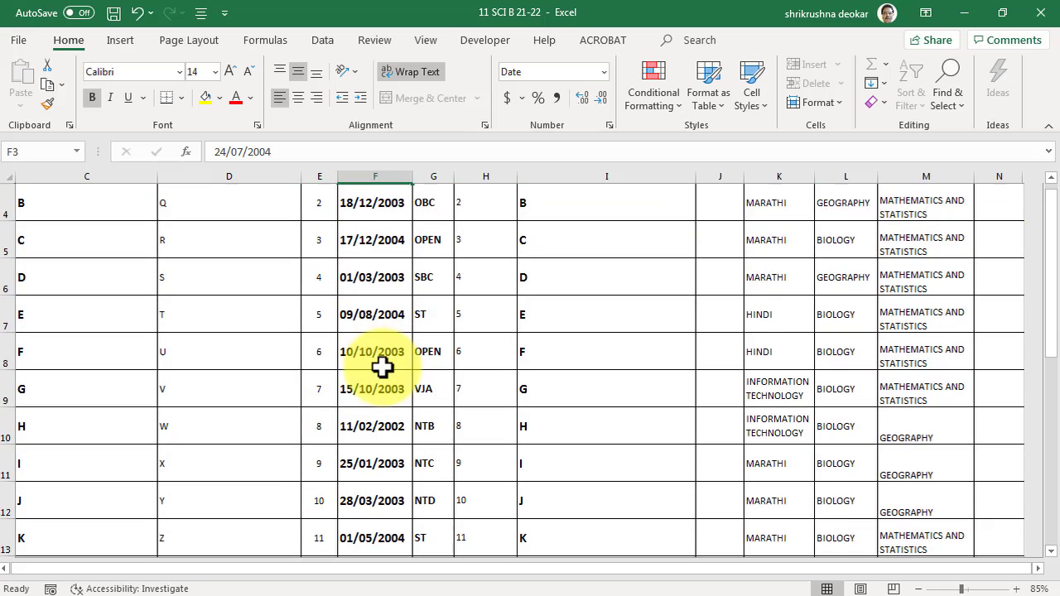
pyautogui.scroll(1, 381, 367)
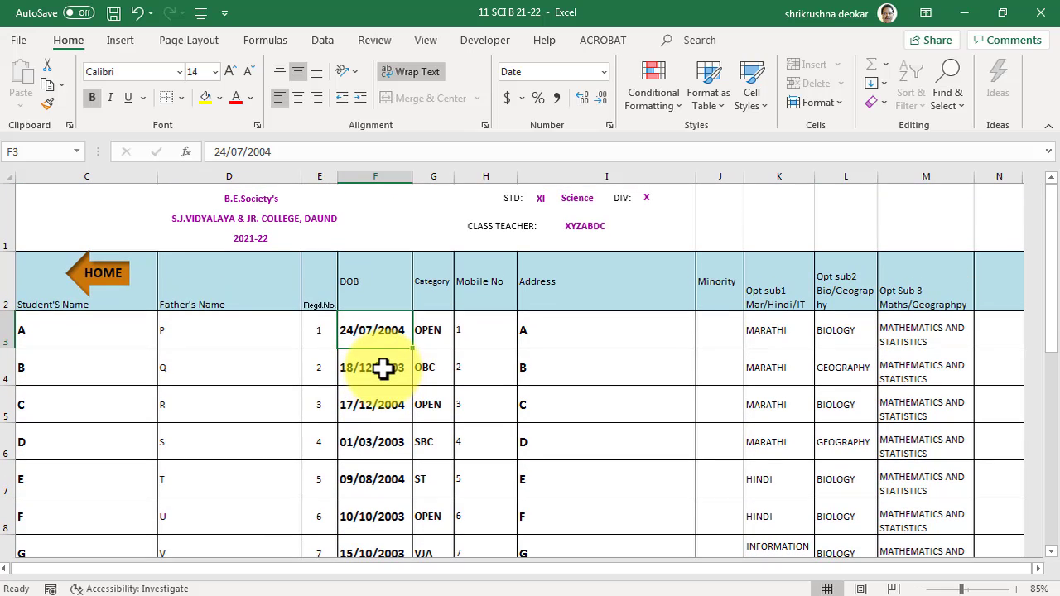
pyautogui.scroll(-1, 383, 368)
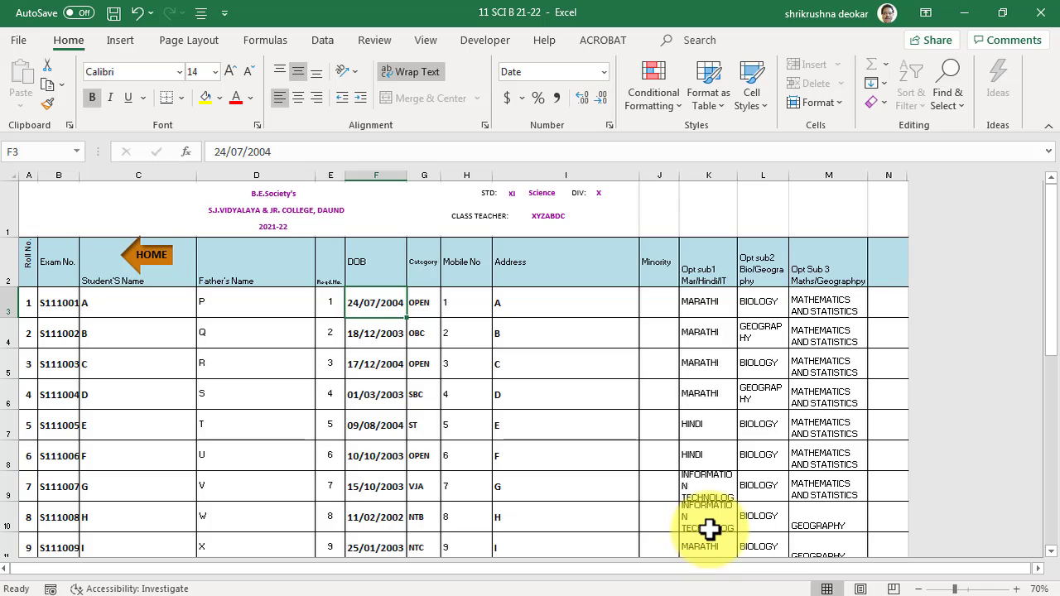
pyautogui.keyDown('ctrl'); pyautogui.scroll(1, 714, 524); pyautogui.keyUp('ctrl')
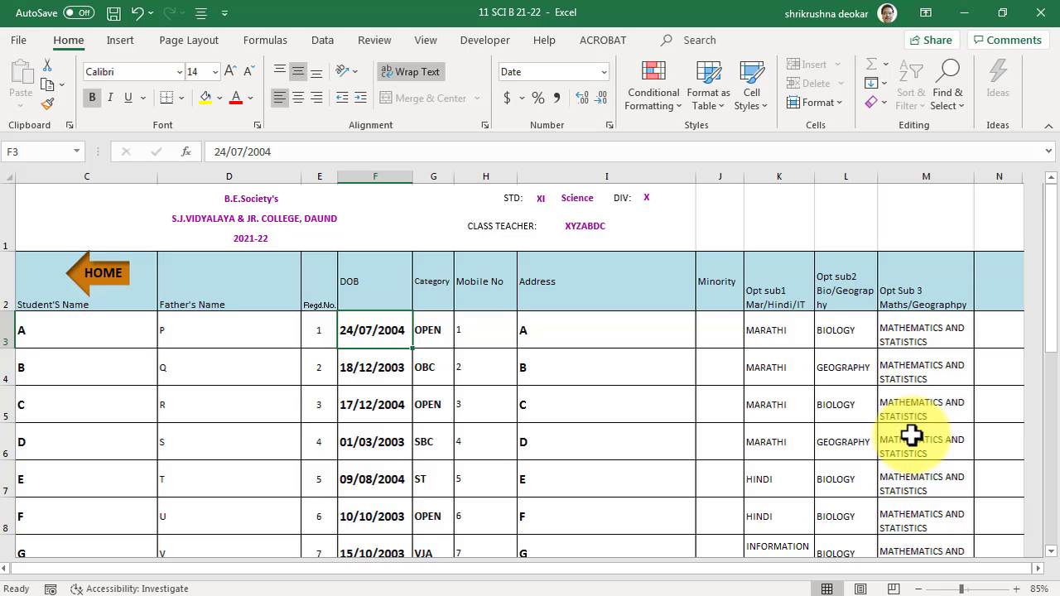
pyautogui.keyDown('ctrl'); pyautogui.scroll(1, 819, 431); pyautogui.keyUp('ctrl')
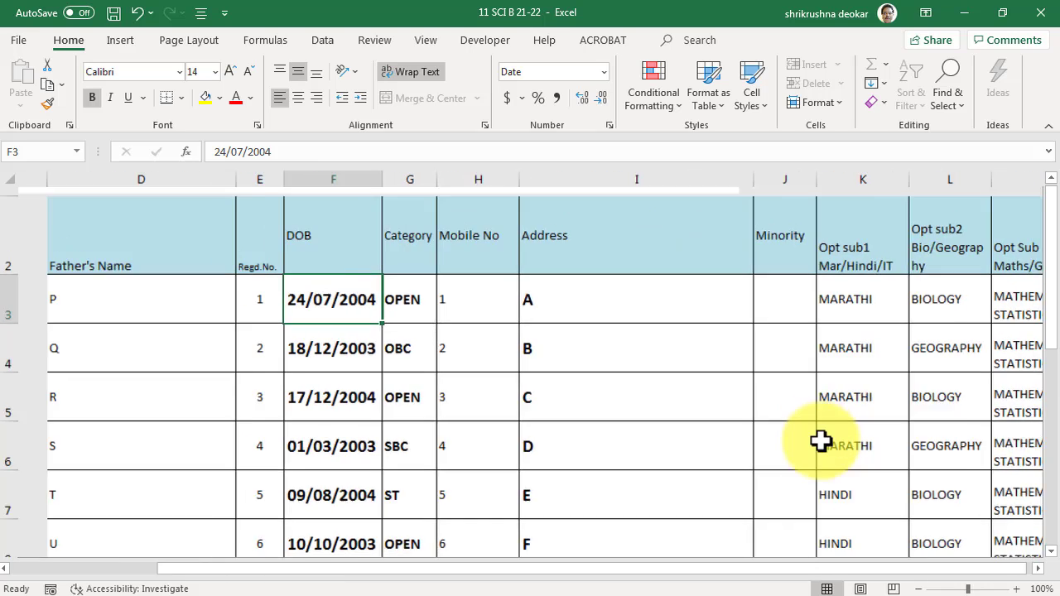
pyautogui.keyDown('ctrl'); pyautogui.scroll(-1, 820, 442); pyautogui.keyUp('ctrl')
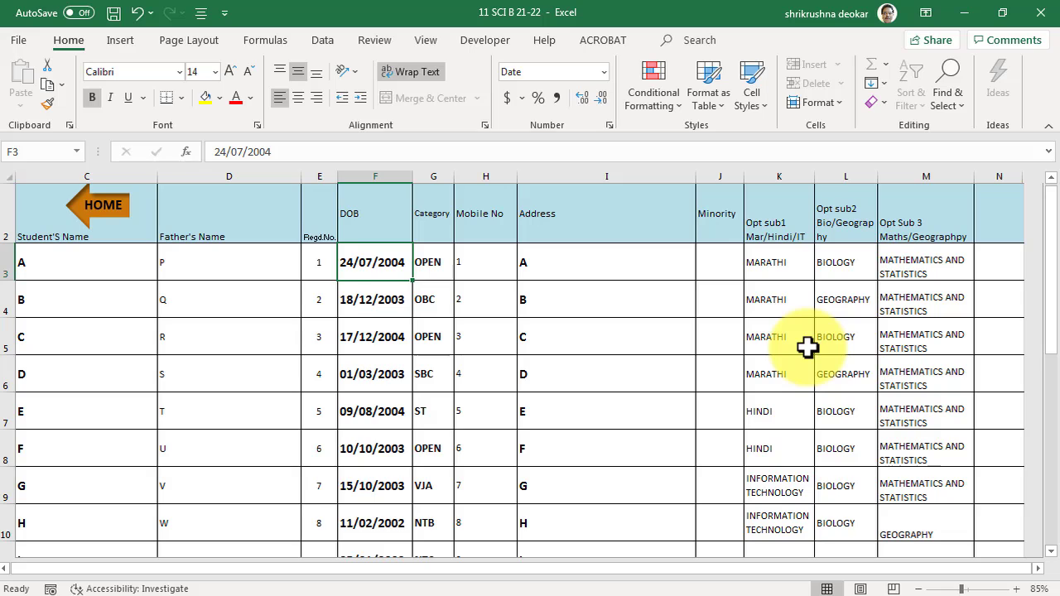
# Examine how the first optional subject is written out for each student in column K, from K3 down to K10.
pyautogui.click(787, 272)
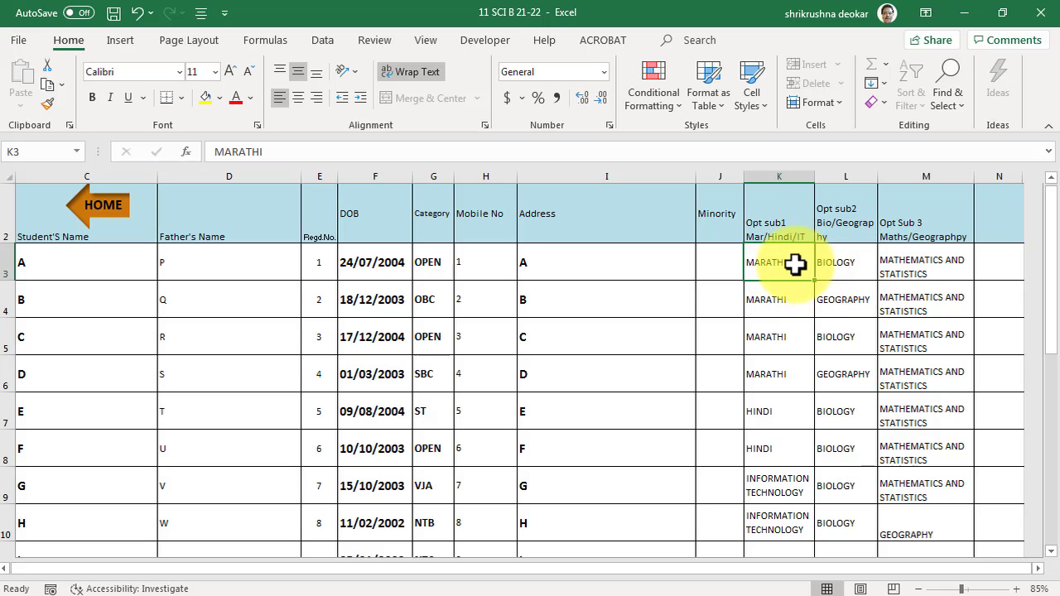
pyautogui.keyDown('ctrl'); pyautogui.scroll(1, 882, 312); pyautogui.keyUp('ctrl')
pyautogui.scroll(2, 883, 313)
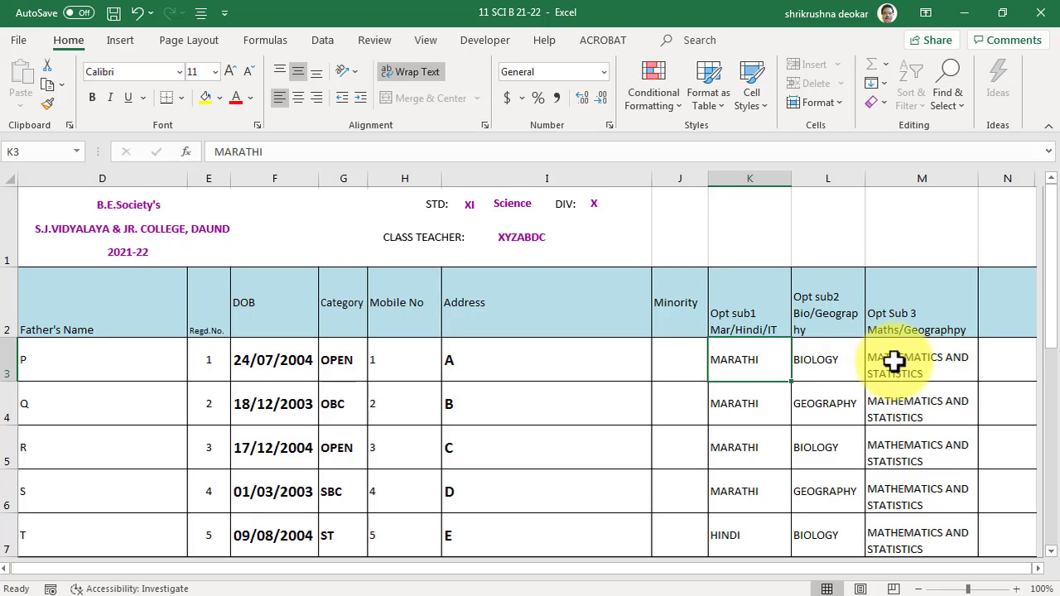
pyautogui.scroll(-2, 861, 383)
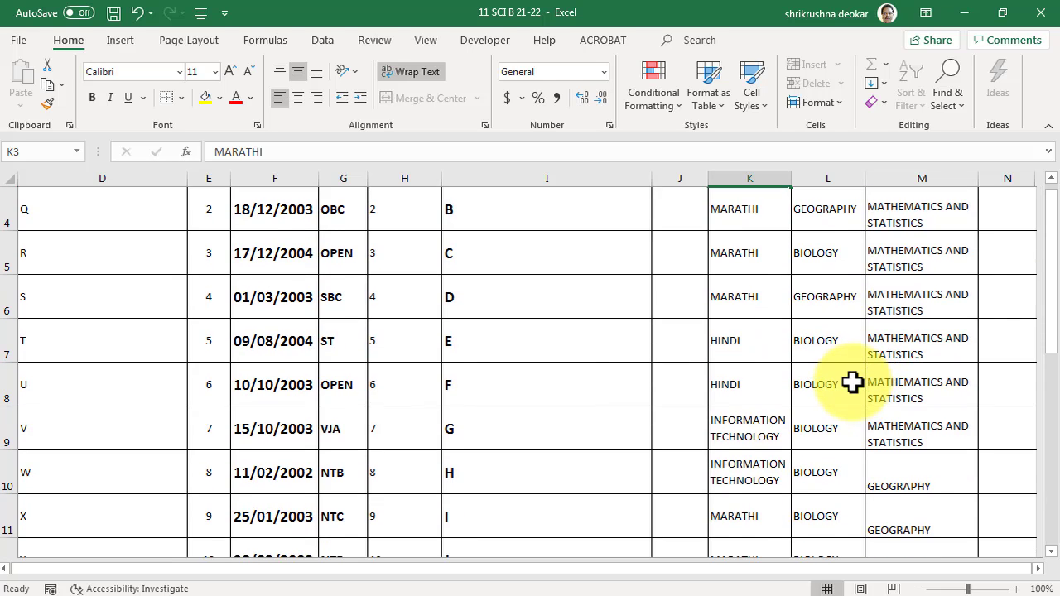
pyautogui.keyDown('ctrl'); pyautogui.scroll(-1, 852, 383); pyautogui.keyUp('ctrl')
pyautogui.scroll(2, 852, 383)
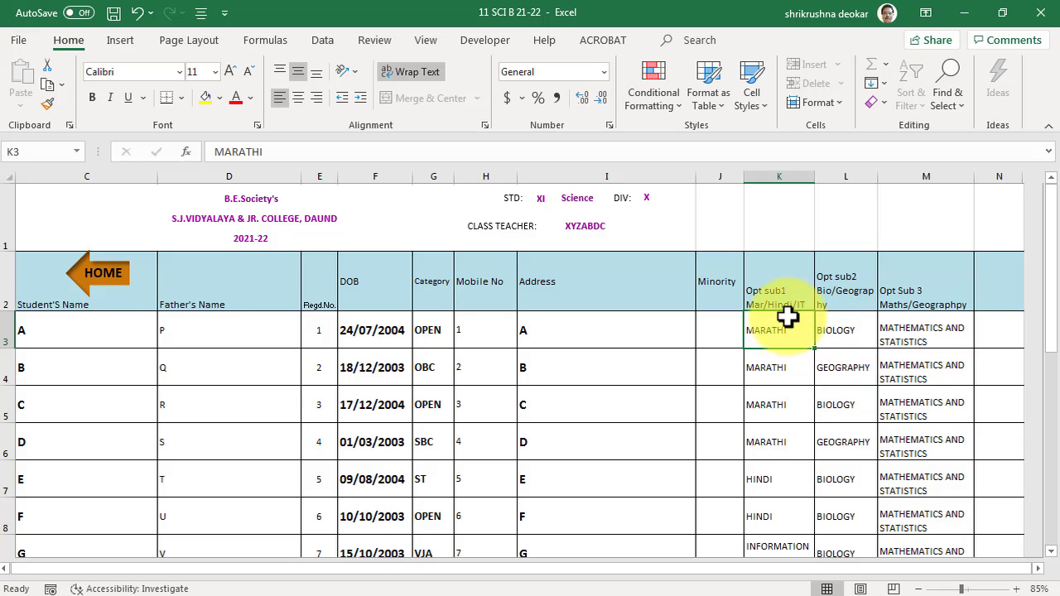
pyautogui.click(783, 292)
pyautogui.click(783, 329)
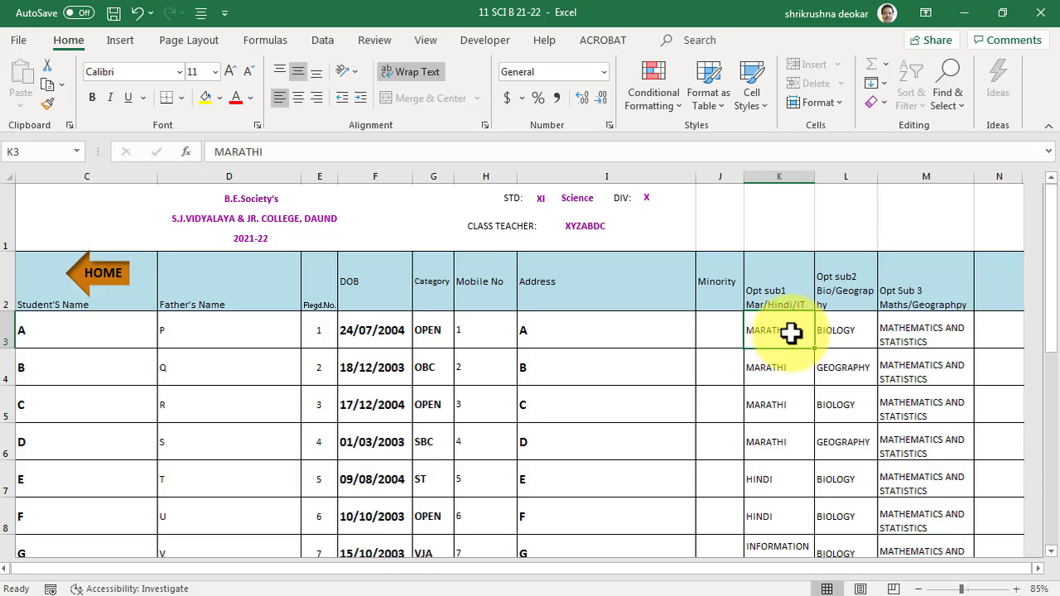
pyautogui.keyDown('ctrl'); pyautogui.scroll(1, 791, 332); pyautogui.keyUp('ctrl')
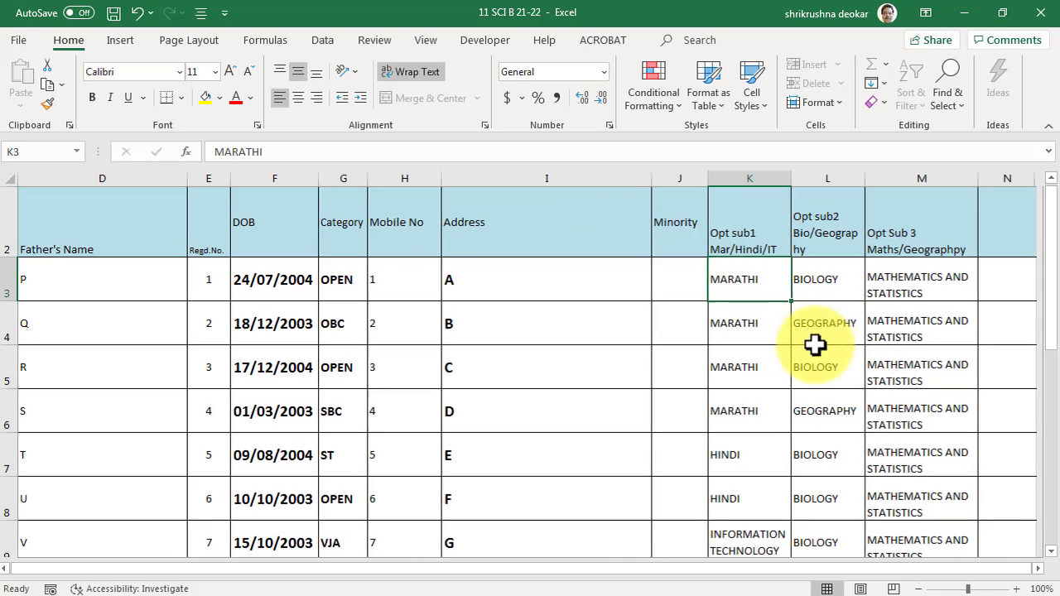
pyautogui.click(753, 330)
pyautogui.click(750, 373)
pyautogui.click(739, 415)
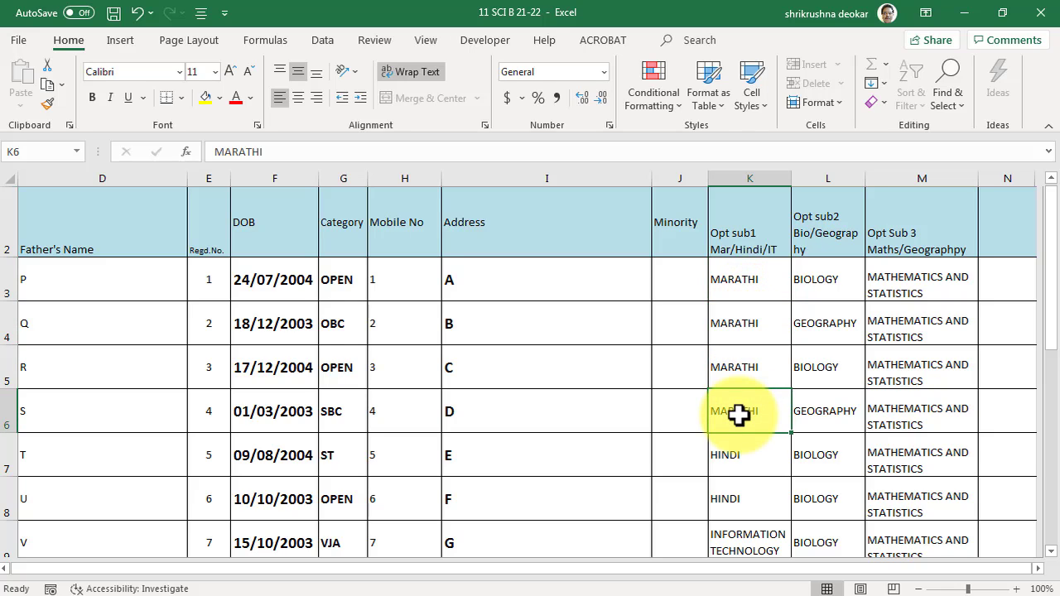
pyautogui.click(722, 460)
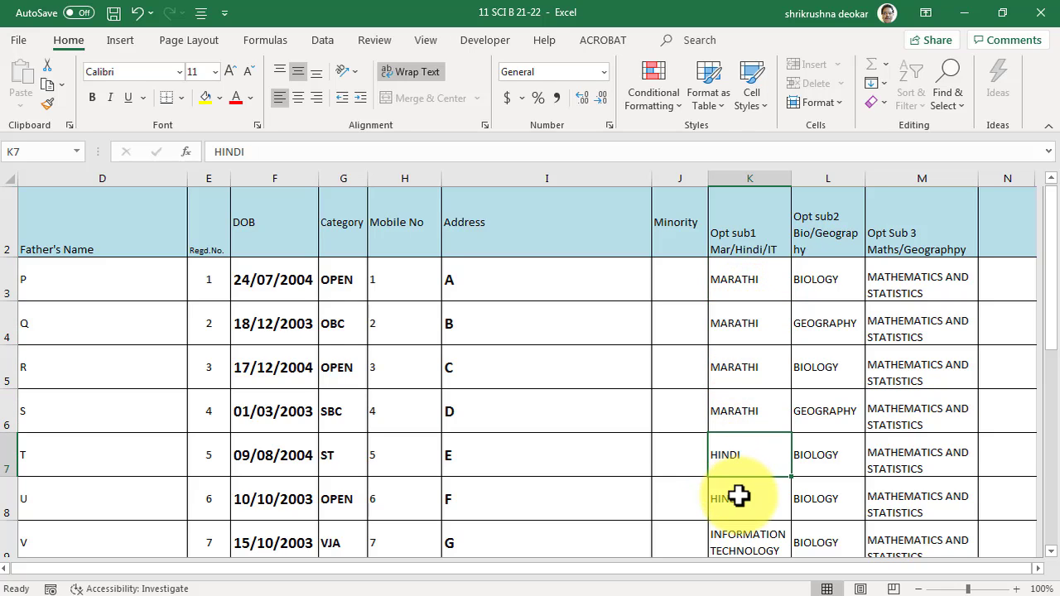
pyautogui.click(740, 497)
pyautogui.scroll(-2, 740, 497)
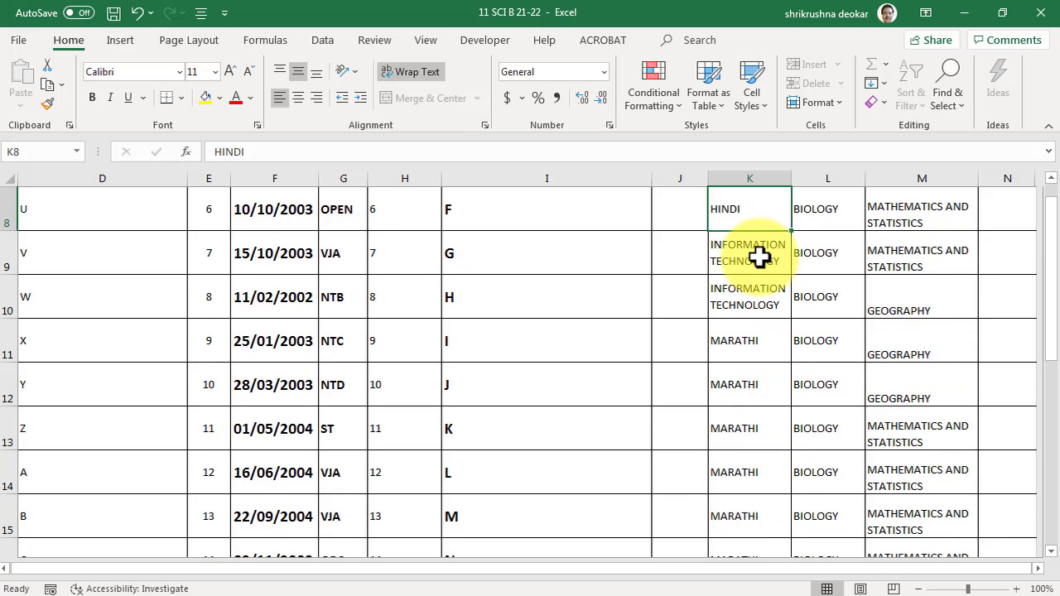
pyautogui.click(724, 258)
pyautogui.click(759, 296)
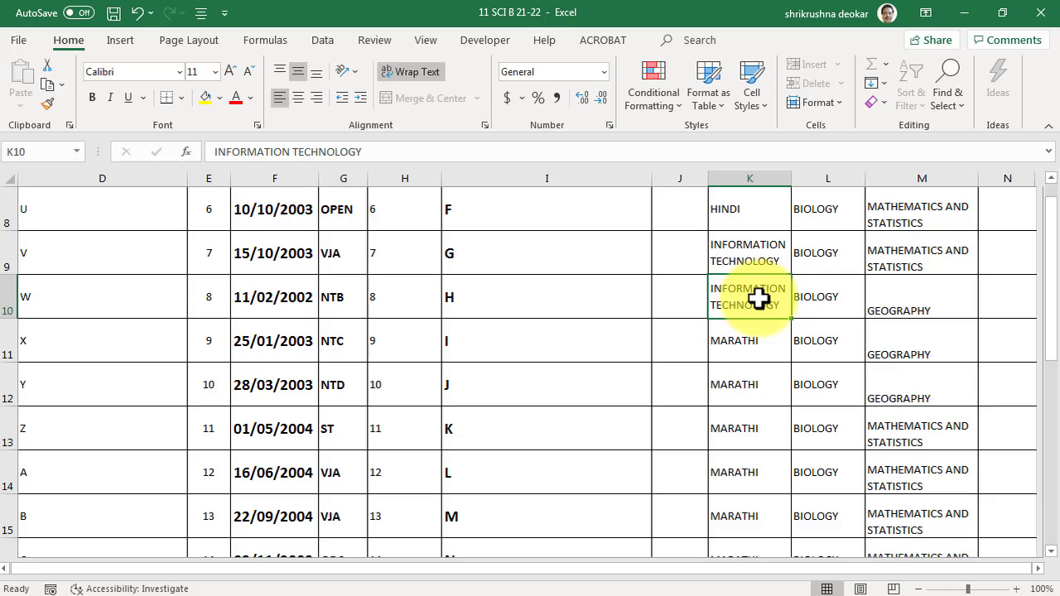
pyautogui.scroll(1, 758, 300)
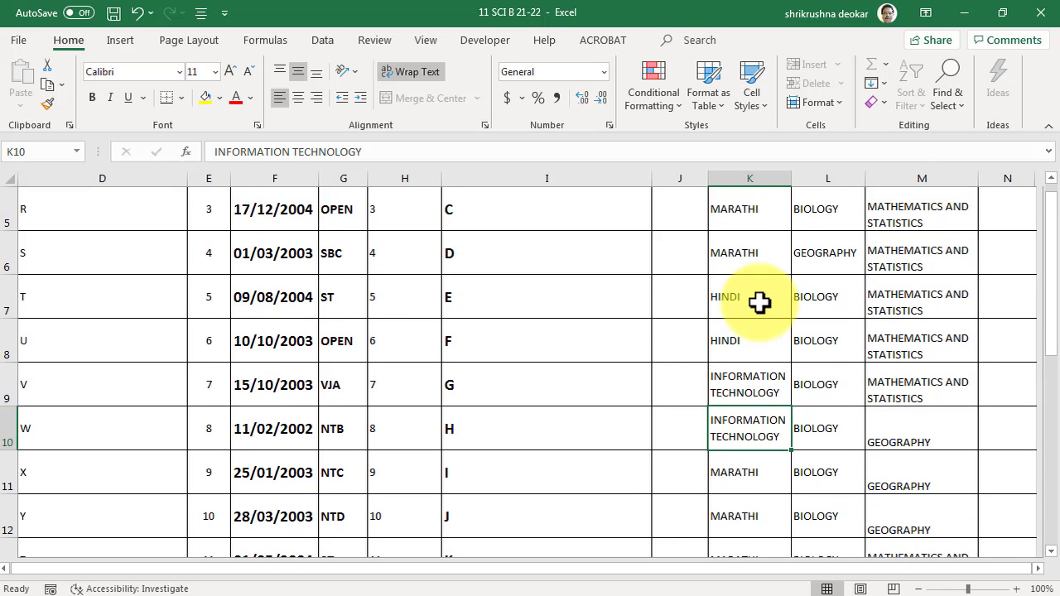
pyautogui.scroll(2, 759, 303)
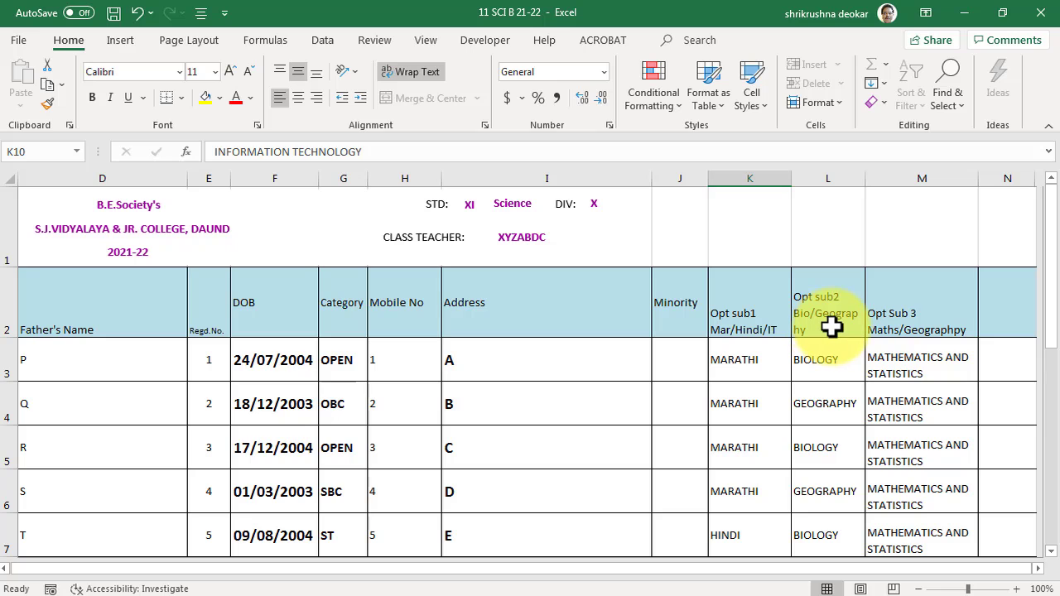
# Examine the second and third optional subject entries in columns L and M of the student list.
pyautogui.scroll(-1, 831, 327)
pyautogui.scroll(1, 833, 331)
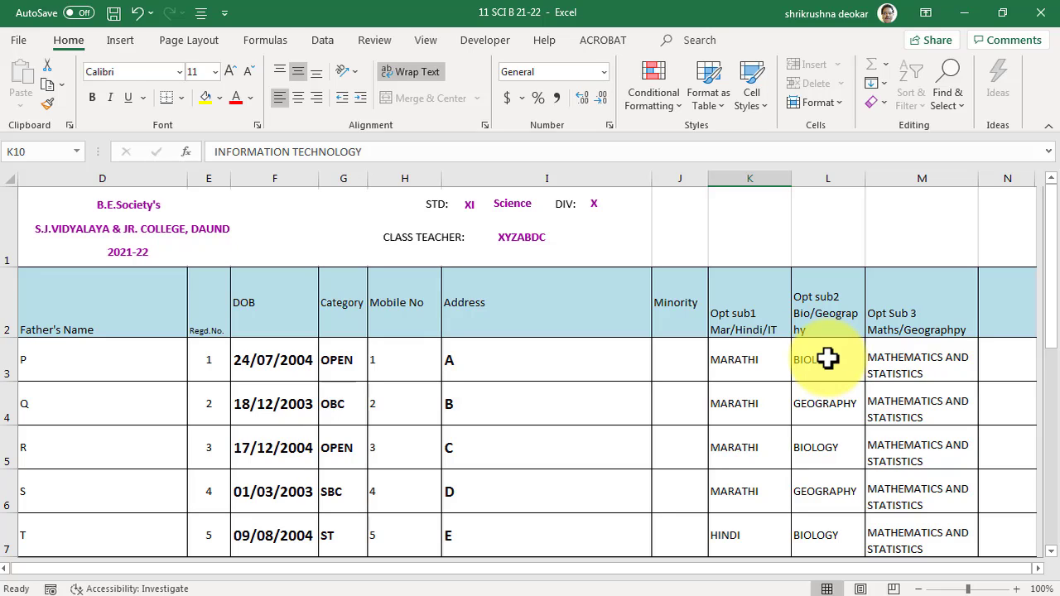
pyautogui.scroll(-1, 828, 357)
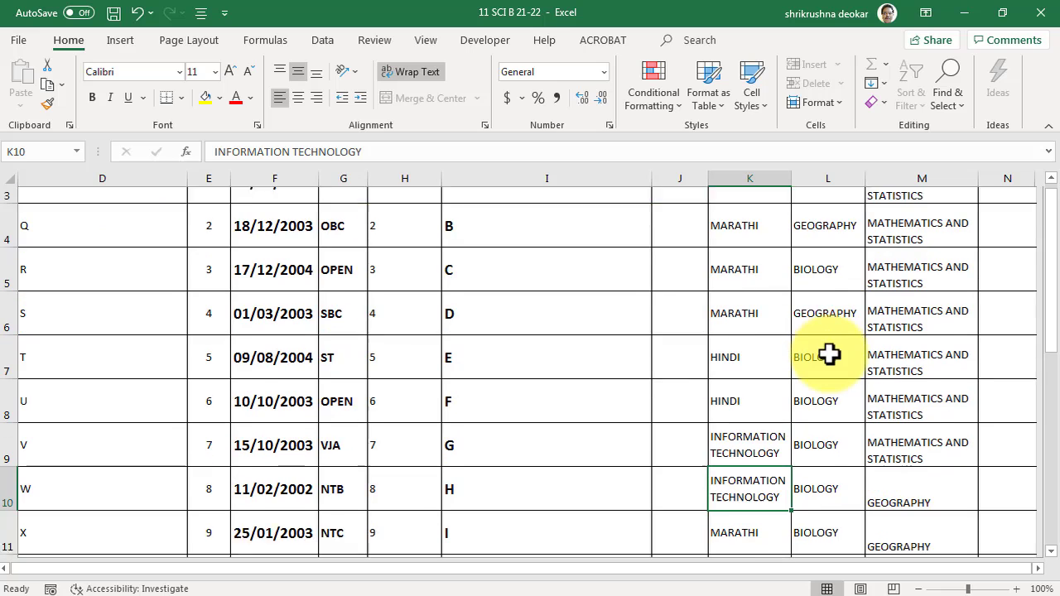
pyautogui.scroll(1, 819, 471)
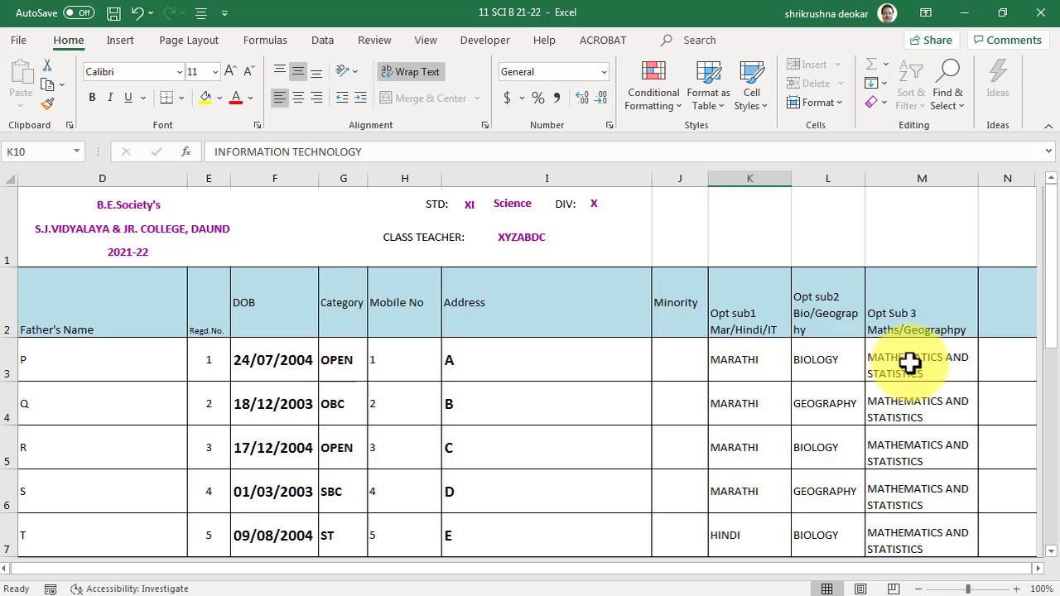
pyautogui.scroll(-1, 910, 363)
pyautogui.scroll(1, 911, 363)
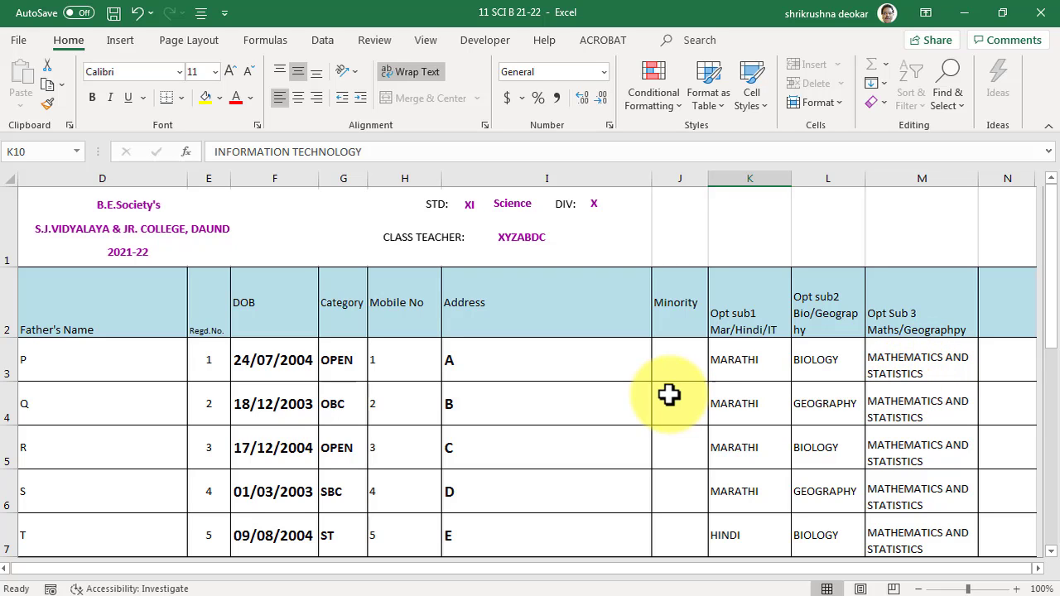
# Examine how the students' category codes are written in the Category column, from G3 down to G12.
pyautogui.click(530, 399)
pyautogui.keyDown('ctrl'); pyautogui.scroll(2, 520, 398); pyautogui.keyUp('ctrl')
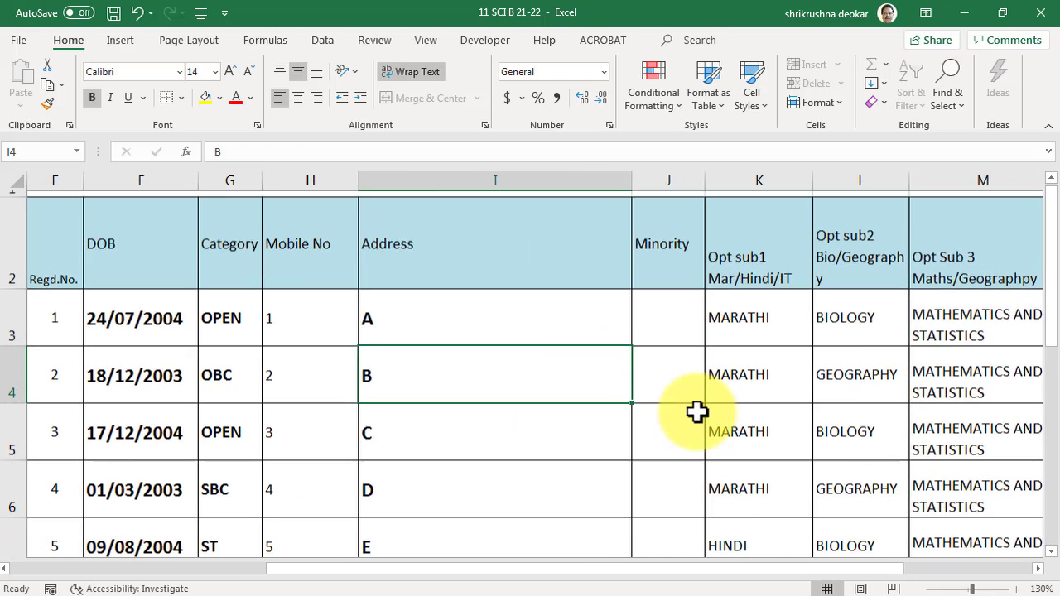
pyautogui.scroll(1, 696, 411)
pyautogui.keyDown('ctrl'); pyautogui.scroll(-3, 721, 417); pyautogui.keyUp('ctrl')
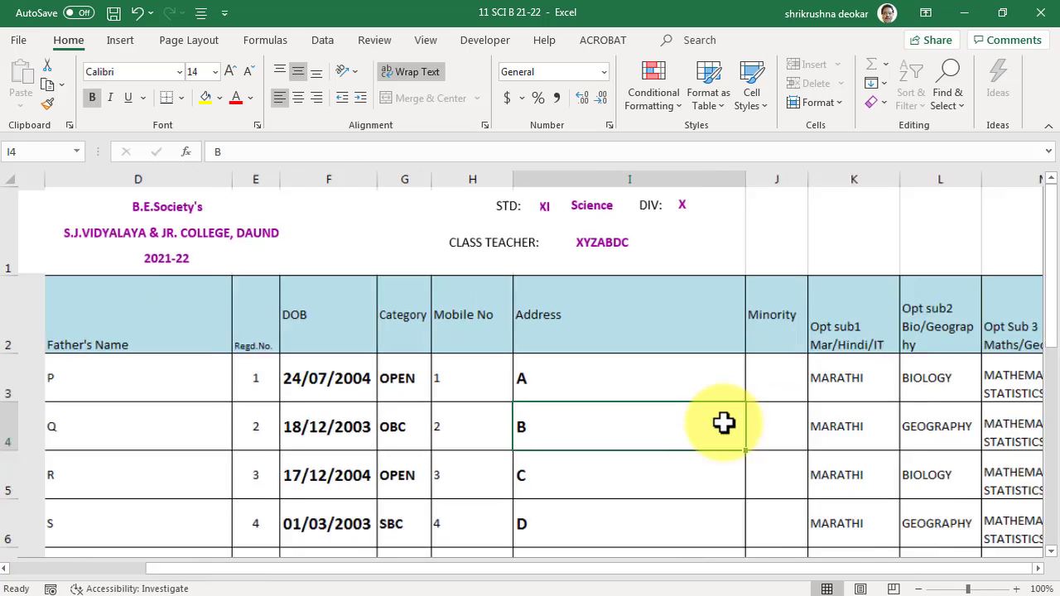
pyautogui.click(356, 358)
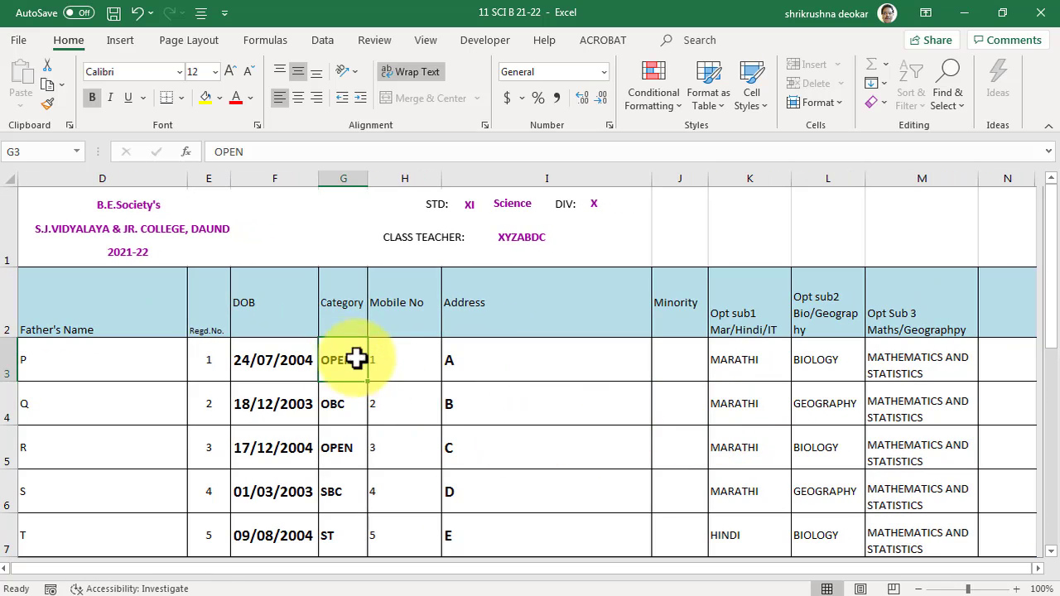
pyautogui.keyDown('ctrl'); pyautogui.scroll(1, 356, 358); pyautogui.keyUp('ctrl')
pyautogui.click(403, 440)
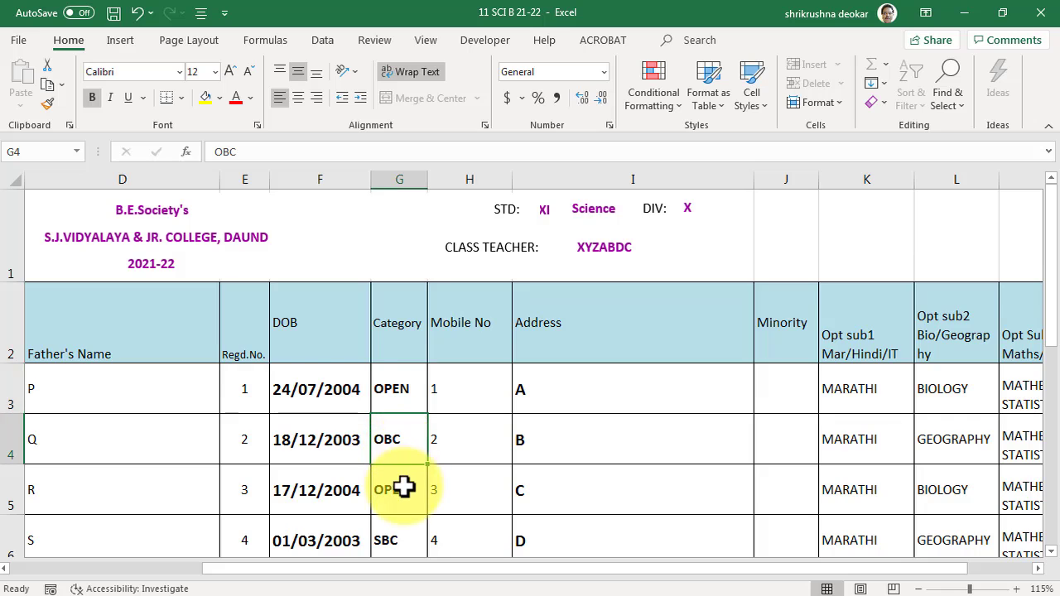
pyautogui.scroll(-1, 403, 488)
pyautogui.click(407, 319)
pyautogui.click(392, 369)
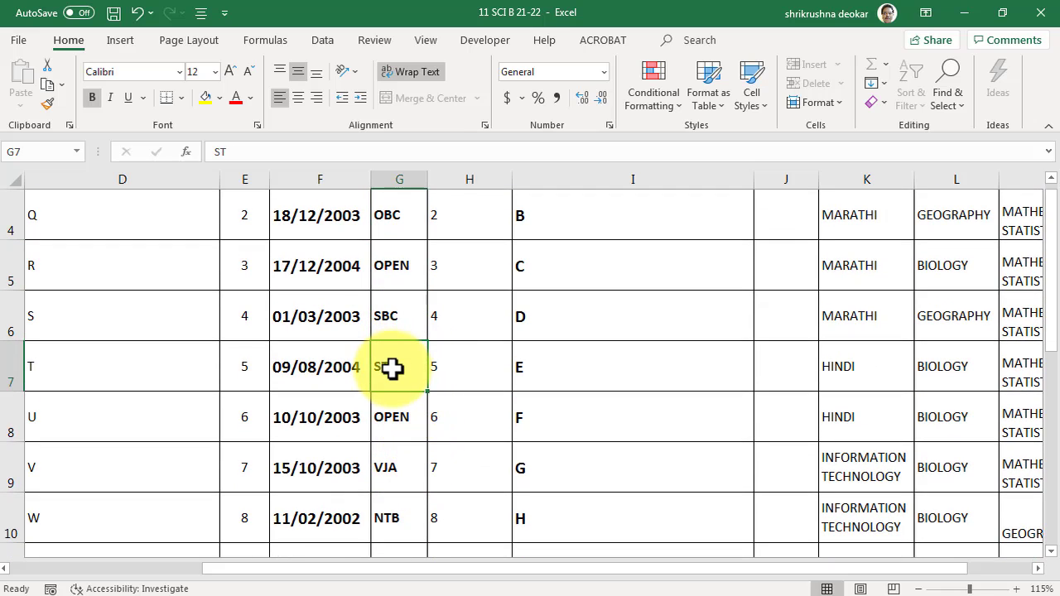
pyautogui.click(407, 468)
pyautogui.scroll(-1, 405, 476)
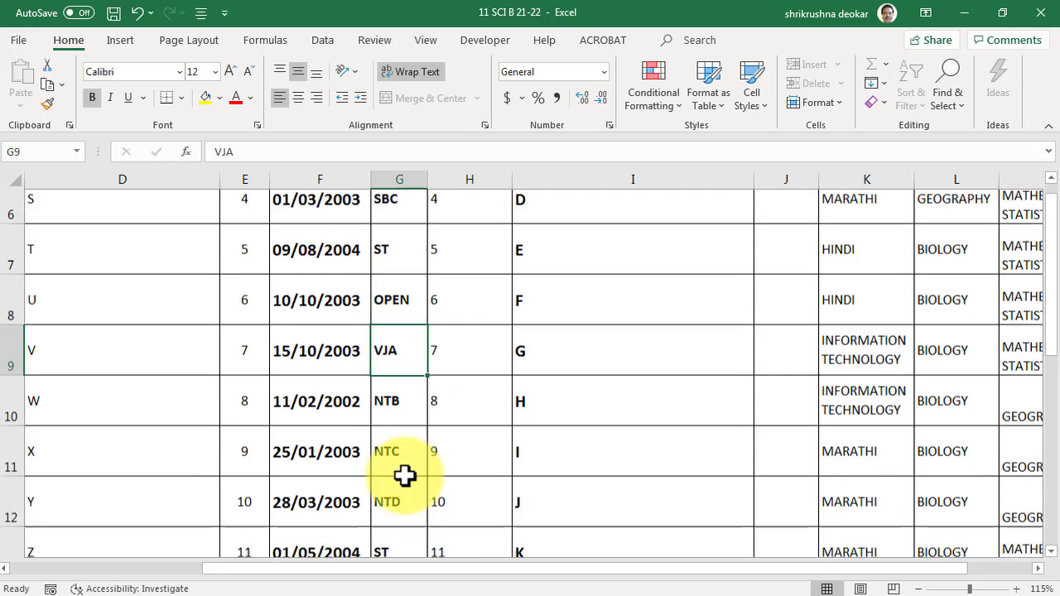
pyautogui.scroll(-1, 406, 464)
pyautogui.click(409, 448)
pyautogui.click(409, 465)
pyautogui.scroll(3, 418, 451)
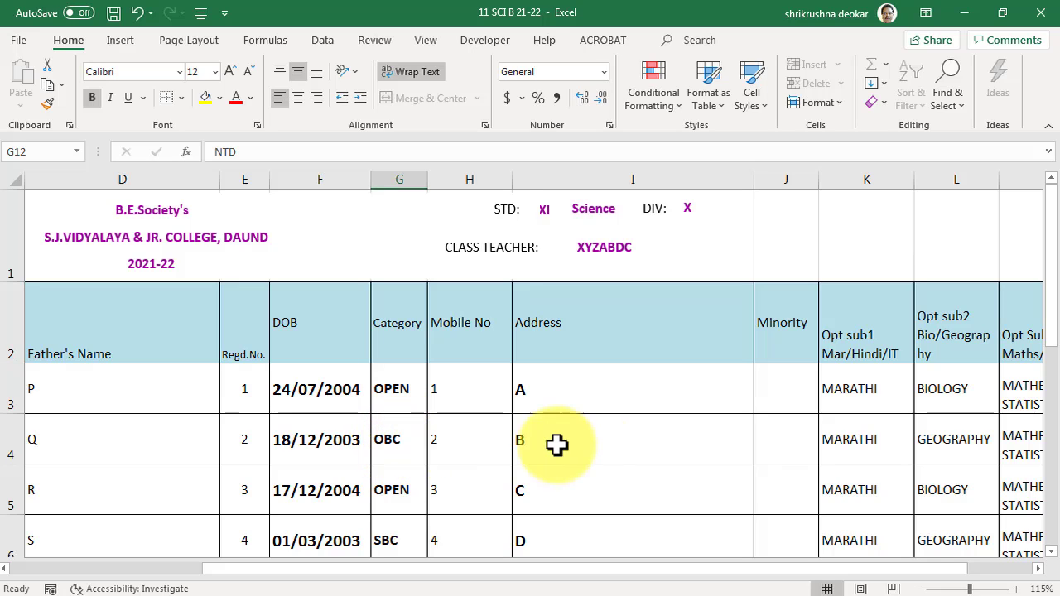
# Enter the second student's category in cell G4 with dots, as O.B.C.
pyautogui.click(405, 444)
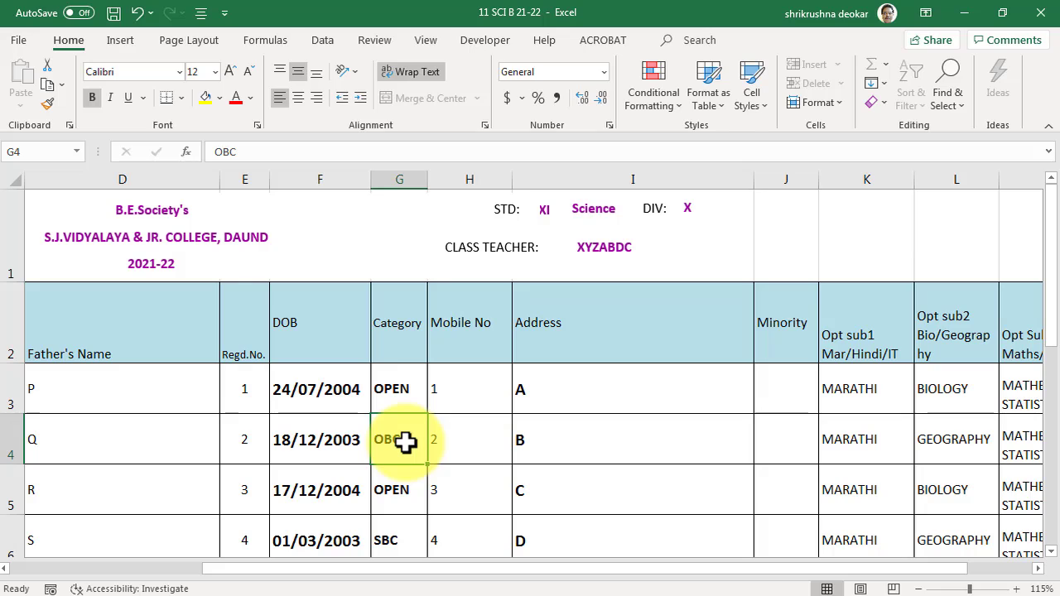
pyautogui.write('o')
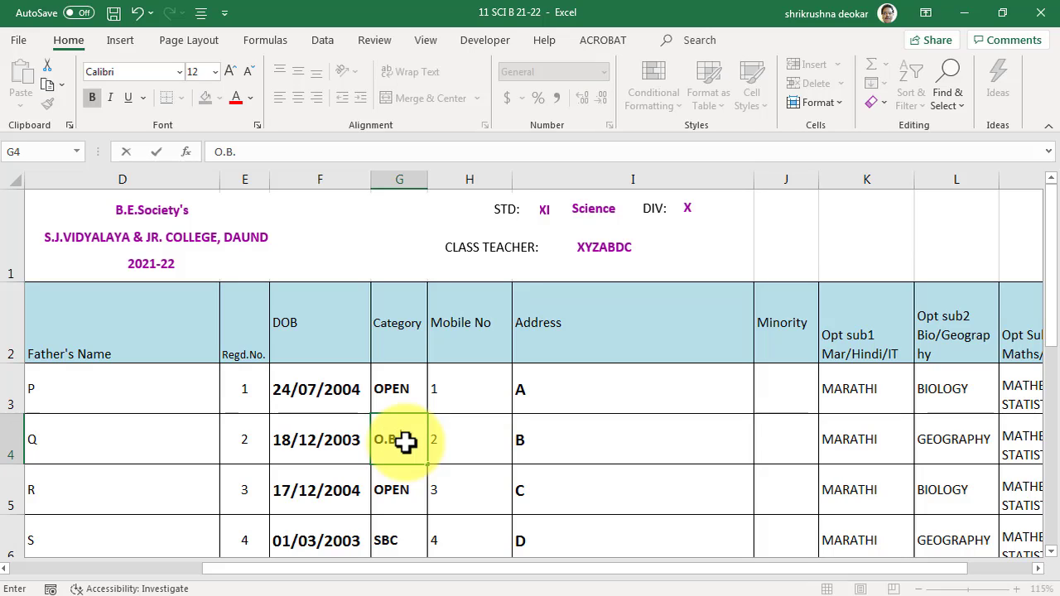
pyautogui.press('BackSpace')
pyautogui.press('Return')
# Re-enter the category in cell G4 without dots, as OBC.
pyautogui.click(409, 441)
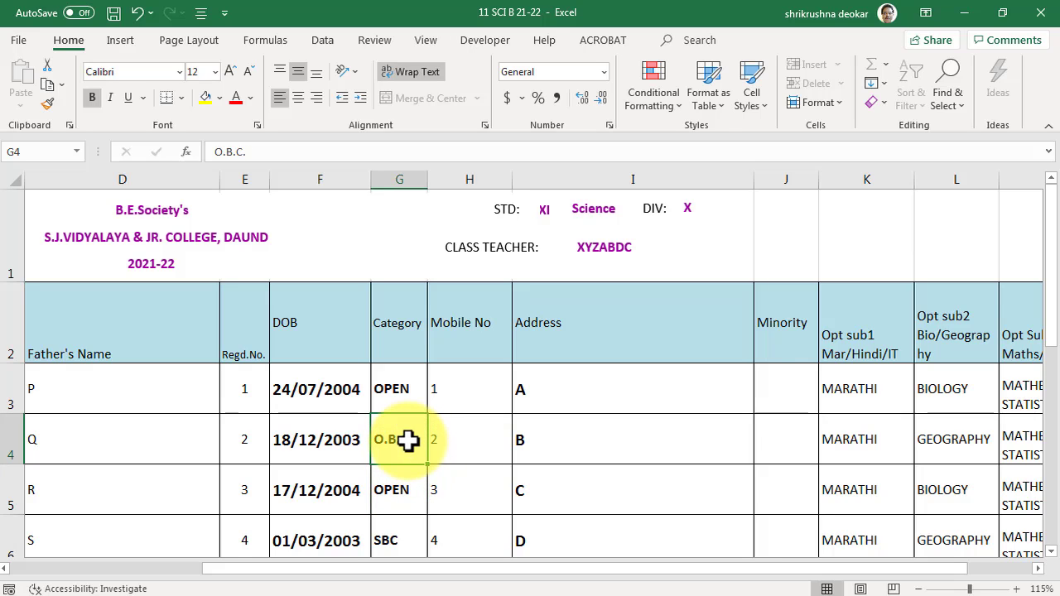
pyautogui.write('OBC')
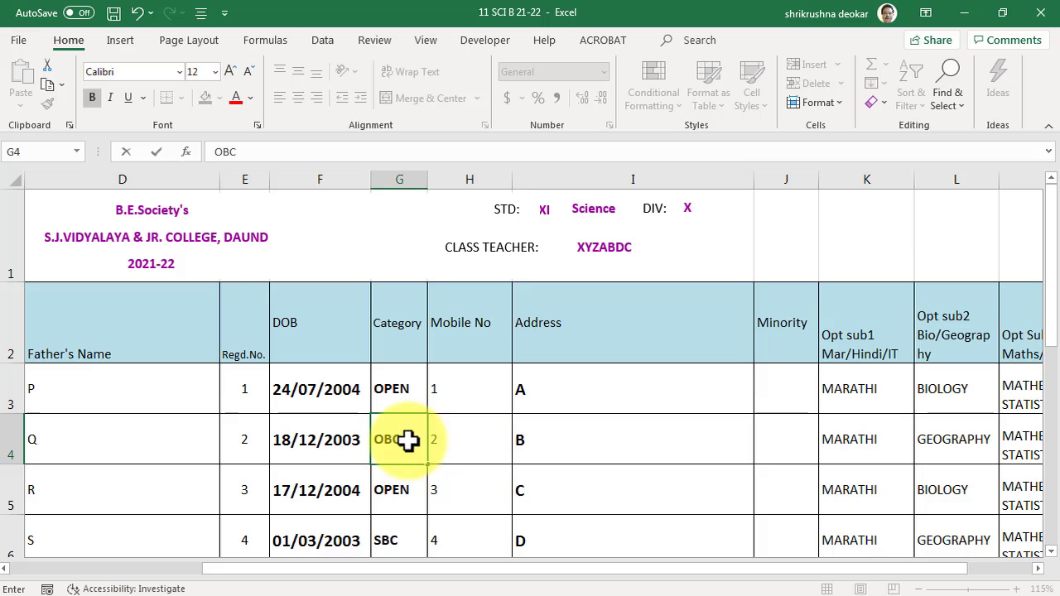
pyautogui.click(590, 460)
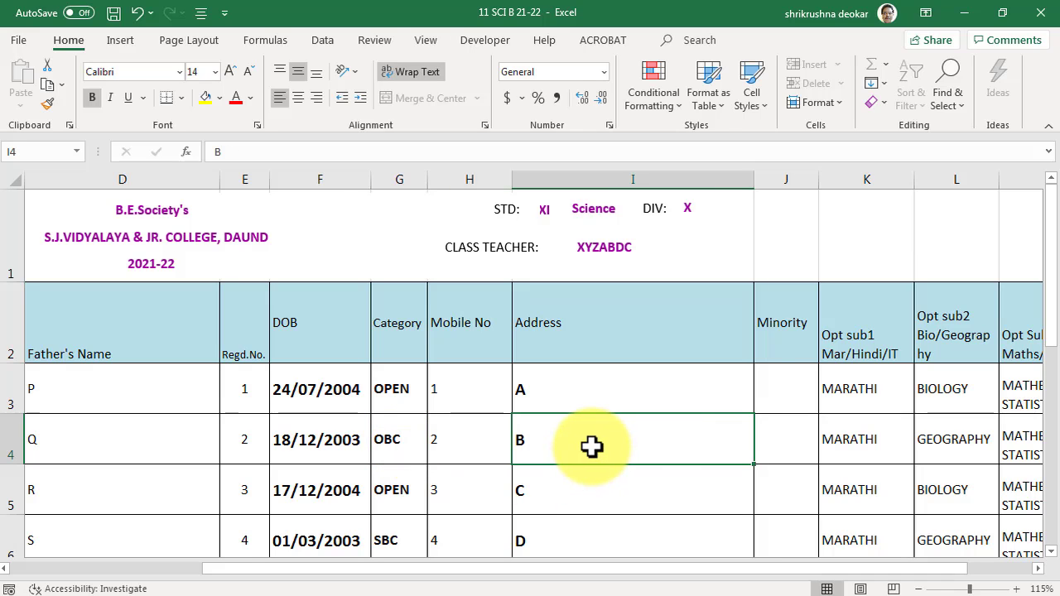
# Go back to the workbook's home sheet and open the First Five Student's in the Class sheet.
pyautogui.click(473, 428)
pyautogui.scroll(-2, 473, 428)
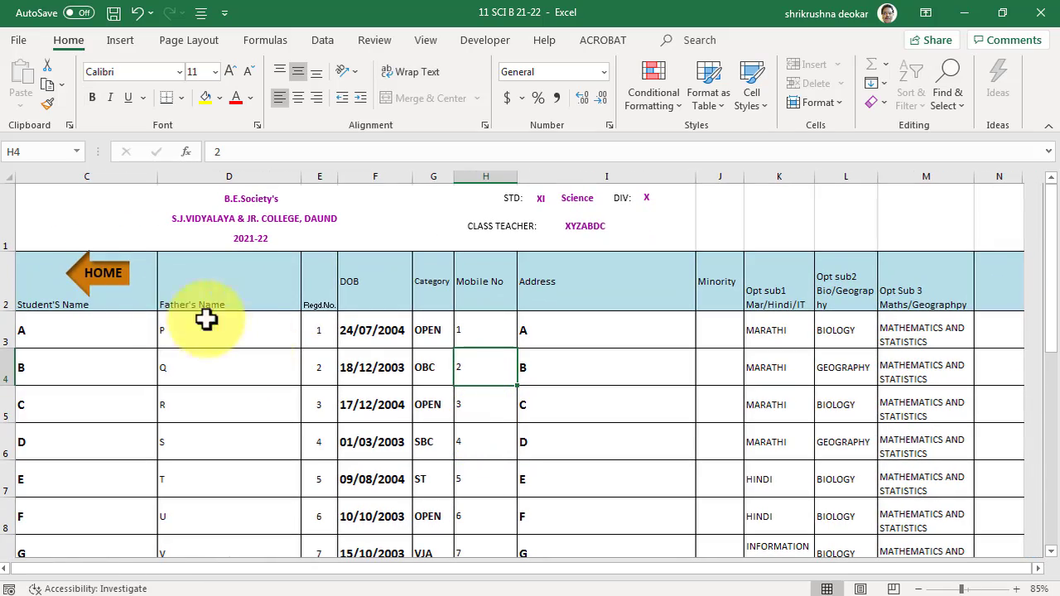
pyautogui.click(85, 286)
pyautogui.click(753, 531)
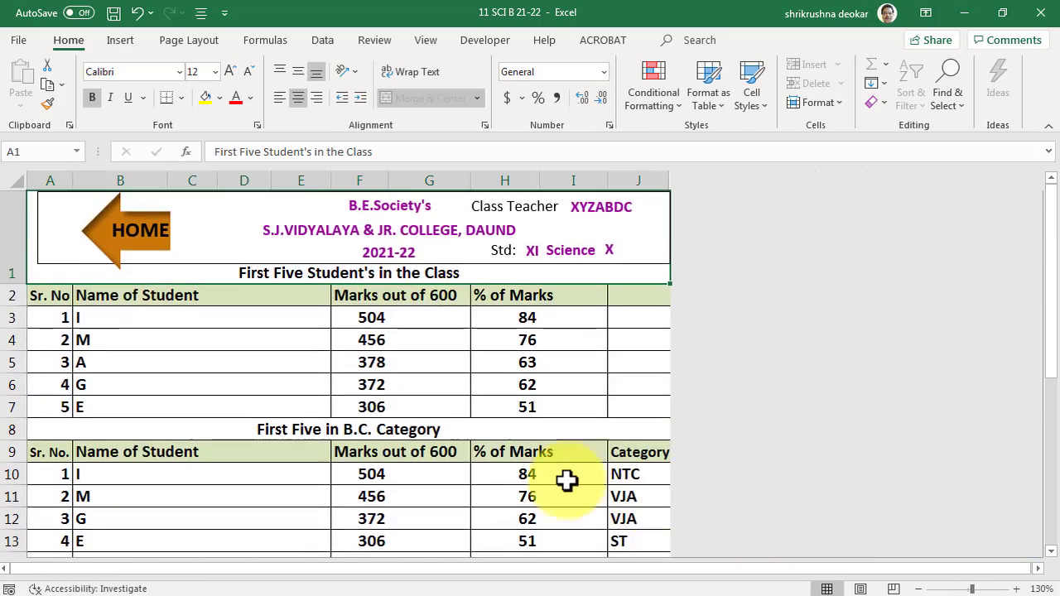
# Examine the category codes in the Category Wise Result table of the First Five Student's in the Class sheet.
pyautogui.scroll(-3, 566, 480)
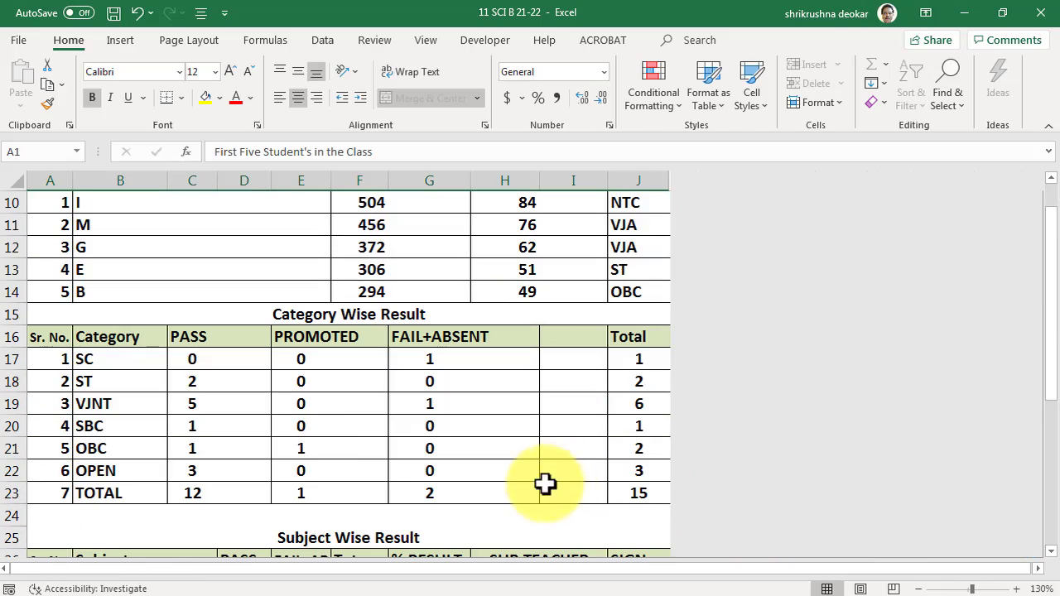
pyautogui.click(110, 358)
pyautogui.scroll(4, 540, 464)
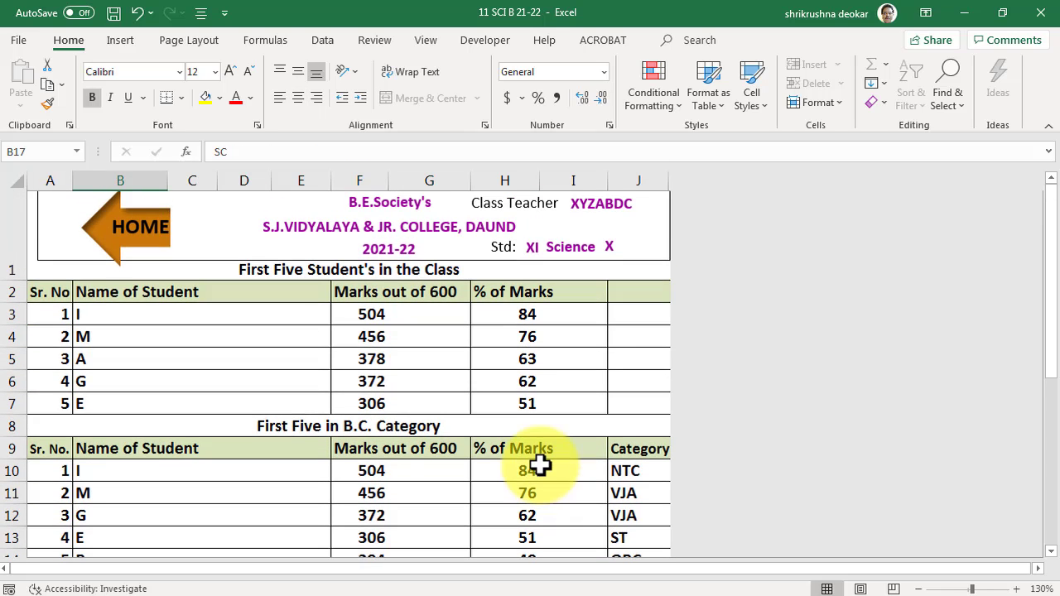
# Switch to the student's details sheet and look over the name, DOB and Category columns of the listed students.
pyautogui.hotkey('ctrl', 'pageup')
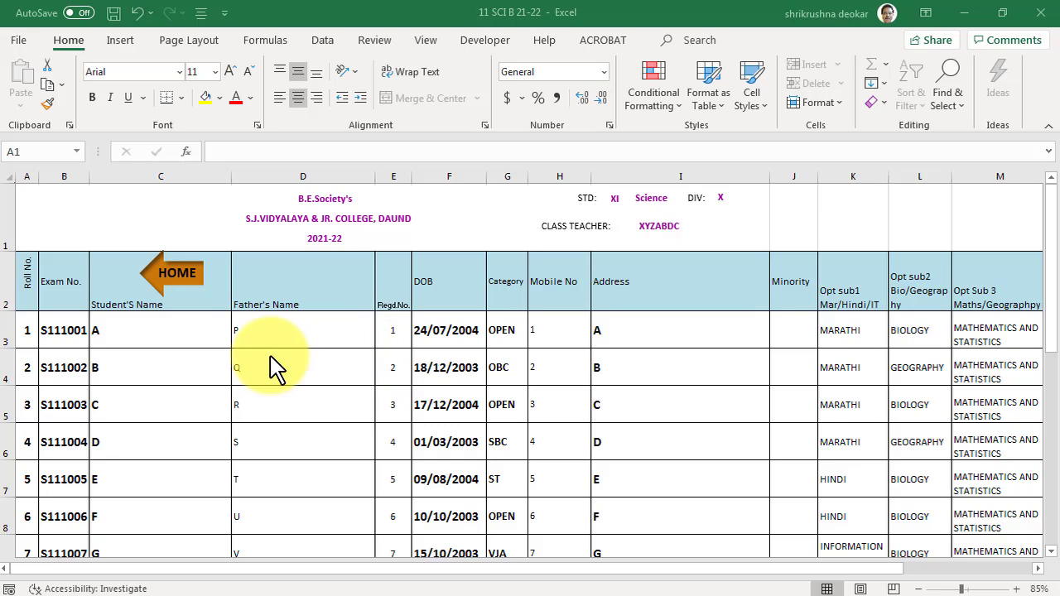
pyautogui.scroll(2, 310, 360)
pyautogui.scroll(-1, 308, 360)
pyautogui.scroll(-1, 308, 360)
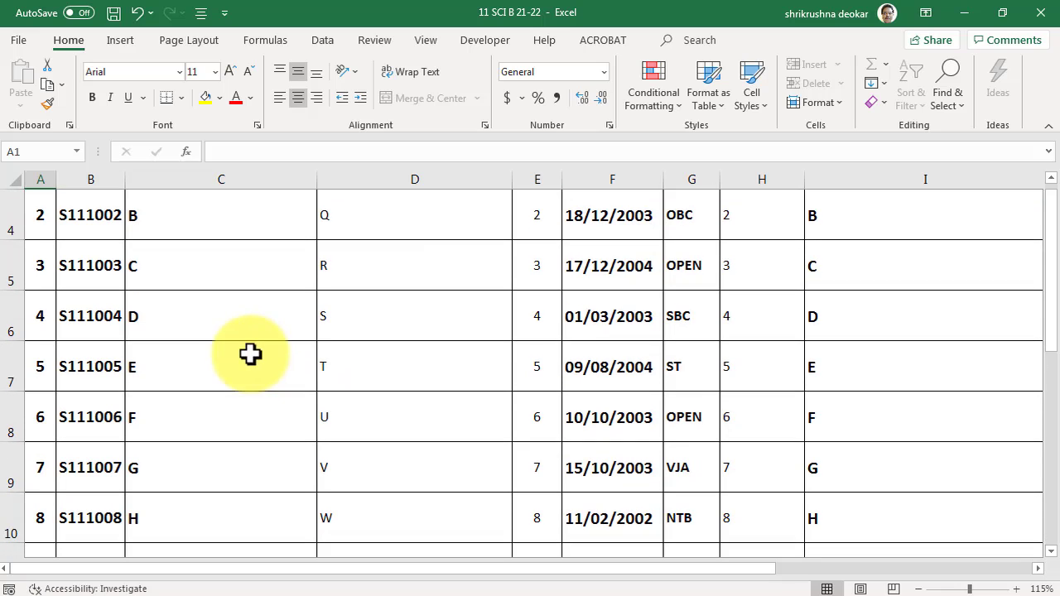
pyautogui.scroll(3, 547, 355)
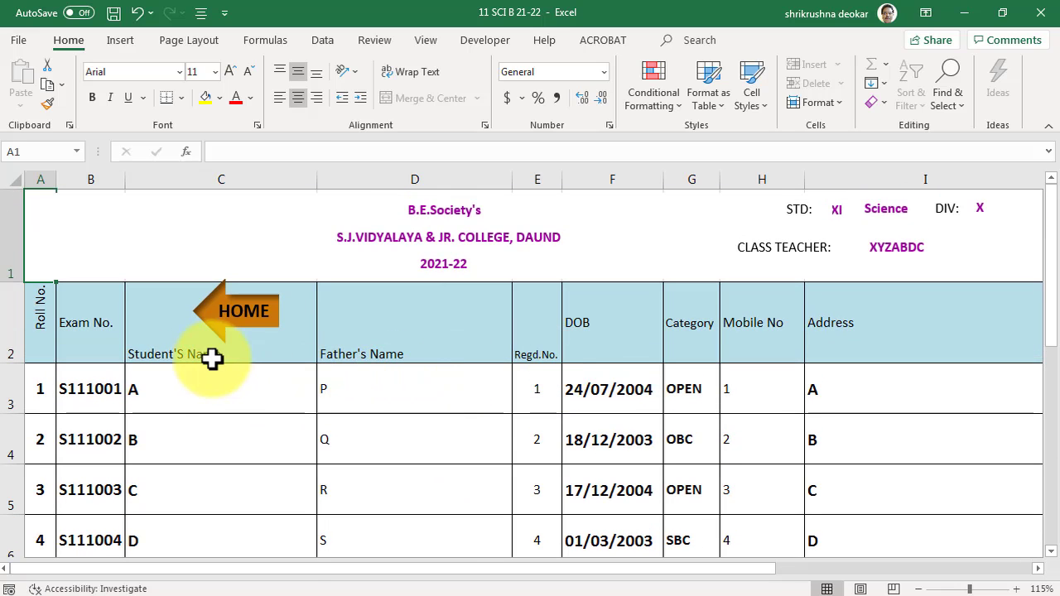
pyautogui.scroll(-1, 185, 408)
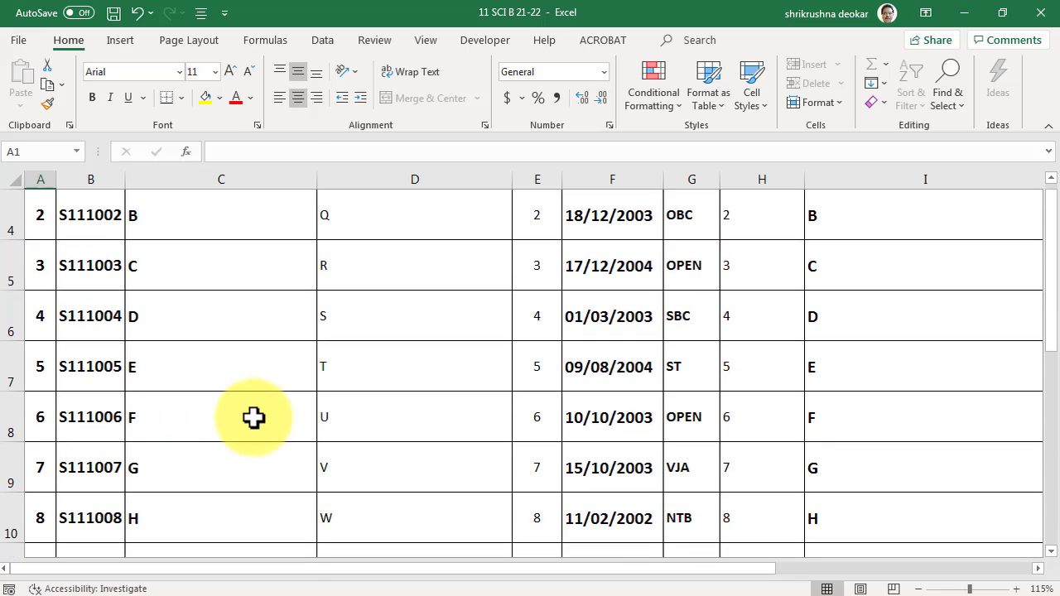
pyautogui.scroll(1, 290, 418)
pyautogui.scroll(1, 395, 416)
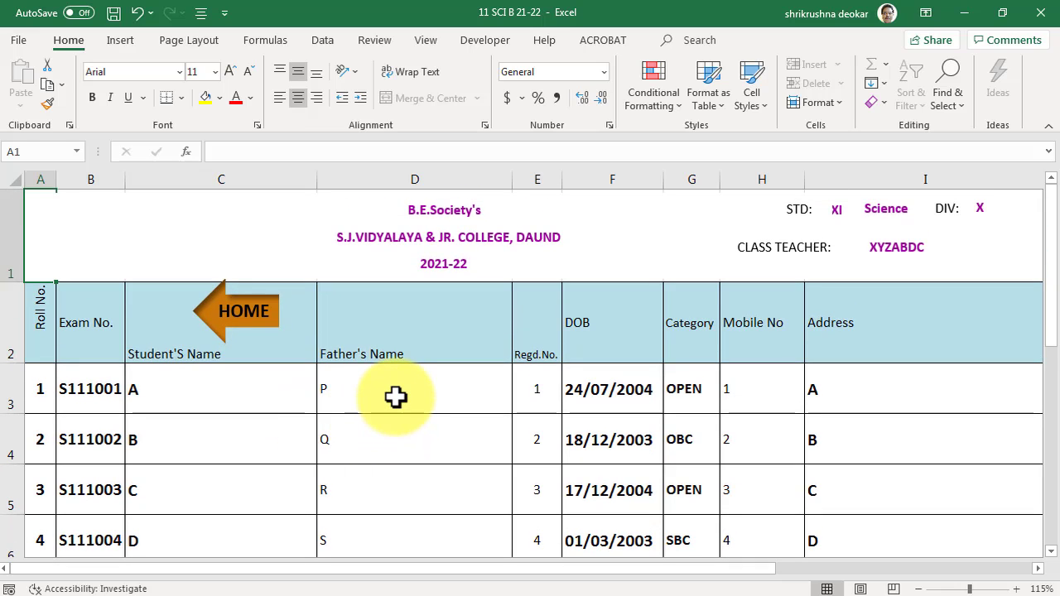
pyautogui.scroll(-2, 395, 402)
pyautogui.scroll(2, 431, 401)
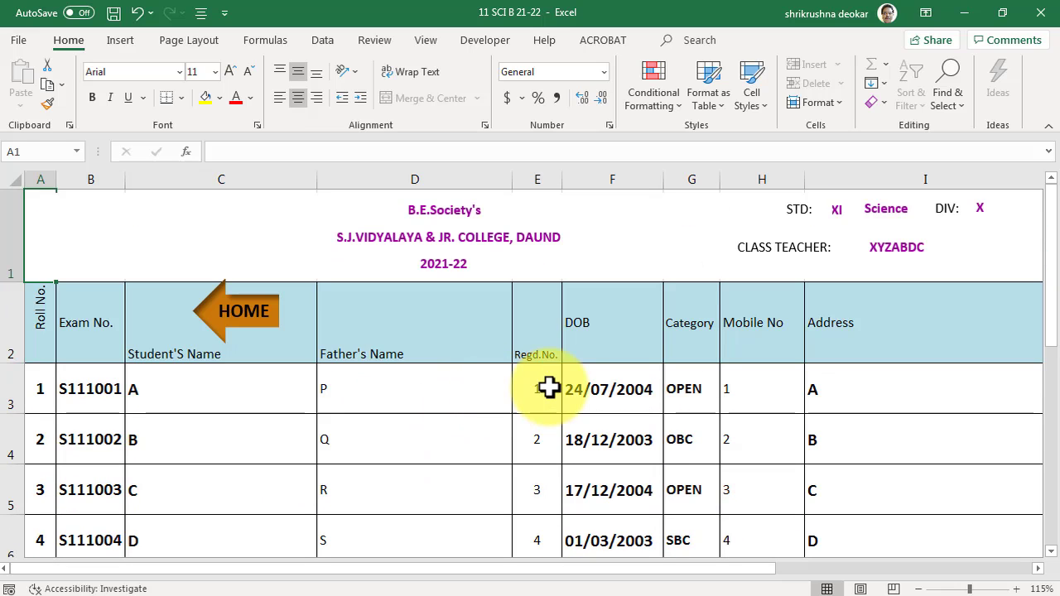
pyautogui.scroll(-1, 553, 392)
pyautogui.scroll(1, 553, 392)
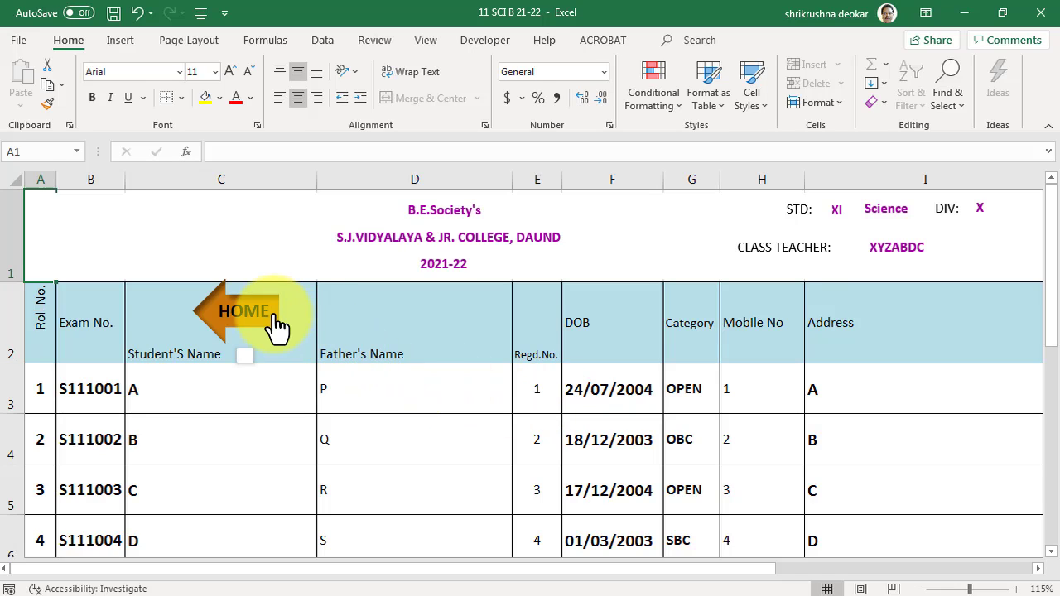
# Return to the workbook's home sheet and open the ENGLISH marks entry sheet.
pyautogui.click(249, 313)
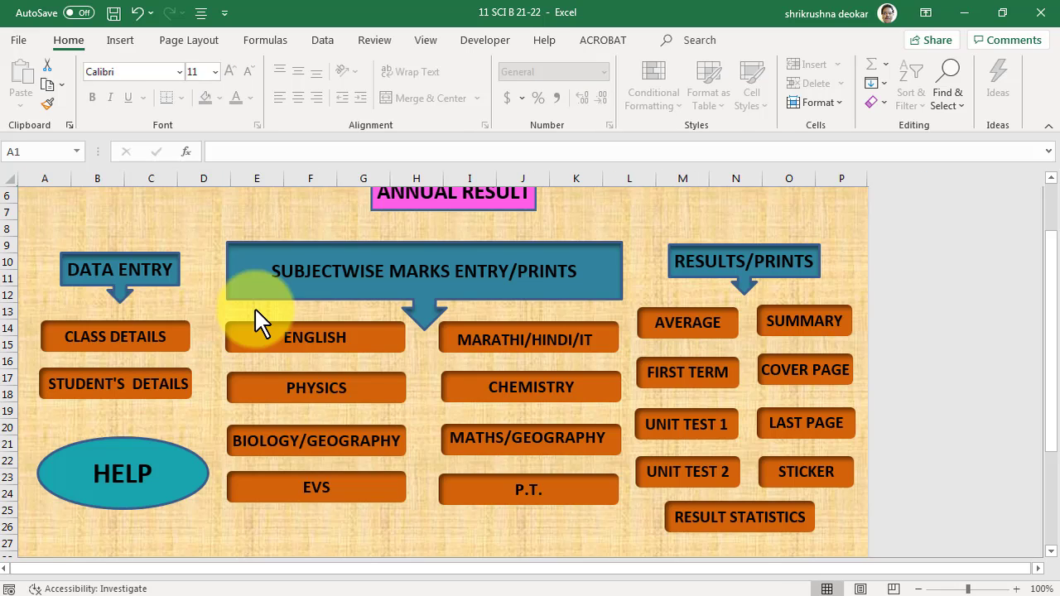
pyautogui.click(354, 346)
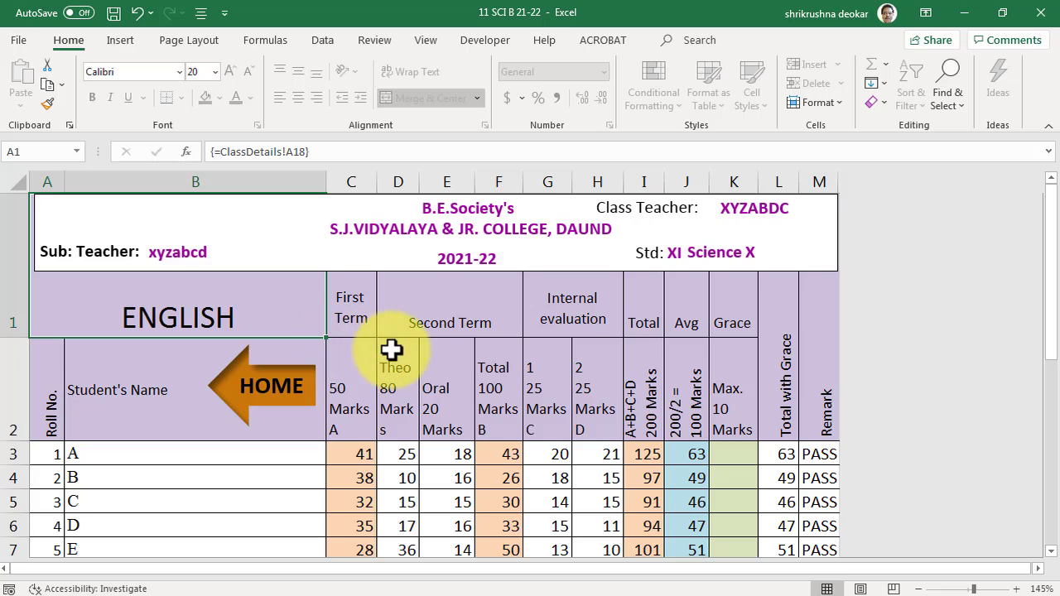
pyautogui.scroll(3, 393, 355)
pyautogui.scroll(1, 394, 355)
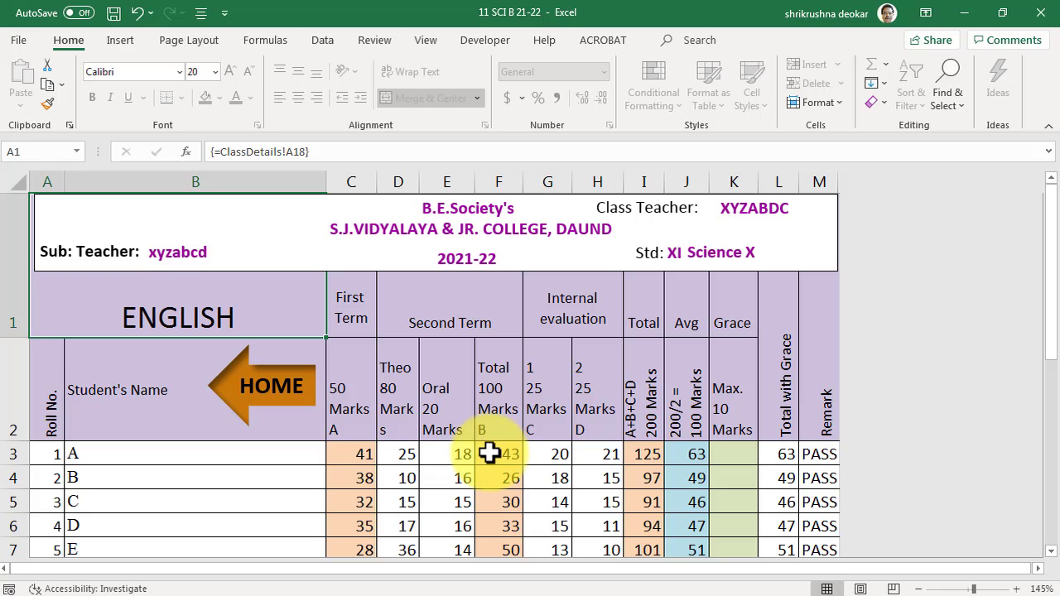
# Examine the first student's Second Term total and the two Internal evaluation marks in row 3 of the ENGLISH sheet.
pyautogui.moveTo(472, 437); pyautogui.dragTo(538, 472)
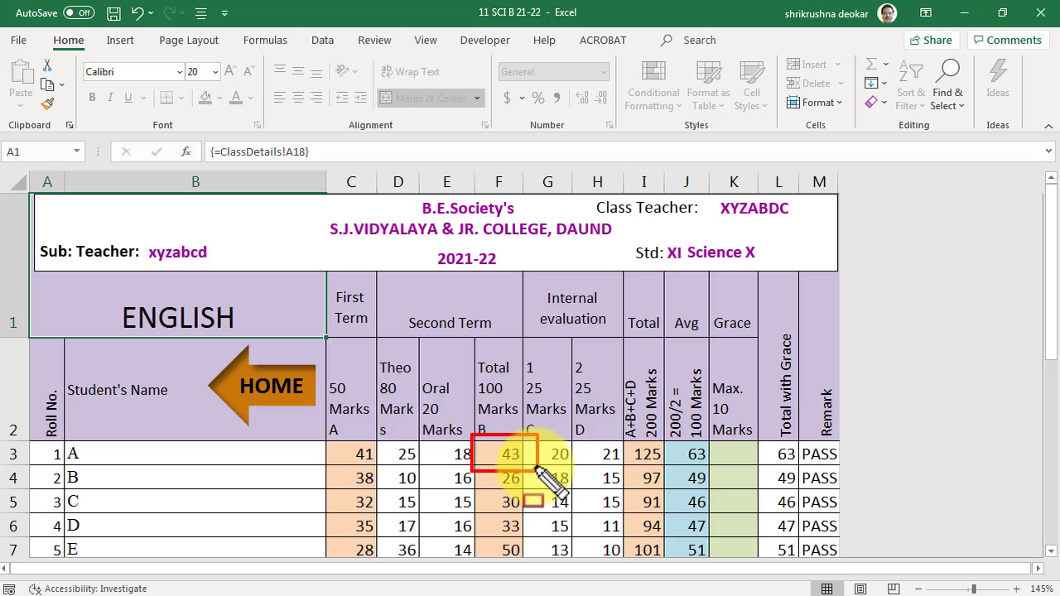
pyautogui.press('Escape')
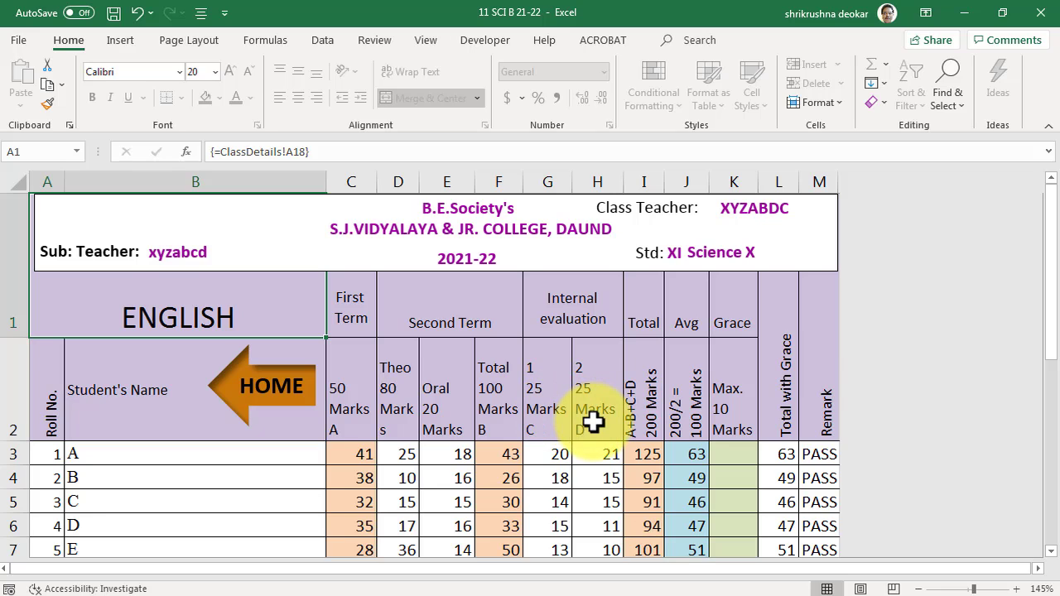
pyautogui.moveTo(535, 440)
pyautogui.mouseDown()
pyautogui.moveTo(568, 474)
pyautogui.moveTo(617, 470)
pyautogui.mouseUp()
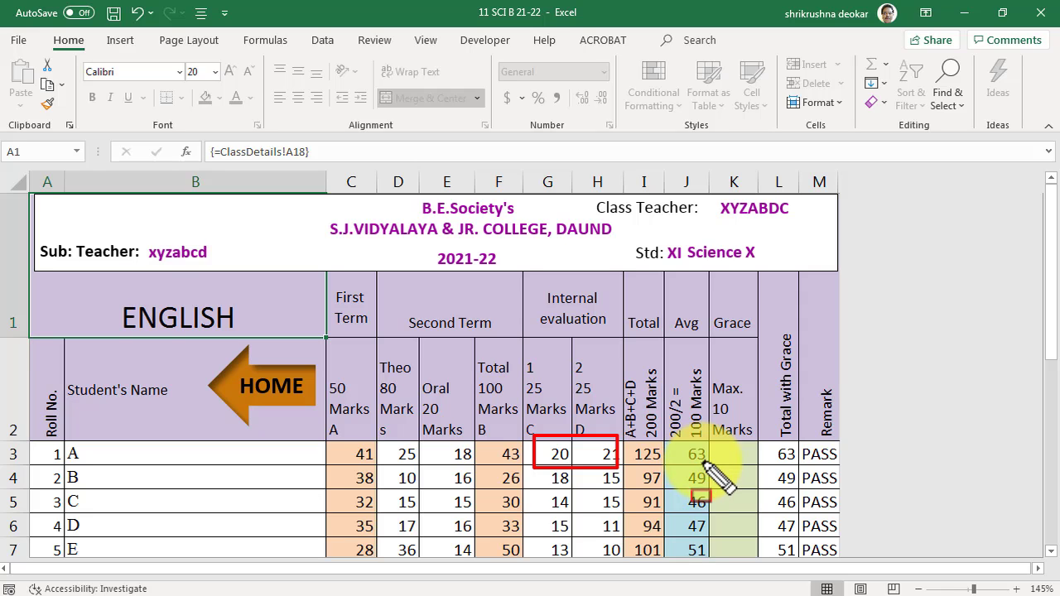
pyautogui.press('Escape')
# Examine the grace marks entered for roll number 14 in cell K16 of the ENGLISH sheet.
pyautogui.scroll(-1, 702, 460)
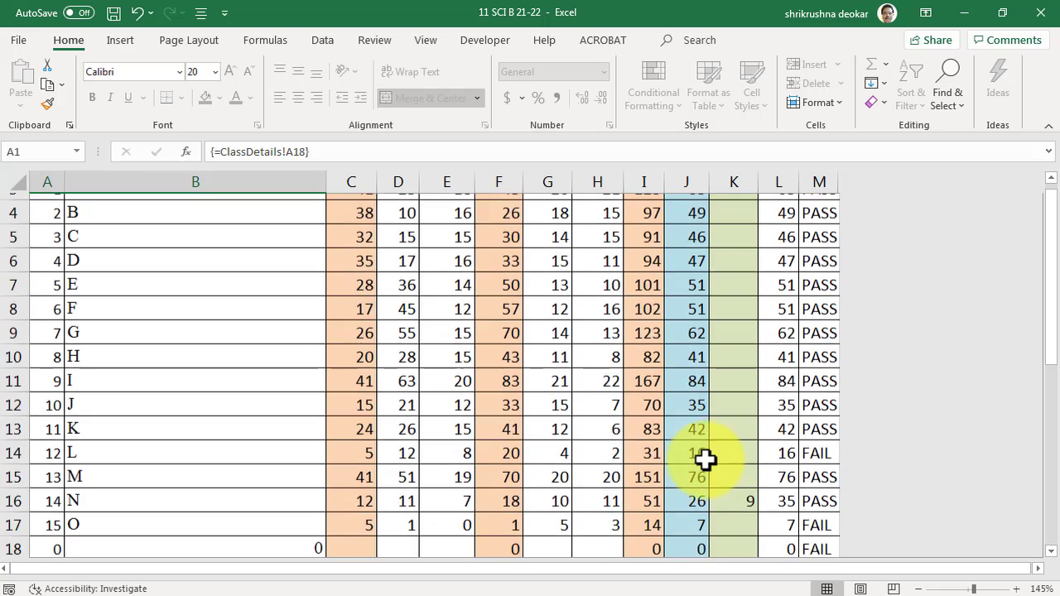
pyautogui.scroll(-1, 650, 469)
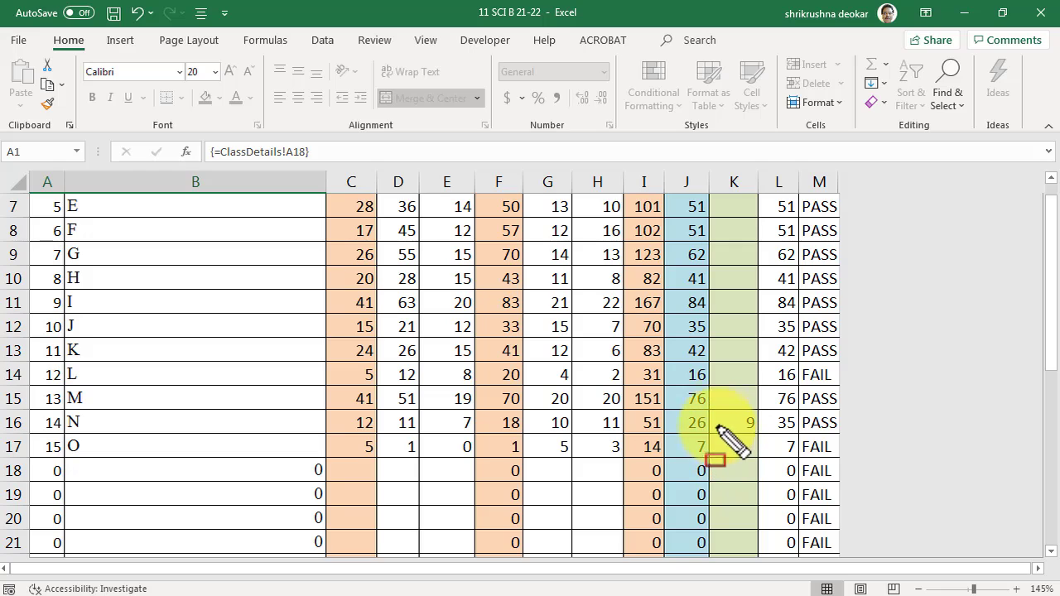
pyautogui.moveTo(710, 404)
pyautogui.mouseDown()
pyautogui.moveTo(738, 440)
pyautogui.moveTo(770, 437)
pyautogui.mouseUp()
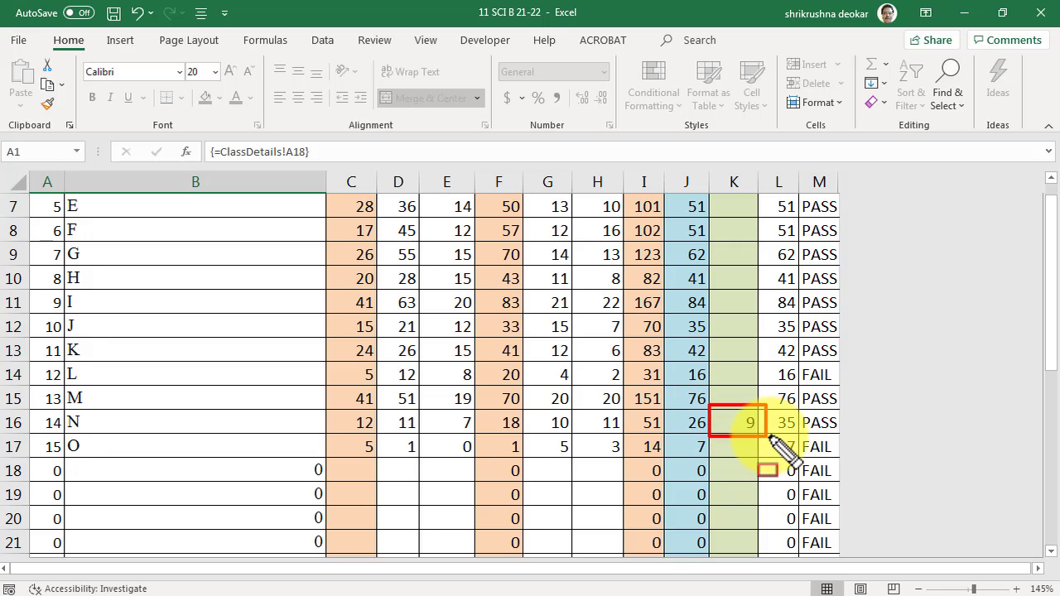
pyautogui.press('Escape')
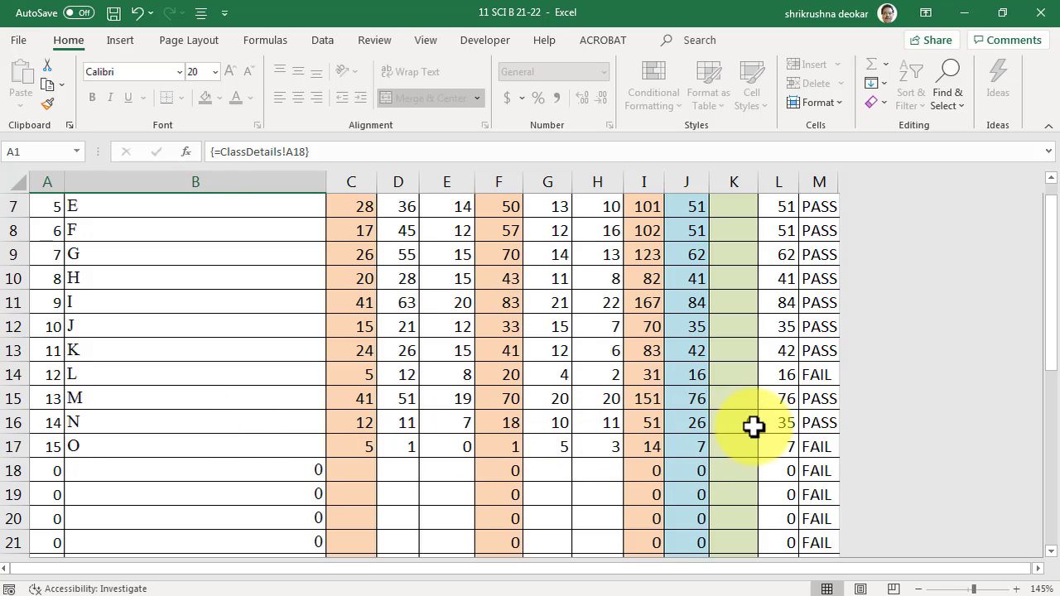
pyautogui.scroll(-1, 745, 414)
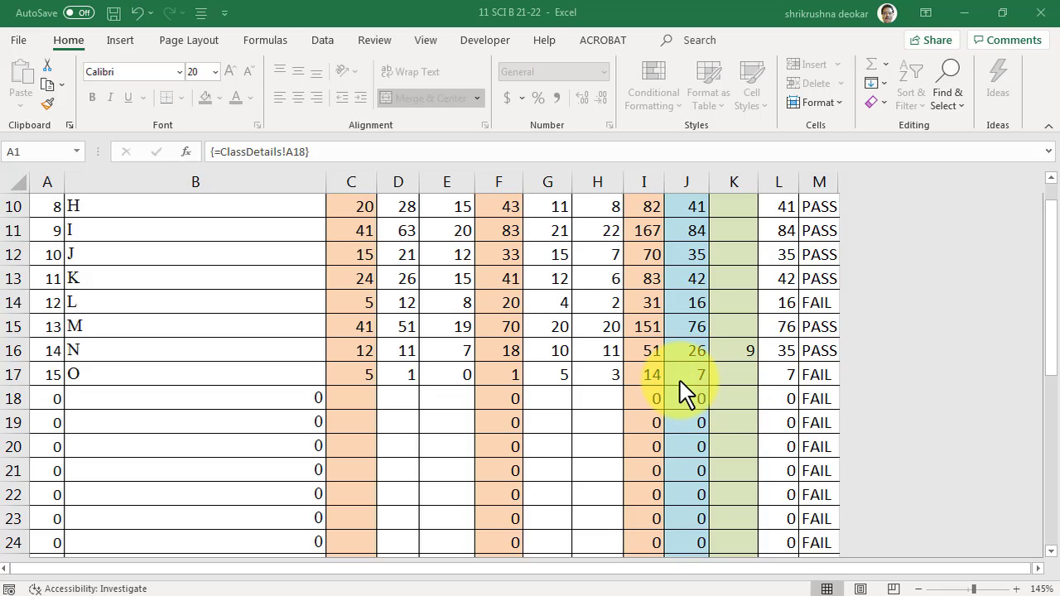
pyautogui.moveTo(708, 328); pyautogui.dragTo(761, 365)
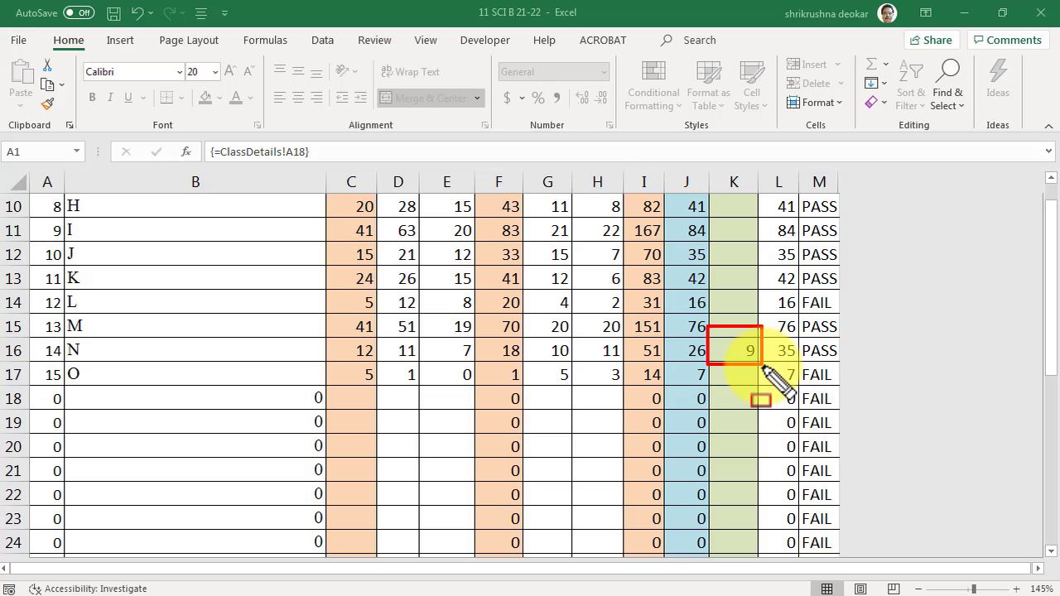
pyautogui.press('Escape')
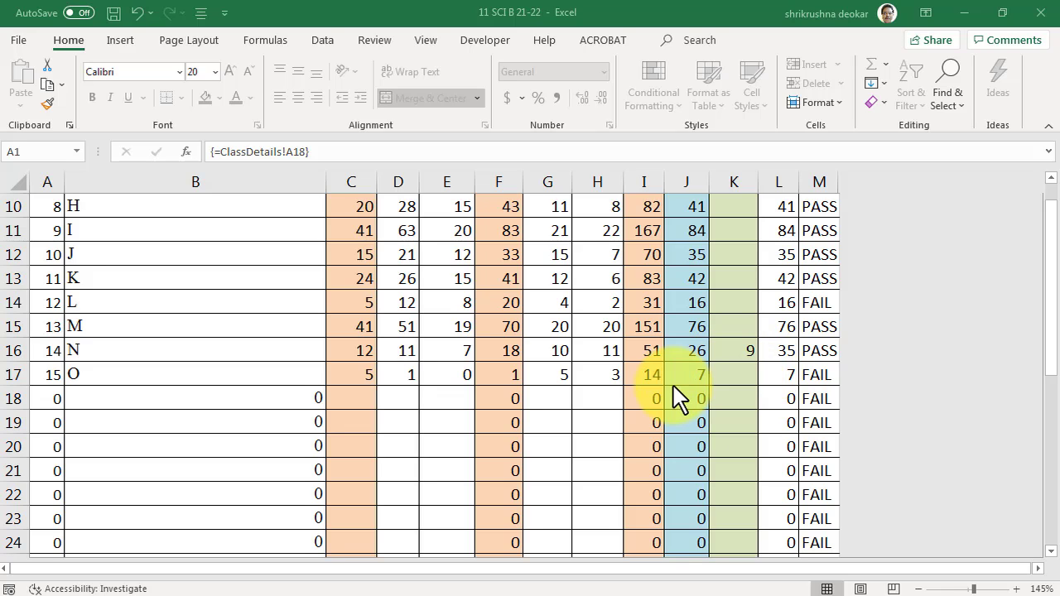
# View the MARATHI/HINDI/IT marks sheet by way of the home sheet and return to the home sheet.
pyautogui.scroll(3, 675, 400)
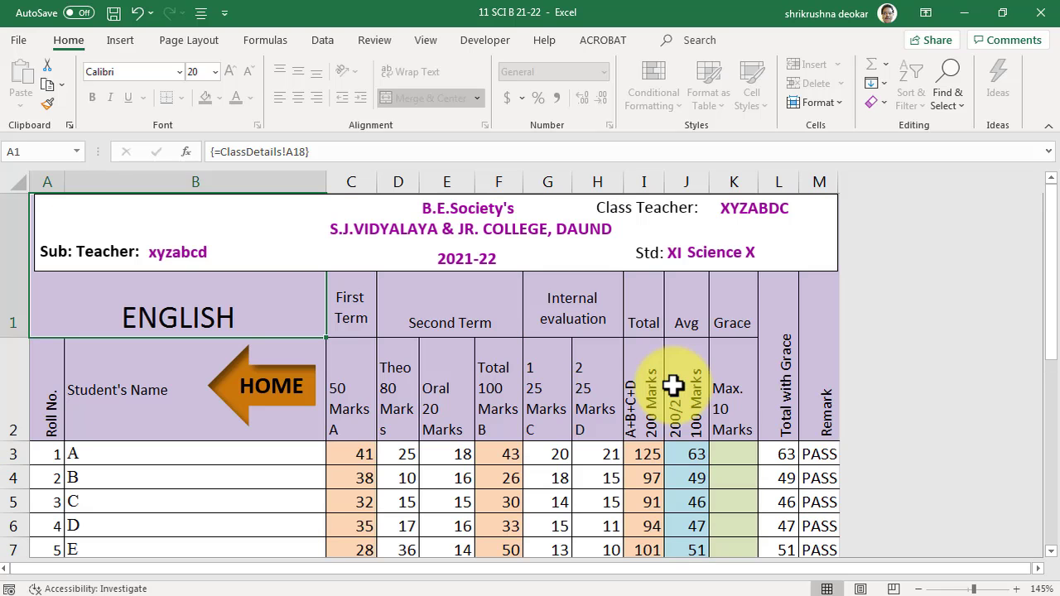
pyautogui.click(271, 396)
pyautogui.click(489, 348)
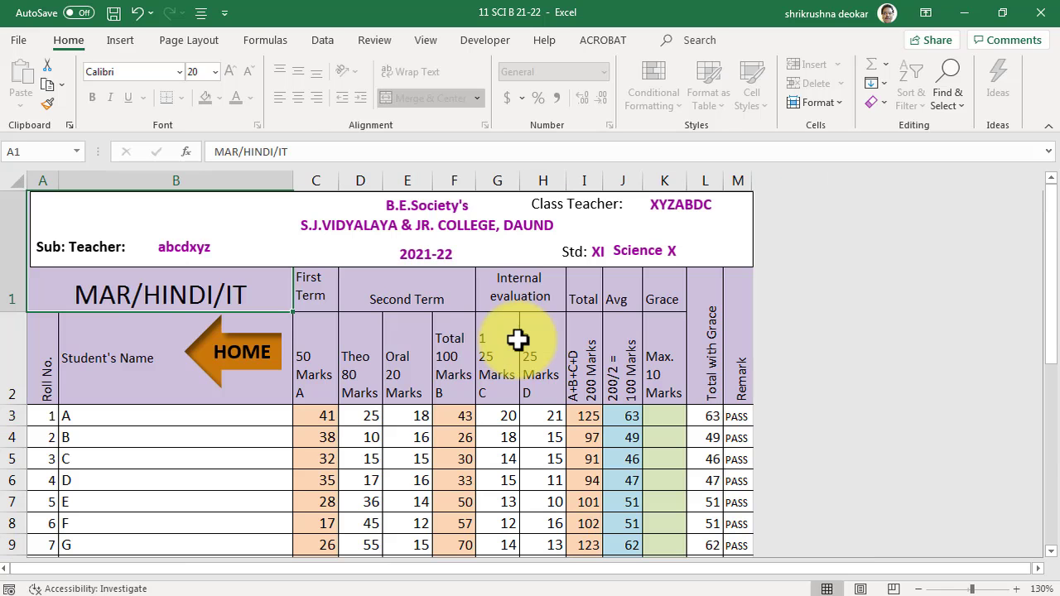
pyautogui.click(288, 373)
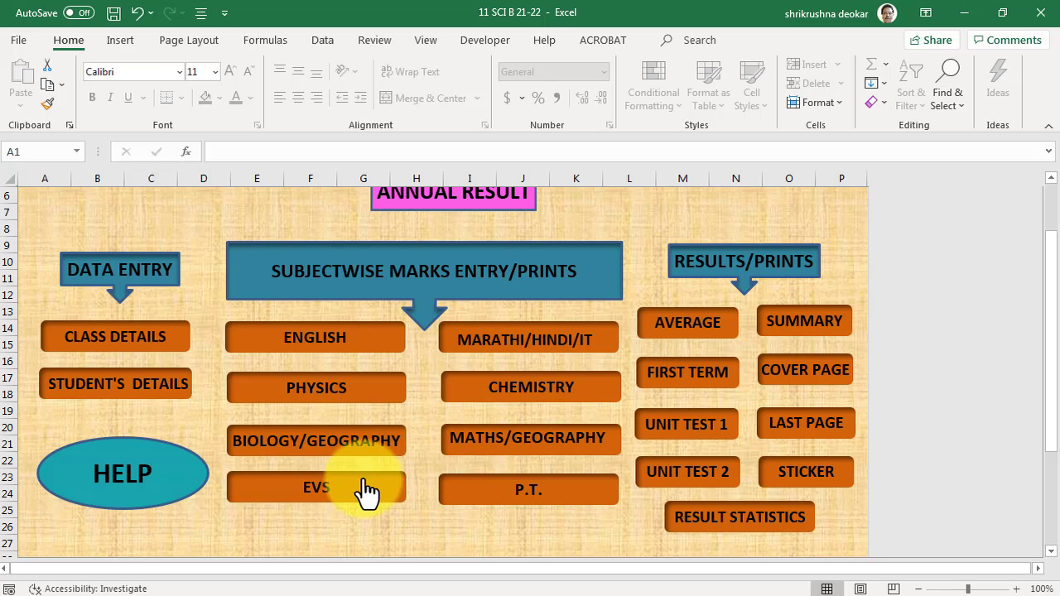
# View the EVS marks sheet briefly, and look over the theory, practical, total and grade columns of the P.T. sheet.
pyautogui.click(367, 490)
pyautogui.click(279, 379)
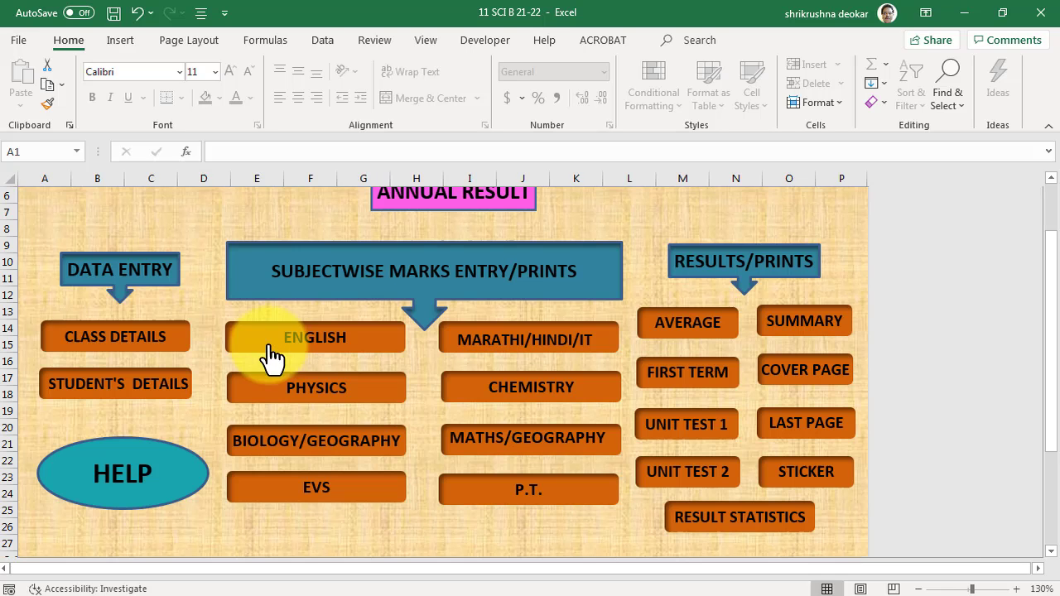
pyautogui.click(578, 490)
pyautogui.scroll(-1, 575, 456)
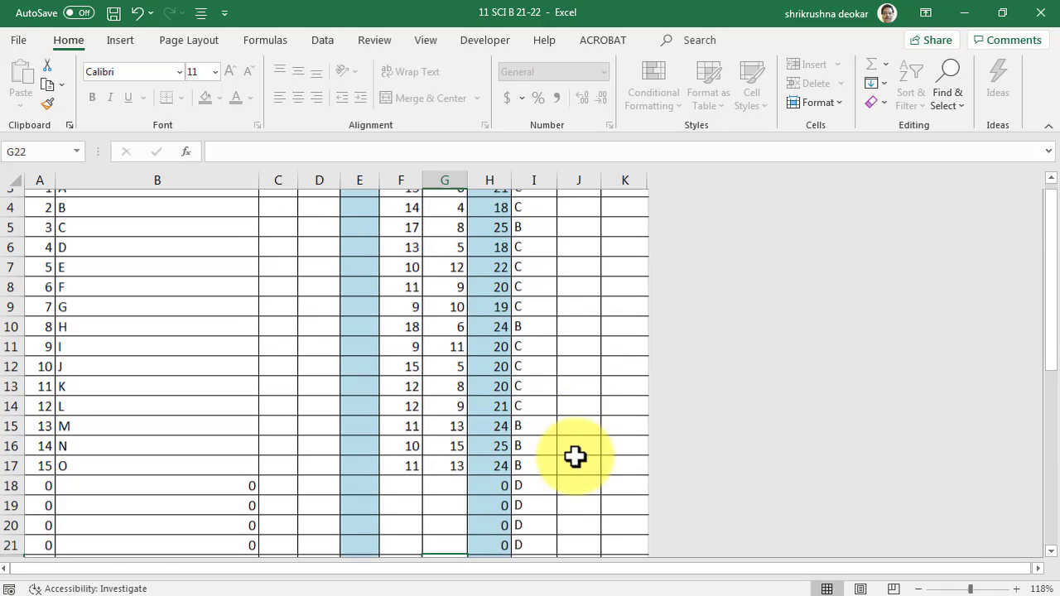
pyautogui.scroll(1, 575, 456)
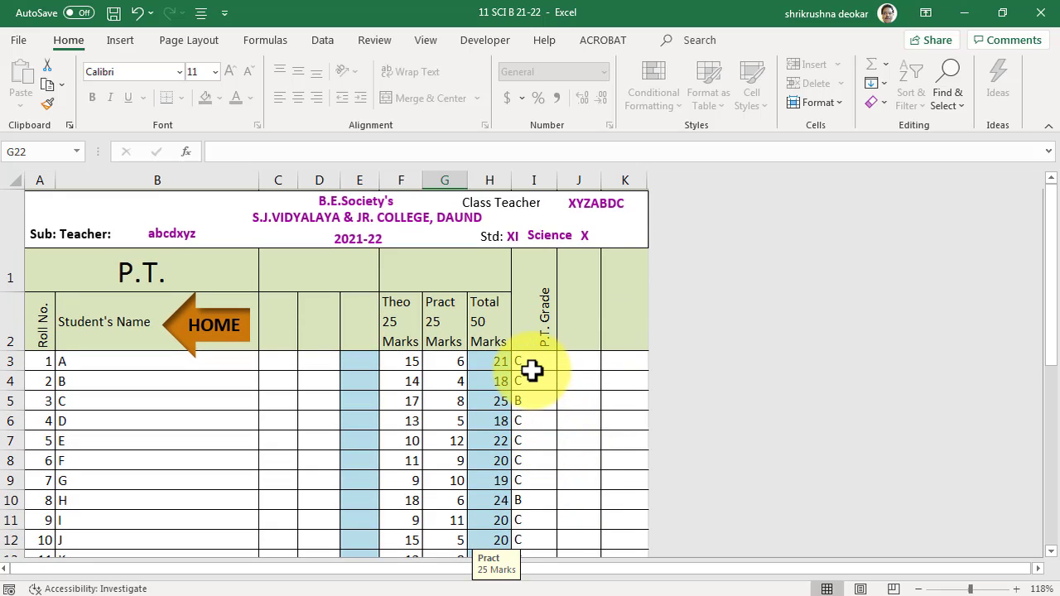
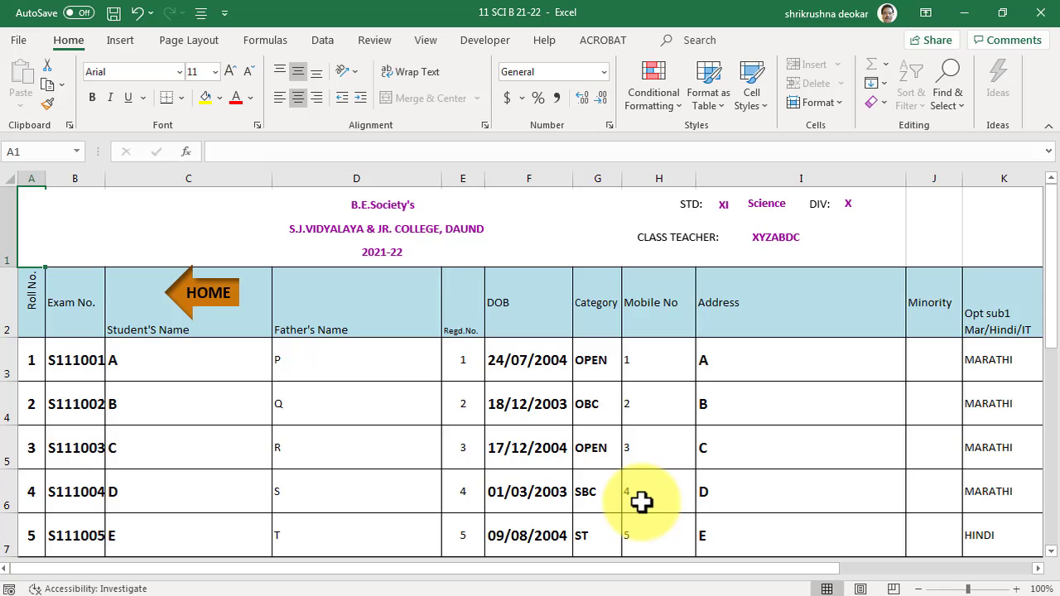
# Save the 11 SCI B 21-22 workbook and close it.
pyautogui.hotkey('ctrl', 's')
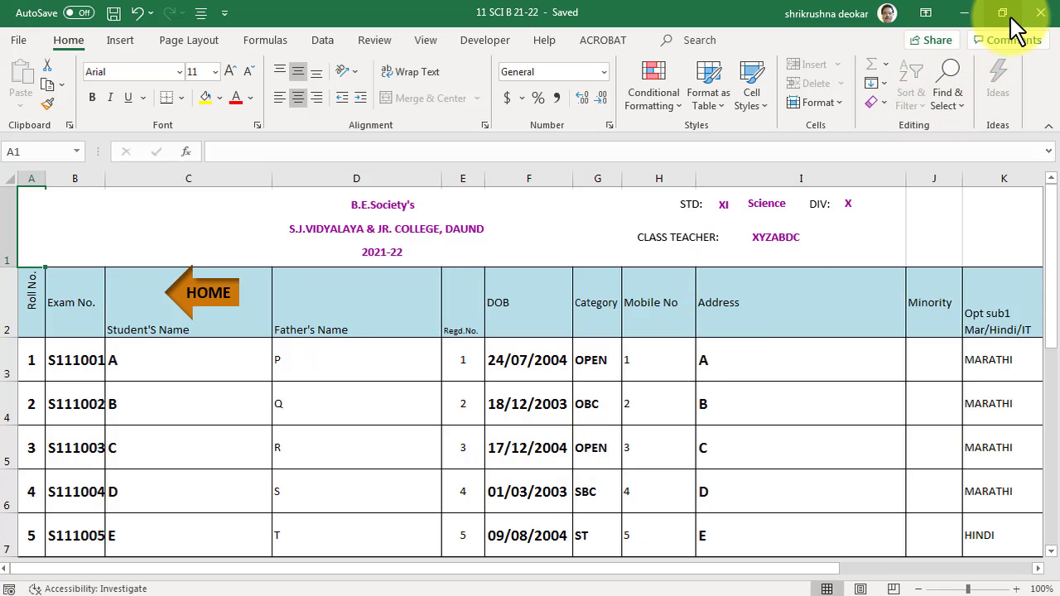
pyautogui.click(1042, 12)
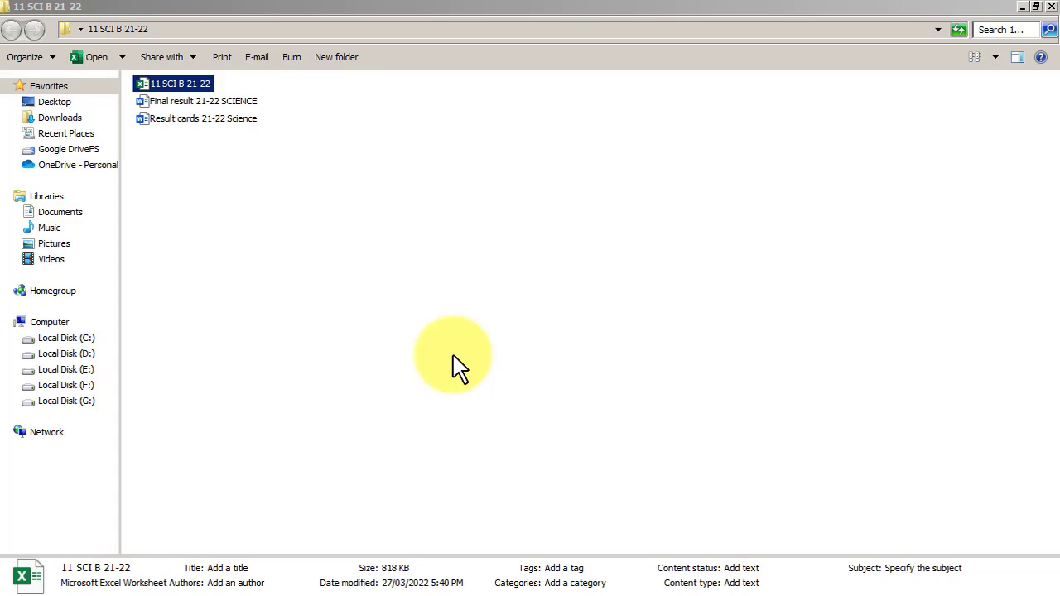
# Open the Final result 21-22 SCIENCE document in Word, answering No to running the SQL command on the FINAL RESULT data.
pyautogui.click(265, 241)
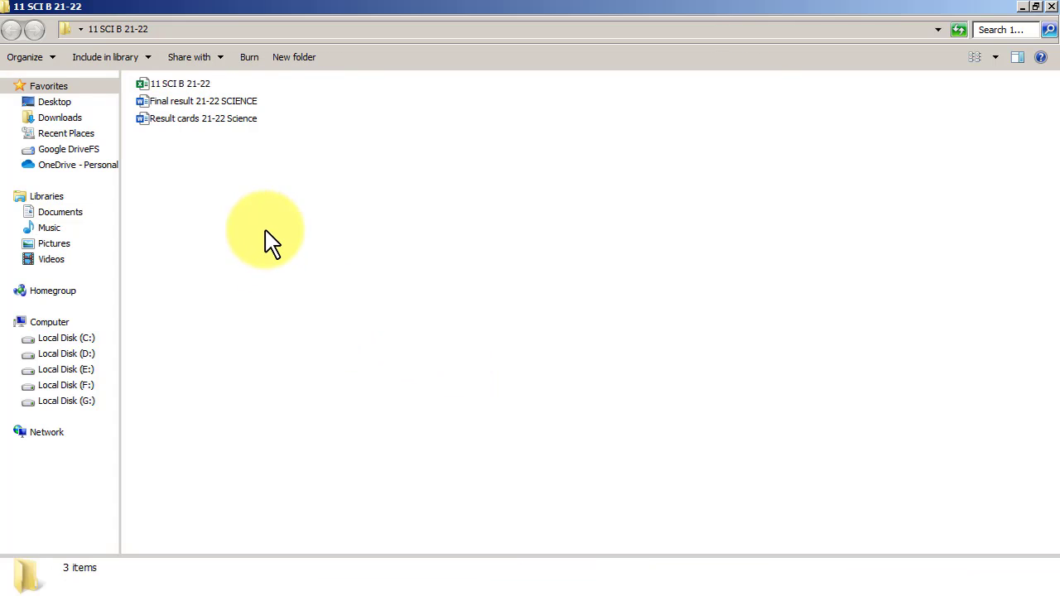
pyautogui.rightClick(201, 102)
pyautogui.click(245, 109)
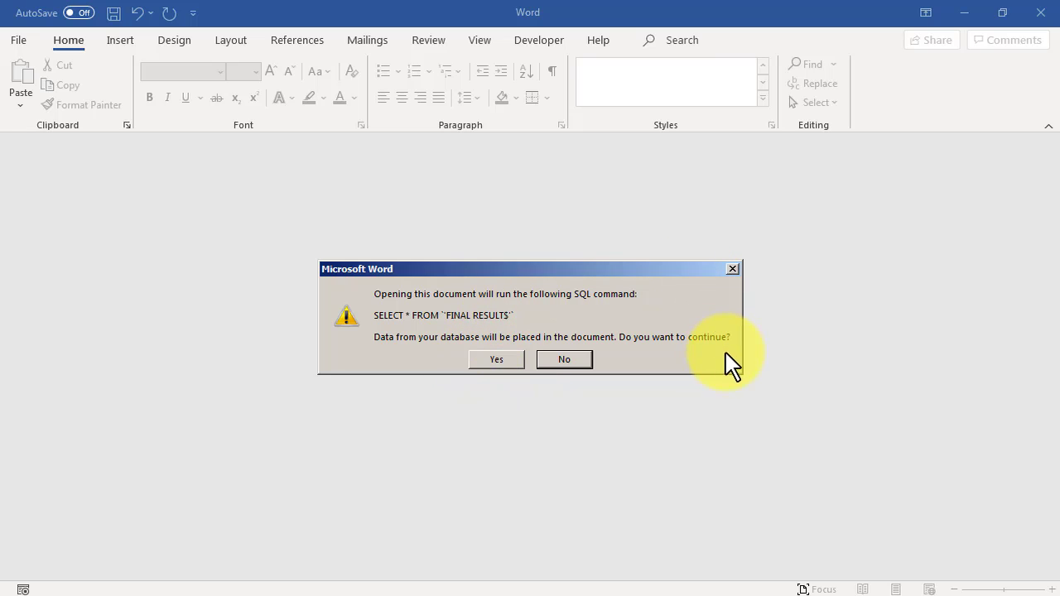
pyautogui.click(505, 363)
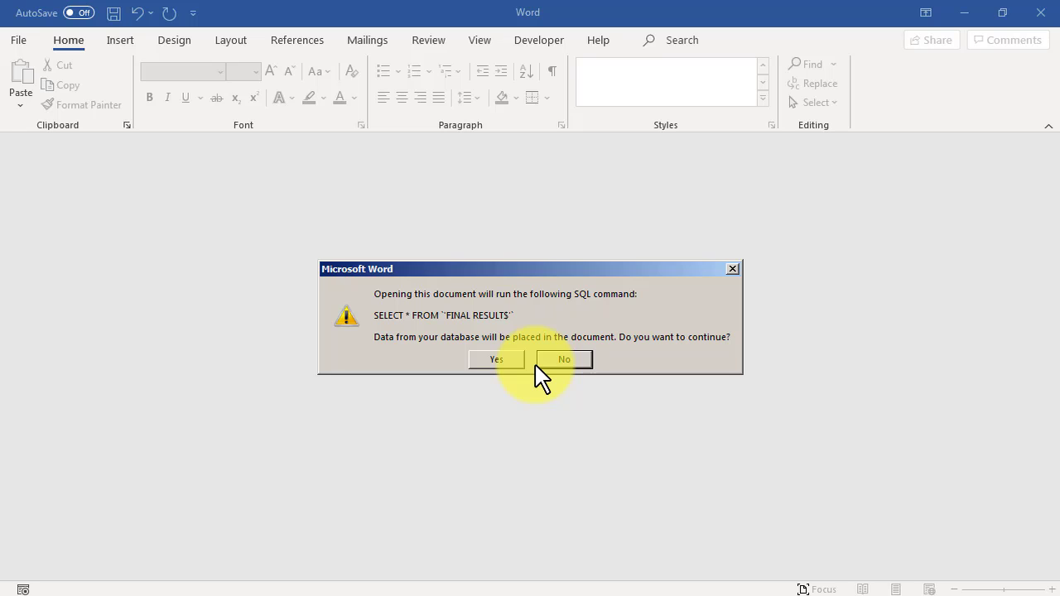
pyautogui.click(584, 361)
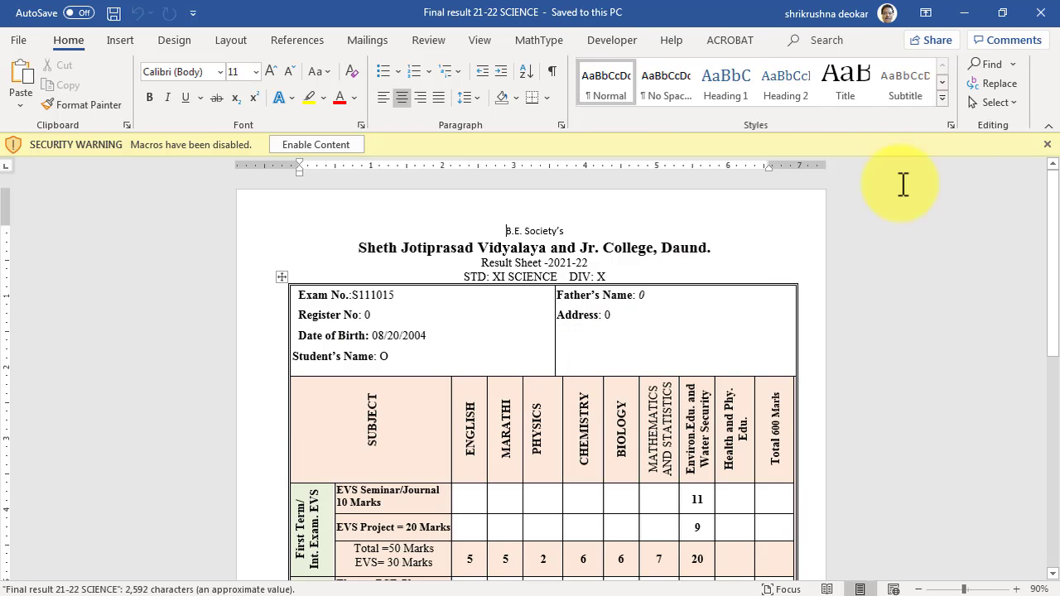
# Dismiss the macro security warning and start selecting mail merge recipients from an existing list.
pyautogui.click(1047, 144)
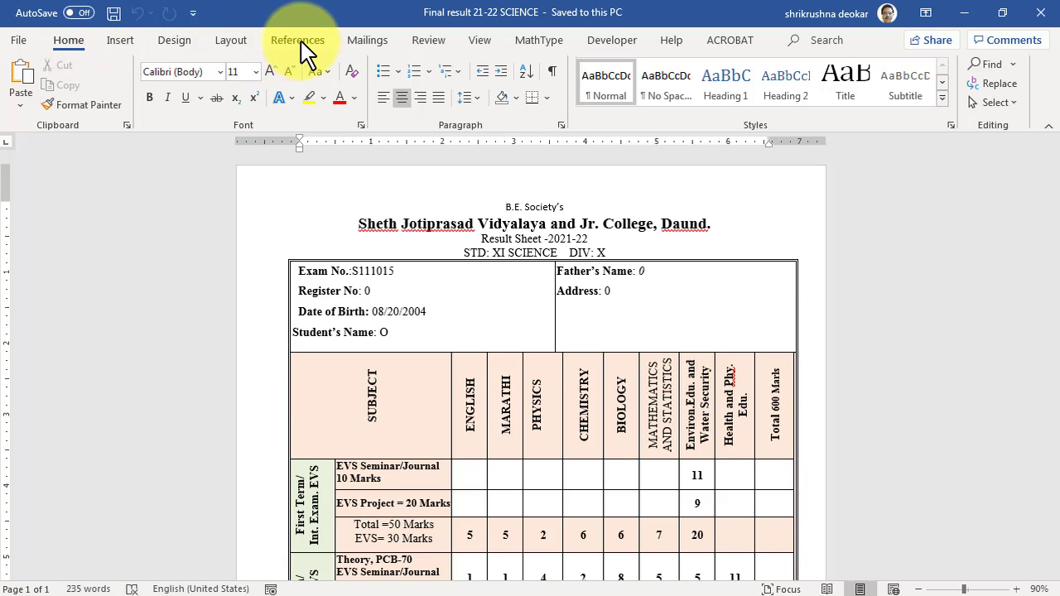
pyautogui.click(368, 42)
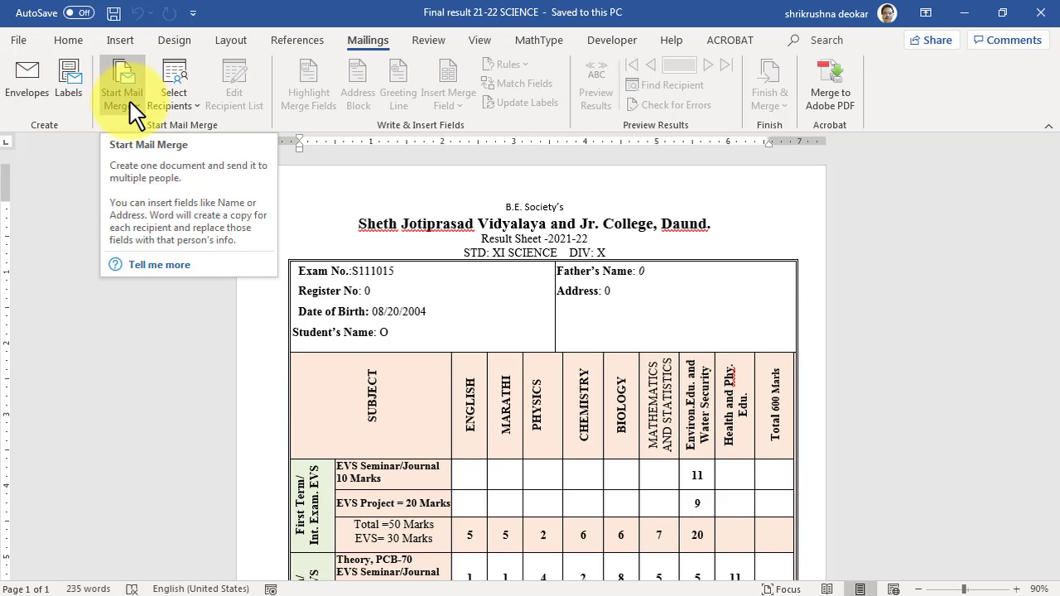
pyautogui.click(203, 116)
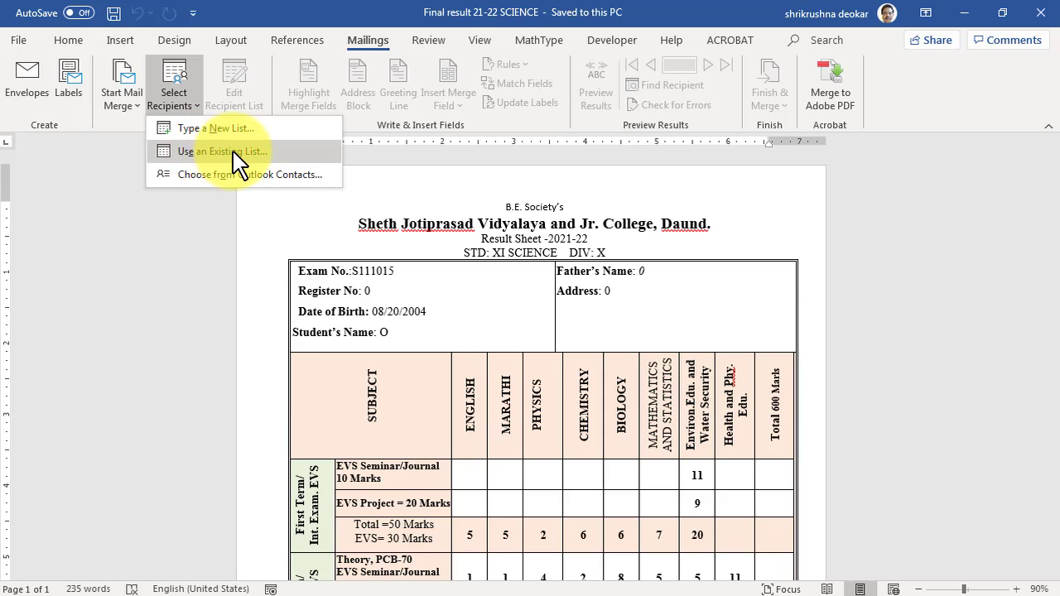
pyautogui.click(234, 152)
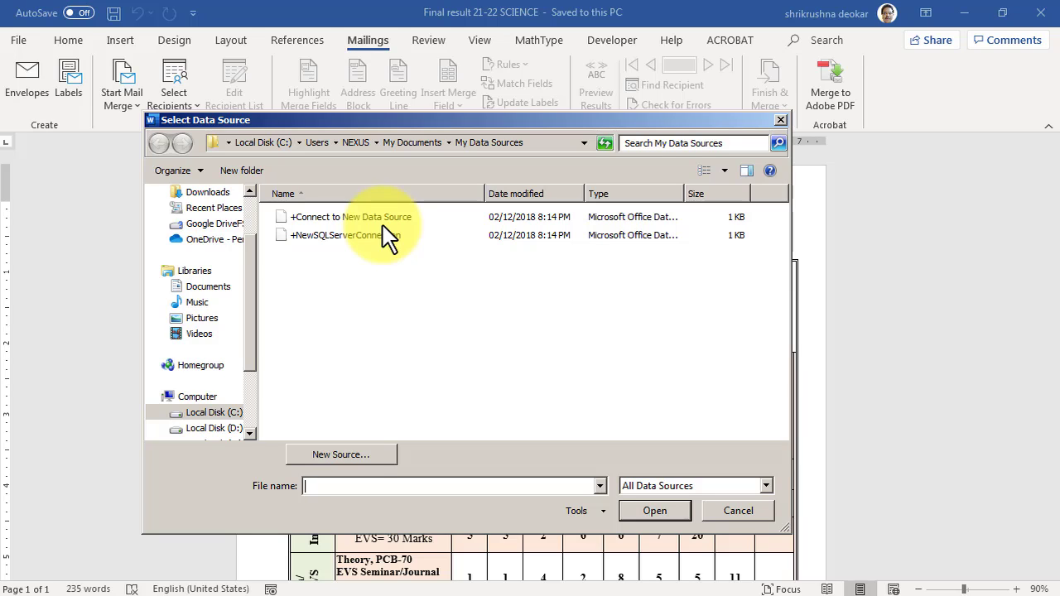
pyautogui.scroll(3, 255, 282)
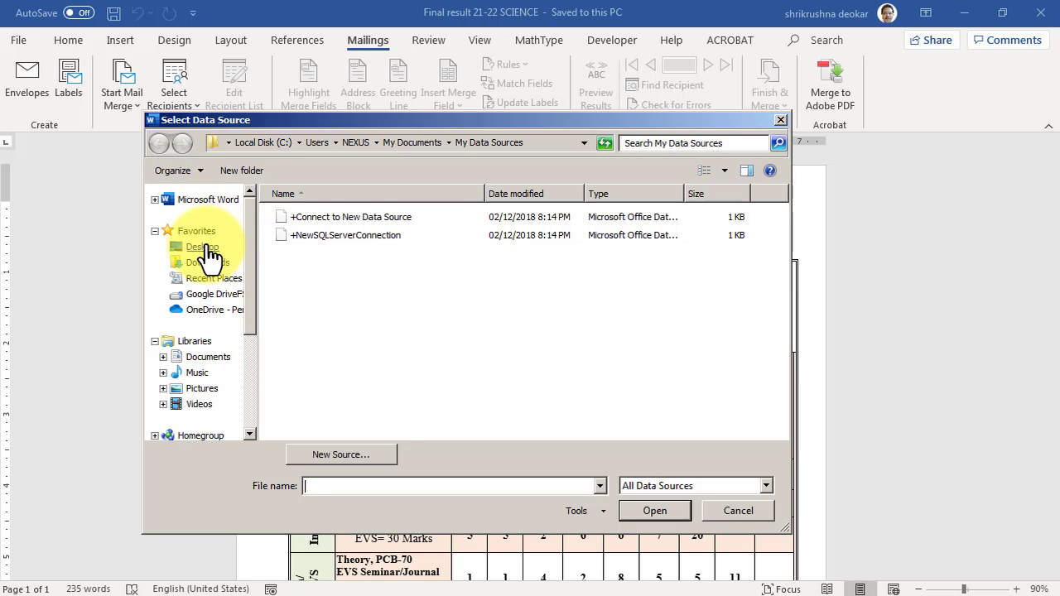
pyautogui.hotkey('ctrl', '1')
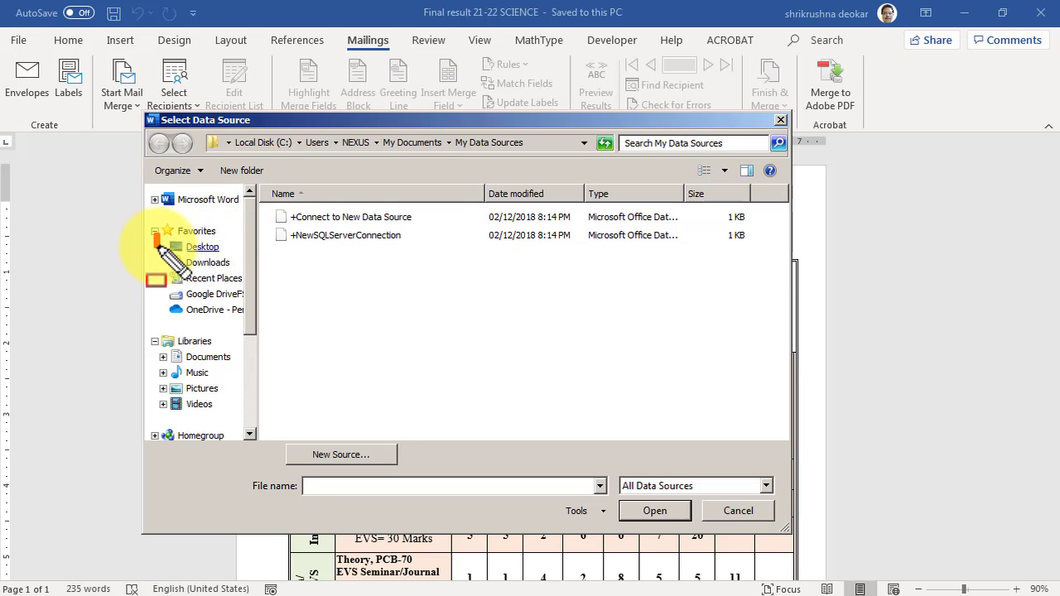
pyautogui.moveTo(156, 238); pyautogui.dragTo(235, 258)
pyautogui.press('Escape')
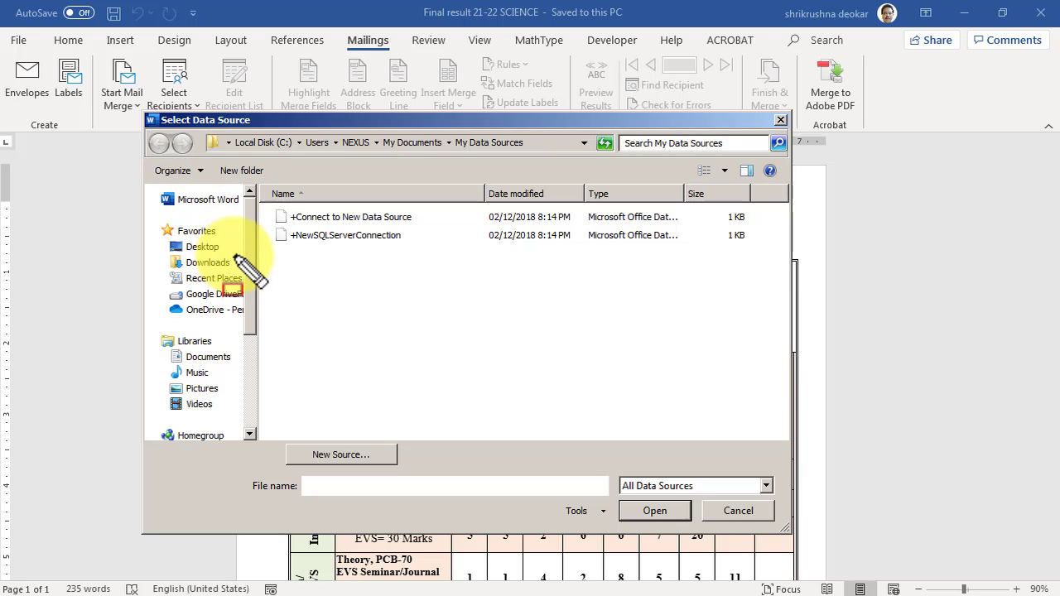
# Browse to the 11 SCI B 21-22 folder on the Desktop for the data source.
pyautogui.click(213, 248)
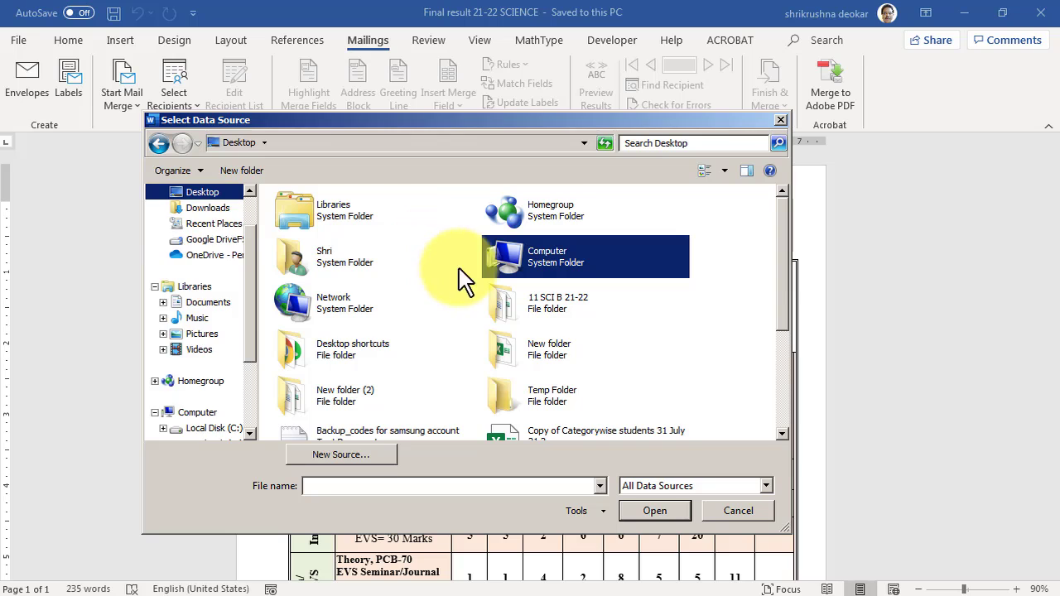
pyautogui.click(527, 300)
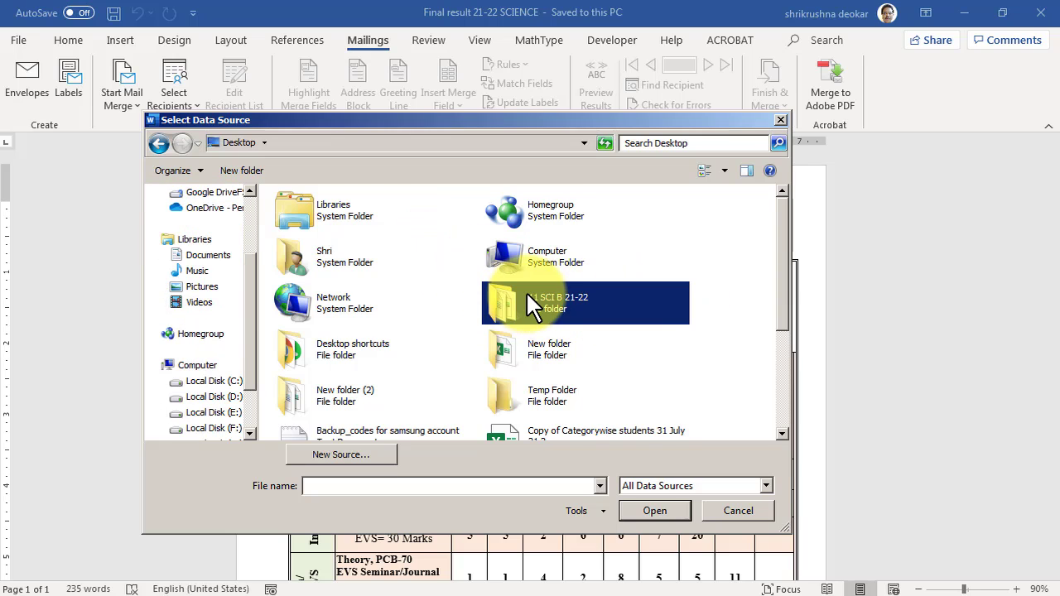
pyautogui.scroll(-3, 530, 303)
pyautogui.scroll(3, 530, 299)
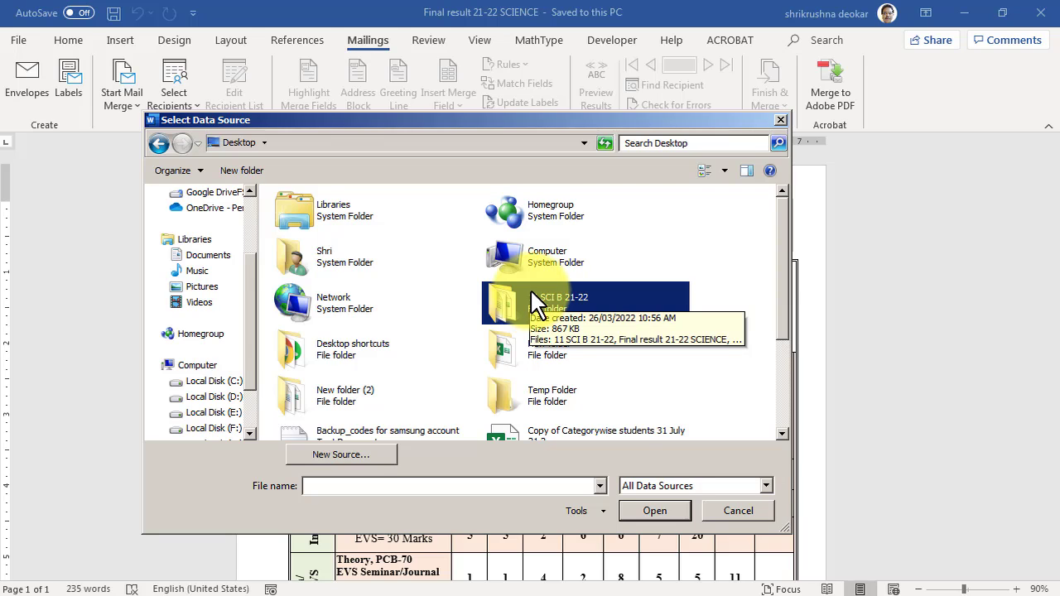
pyautogui.click(709, 275)
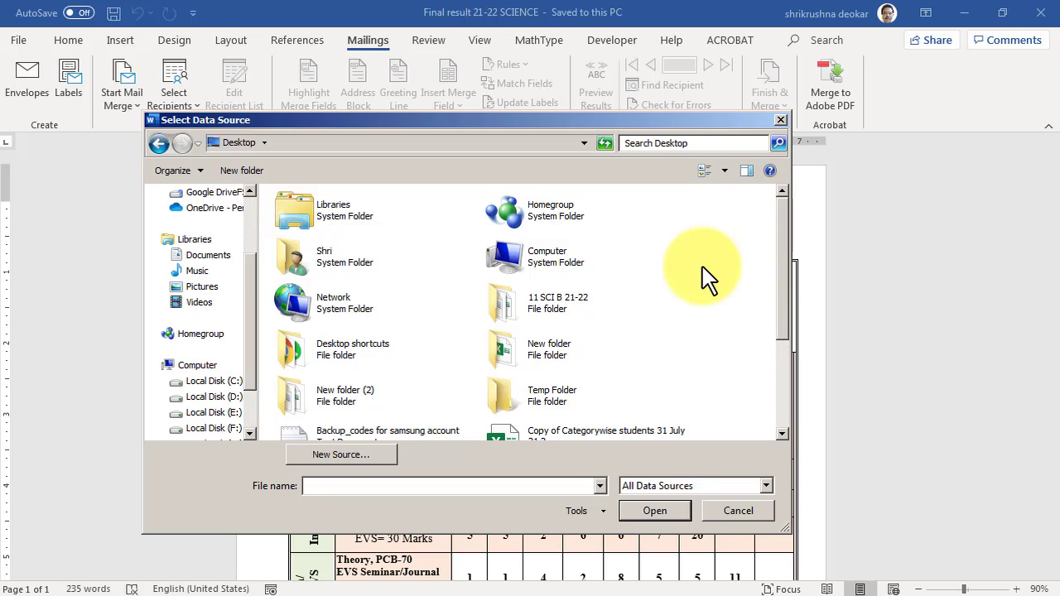
pyautogui.moveTo(472, 276)
pyautogui.mouseDown()
pyautogui.moveTo(624, 329)
pyautogui.moveTo(608, 329)
pyautogui.mouseUp()
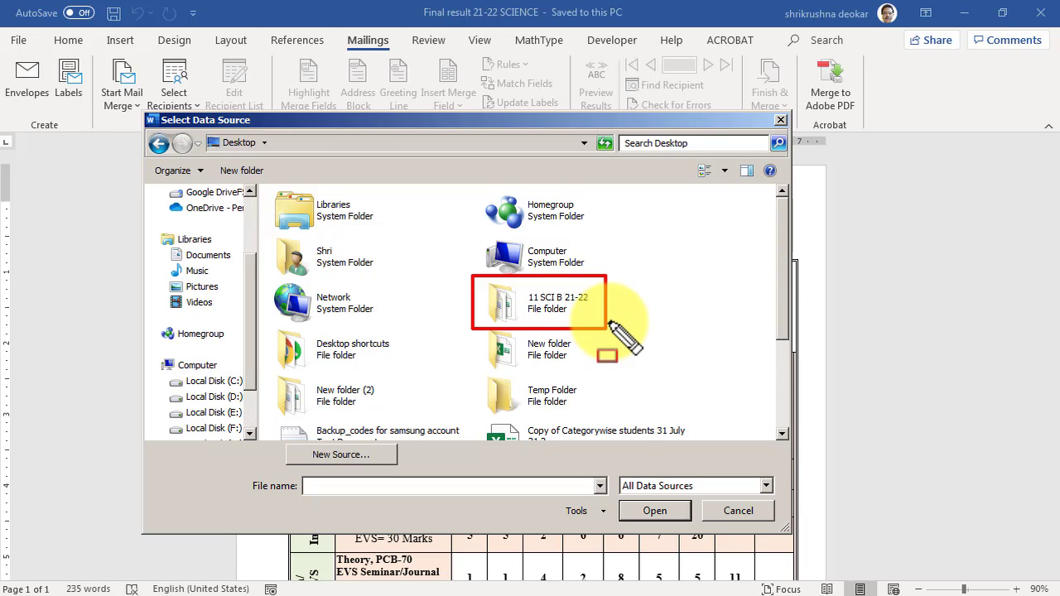
pyautogui.doubleClick(503, 308)
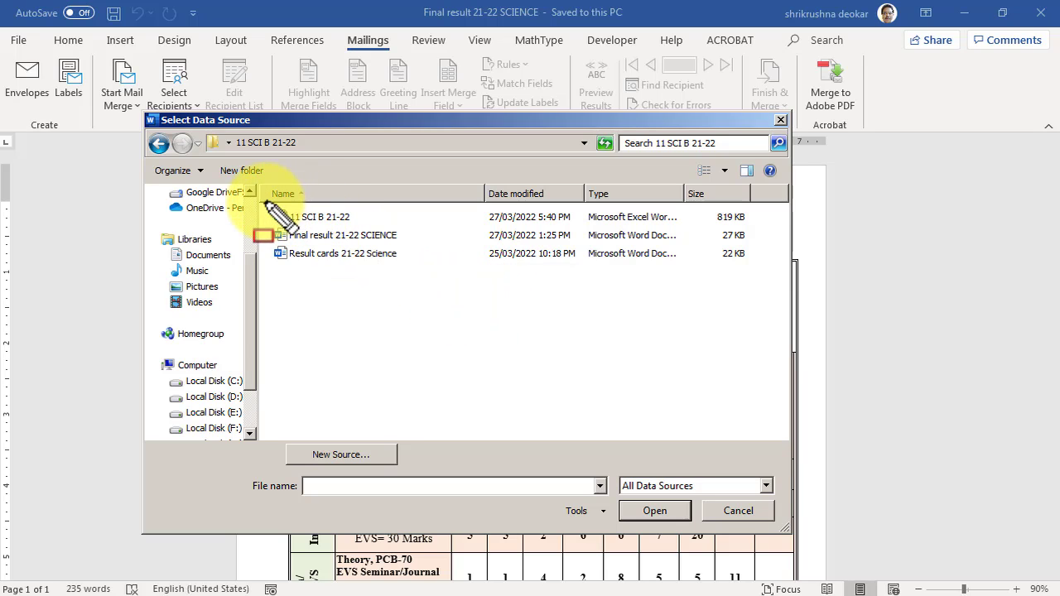
# Open the 11 SCI B 21-22 Excel workbook as the mail merge data source.
pyautogui.moveTo(280, 212); pyautogui.dragTo(380, 227)
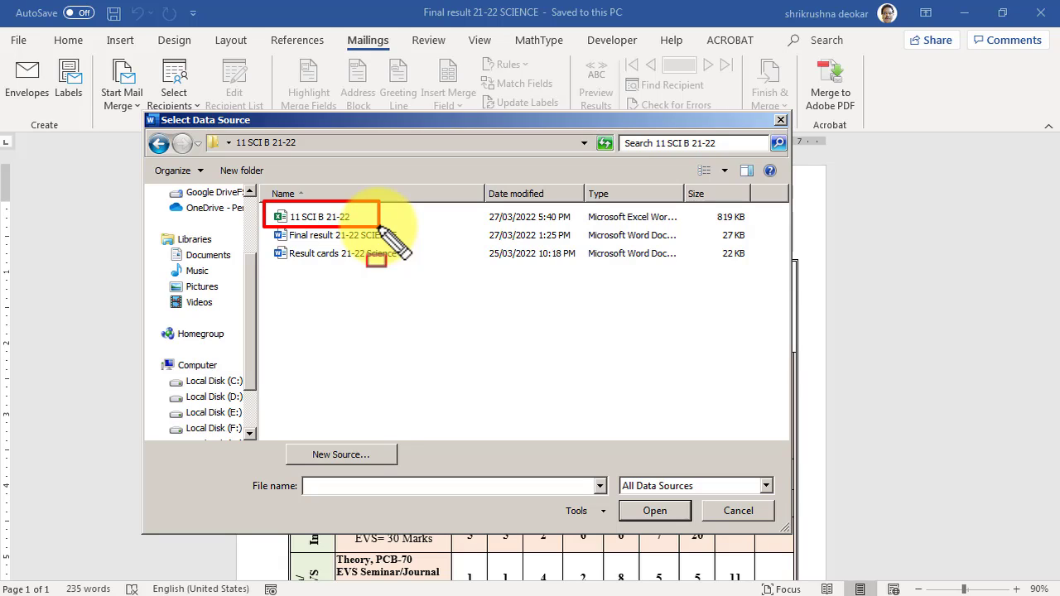
pyautogui.press('Escape')
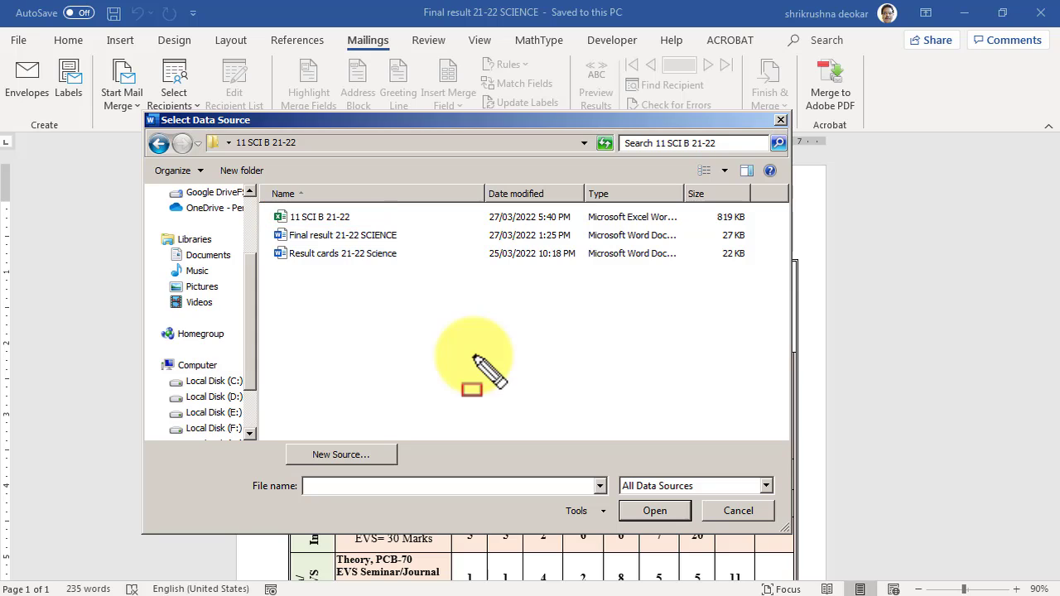
pyautogui.click(306, 217)
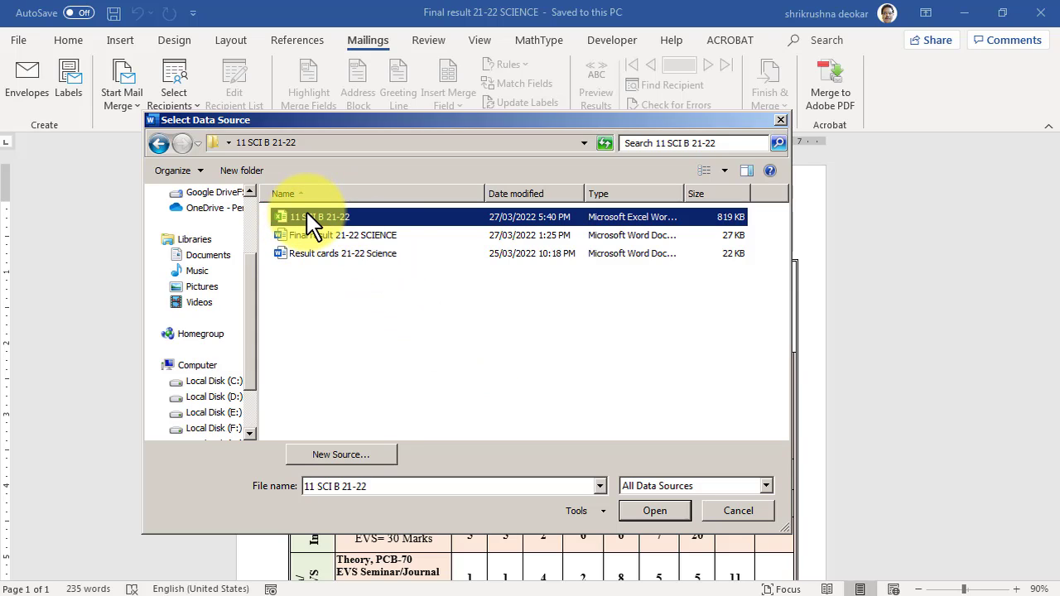
pyautogui.click(655, 509)
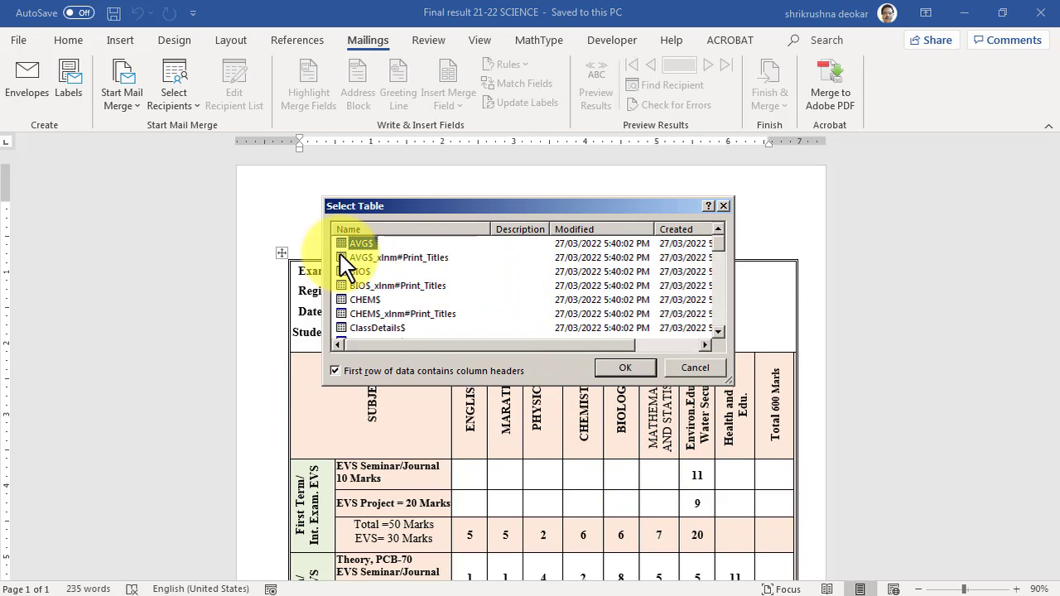
# Choose the 'FINAL RESULTS' table of the workbook as the recipient list, with its first row used as column headers.
pyautogui.moveTo(319, 193)
pyautogui.mouseDown()
pyautogui.moveTo(315, 237)
pyautogui.moveTo(521, 383)
pyautogui.moveTo(736, 390)
pyautogui.mouseUp()
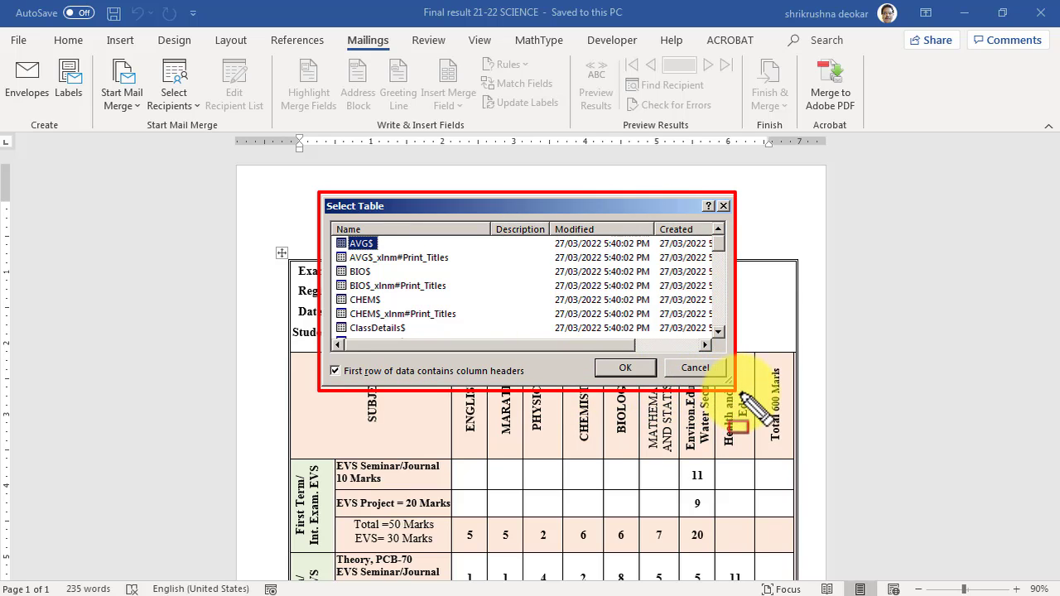
pyautogui.press('Escape')
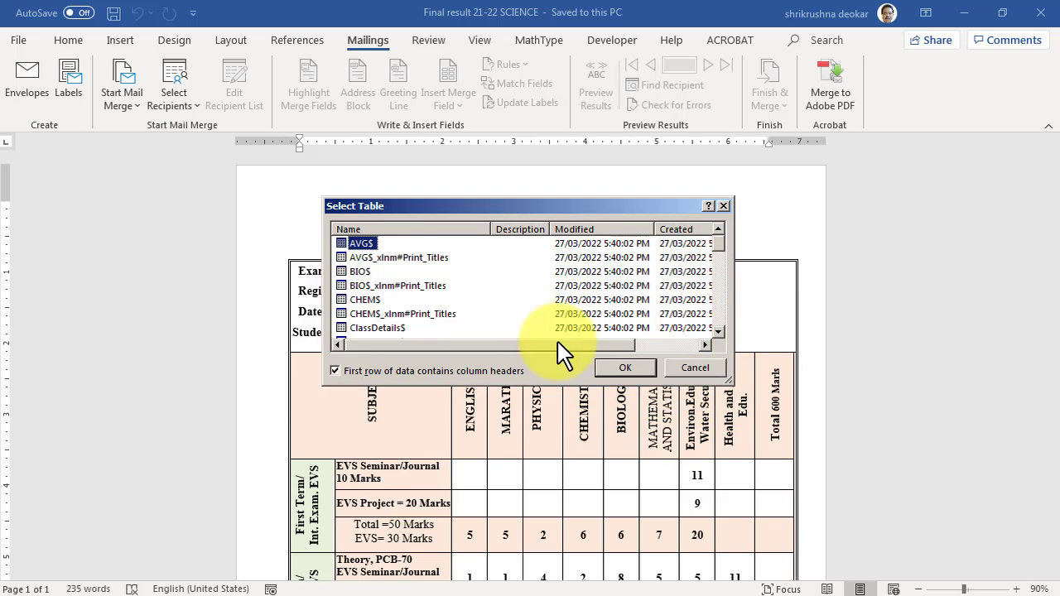
pyautogui.click(374, 257)
pyautogui.click(360, 272)
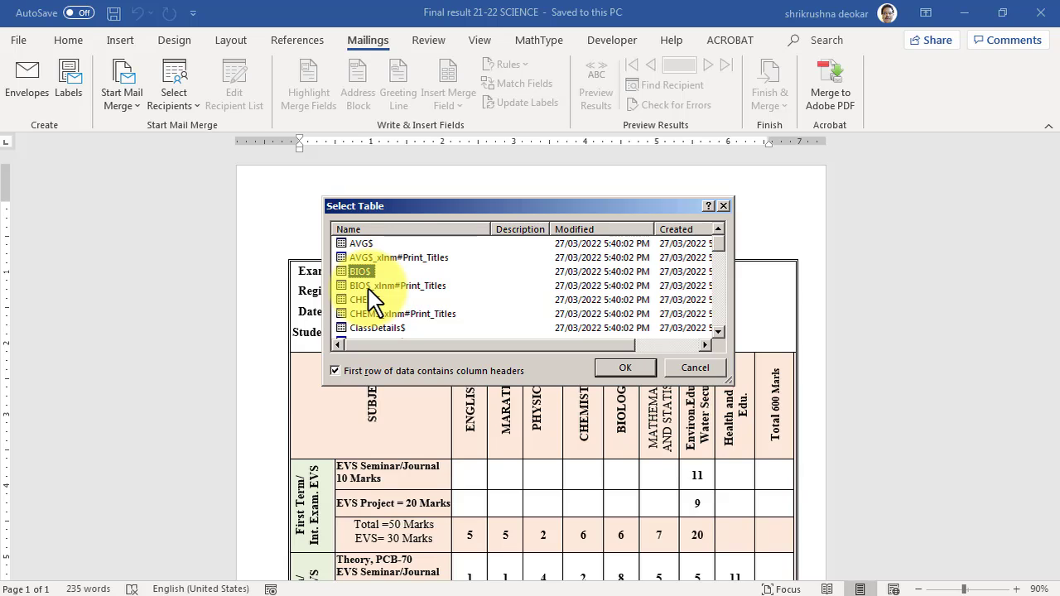
pyautogui.click(373, 286)
pyautogui.click(379, 300)
pyautogui.scroll(-1, 383, 311)
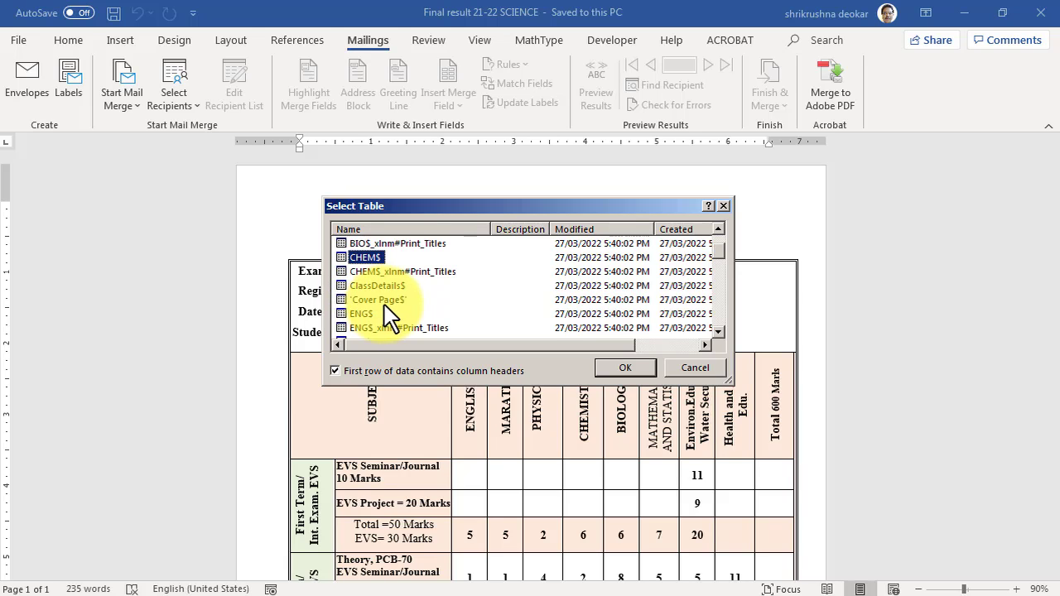
pyautogui.scroll(-2, 402, 308)
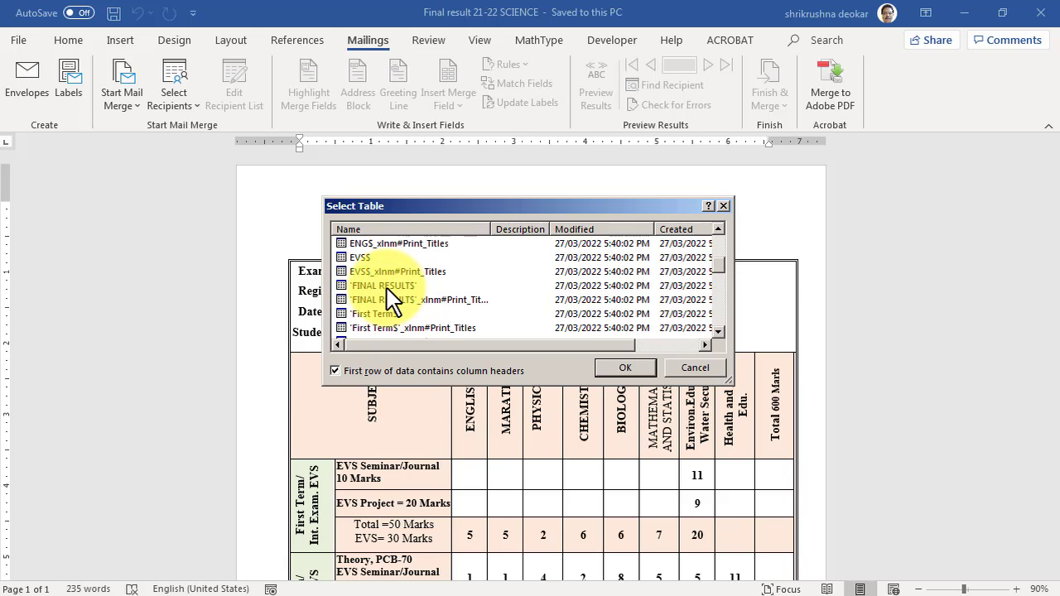
pyautogui.click(387, 287)
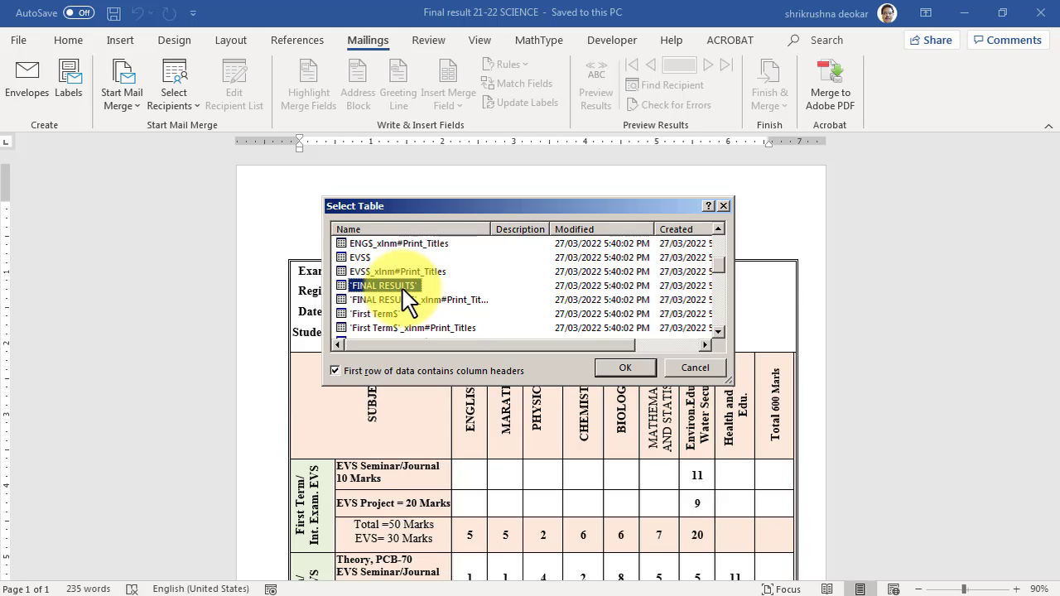
pyautogui.click(643, 370)
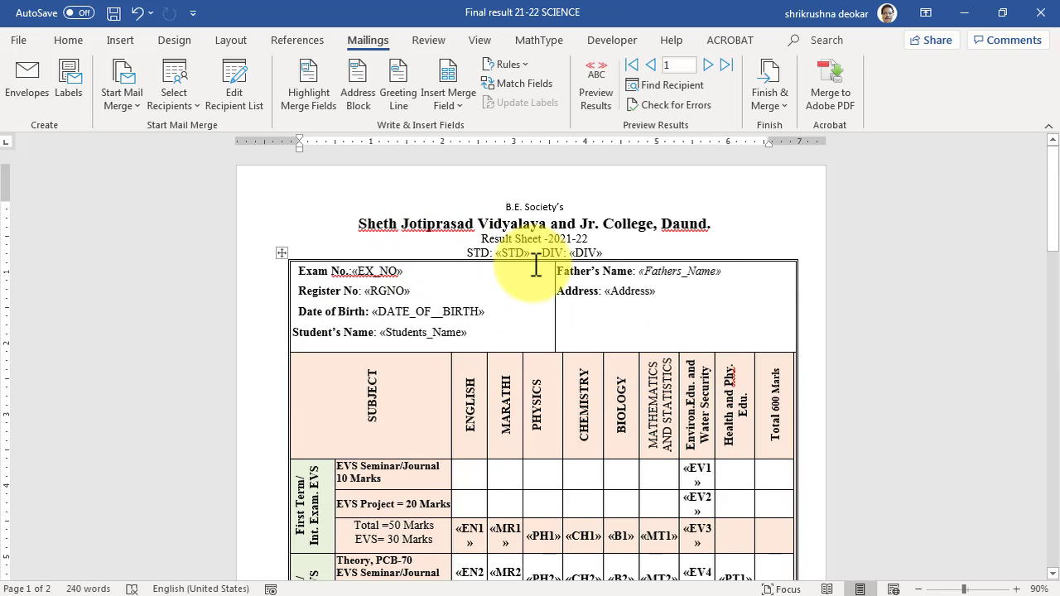
# Look over the merge fields in the result sheet and turn on the preview of the merged results.
pyautogui.scroll(-4, 540, 270)
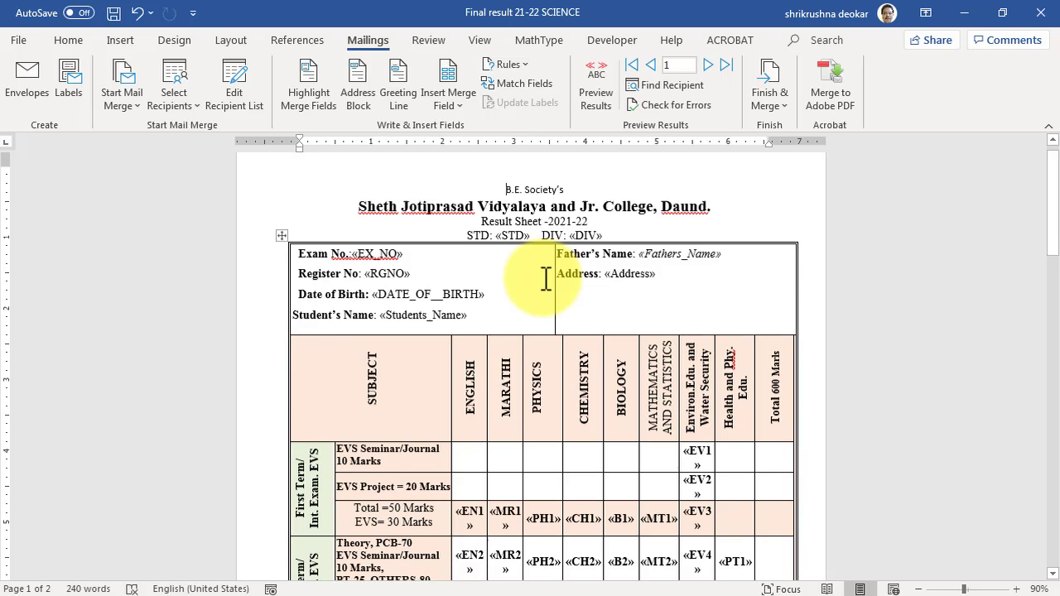
pyautogui.scroll(-1, 553, 300)
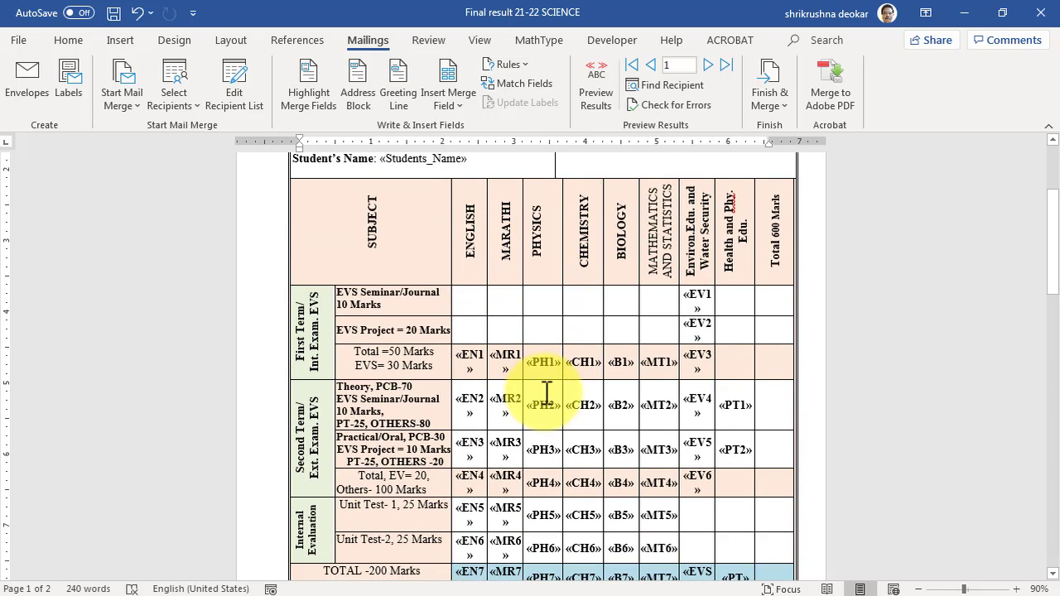
pyautogui.scroll(2, 644, 372)
pyautogui.scroll(2, 633, 386)
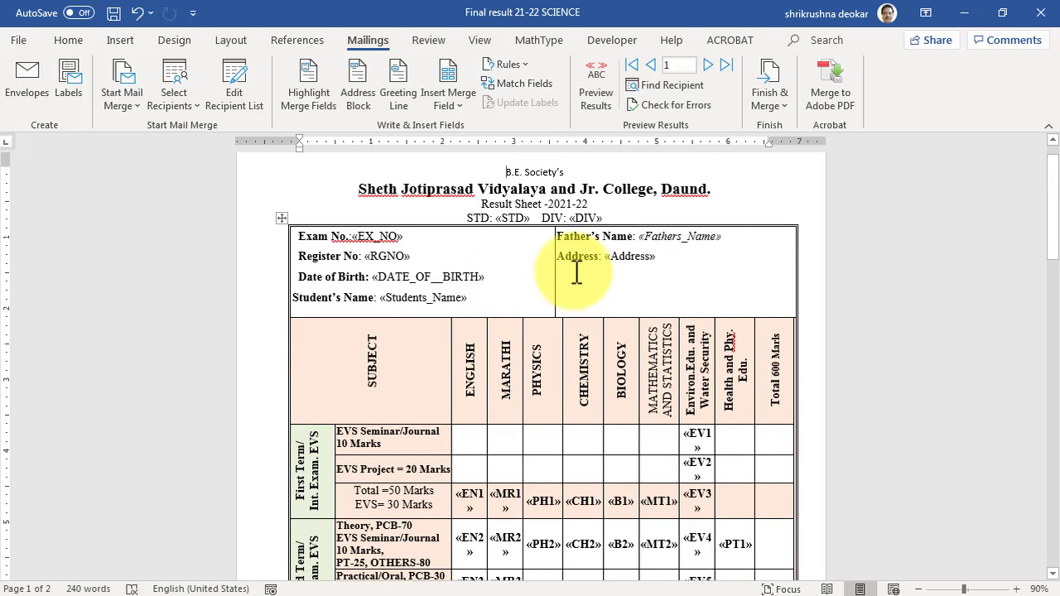
pyautogui.click(609, 119)
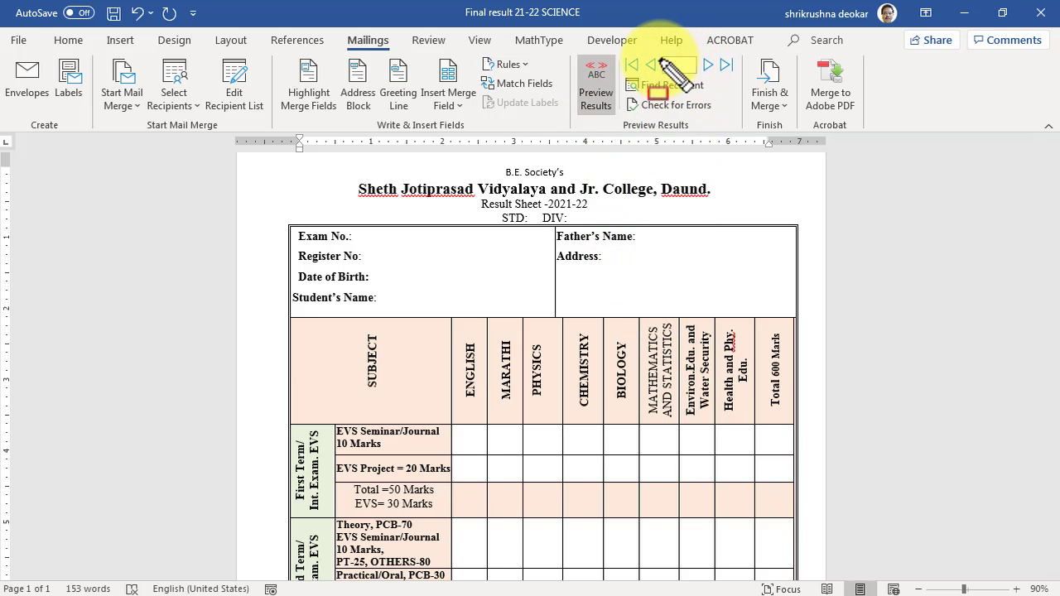
pyautogui.moveTo(651, 53)
pyautogui.mouseDown()
pyautogui.moveTo(686, 82)
pyautogui.moveTo(704, 80)
pyautogui.mouseUp()
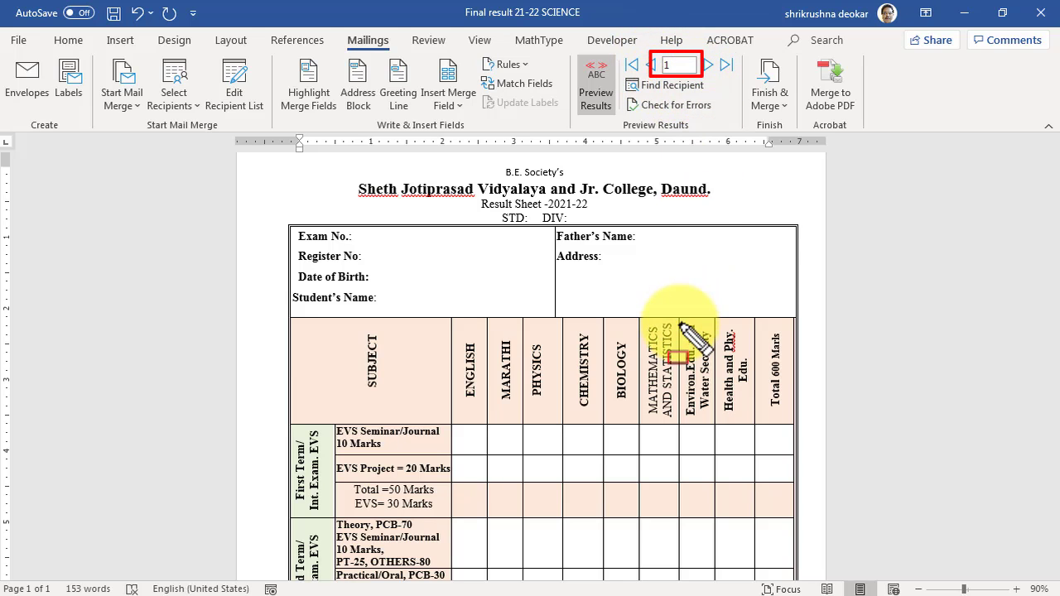
pyautogui.press('Escape')
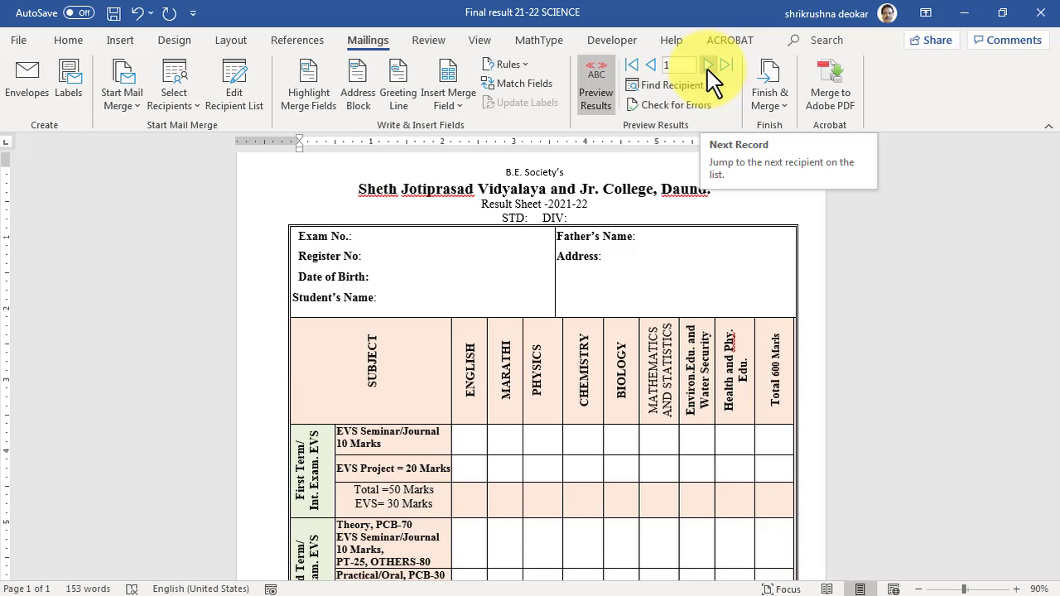
# Step forward from the first record through the next student records in the result preview.
pyautogui.click(709, 66)
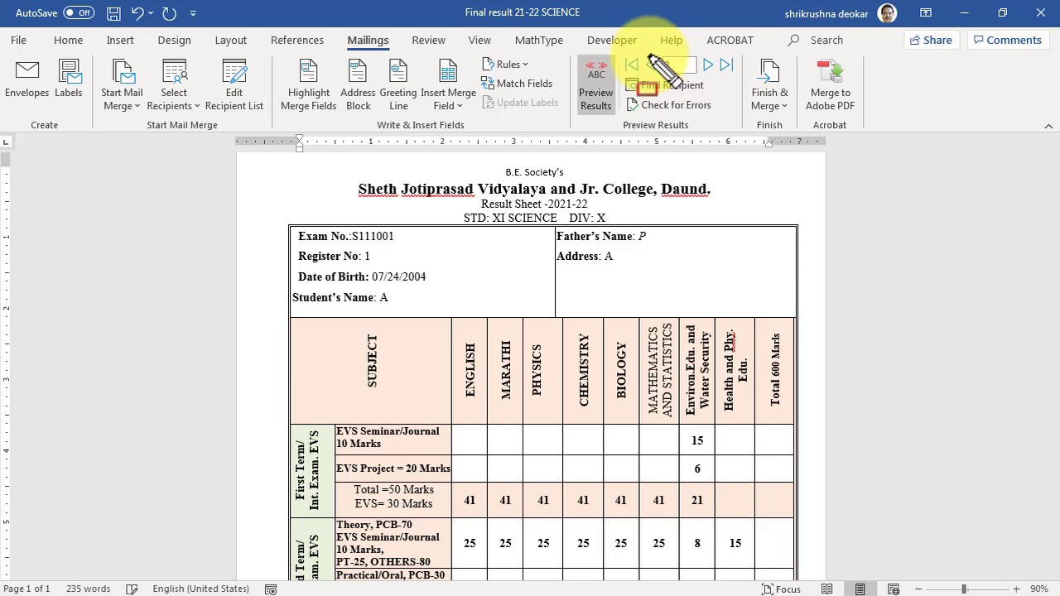
pyautogui.moveTo(649, 49)
pyautogui.mouseDown()
pyautogui.moveTo(687, 79)
pyautogui.moveTo(715, 83)
pyautogui.mouseUp()
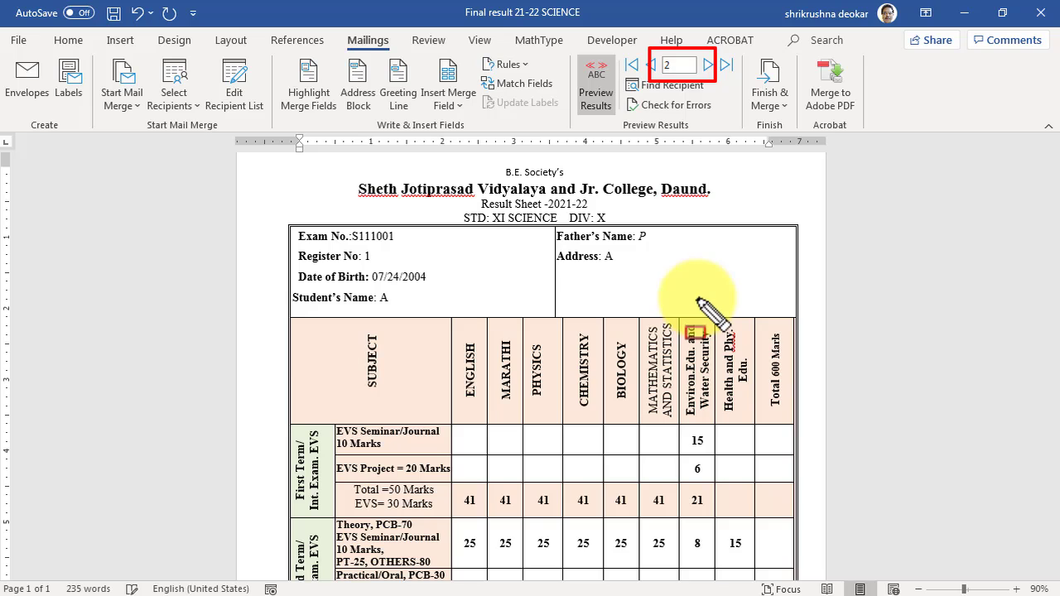
pyautogui.press('Escape')
pyautogui.click(709, 66)
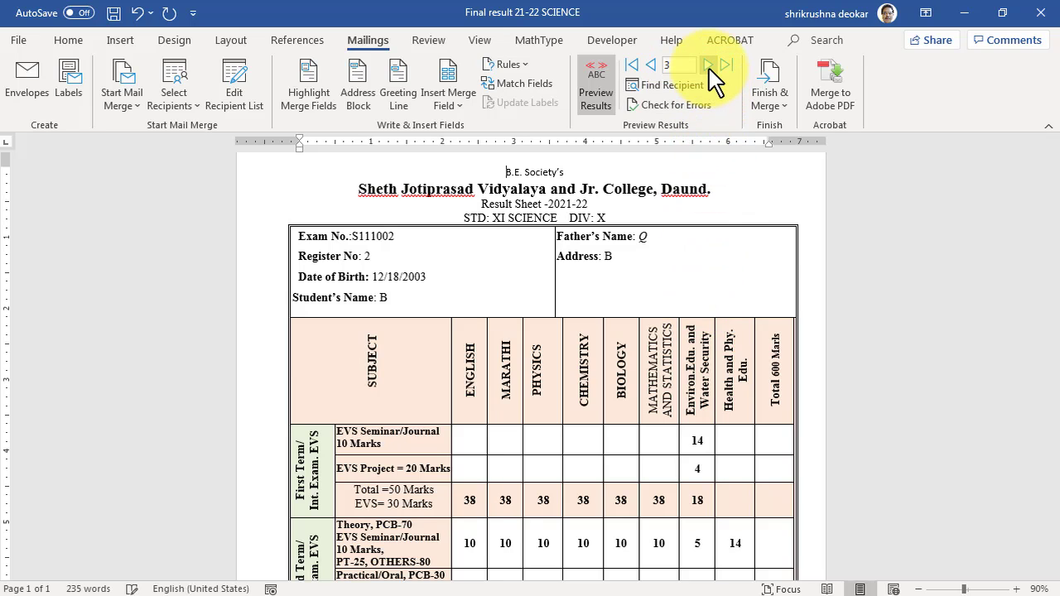
pyautogui.click(708, 65)
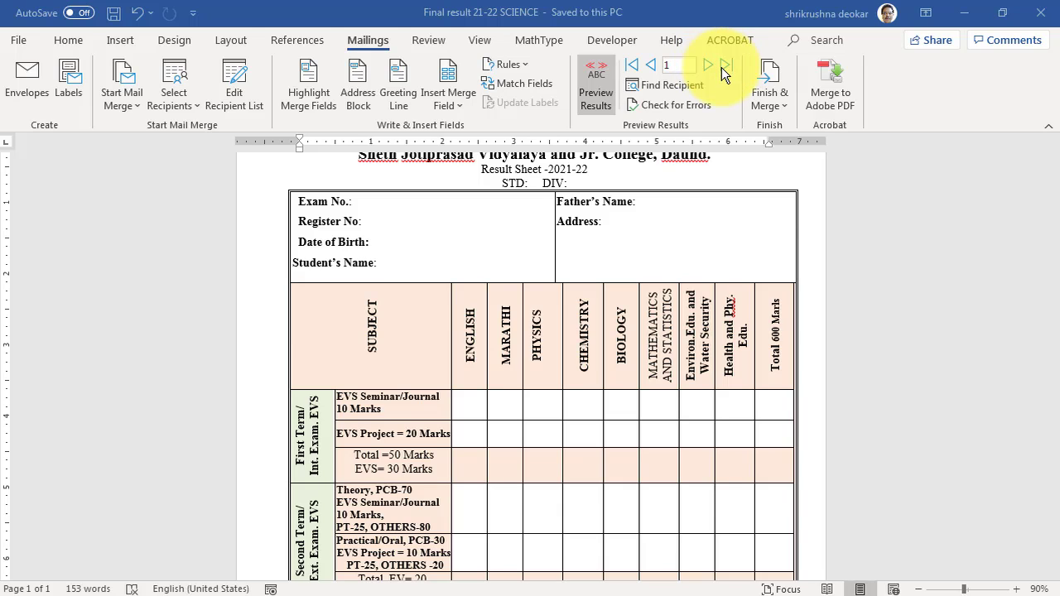
pyautogui.moveTo(717, 53); pyautogui.dragTo(750, 82)
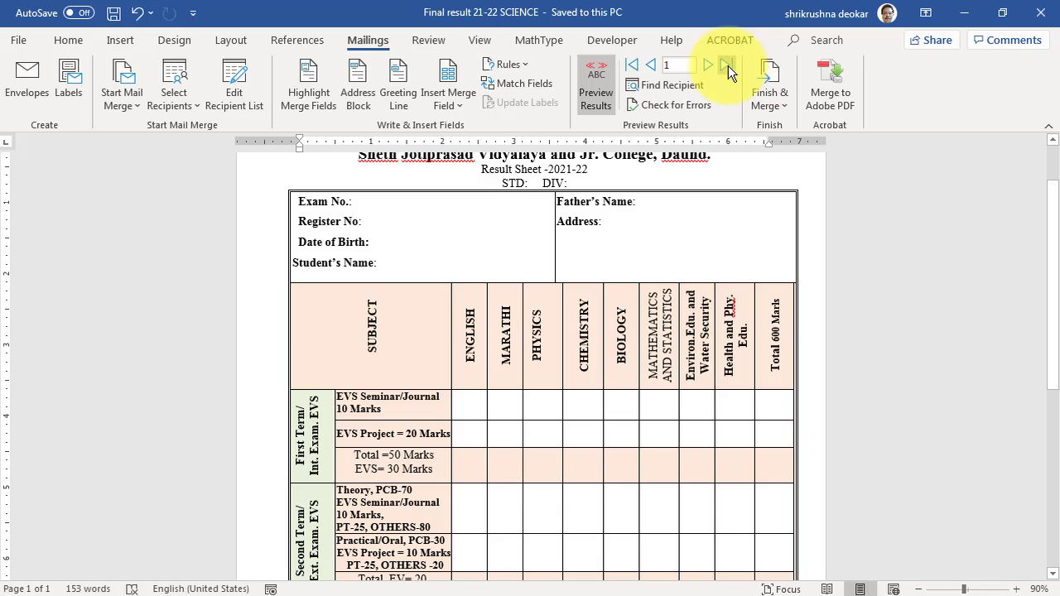
# Preview the last record of the linked table and look over its merged result sheet.
pyautogui.click(728, 66)
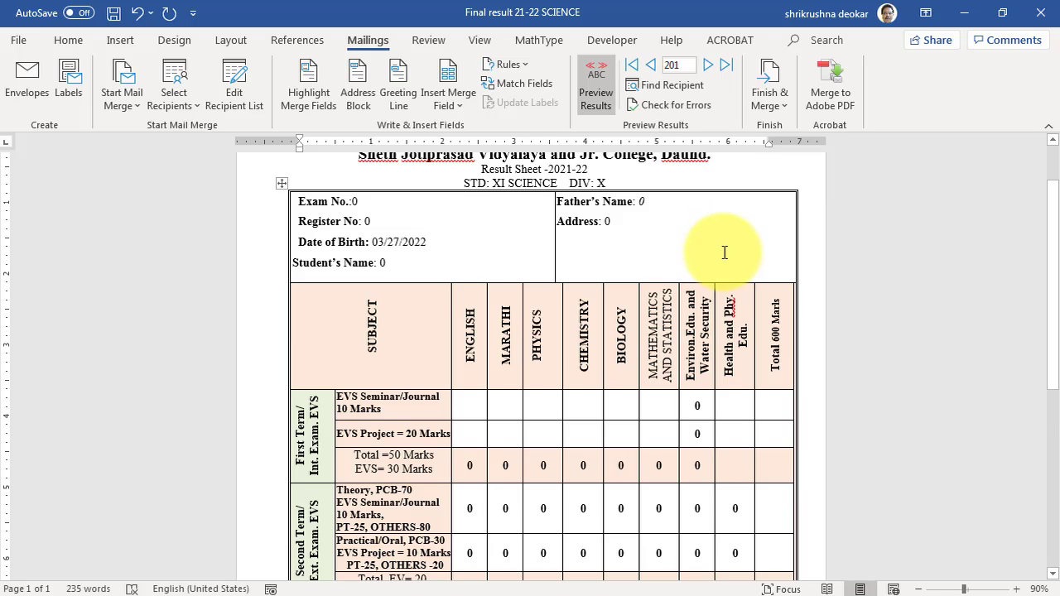
pyautogui.scroll(-2, 610, 398)
pyautogui.scroll(2, 679, 447)
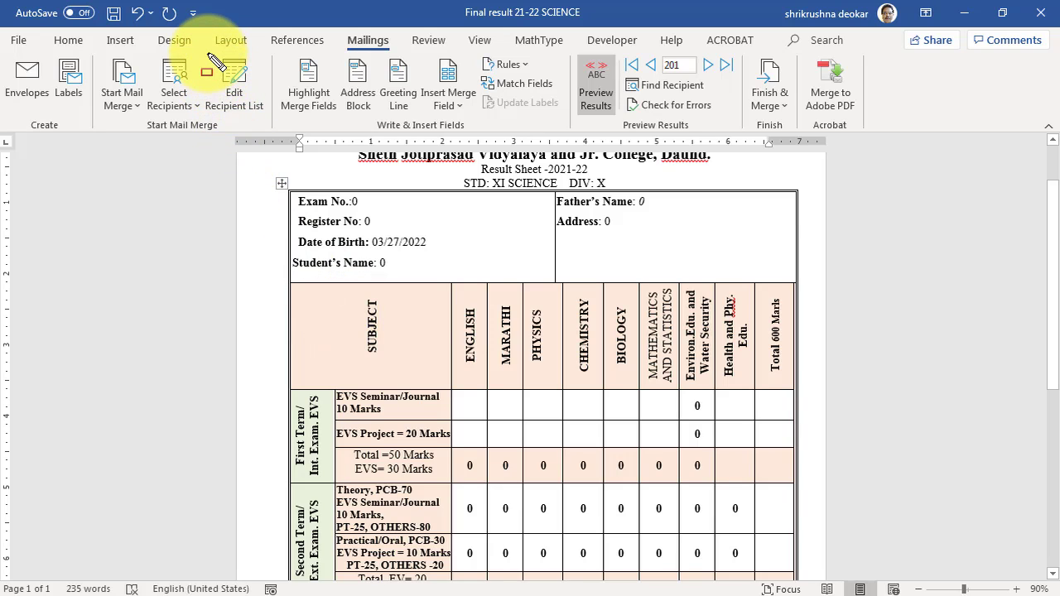
# Open the mail merge recipient list and look through it for the last real student record and the empty records.
pyautogui.moveTo(207, 55)
pyautogui.mouseDown()
pyautogui.moveTo(247, 121)
pyautogui.moveTo(272, 121)
pyautogui.mouseUp()
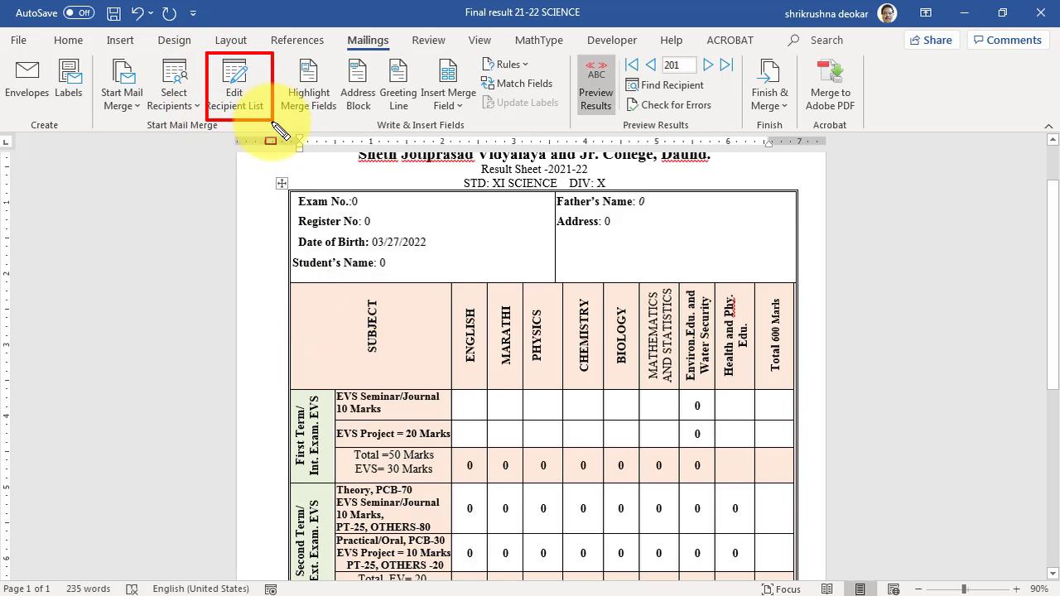
pyautogui.click(232, 100)
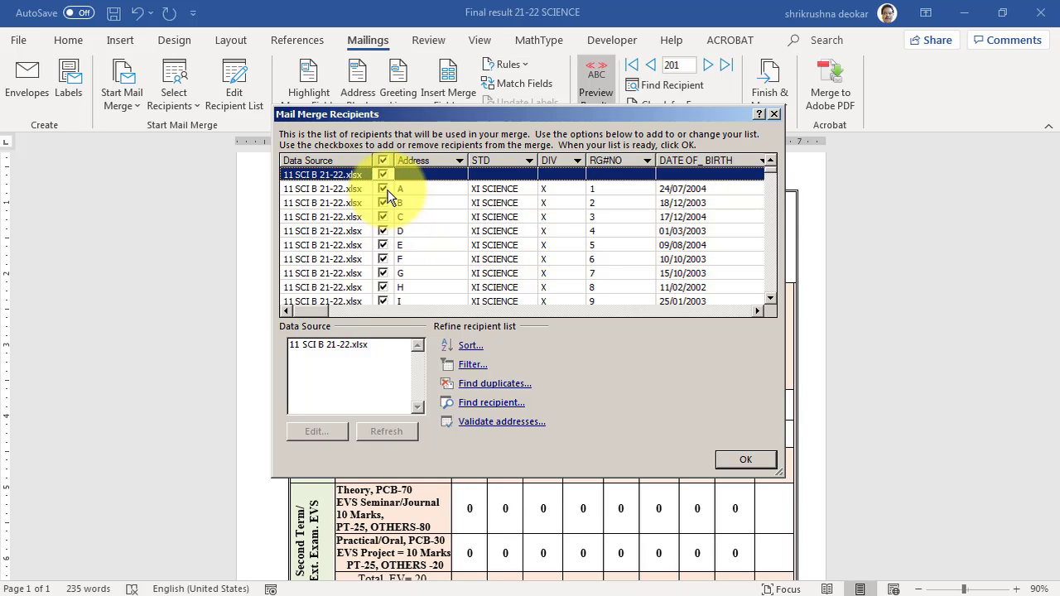
pyautogui.scroll(-1, 388, 193)
pyautogui.scroll(-5, 388, 193)
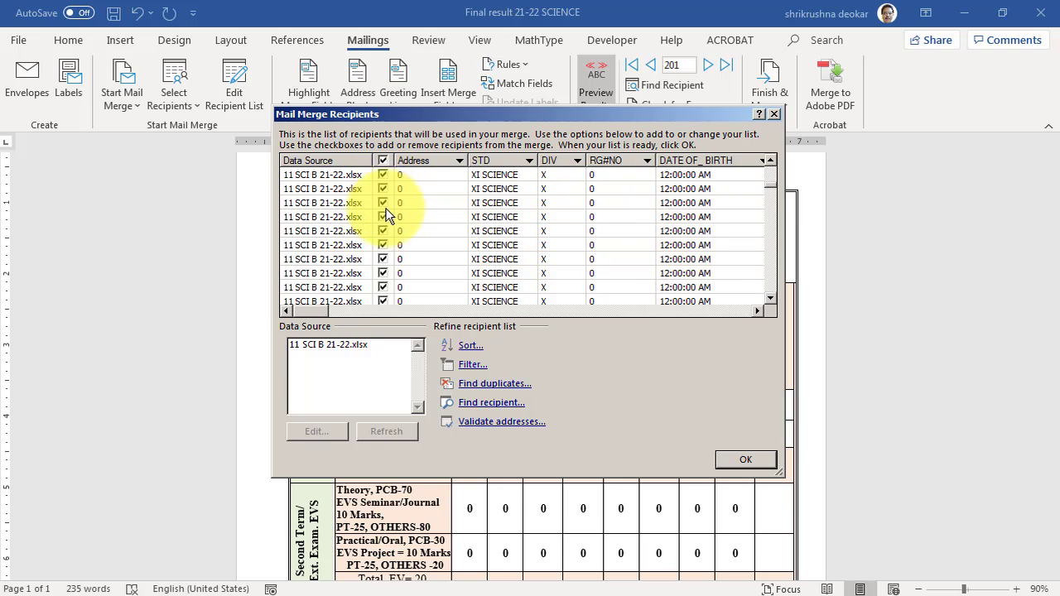
pyautogui.scroll(-3, 388, 248)
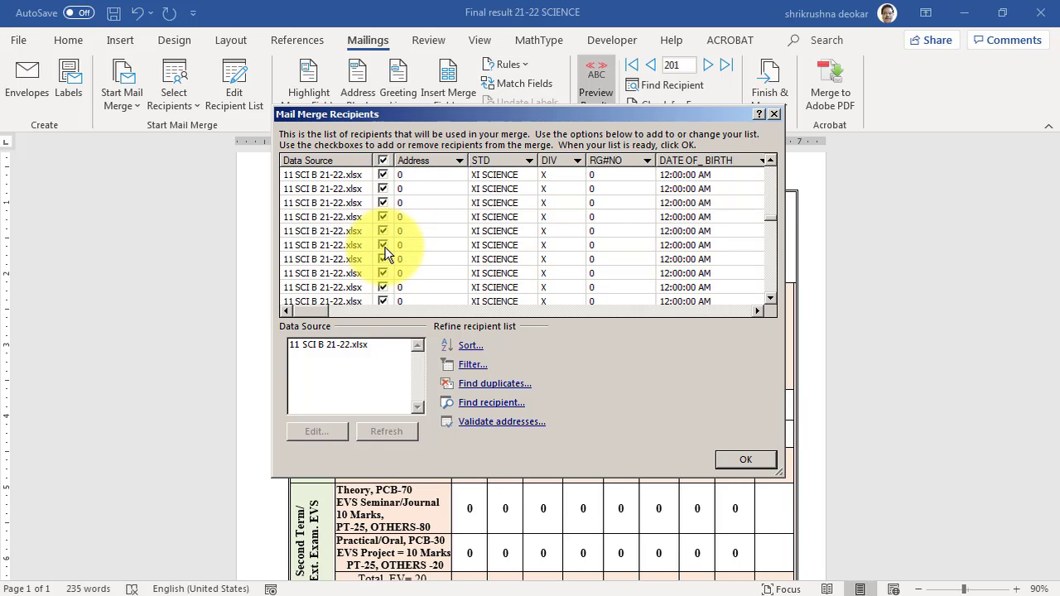
pyautogui.scroll(5, 397, 240)
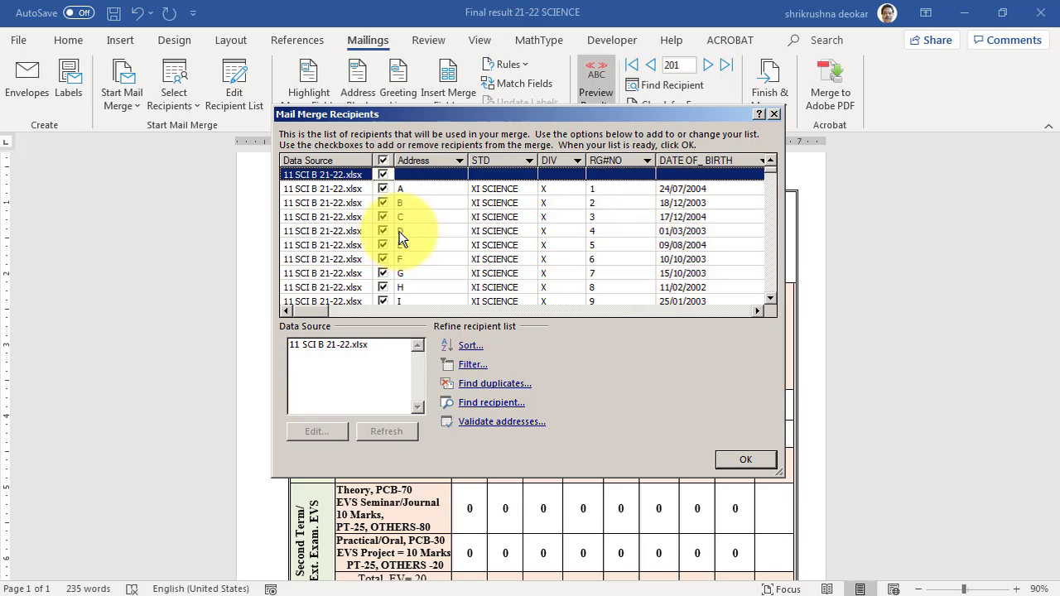
pyautogui.scroll(-3, 406, 240)
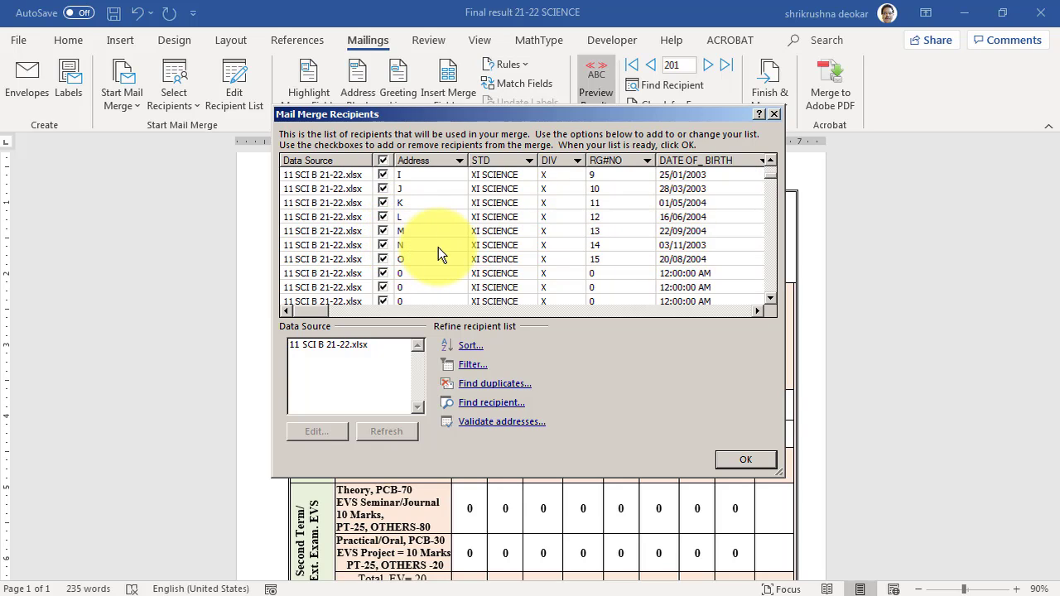
pyautogui.moveTo(406, 253)
pyautogui.mouseDown()
pyautogui.moveTo(400, 259)
pyautogui.moveTo(423, 269)
pyautogui.mouseUp()
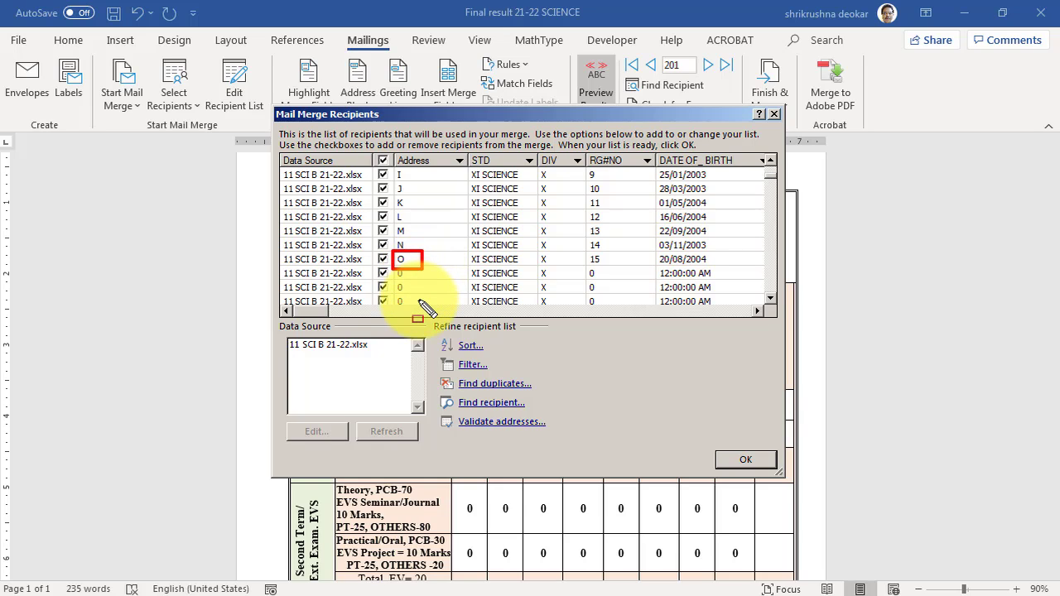
pyautogui.click(383, 273)
pyautogui.click(383, 288)
pyautogui.click(383, 274)
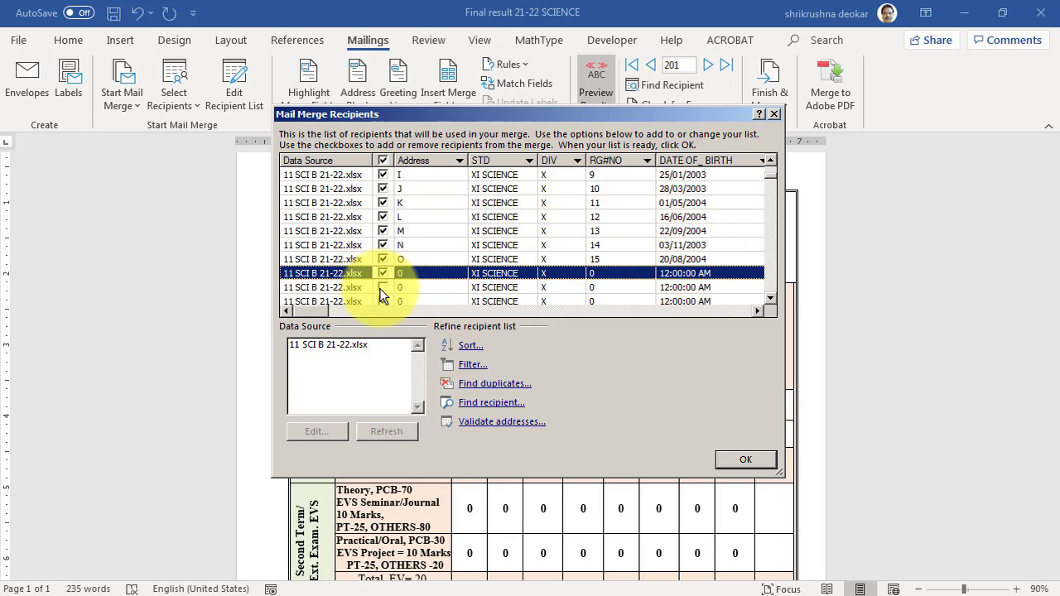
pyautogui.click(383, 287)
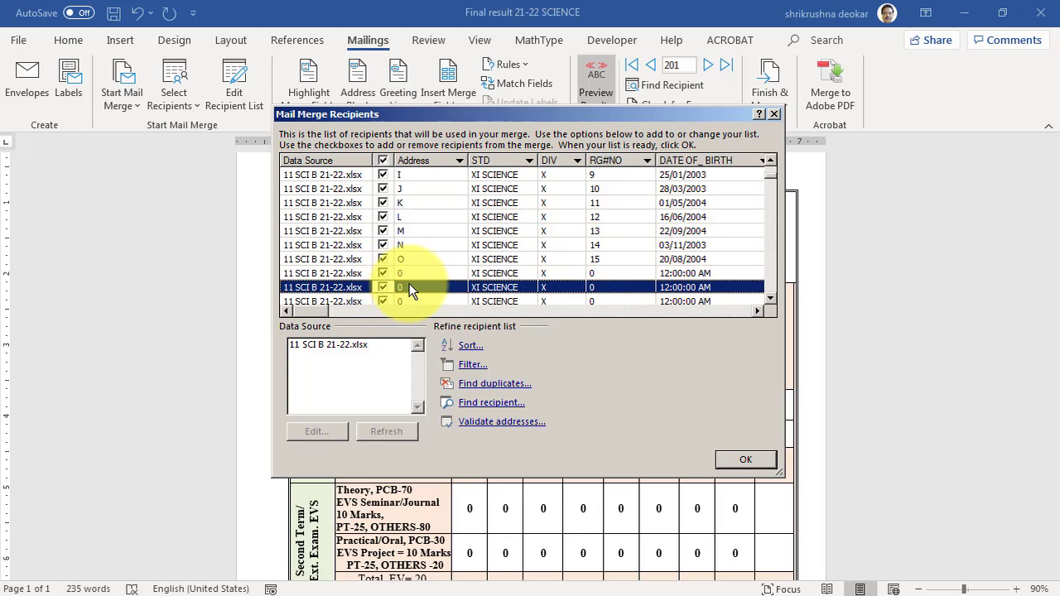
pyautogui.scroll(3, 410, 283)
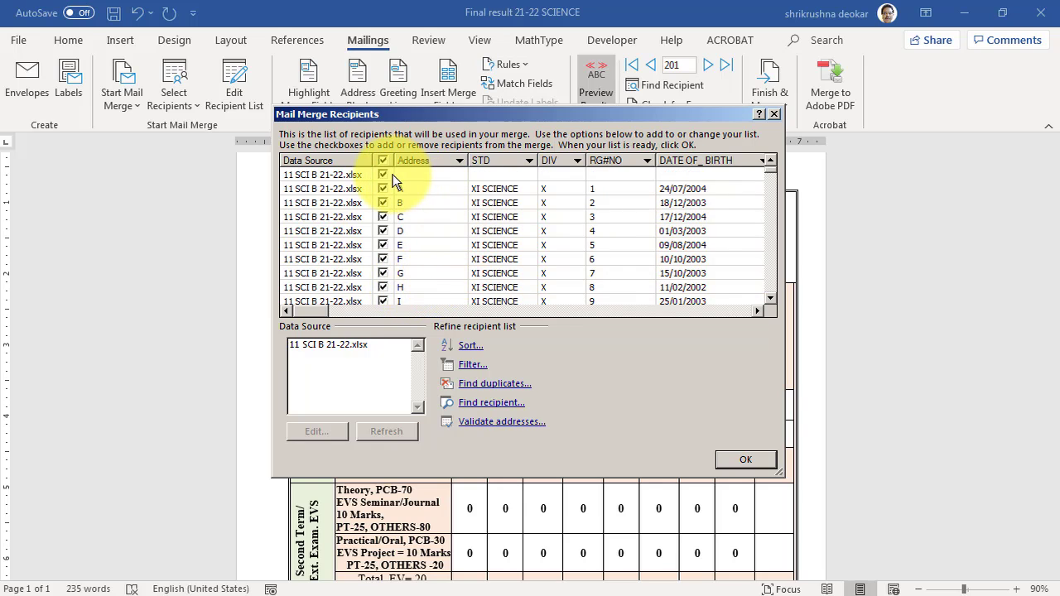
pyautogui.click(382, 175)
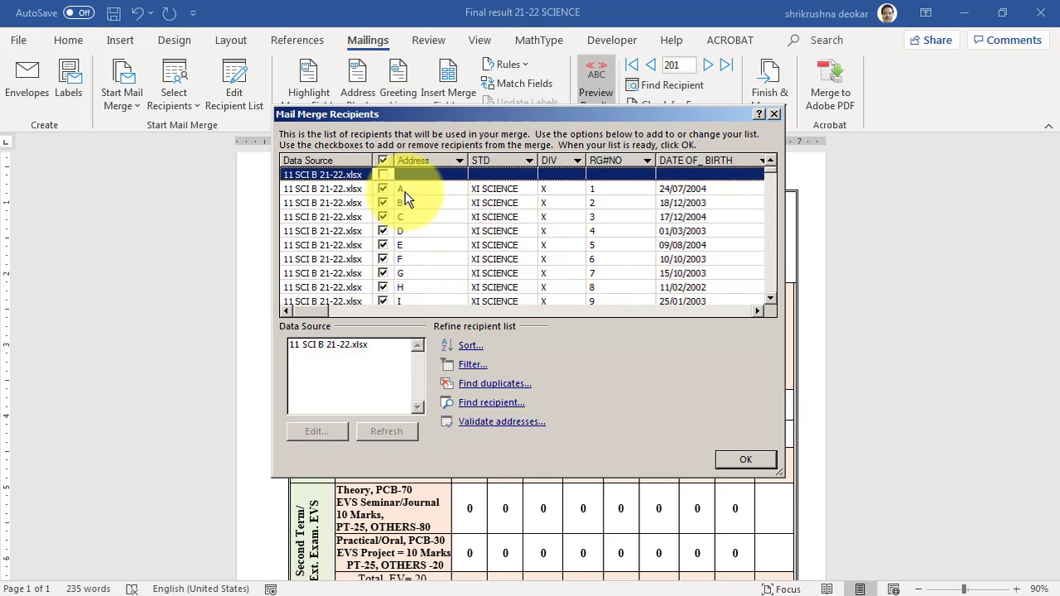
pyautogui.moveTo(395, 212); pyautogui.dragTo(406, 219)
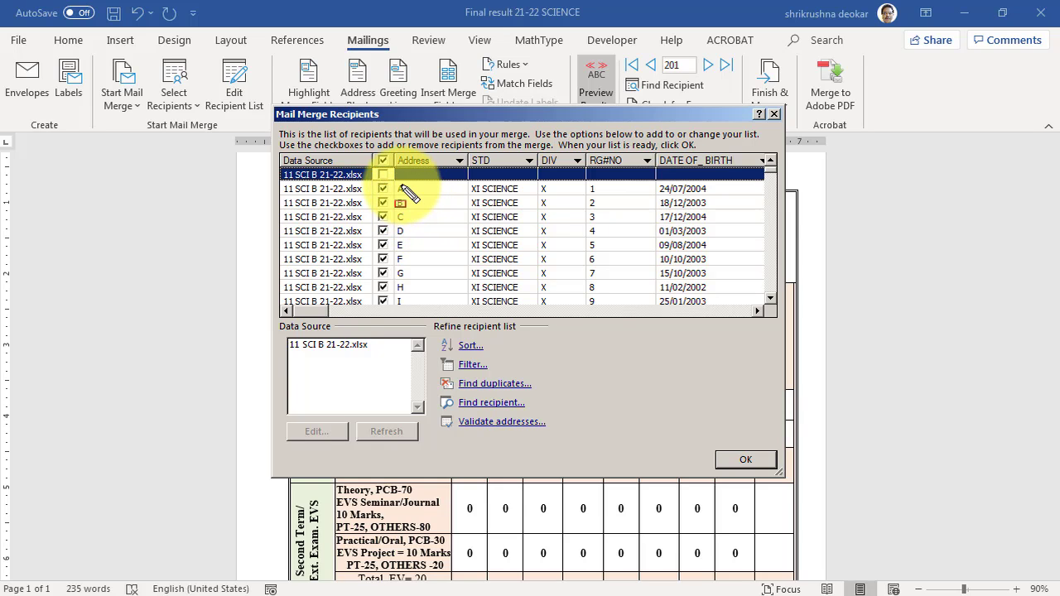
pyautogui.moveTo(398, 184)
pyautogui.mouseDown()
pyautogui.moveTo(444, 224)
pyautogui.moveTo(421, 228)
pyautogui.mouseUp()
pyautogui.press('Escape')
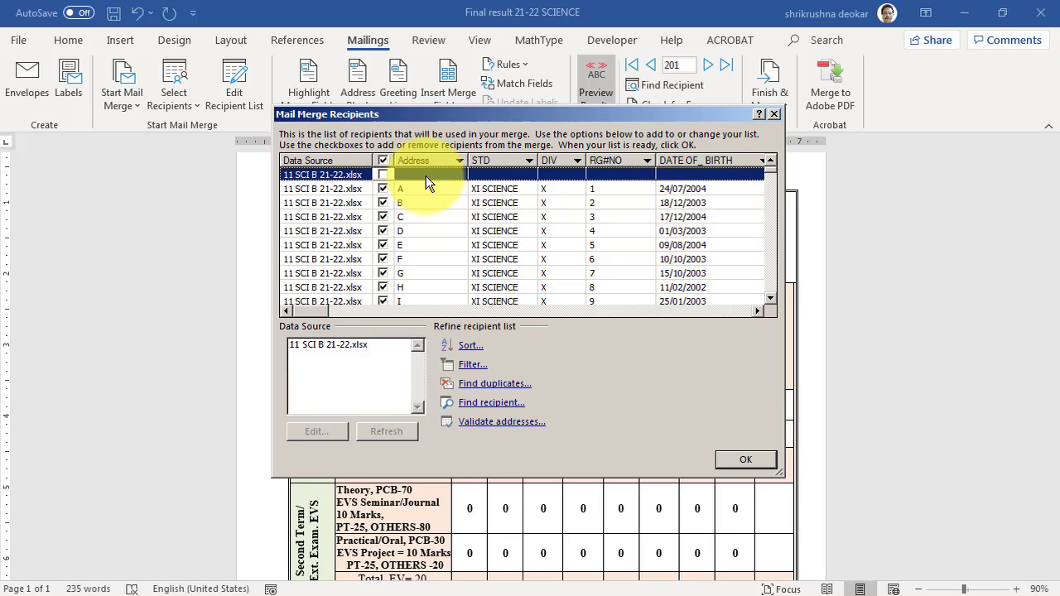
pyautogui.click(382, 175)
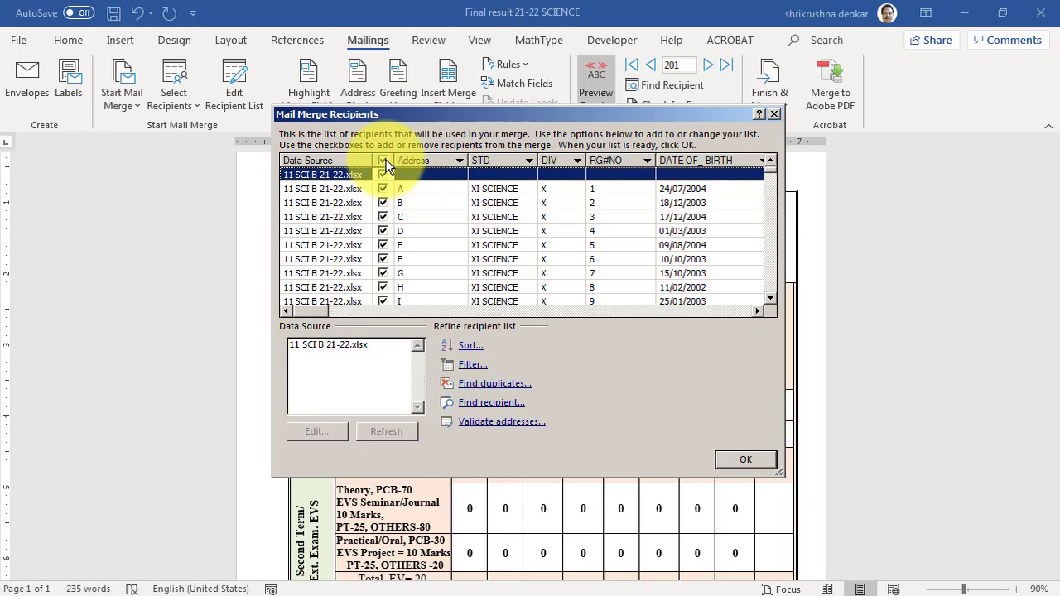
# Exclude all recipients from the merge and include only the student records A through I again.
pyautogui.click(386, 163)
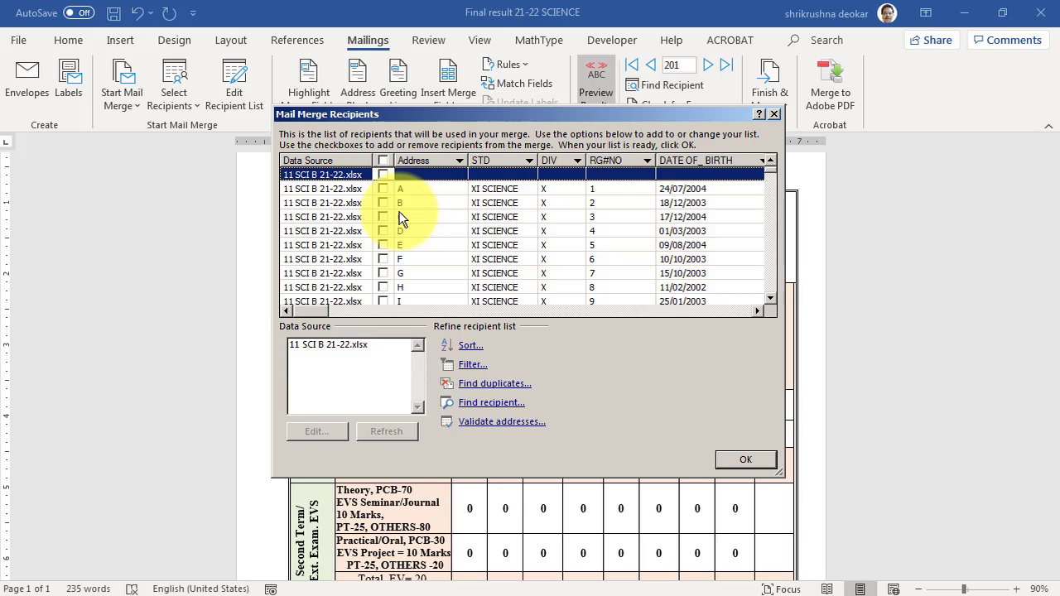
pyautogui.click(383, 189)
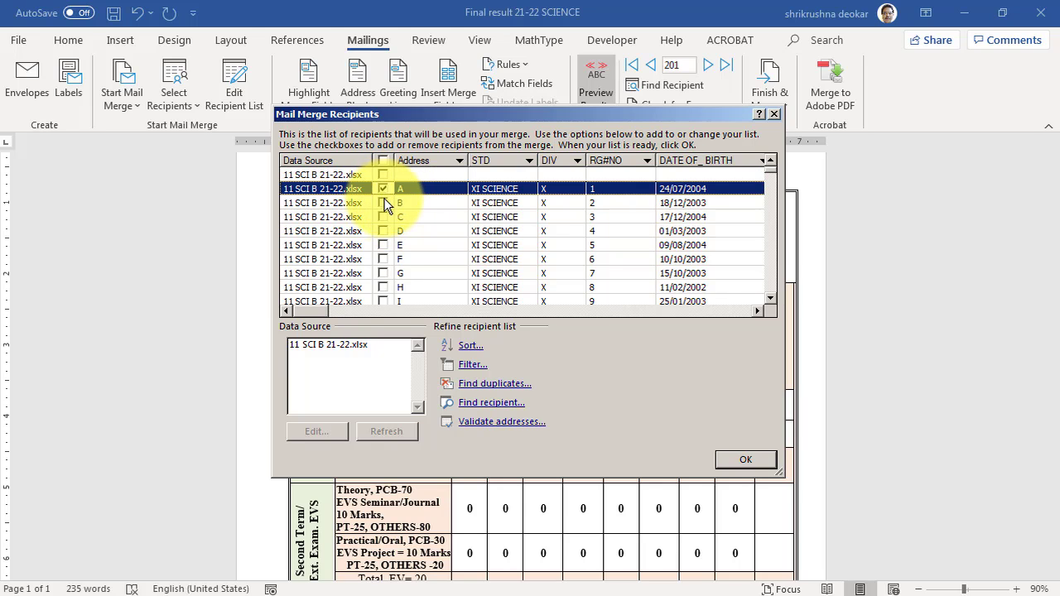
pyautogui.click(382, 203)
pyautogui.click(383, 217)
pyautogui.click(383, 231)
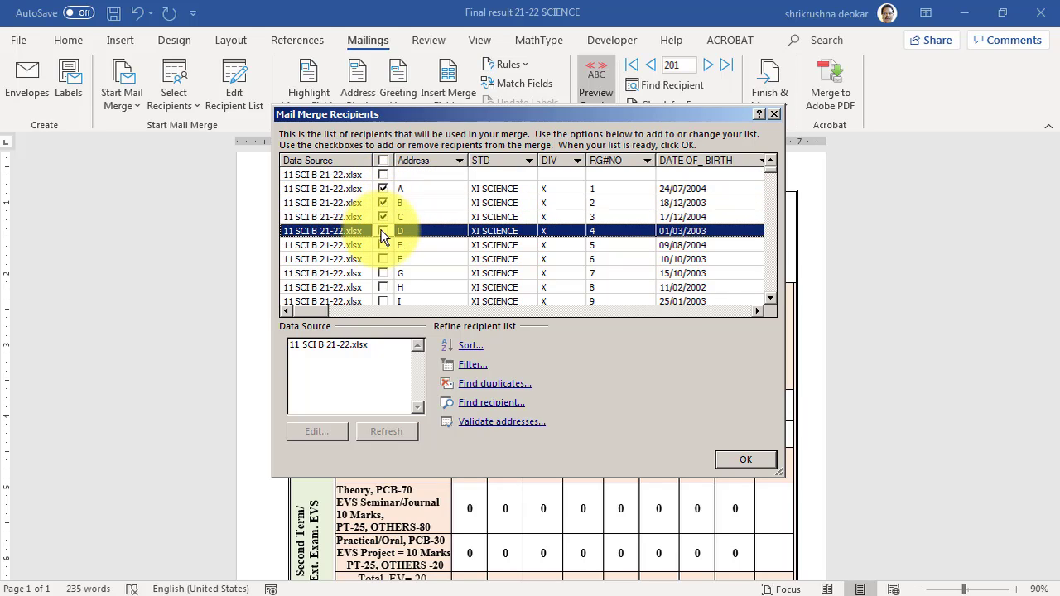
pyautogui.click(383, 245)
pyautogui.click(382, 259)
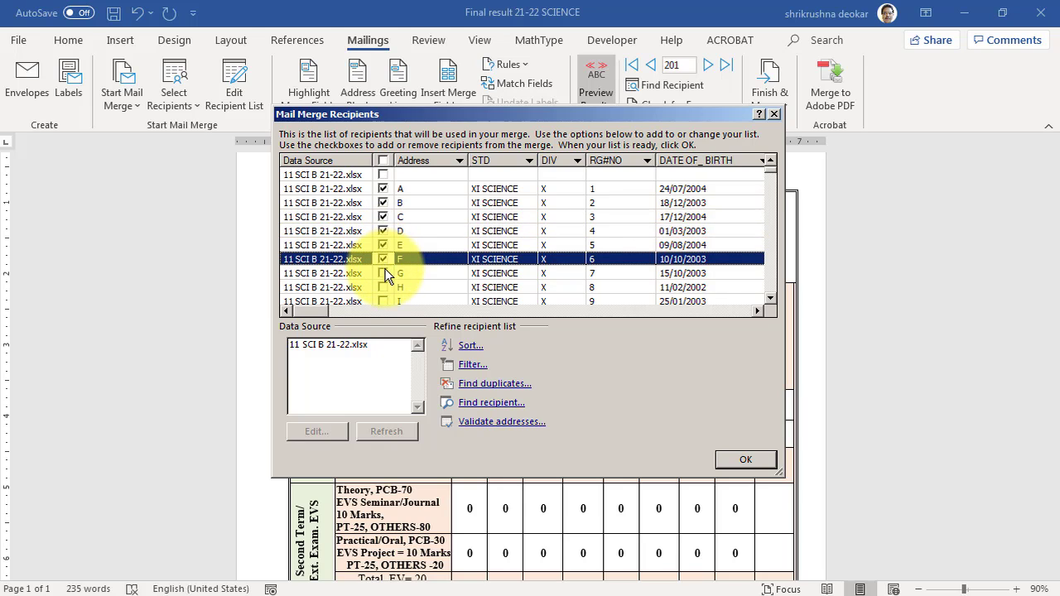
pyautogui.click(382, 273)
pyautogui.click(382, 288)
pyautogui.click(382, 287)
pyautogui.click(383, 302)
pyautogui.click(486, 305)
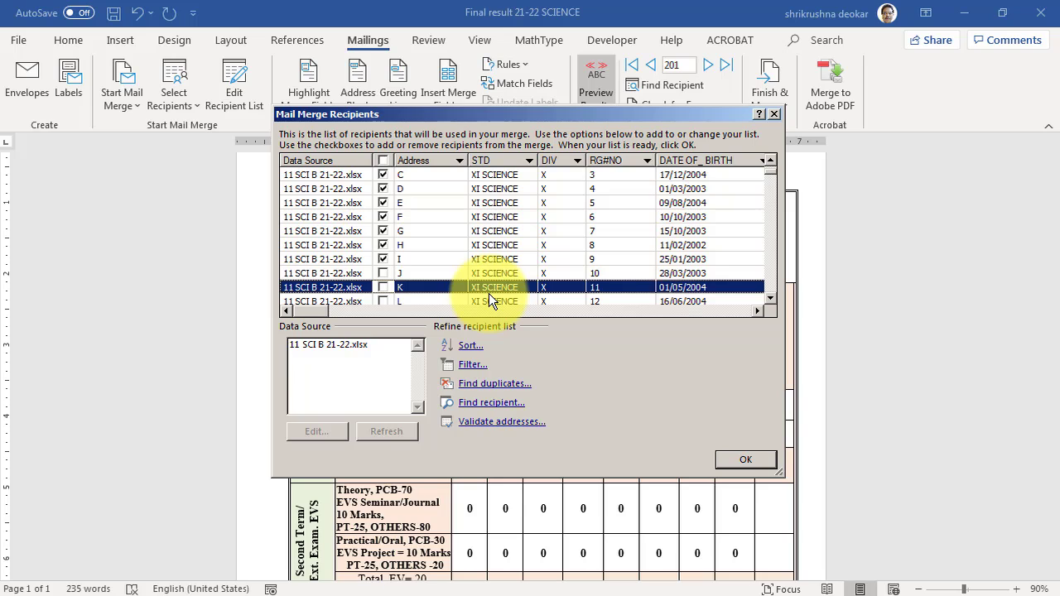
# Include the student records J through O as well, leaving out the empty records, and apply the recipient list.
pyautogui.scroll(-1, 488, 294)
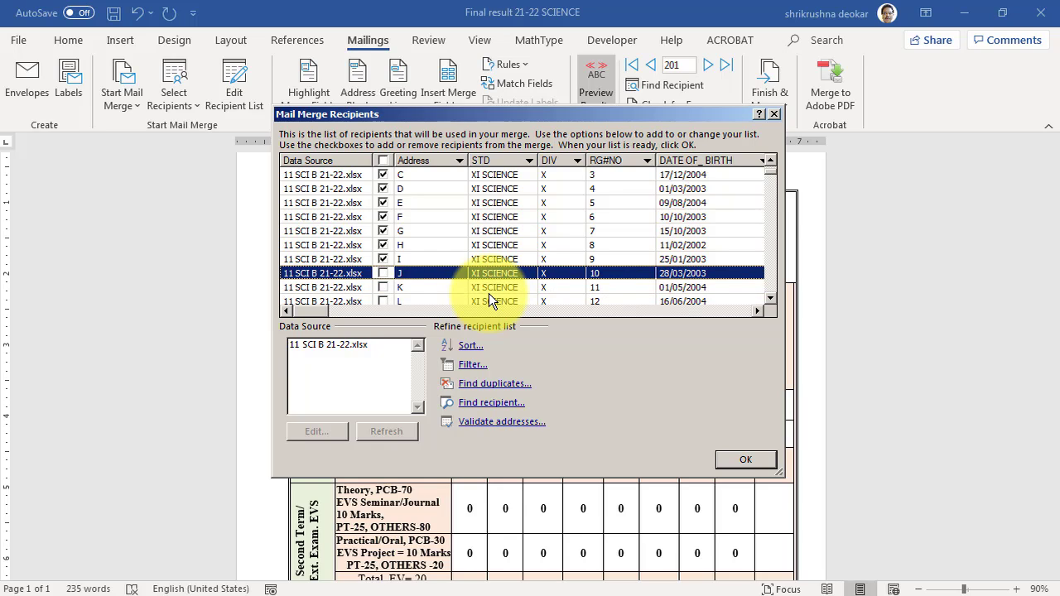
pyautogui.press('space')
pyautogui.press('Down')
pyautogui.press('space')
pyautogui.press('Down')
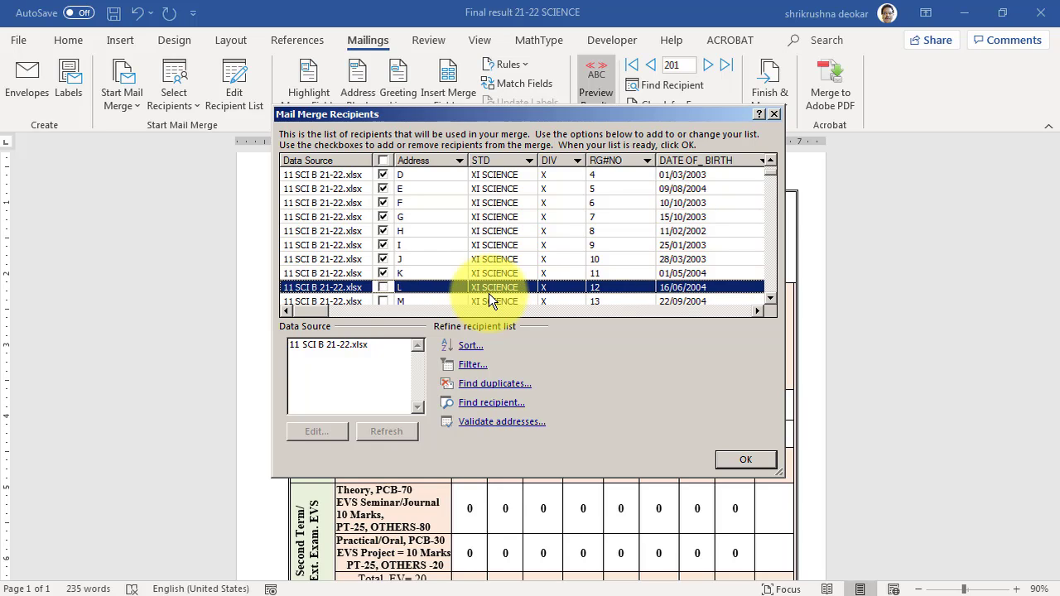
pyautogui.press('space')
pyautogui.press('Down')
pyautogui.press('space')
pyautogui.press('Down')
pyautogui.press('space')
pyautogui.press('Down')
pyautogui.press('space')
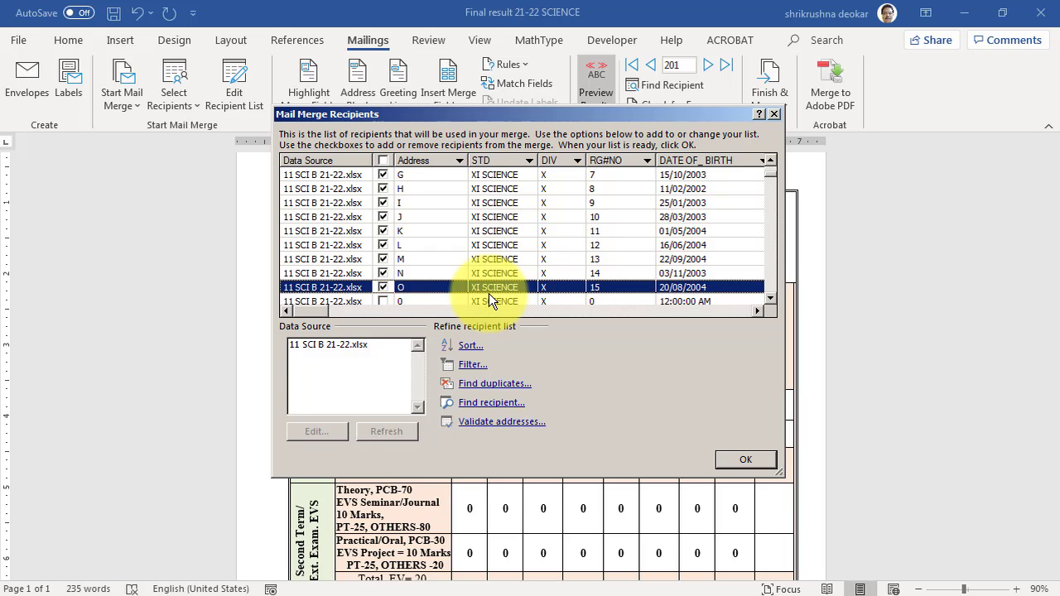
pyautogui.scroll(-1, 489, 294)
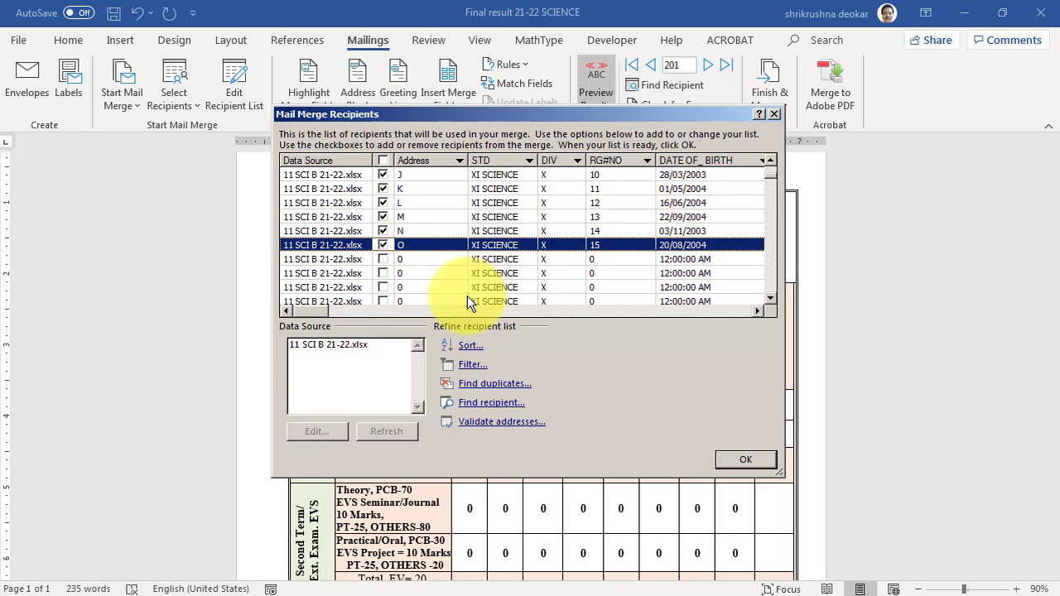
pyautogui.click(748, 460)
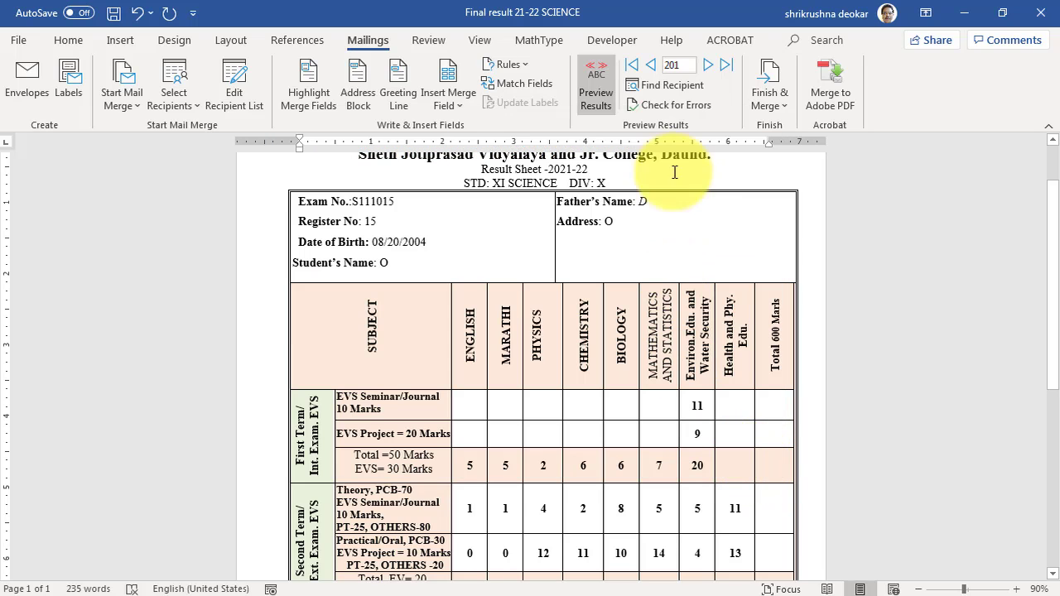
# Preview the first included student's result sheet and move on to the next student's record.
pyautogui.click(634, 66)
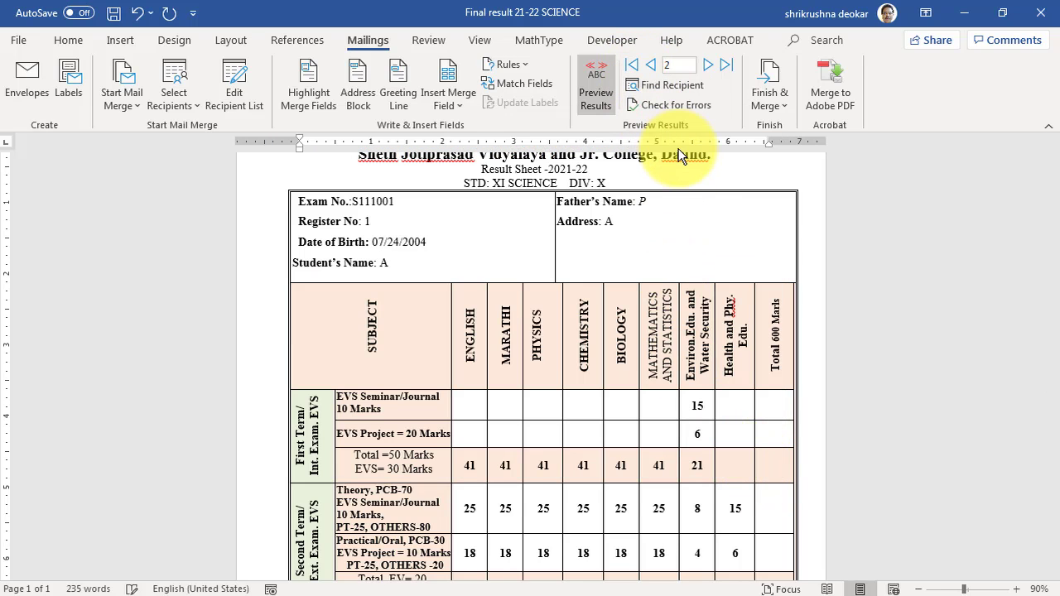
pyautogui.click(675, 75)
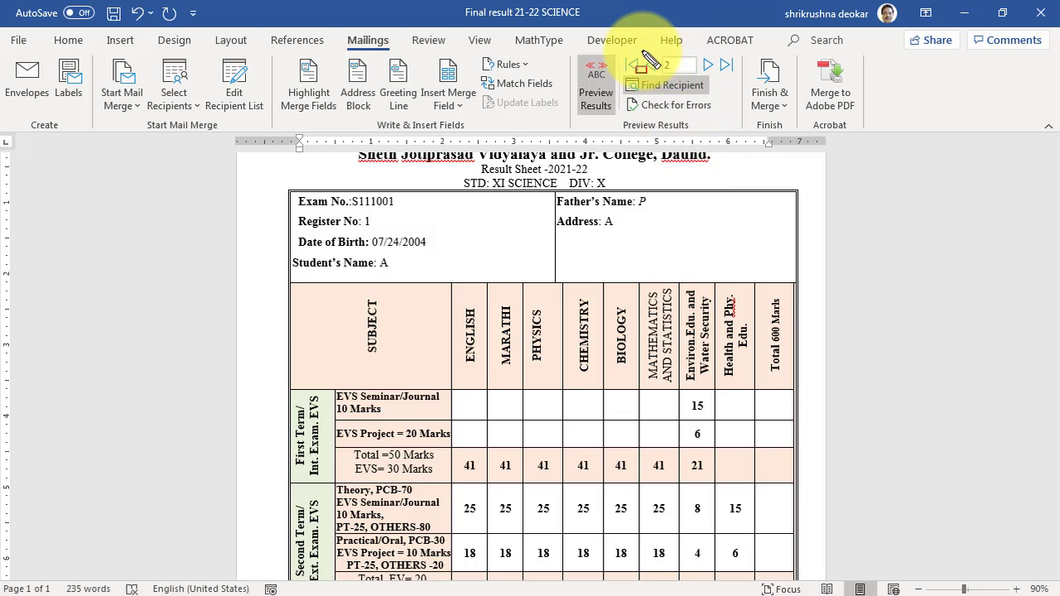
pyautogui.moveTo(643, 52)
pyautogui.mouseDown()
pyautogui.moveTo(690, 80)
pyautogui.moveTo(722, 79)
pyautogui.mouseUp()
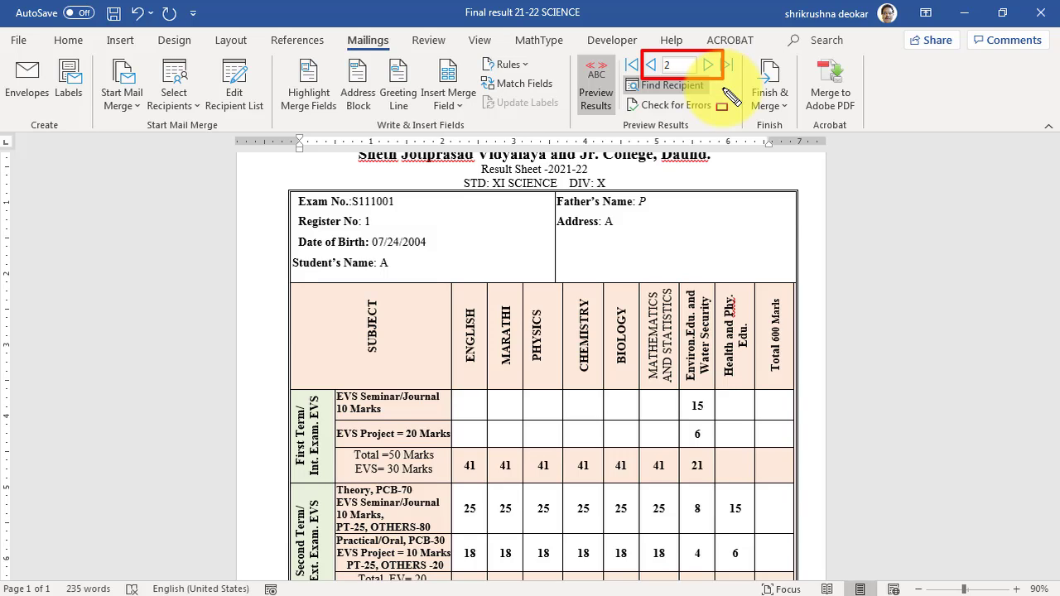
pyautogui.press('Escape')
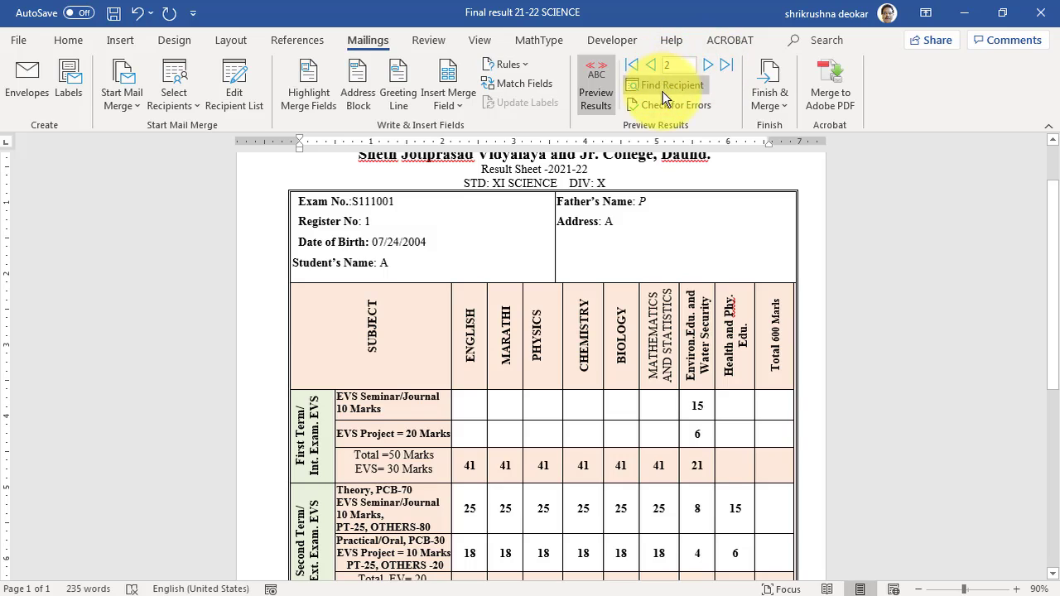
pyautogui.click(708, 64)
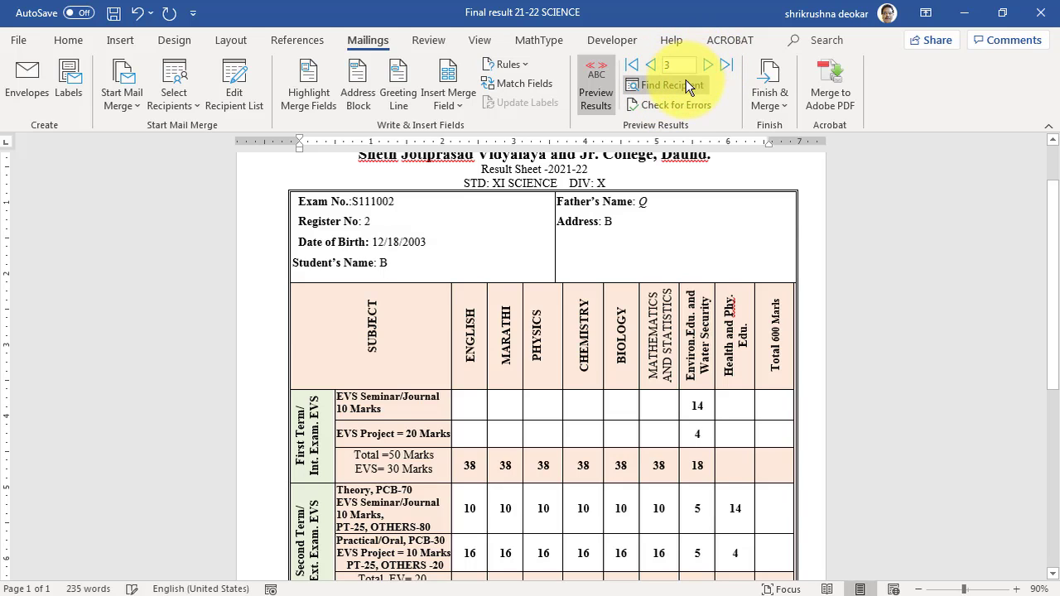
# Preview the last included student's record and look over the marks, totals and result on the sheet.
pyautogui.click(727, 67)
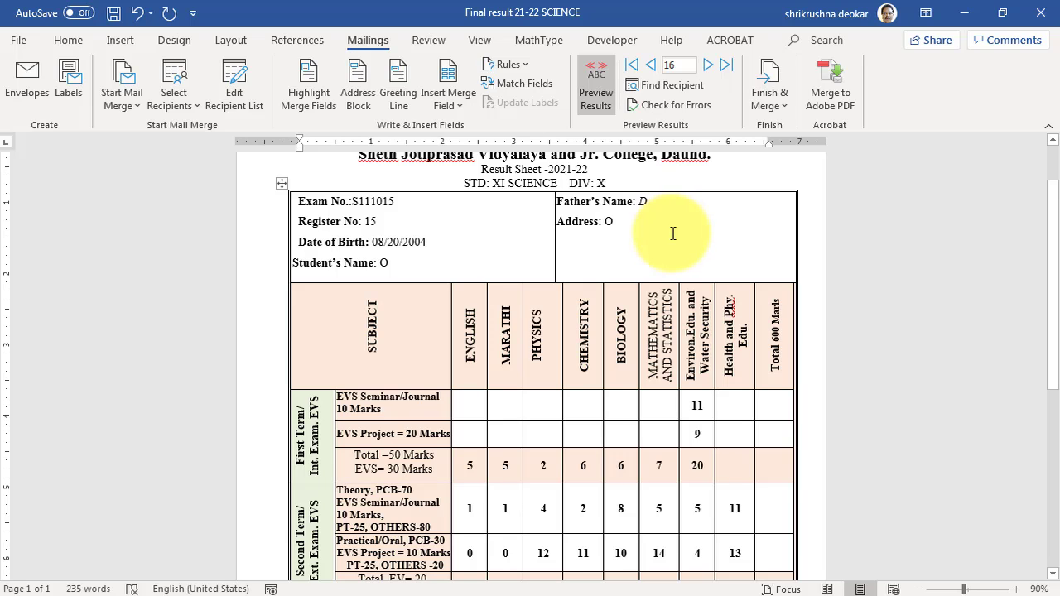
pyautogui.scroll(-8, 672, 233)
pyautogui.scroll(5, 669, 268)
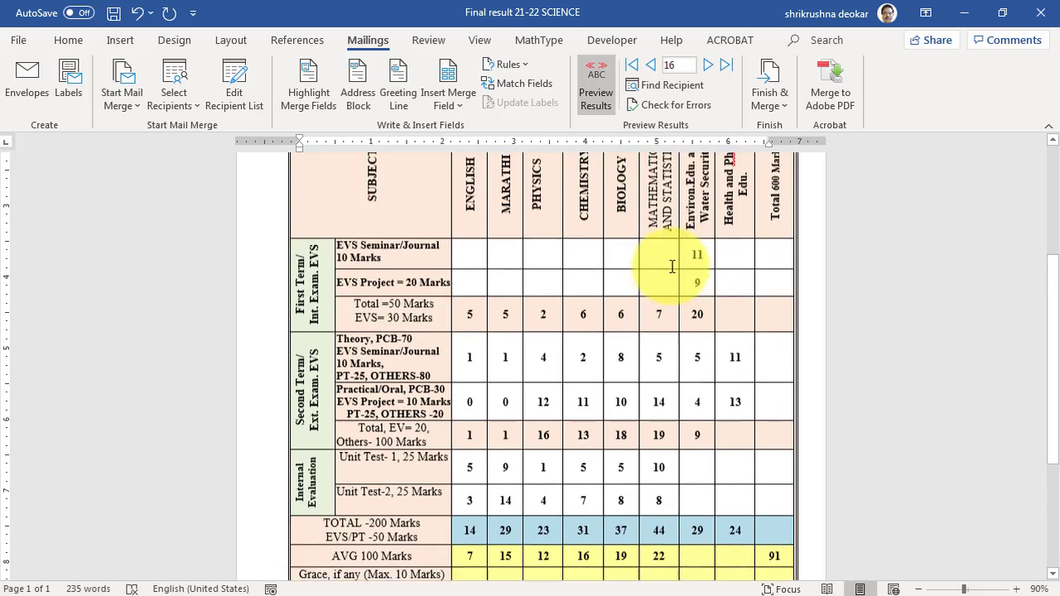
pyautogui.scroll(-1, 622, 299)
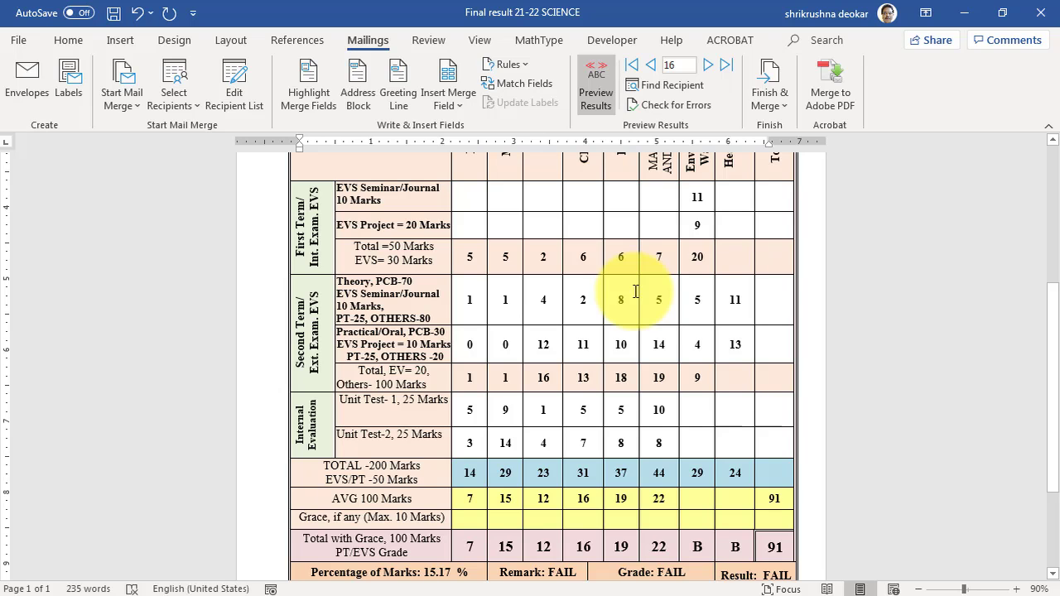
pyautogui.scroll(-1, 635, 292)
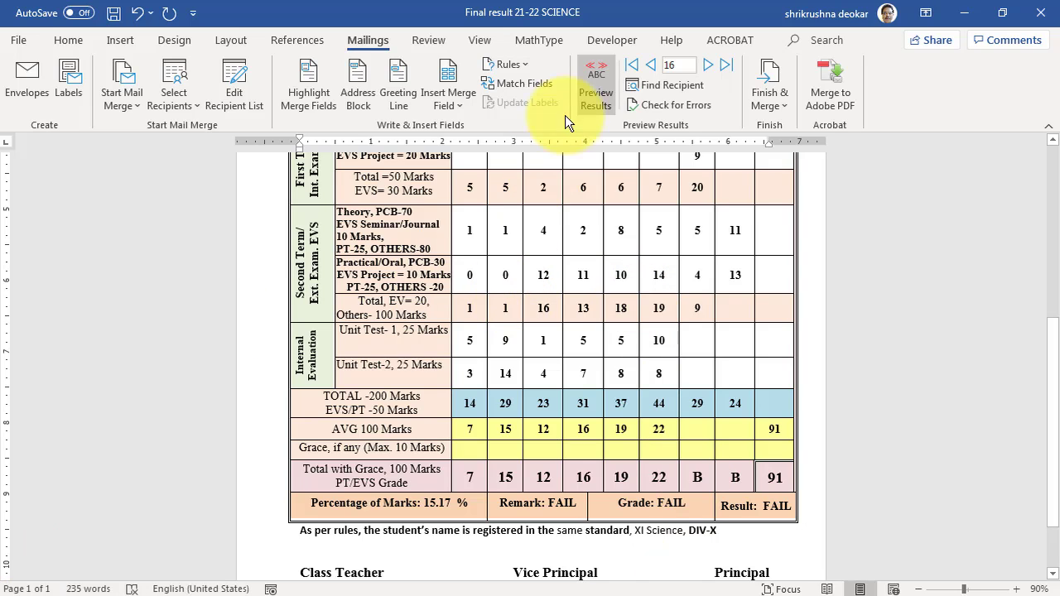
# Start merging all included student records directly to a printer.
pyautogui.click(787, 106)
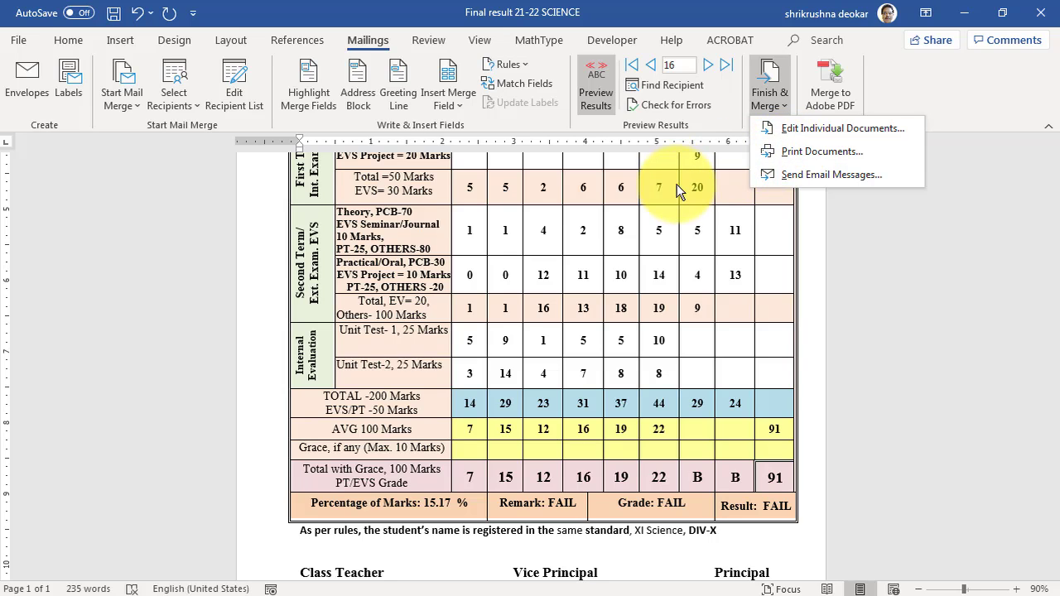
pyautogui.click(828, 154)
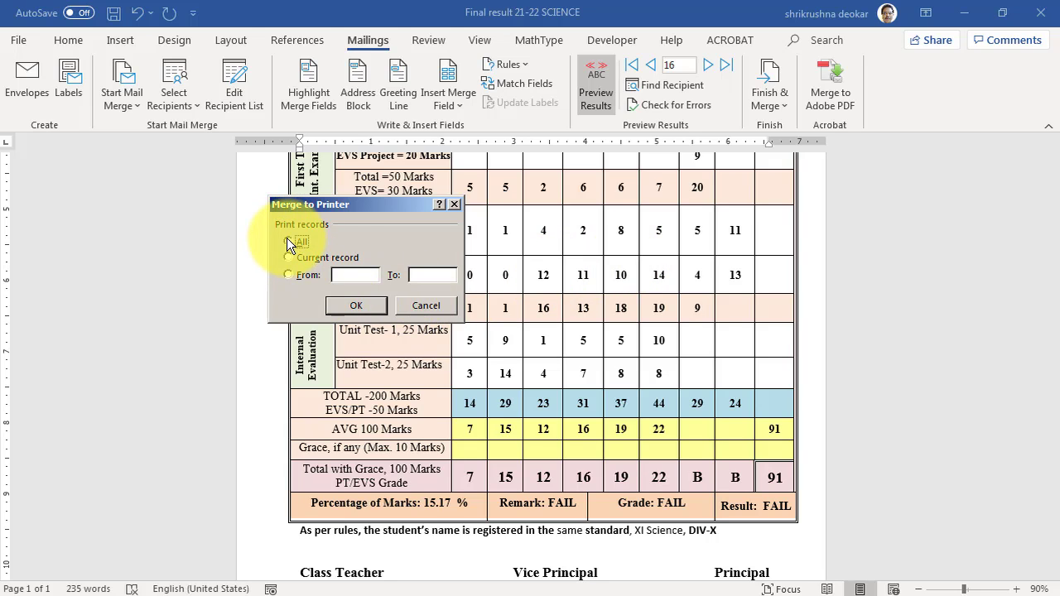
pyautogui.click(363, 303)
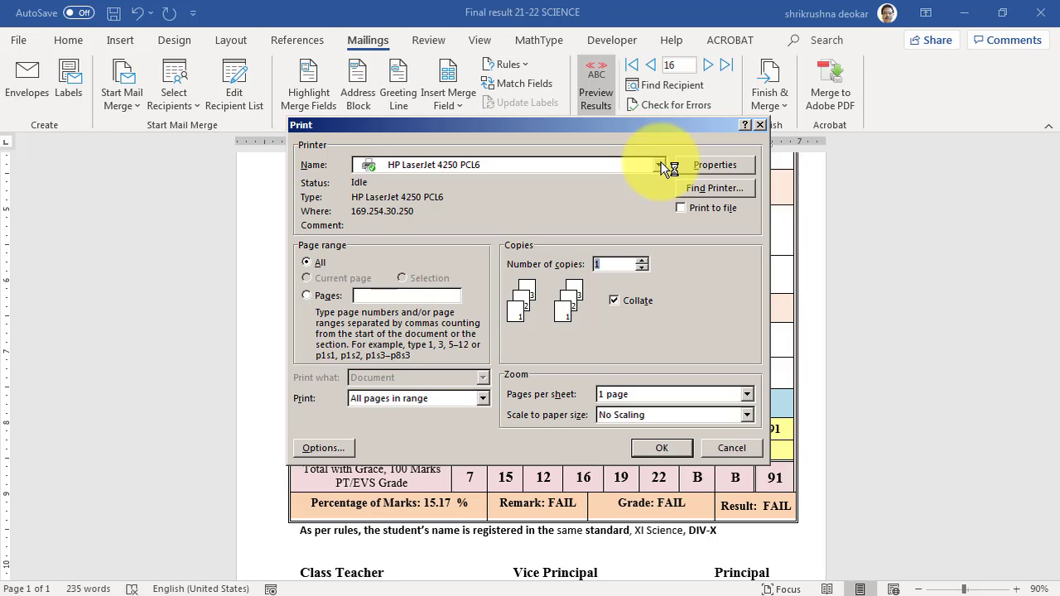
# Choose Adobe PDF as the printer, accept its Standard A4 conversion settings and start printing all pages.
pyautogui.click(660, 166)
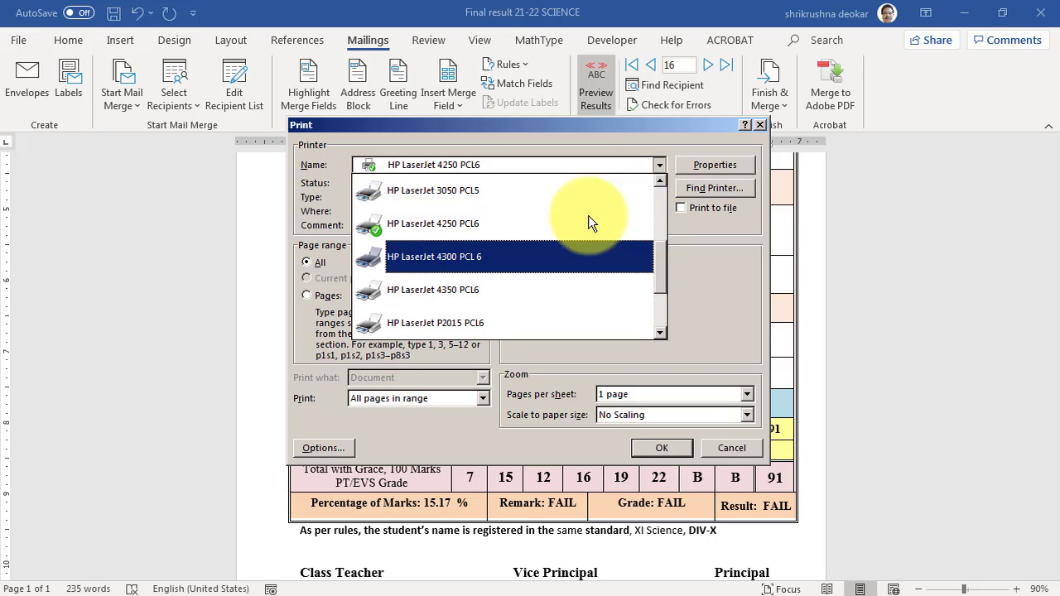
pyautogui.scroll(3, 588, 215)
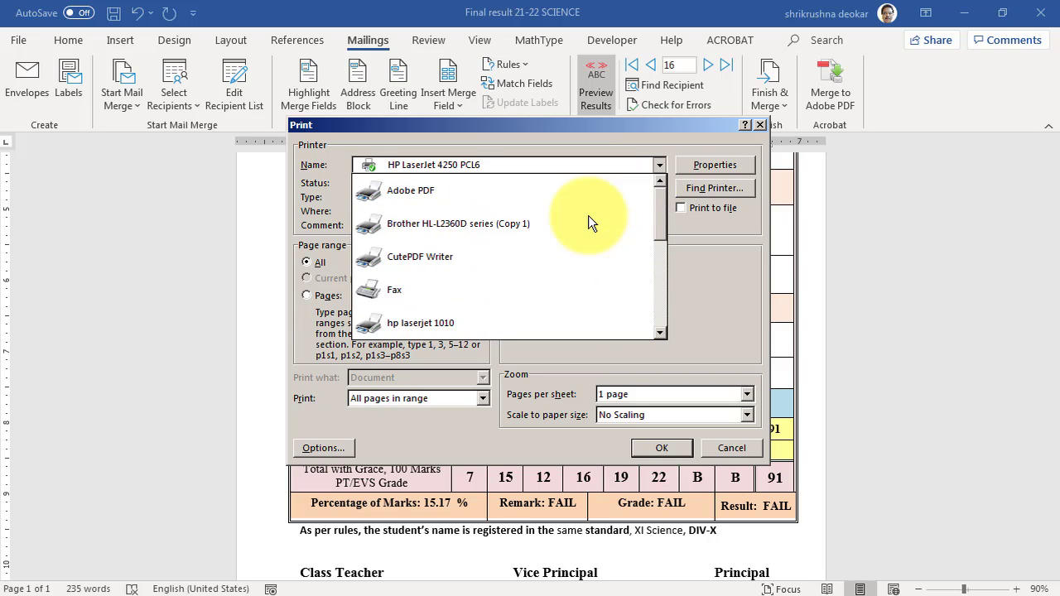
pyautogui.click(417, 196)
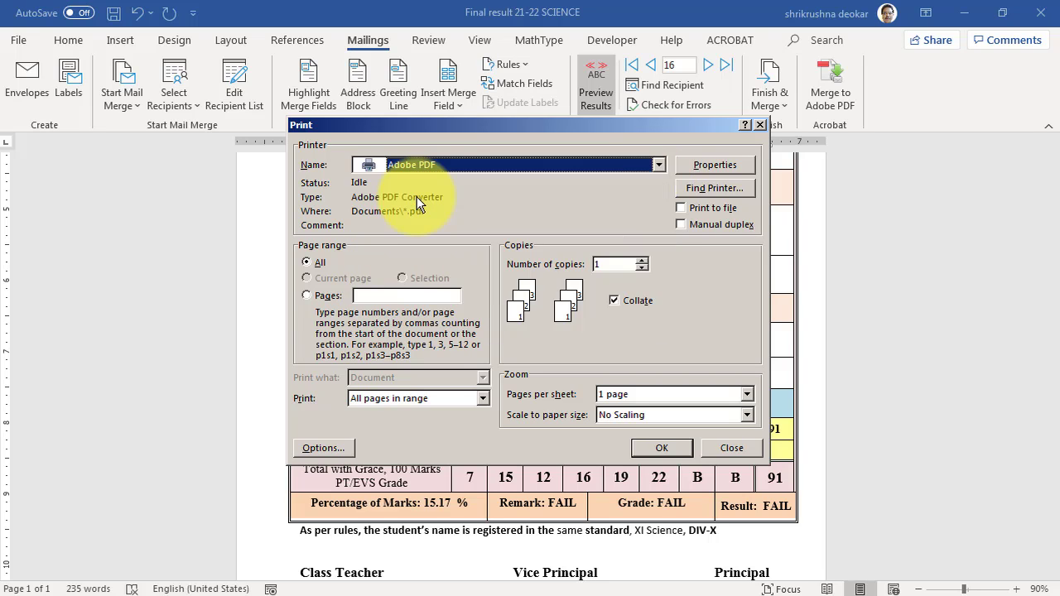
pyautogui.click(700, 165)
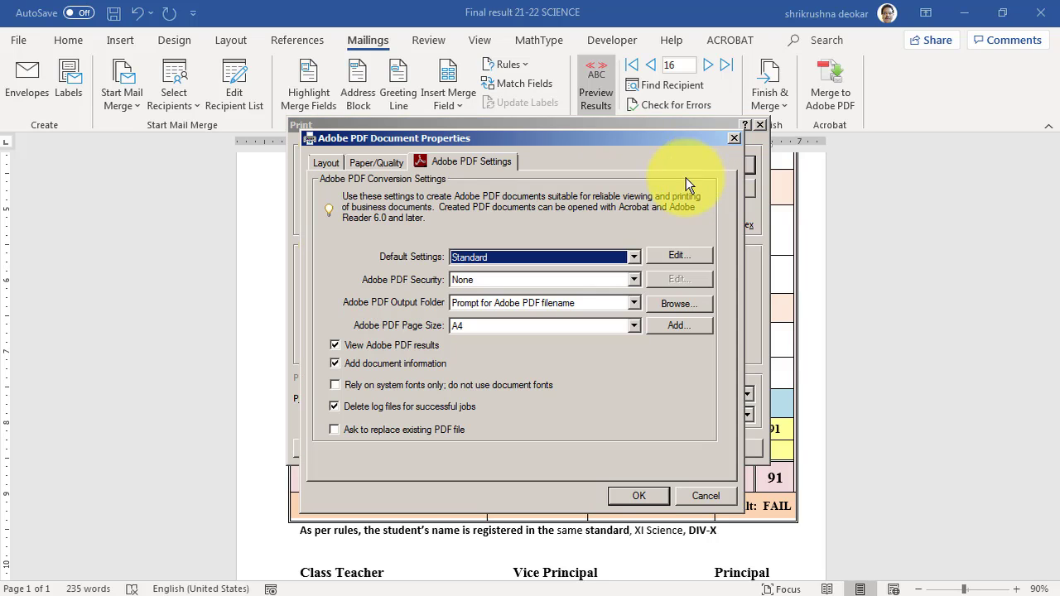
pyautogui.click(639, 501)
pyautogui.click(662, 454)
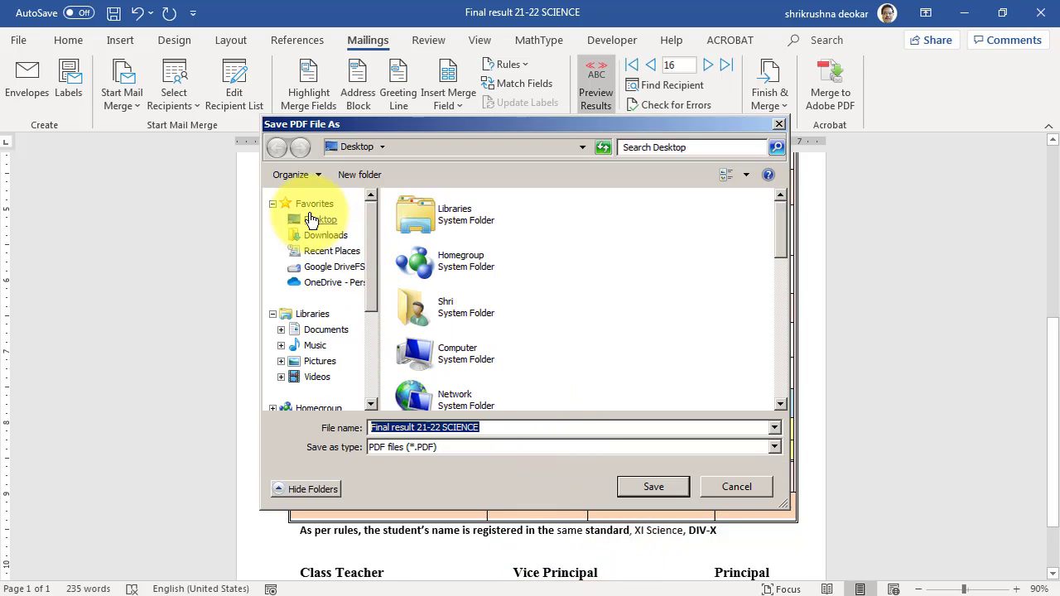
# Save the PDF as Final result 21-22 SCIENCE in the 11 SCI B 21-22 folder on the Desktop.
pyautogui.click(310, 220)
pyautogui.click(424, 231)
pyautogui.scroll(-3, 498, 289)
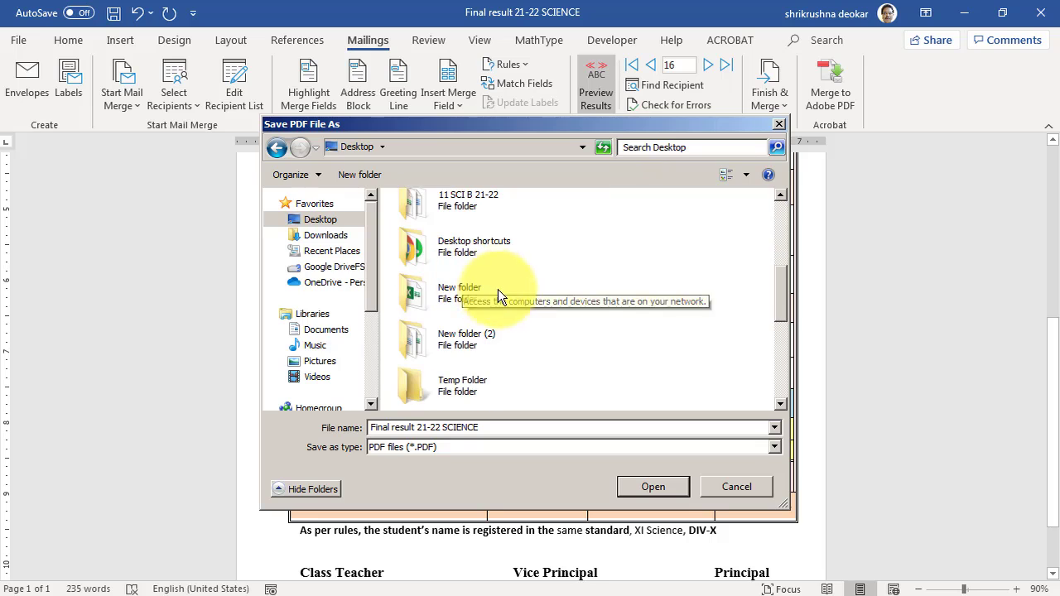
pyautogui.scroll(-3, 483, 326)
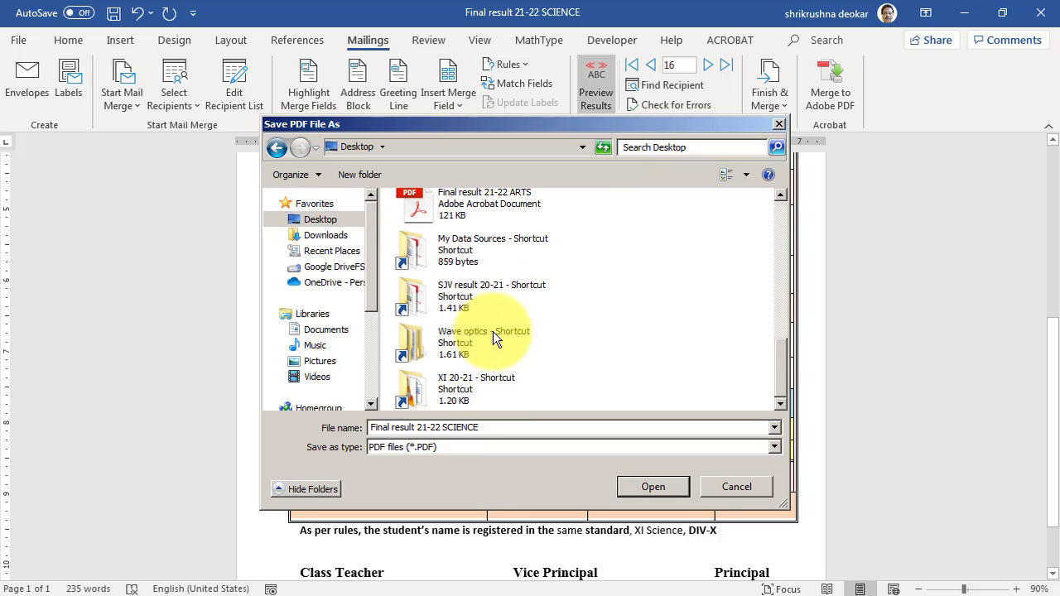
pyautogui.press('End')
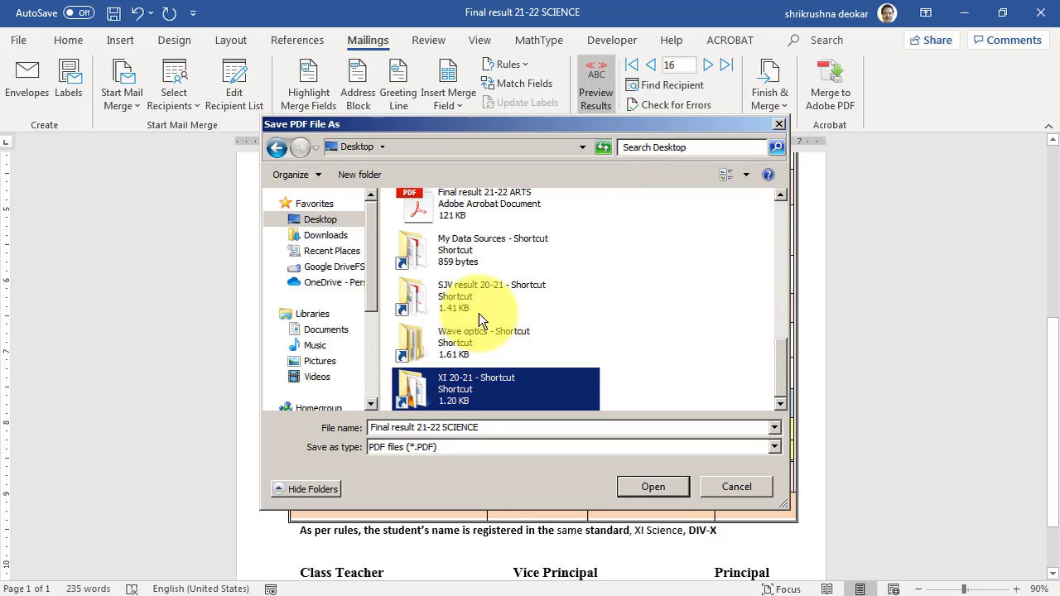
pyautogui.click(462, 355)
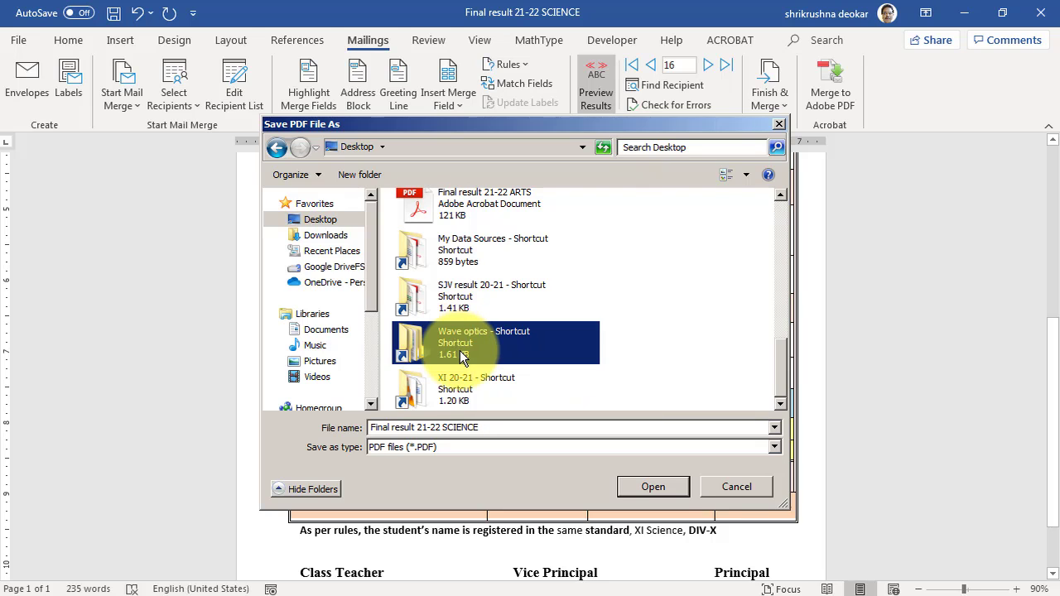
pyautogui.scroll(5, 462, 354)
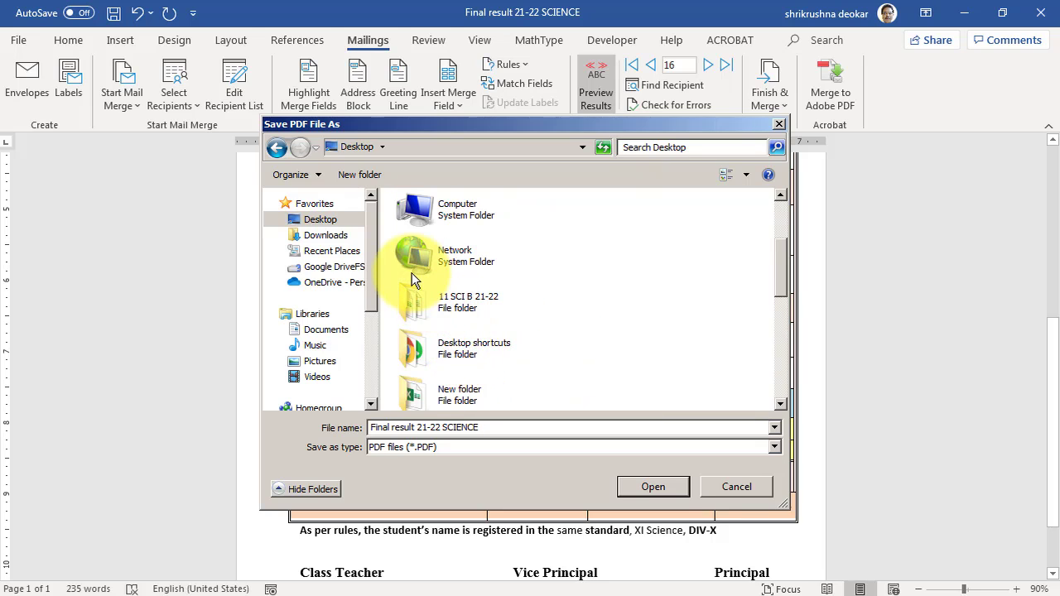
pyautogui.moveTo(381, 283); pyautogui.dragTo(501, 316)
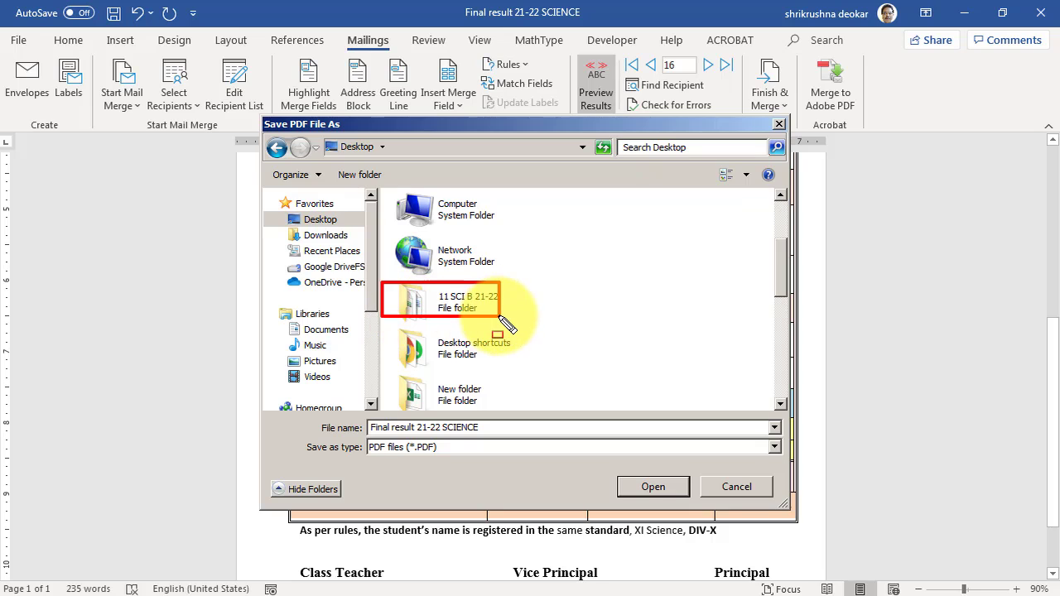
pyautogui.doubleClick(431, 304)
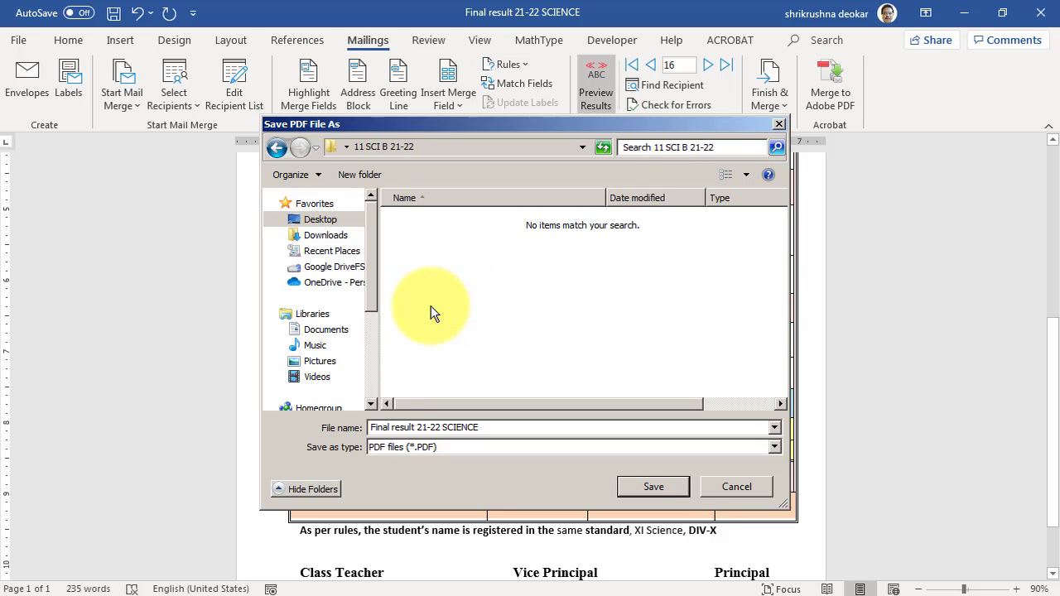
pyautogui.click(654, 489)
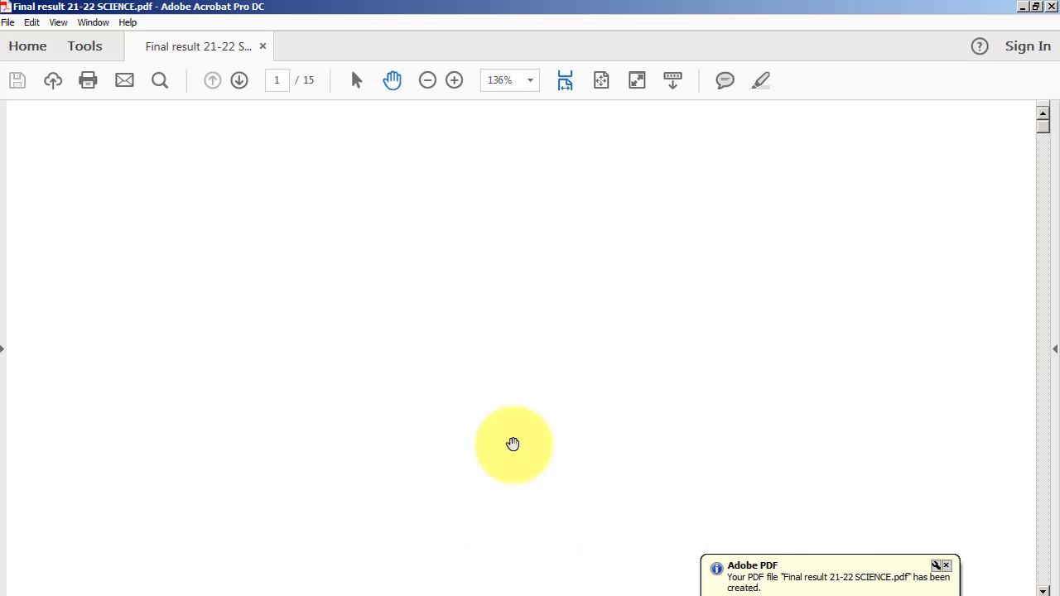
# Look through the merged PDF's student result sheets, checking the details, marks and result on the successive pages.
pyautogui.scroll(-4, 508, 352)
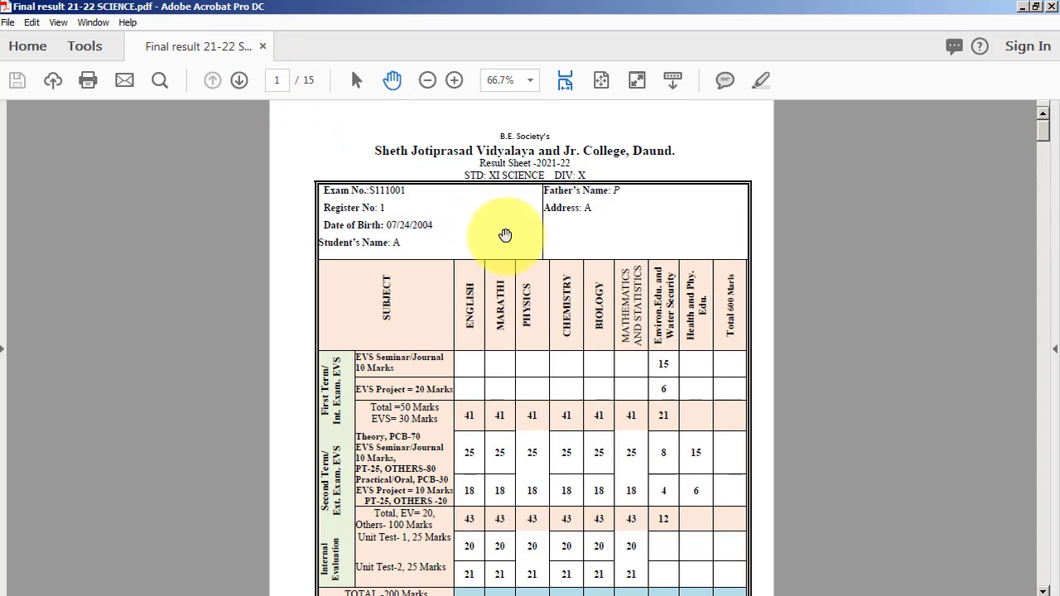
pyautogui.scroll(-2, 512, 257)
pyautogui.scroll(-2, 512, 257)
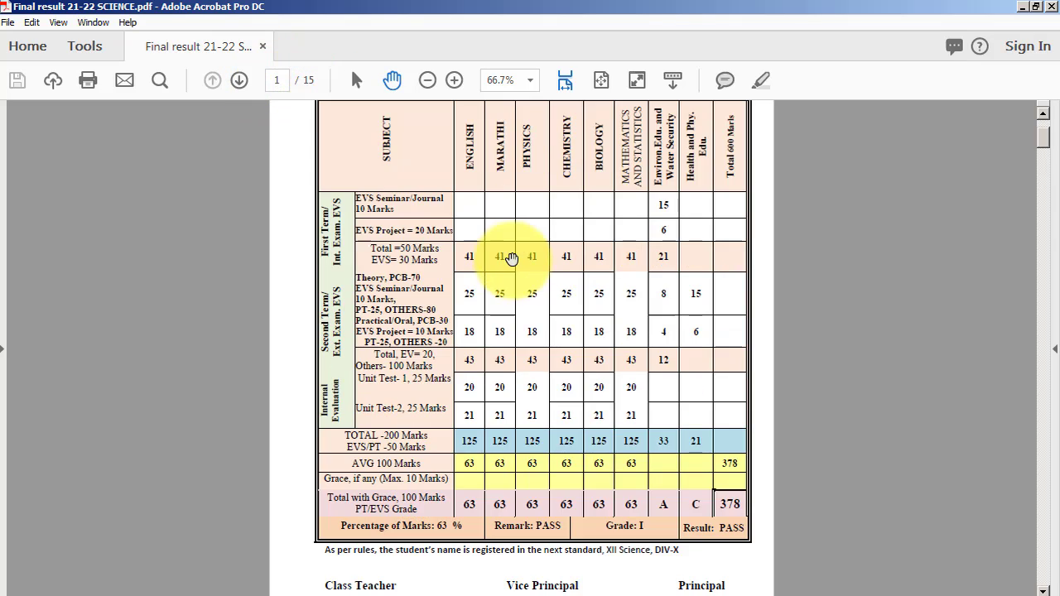
pyautogui.scroll(-15, 497, 282)
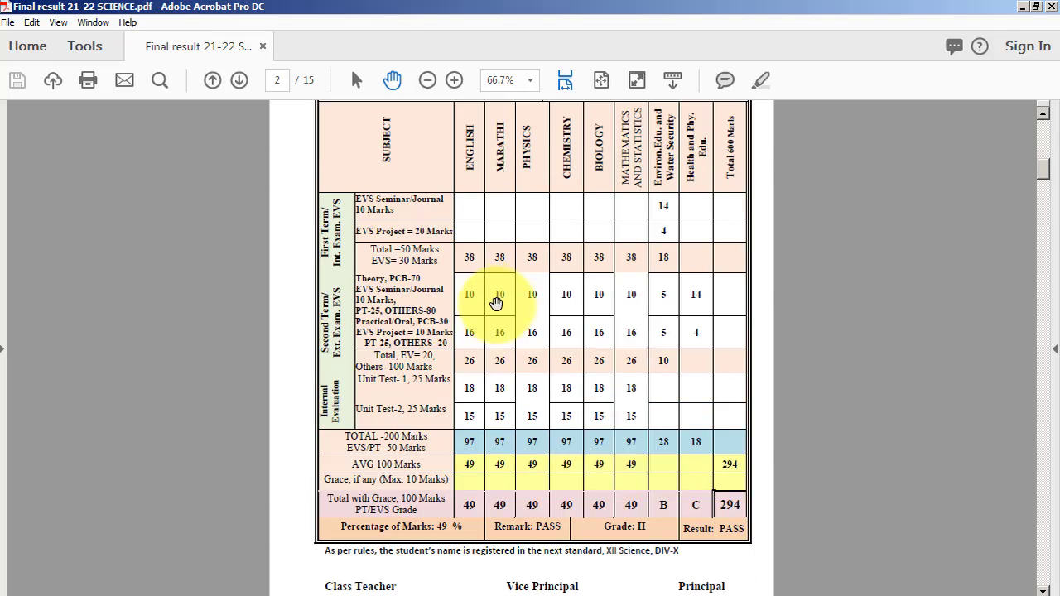
pyautogui.scroll(-20, 496, 303)
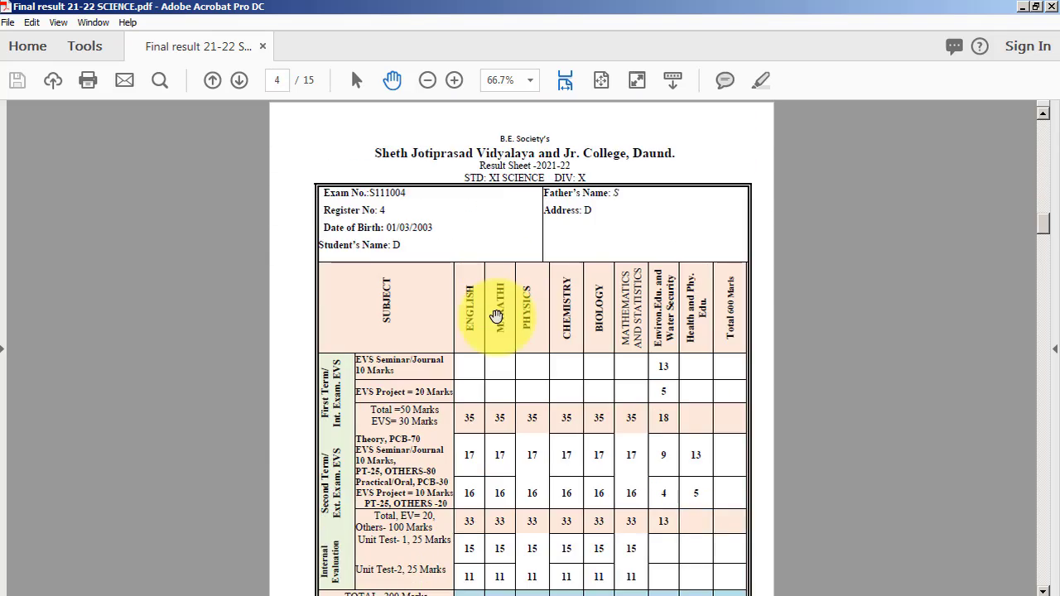
pyautogui.scroll(-12, 497, 316)
pyautogui.scroll(-3, 500, 323)
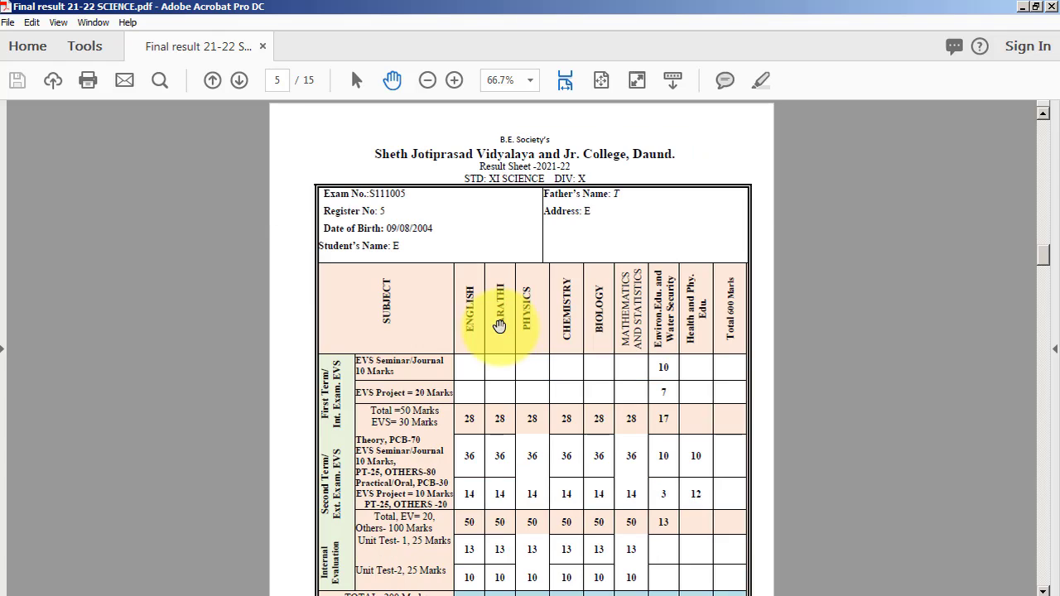
pyautogui.scroll(-3, 500, 322)
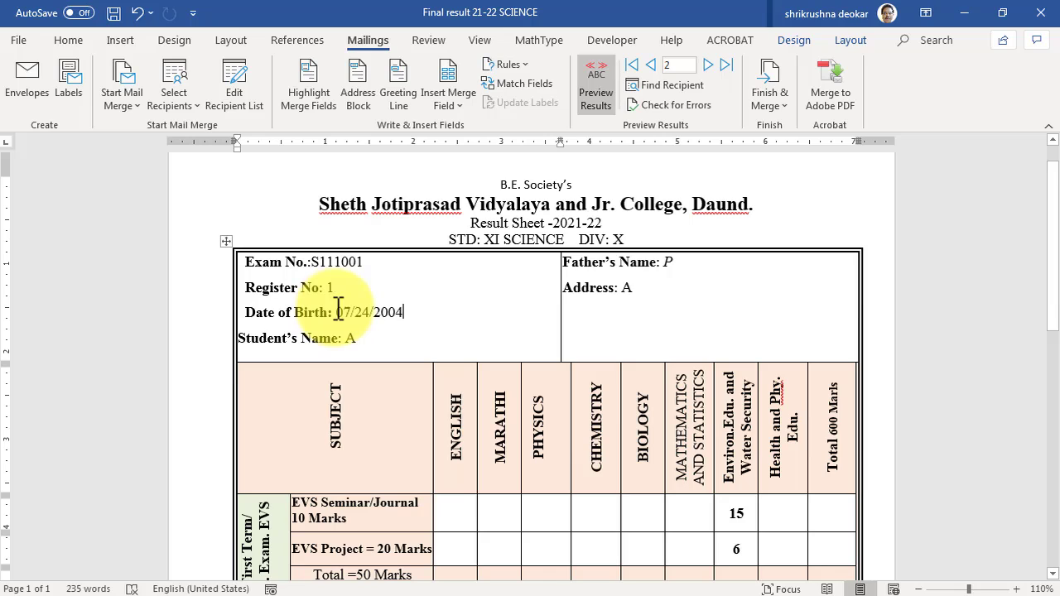
# In the Word result sheet, examine the date of birth format on the first student's record at a larger zoom.
pyautogui.moveTo(338, 313); pyautogui.dragTo(412, 311)
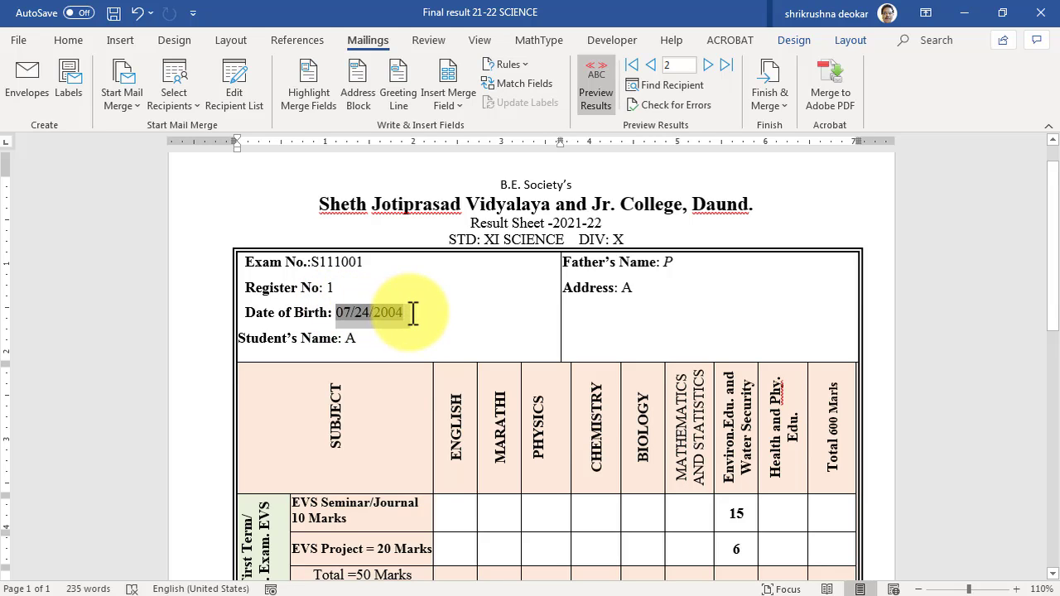
pyautogui.click(458, 318)
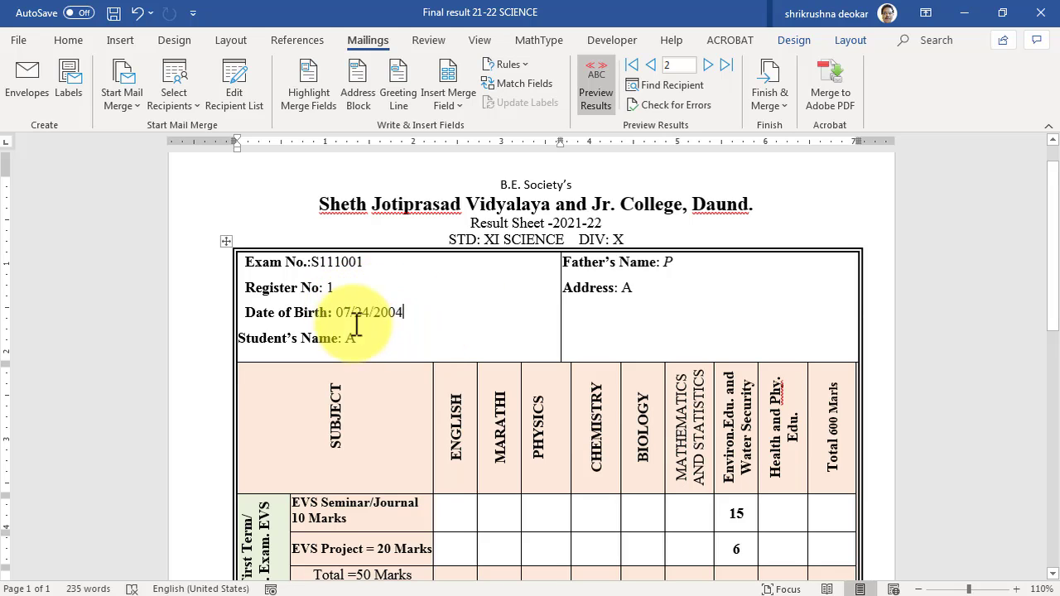
pyautogui.moveTo(339, 312); pyautogui.dragTo(413, 316)
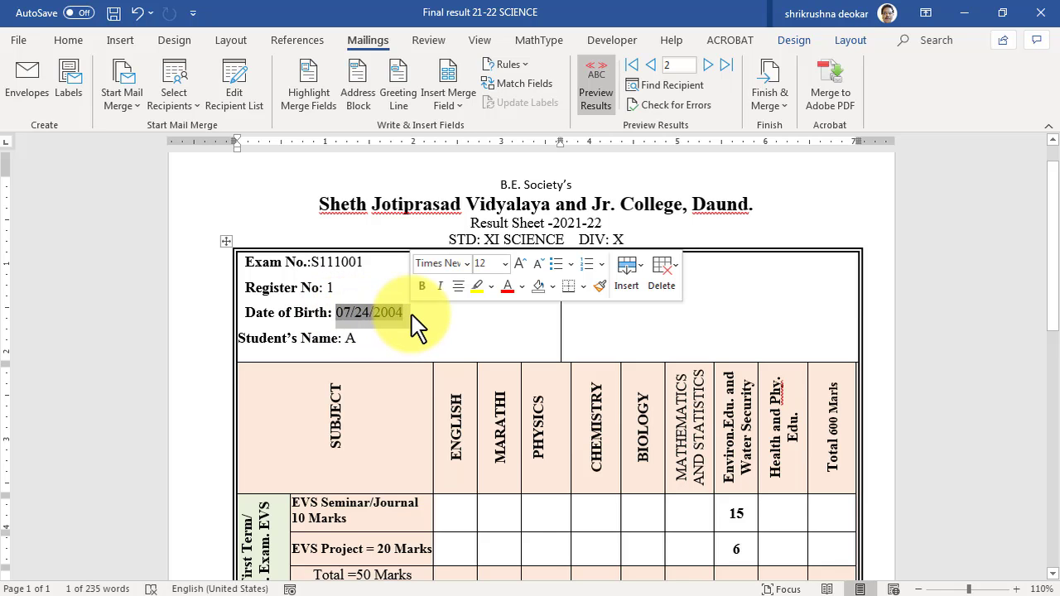
pyautogui.click(440, 326)
pyautogui.keyDown('ctrl'); pyautogui.scroll(6, 450, 324); pyautogui.keyUp('ctrl')
pyautogui.click(452, 325)
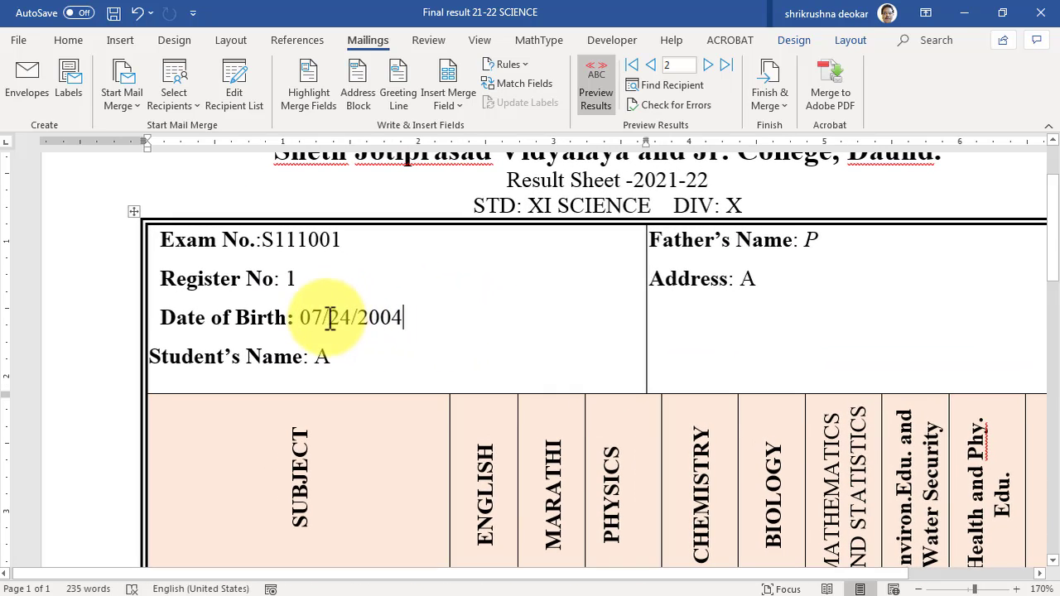
pyautogui.moveTo(307, 315); pyautogui.dragTo(416, 319)
pyautogui.click(421, 321)
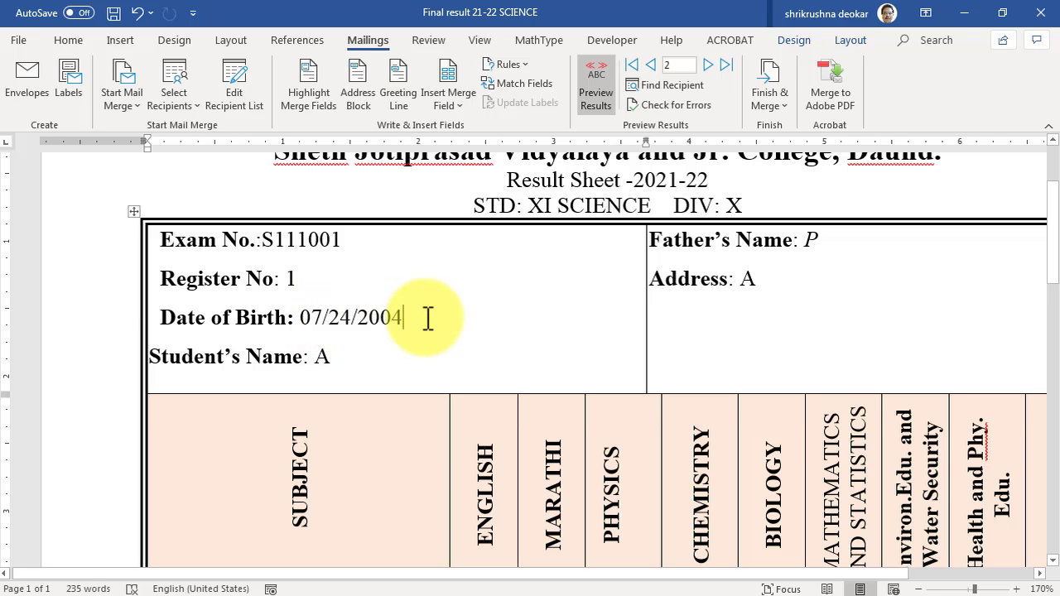
pyautogui.keyDown('ctrl'); pyautogui.scroll(6, 428, 318); pyautogui.keyUp('ctrl')
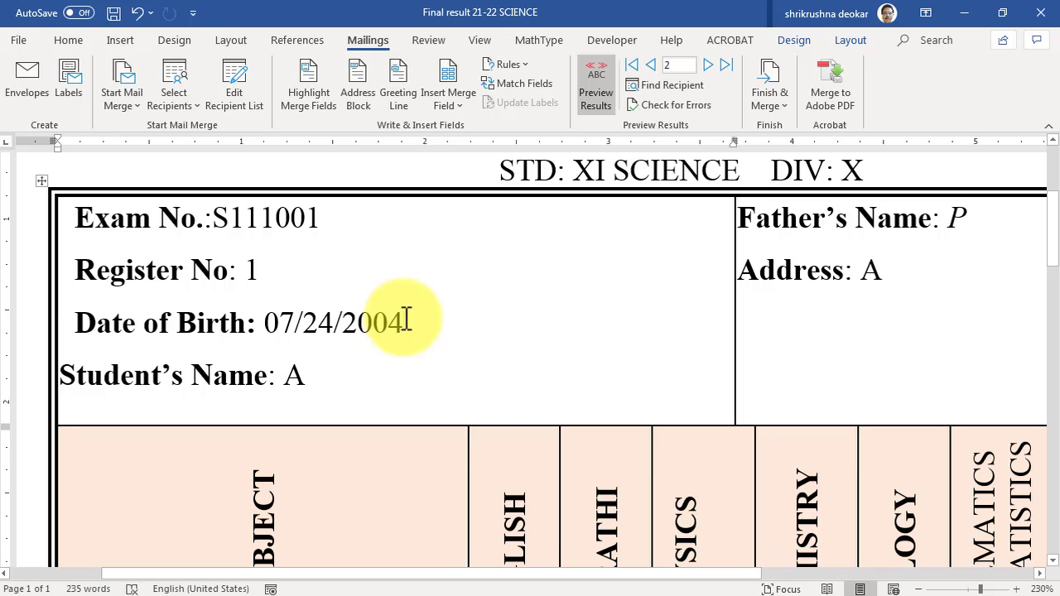
# Go through the records of students B to E and compare the date of birth format on each.
pyautogui.click(708, 67)
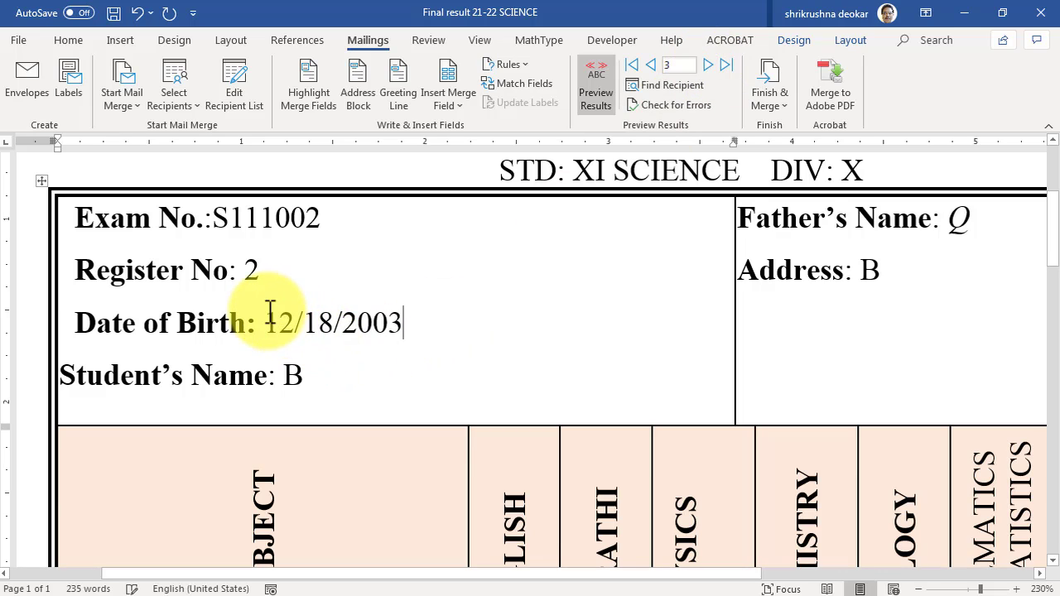
pyautogui.moveTo(272, 323); pyautogui.dragTo(402, 324)
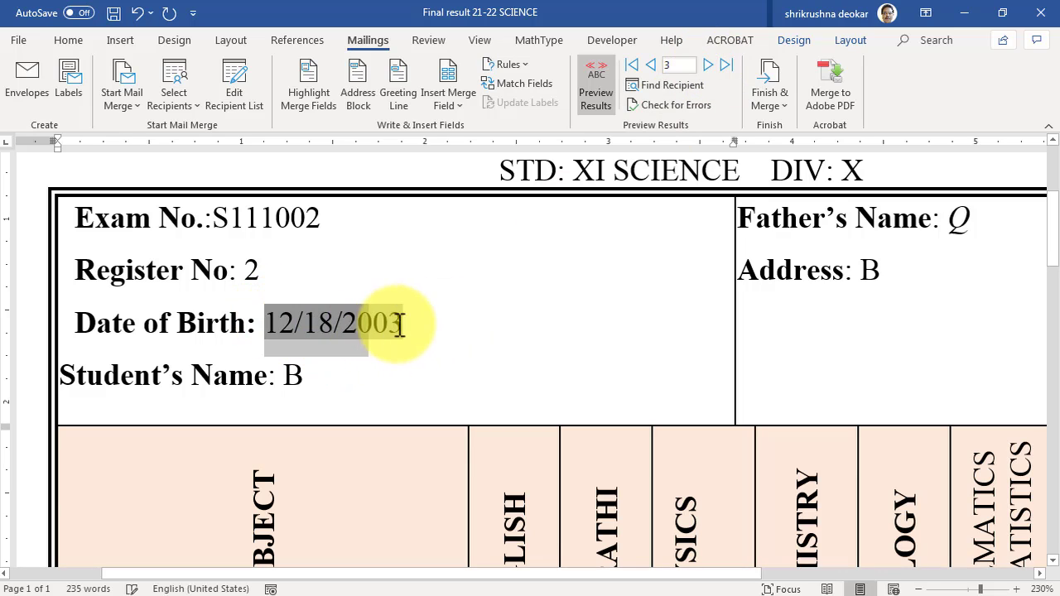
pyautogui.click(281, 322)
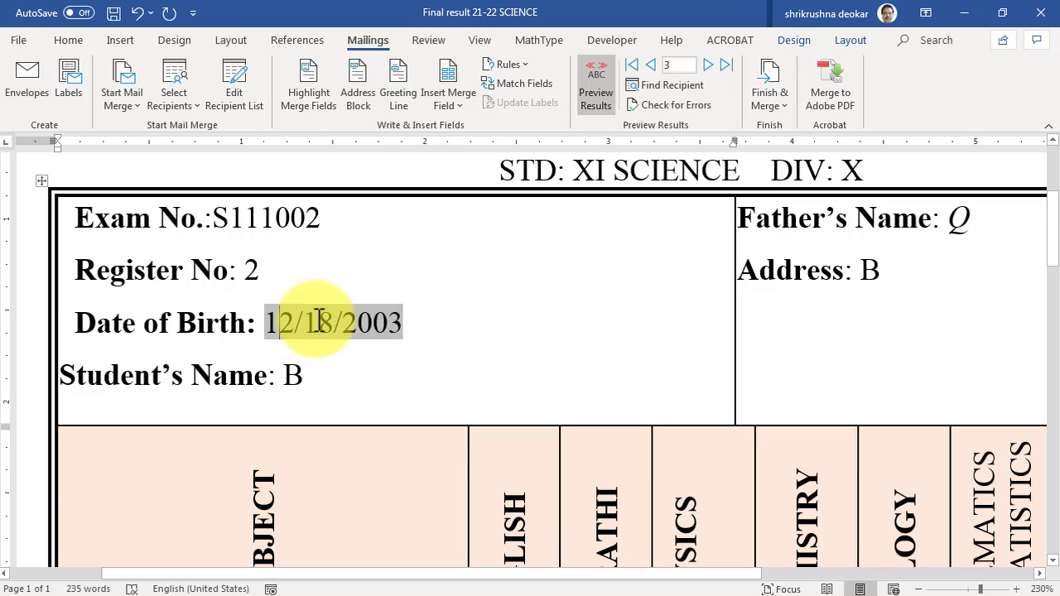
pyautogui.click(707, 65)
pyautogui.click(708, 66)
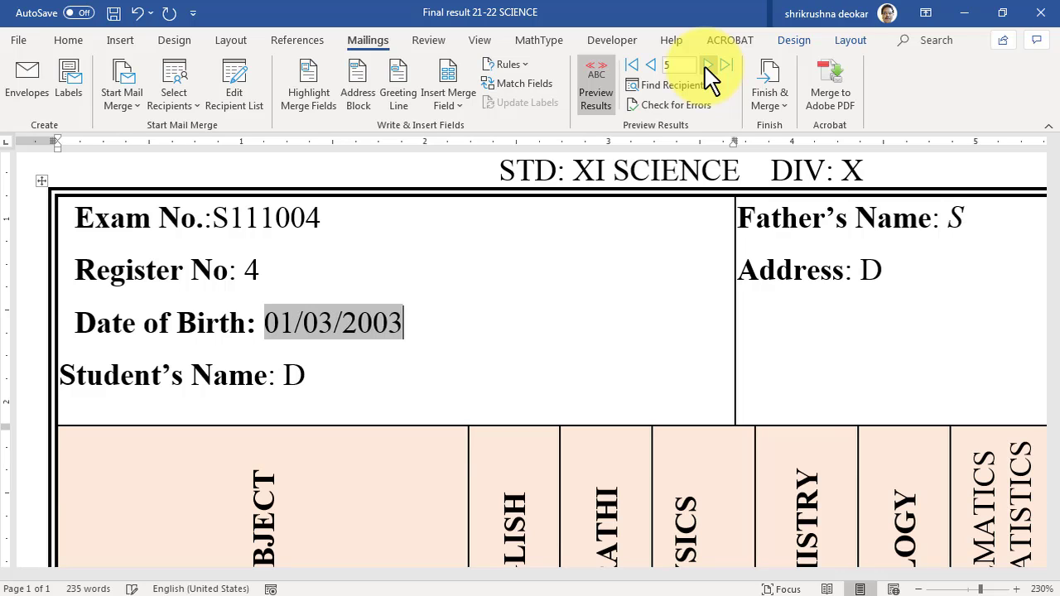
pyautogui.click(708, 67)
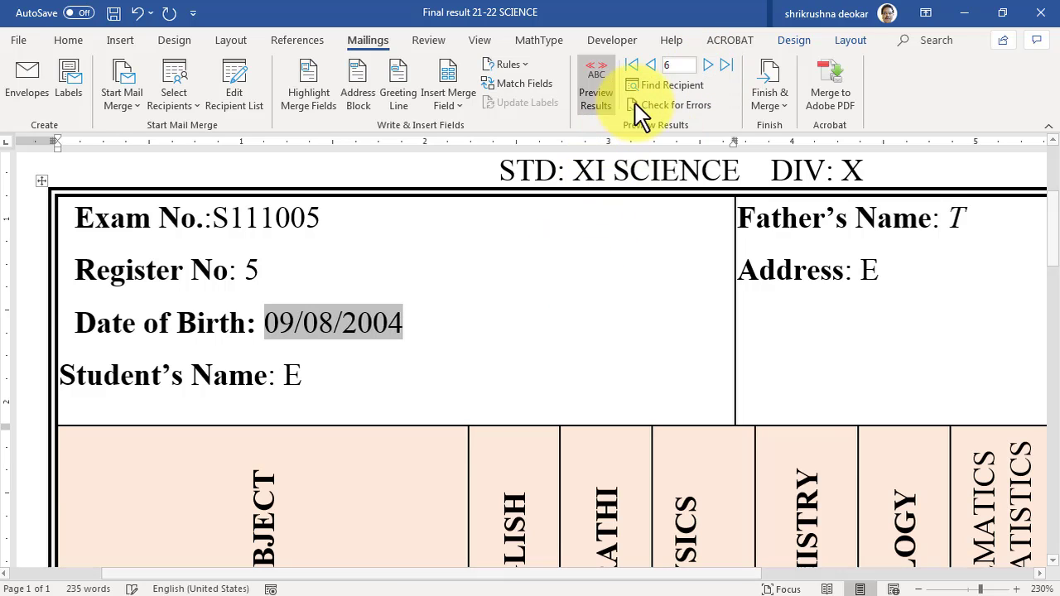
# Switch between previewed results and merge fields, leaving the preview off with the DATE_OF__BIRTH field displayed.
pyautogui.click(596, 91)
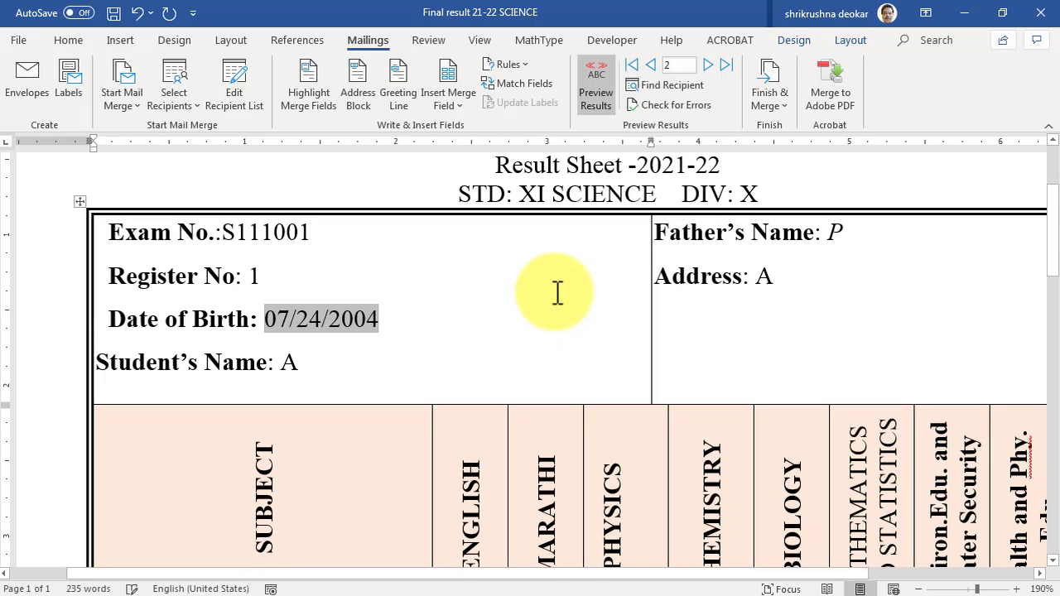
pyautogui.click(602, 121)
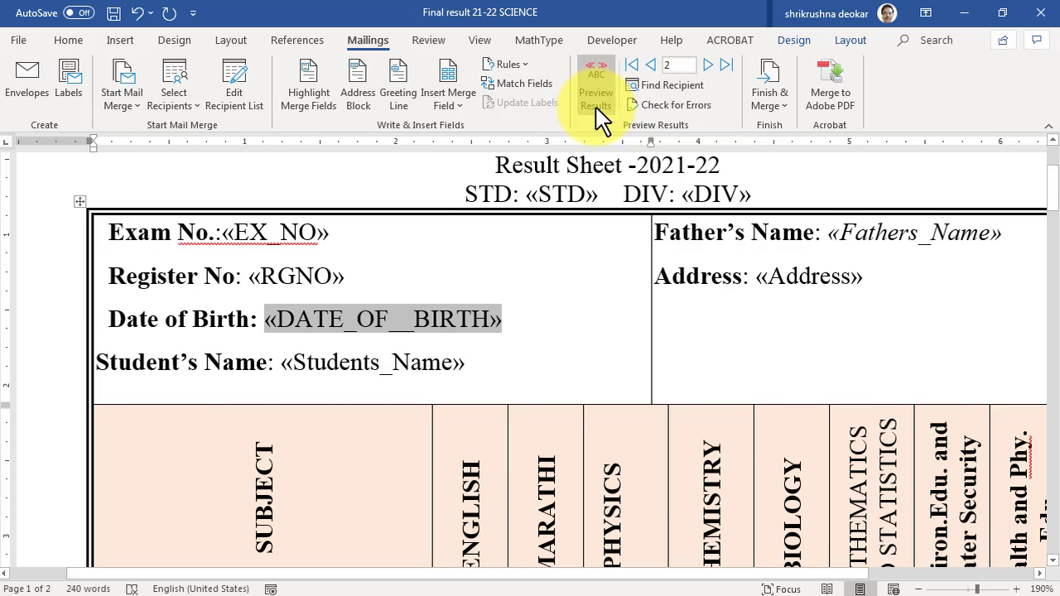
pyautogui.click(597, 107)
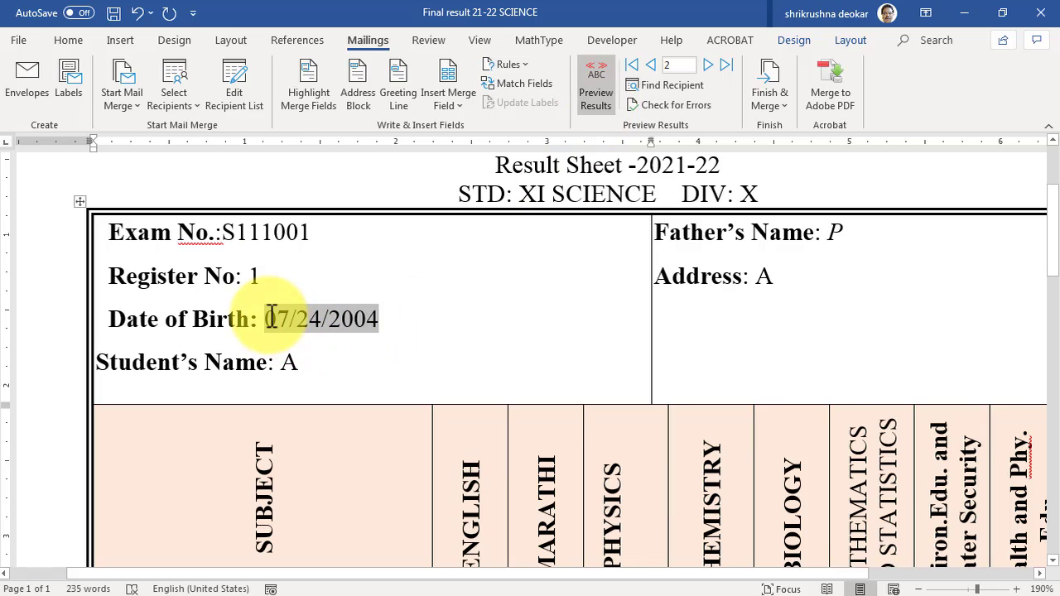
pyautogui.click(589, 111)
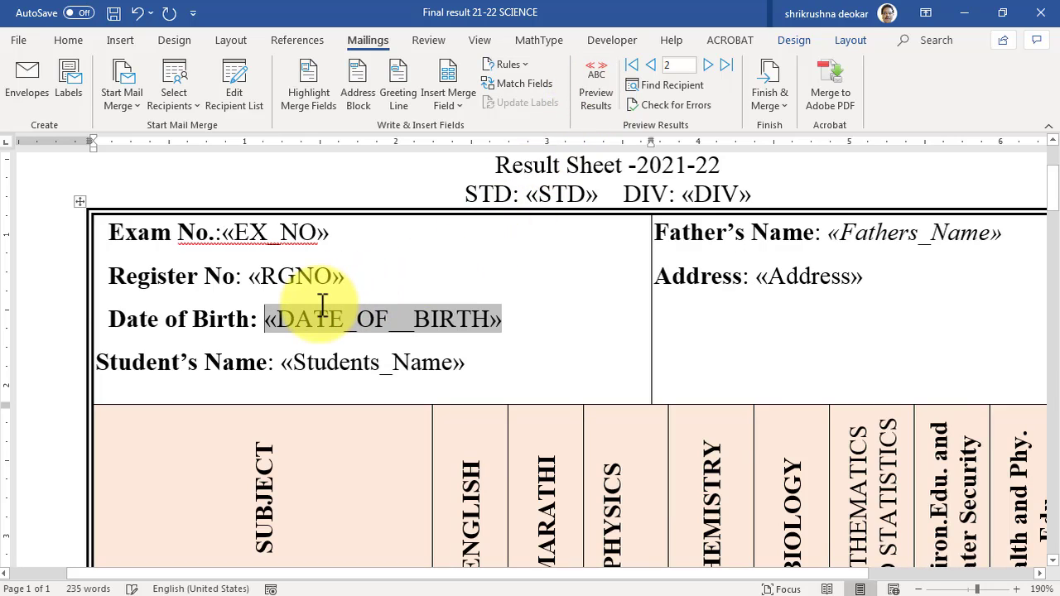